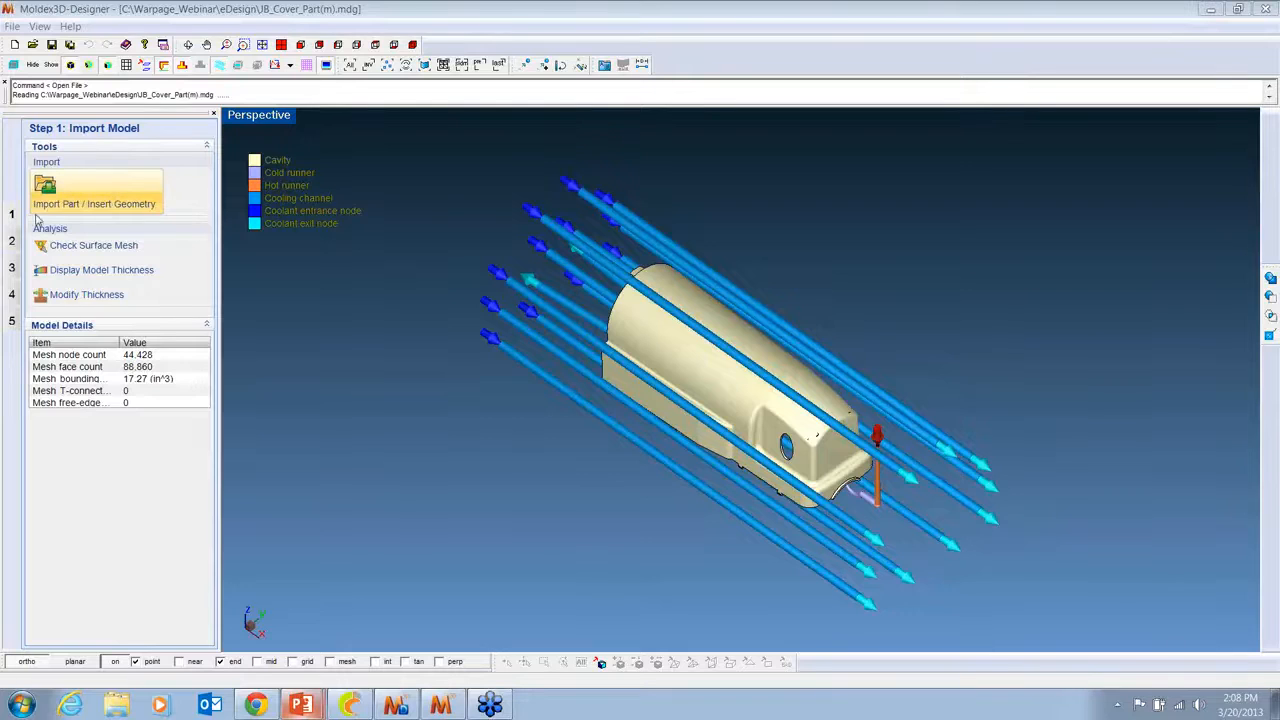
Step: Walk through the runner, cooling, solid mesh and export stages, checking the meshing accuracy level without changing it
left_click(12, 240)
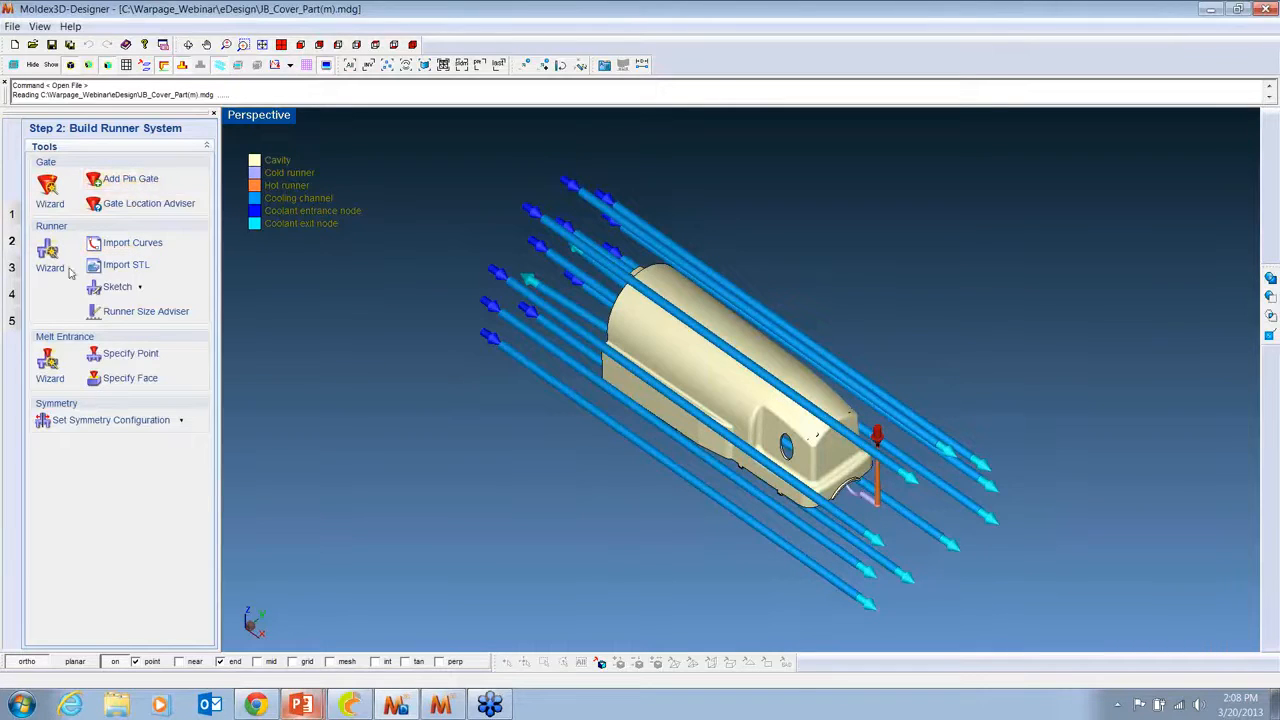
left_click(13, 268)
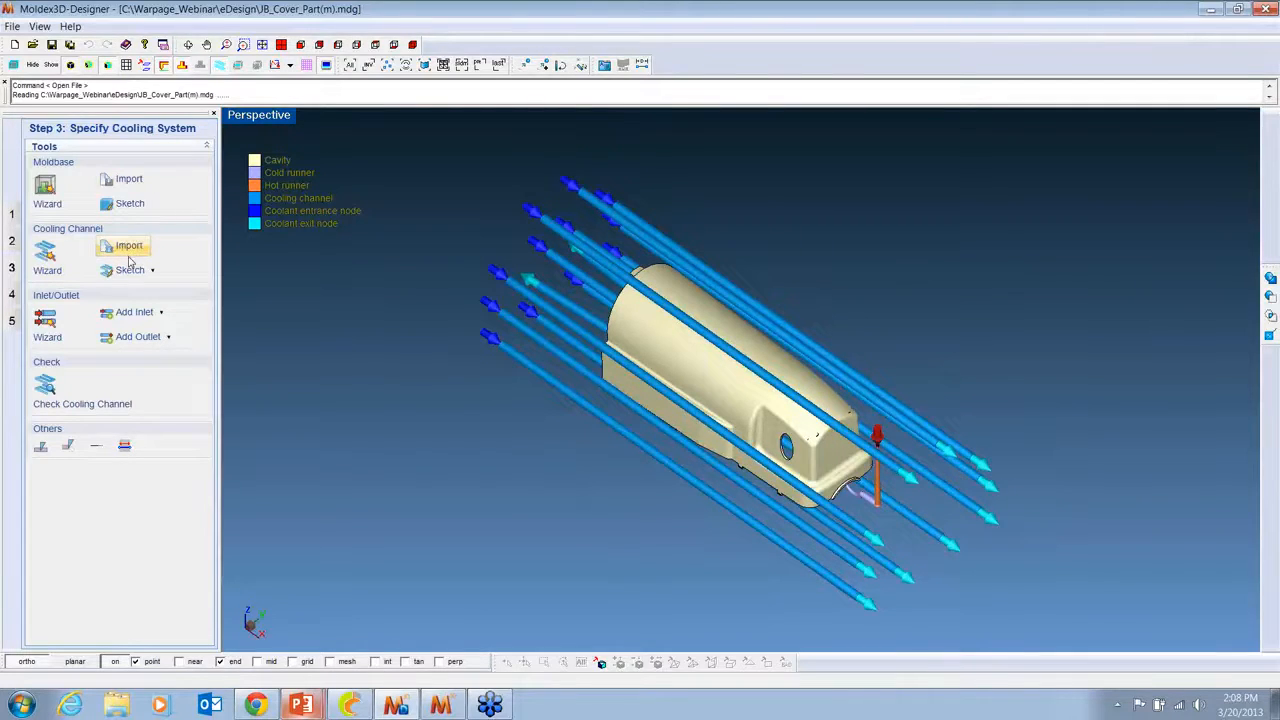
left_click(12, 294)
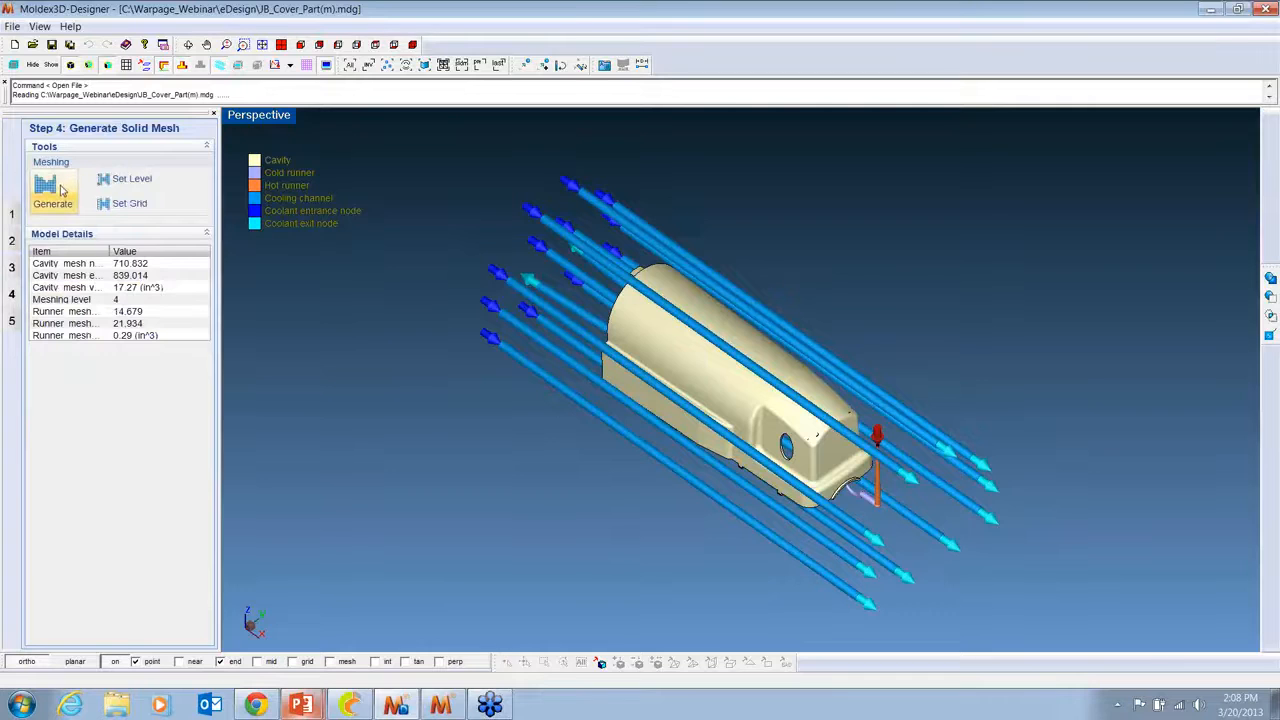
left_click(132, 180)
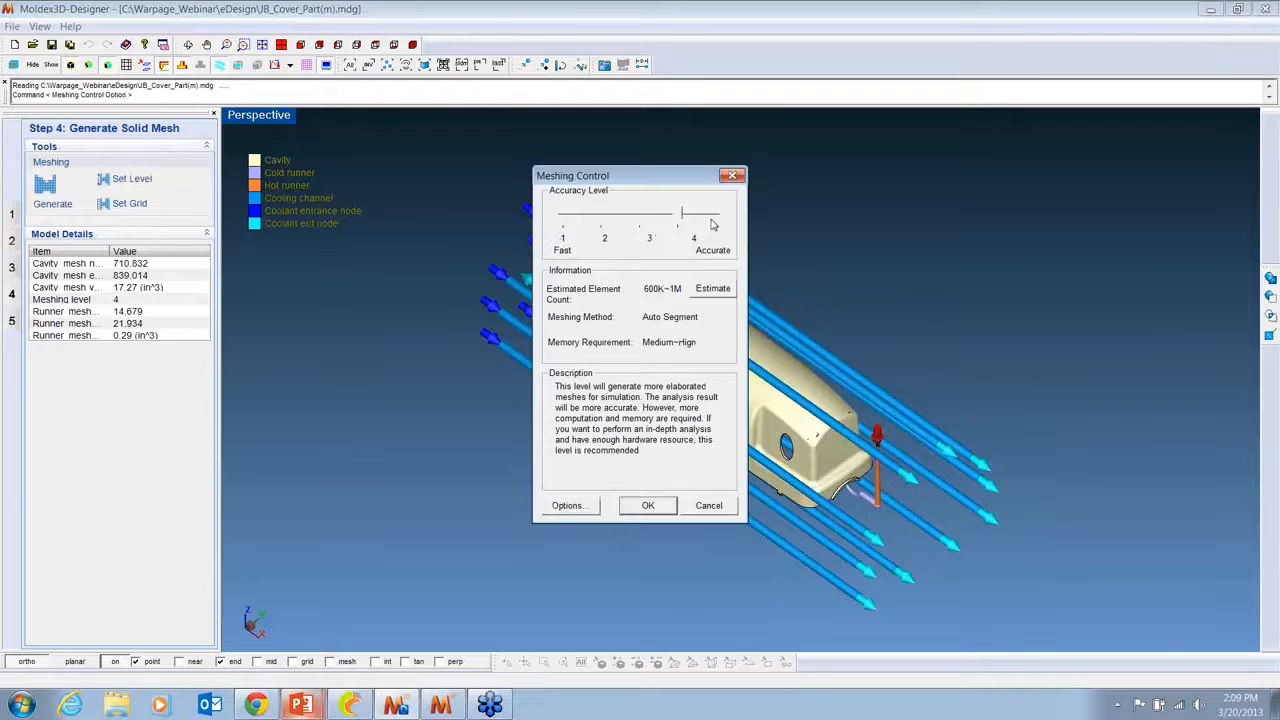
left_click(713, 509)
left_click(14, 321)
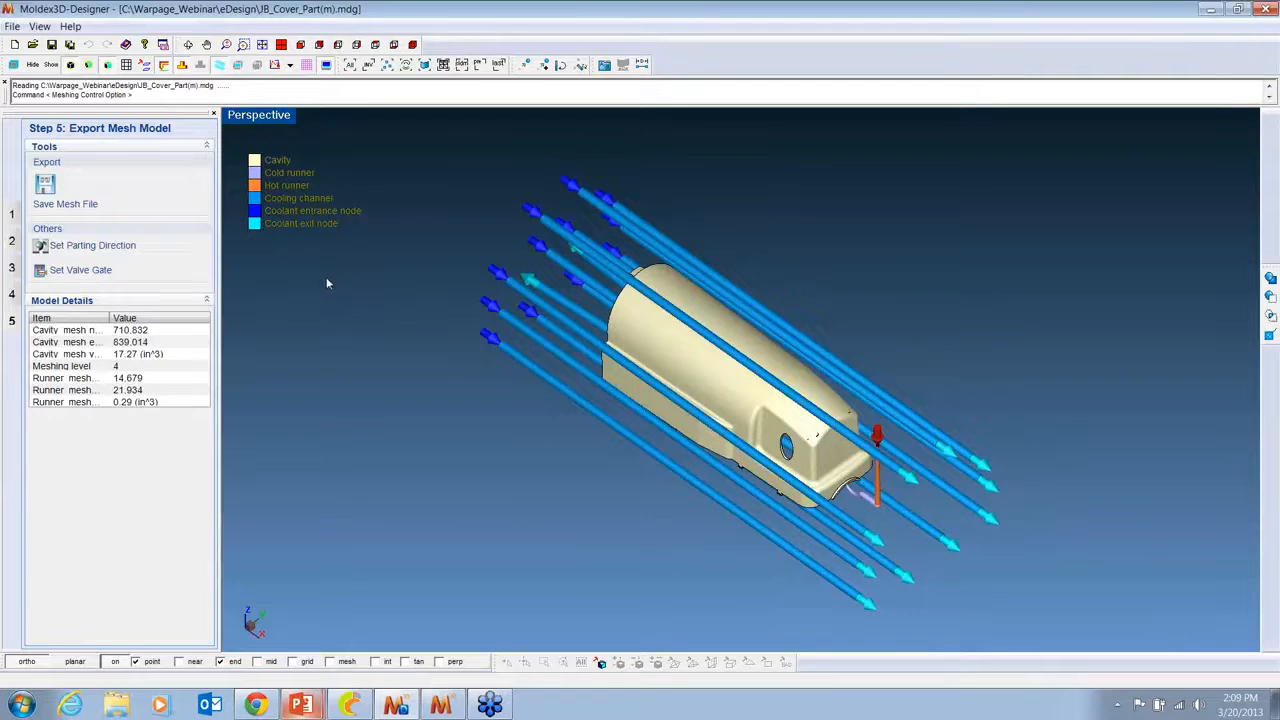
Step: Hide the cooling channels and isolate the section of cavity and cold runner around the gate
left_click(222, 65)
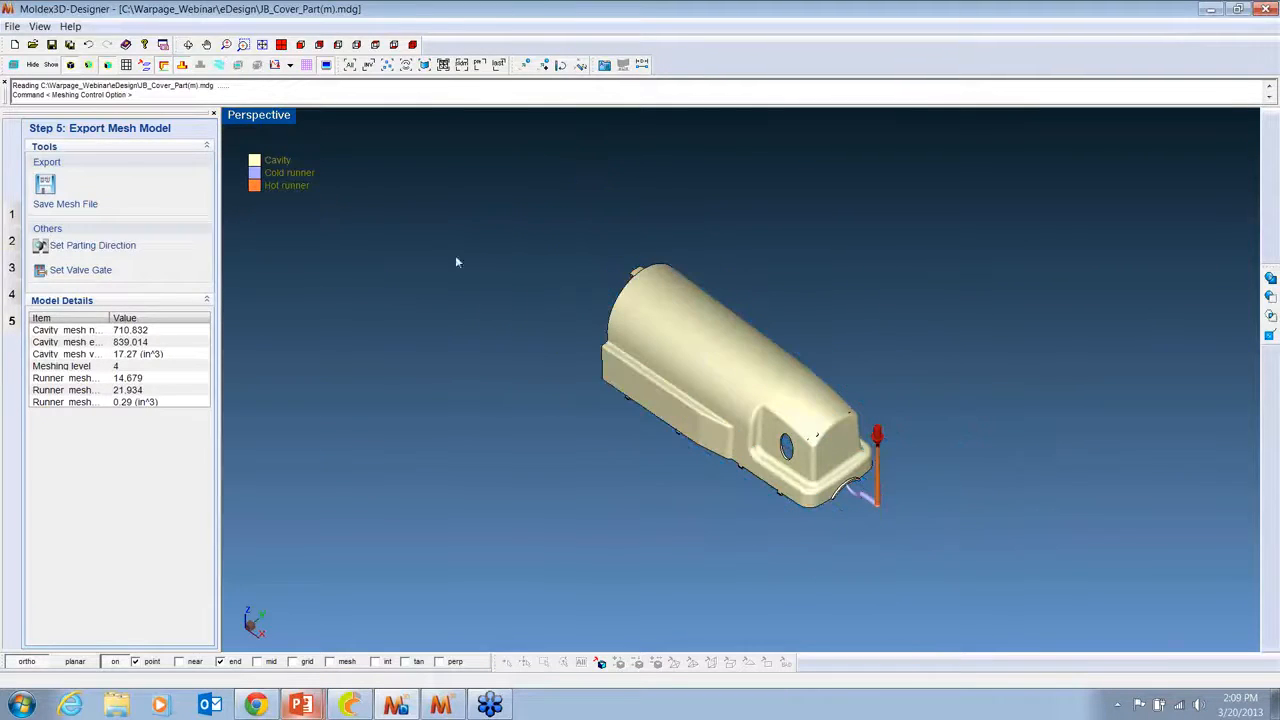
left_click(602, 665)
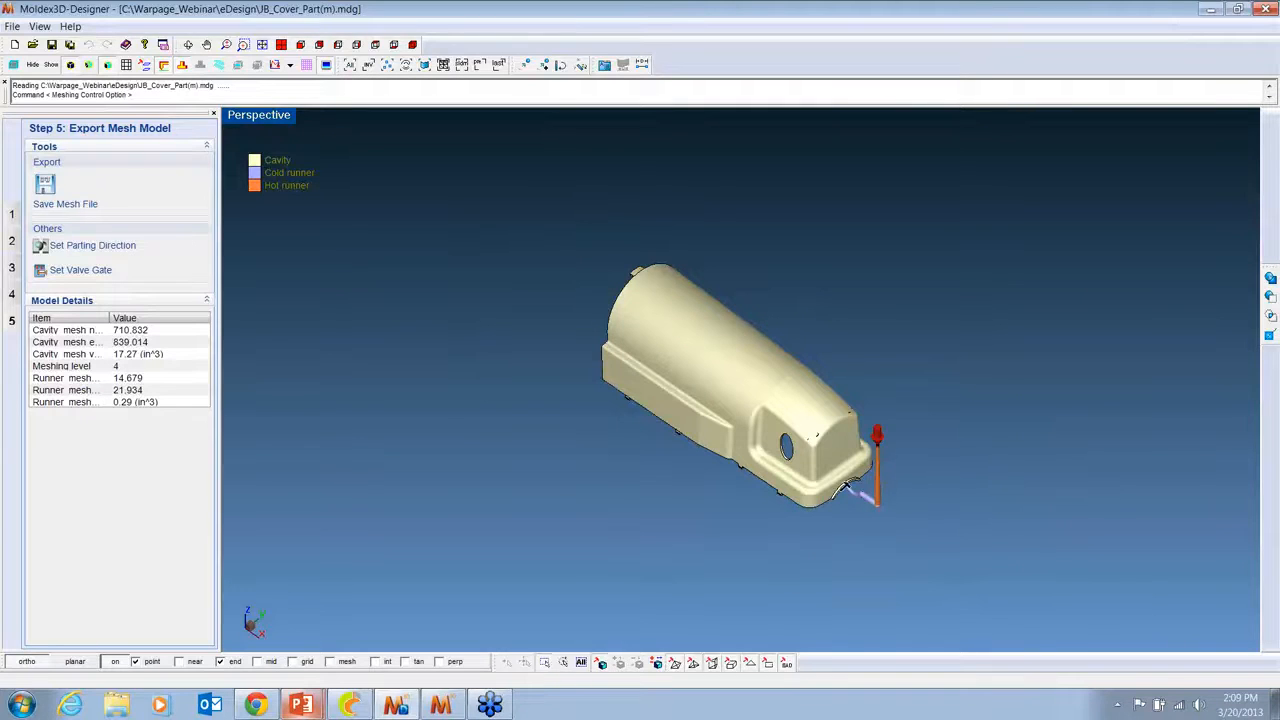
left_click_drag(836, 465, 871, 524)
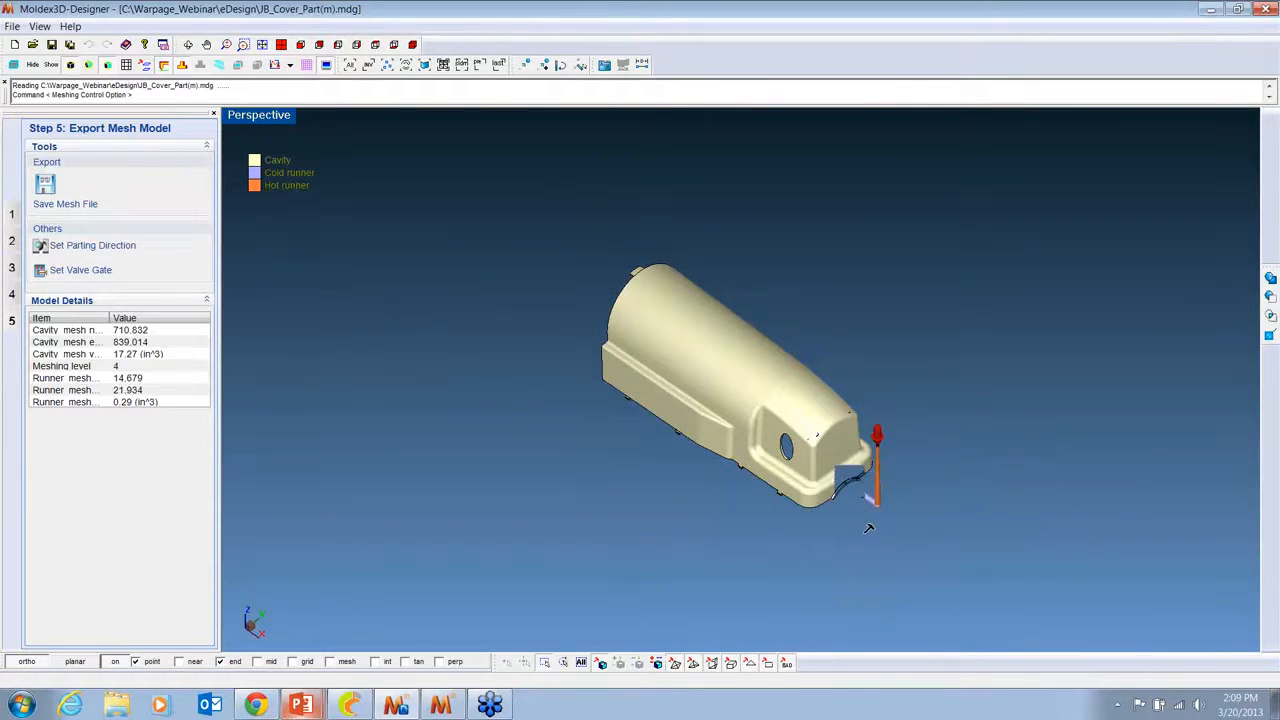
left_click(656, 663)
Step: Examine the isolated gate section up close with its mesh lines displayed, and close the designer to return to the analysis project
middle_click_drag(889, 578, 837, 243)
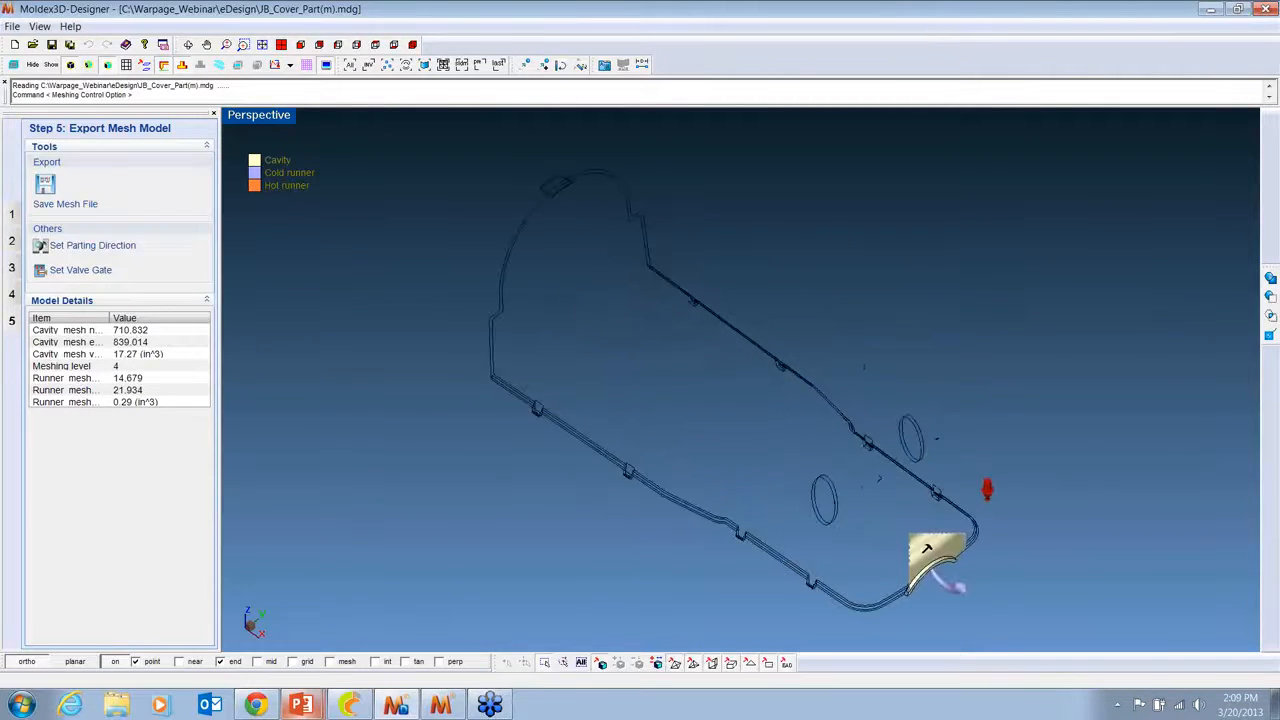
middle_click_drag(936, 556, 752, 373)
middle_click_drag(828, 515, 789, 265)
middle_click_drag(890, 530, 820, 209)
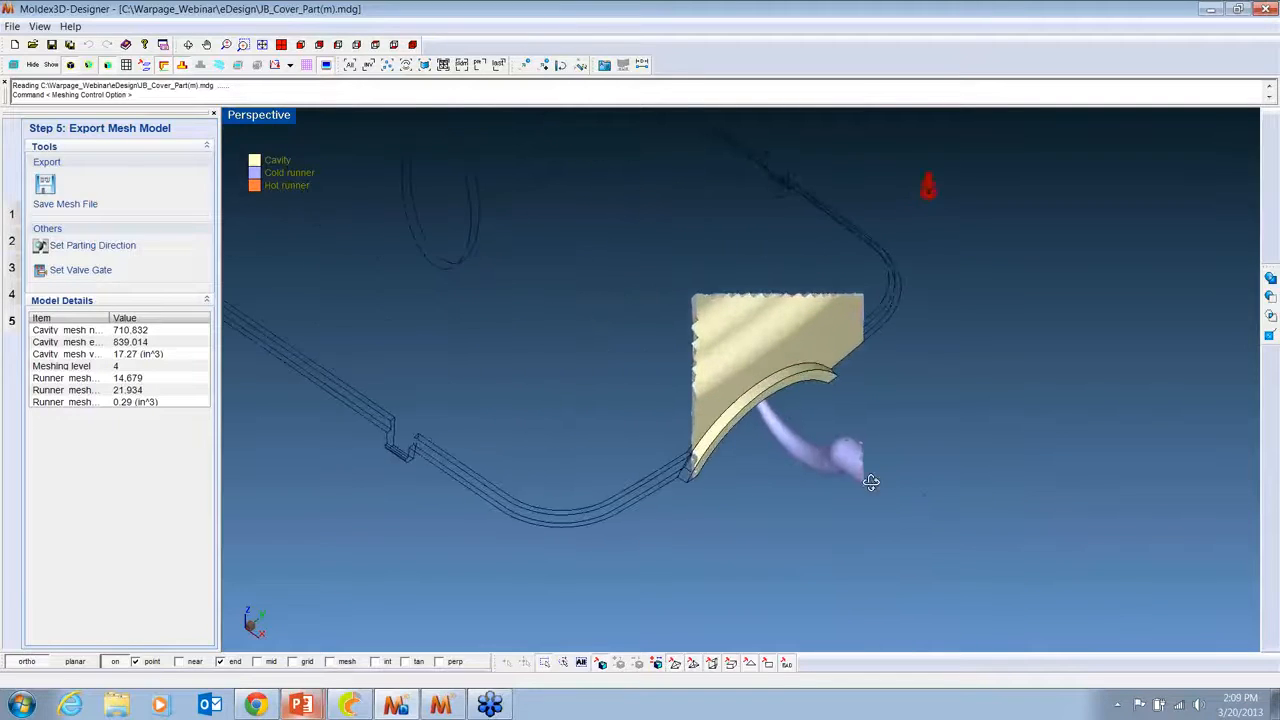
middle_click_drag(871, 480, 832, 216)
middle_click_drag(723, 361, 866, 374)
left_click(90, 65)
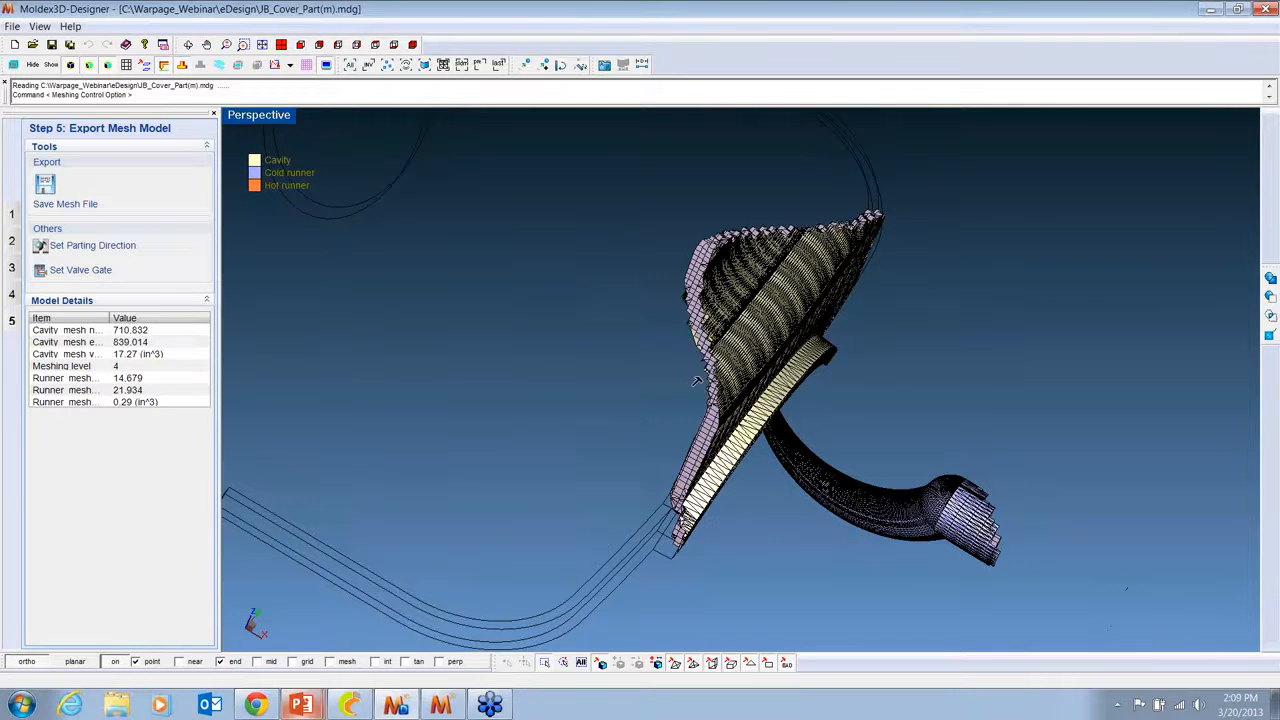
scroll(839, 279, "down", 8)
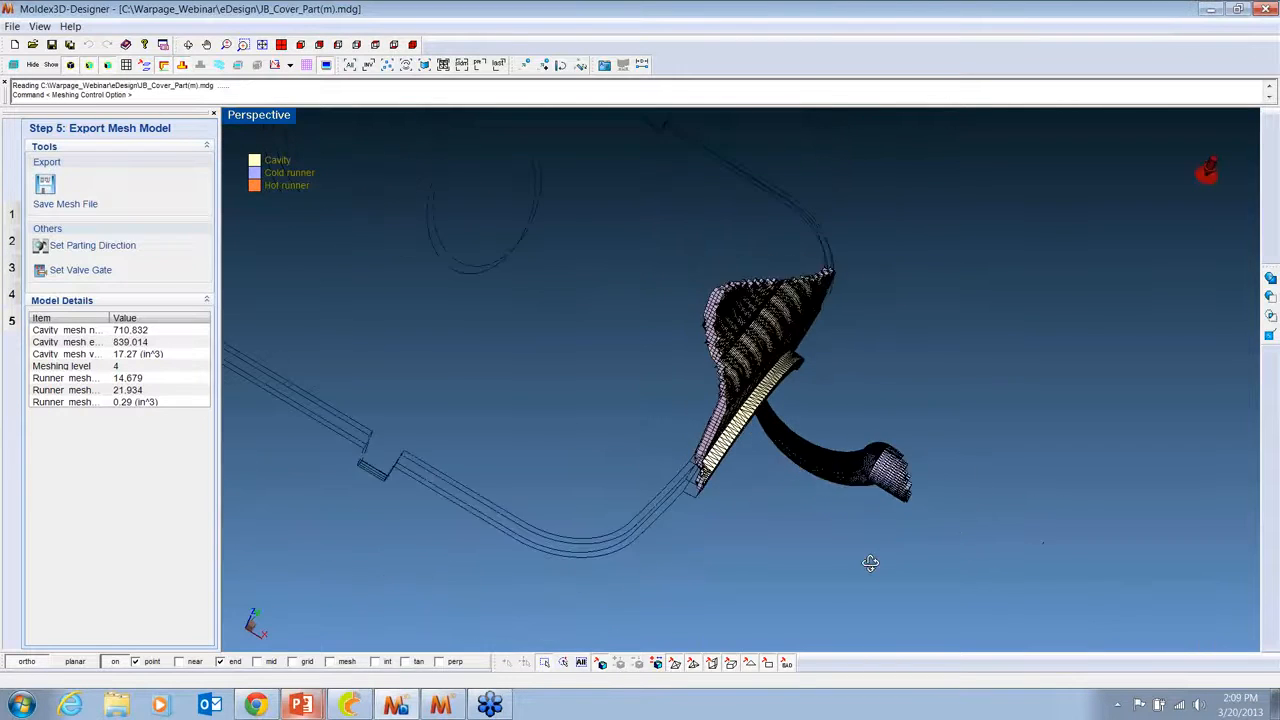
left_click(1265, 10)
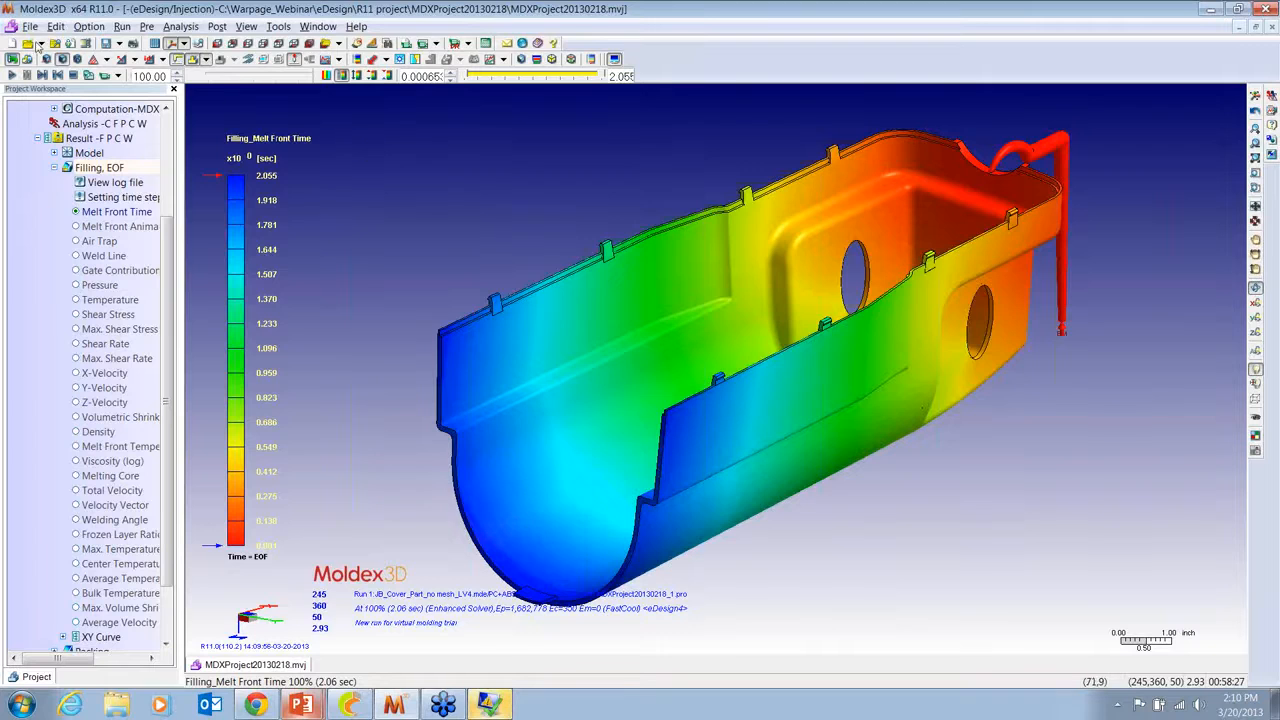
Step: Play the filling Melt Front Time animation and stop it
left_click(12, 76)
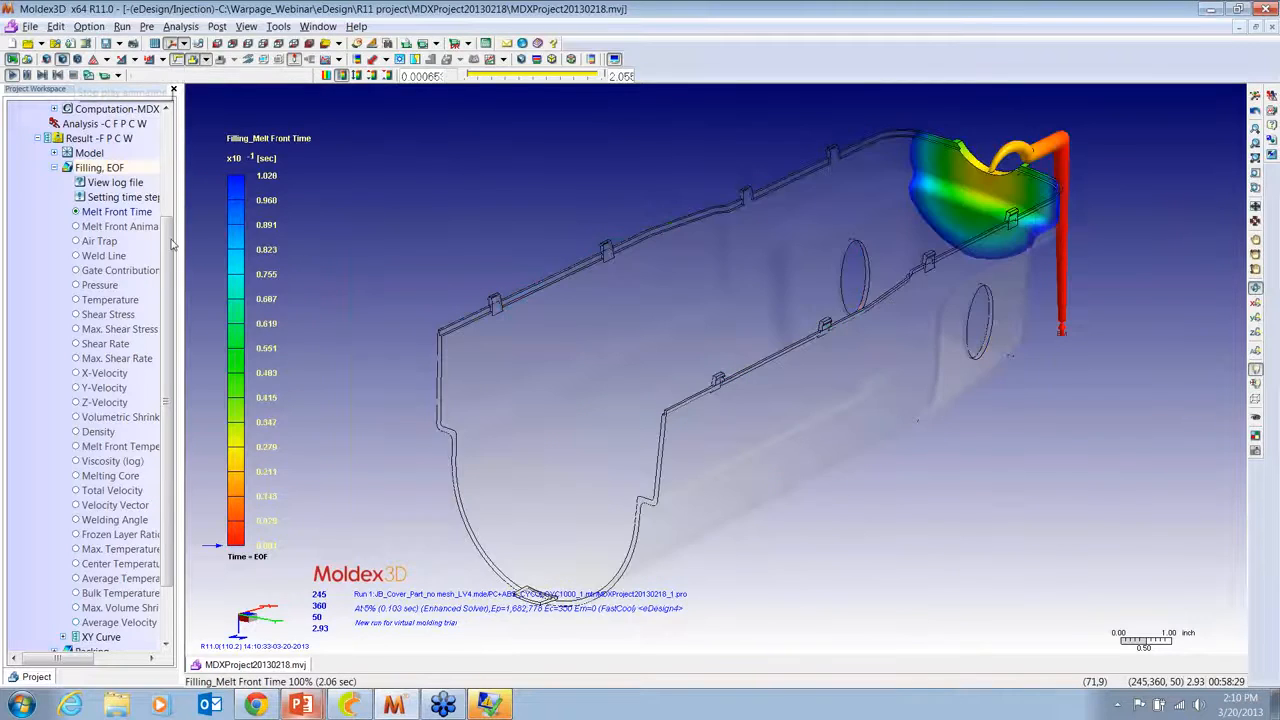
left_click(75, 77)
Step: Open the Packing results and display the Sink Mark Indicator on the part
scroll(157, 232, "down", 2)
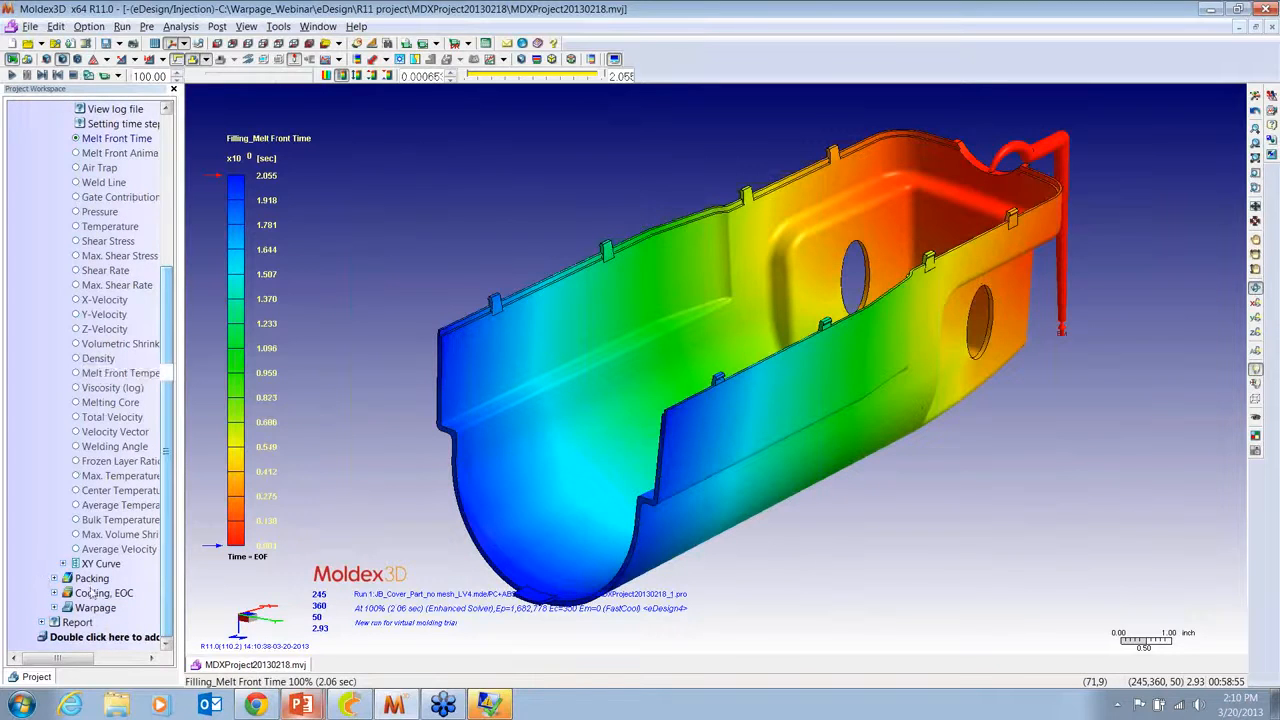
left_click(90, 579)
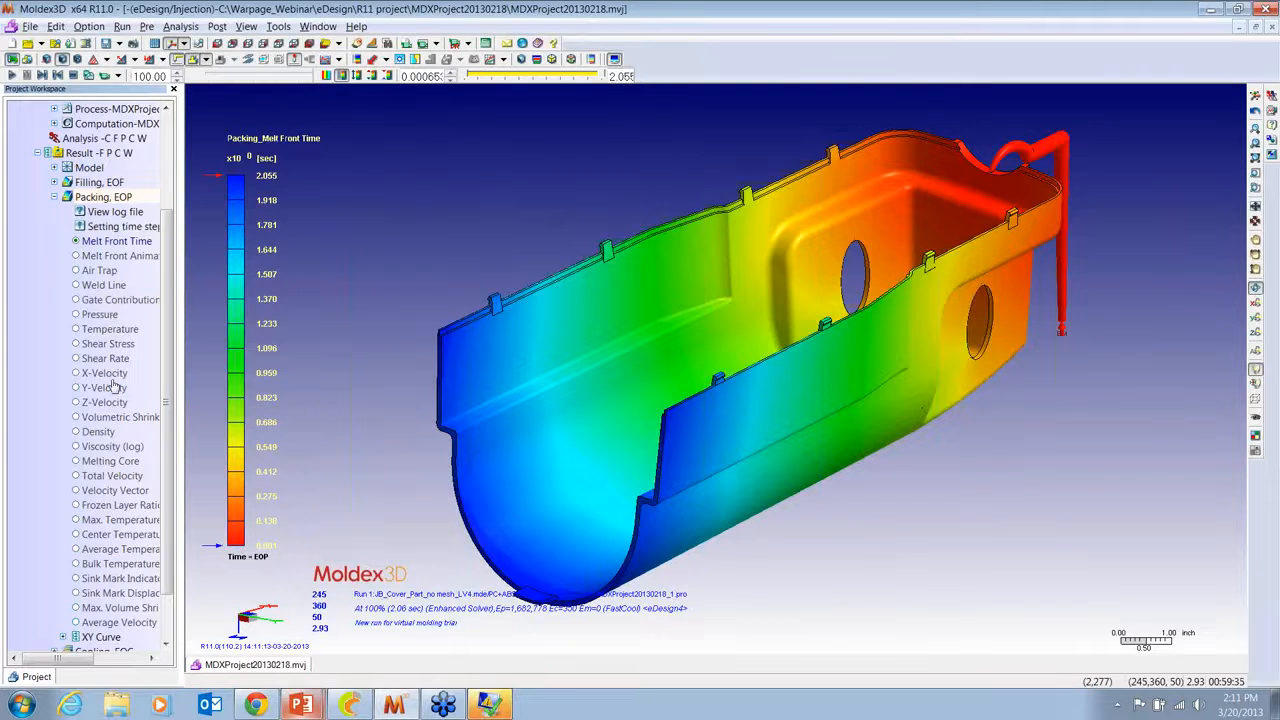
left_click(127, 581)
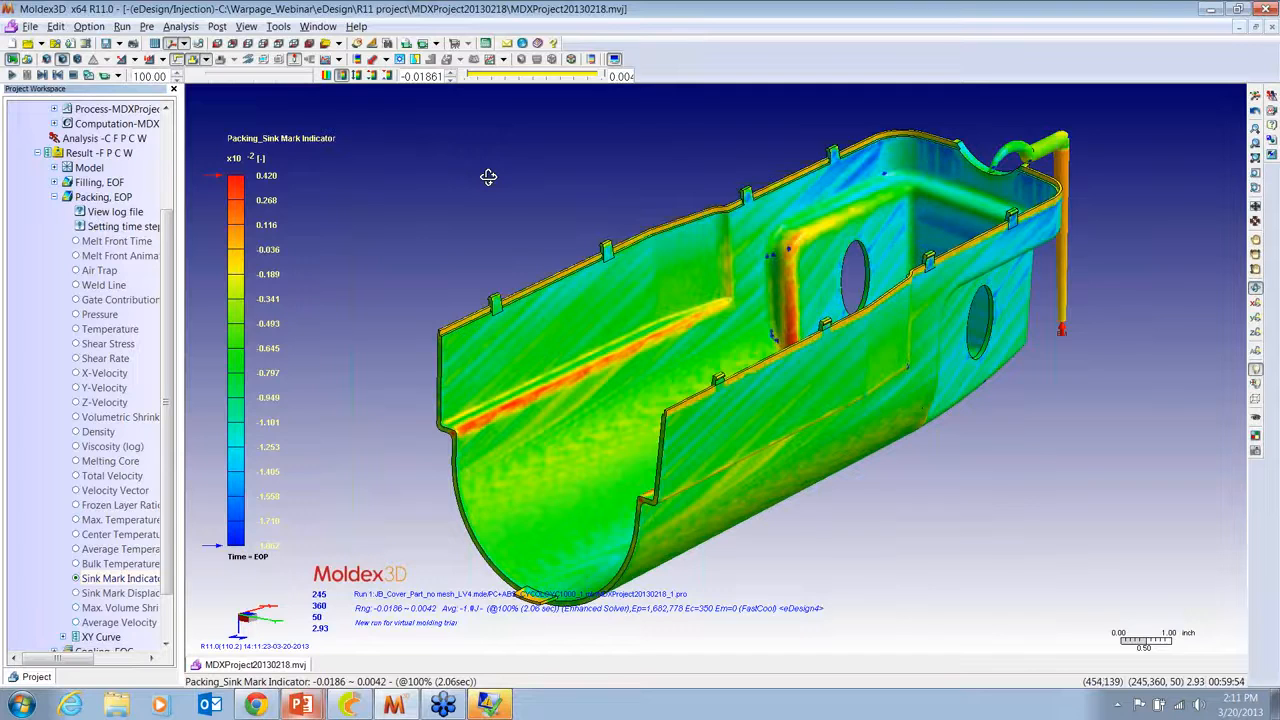
scroll(505, 184, "right", 3)
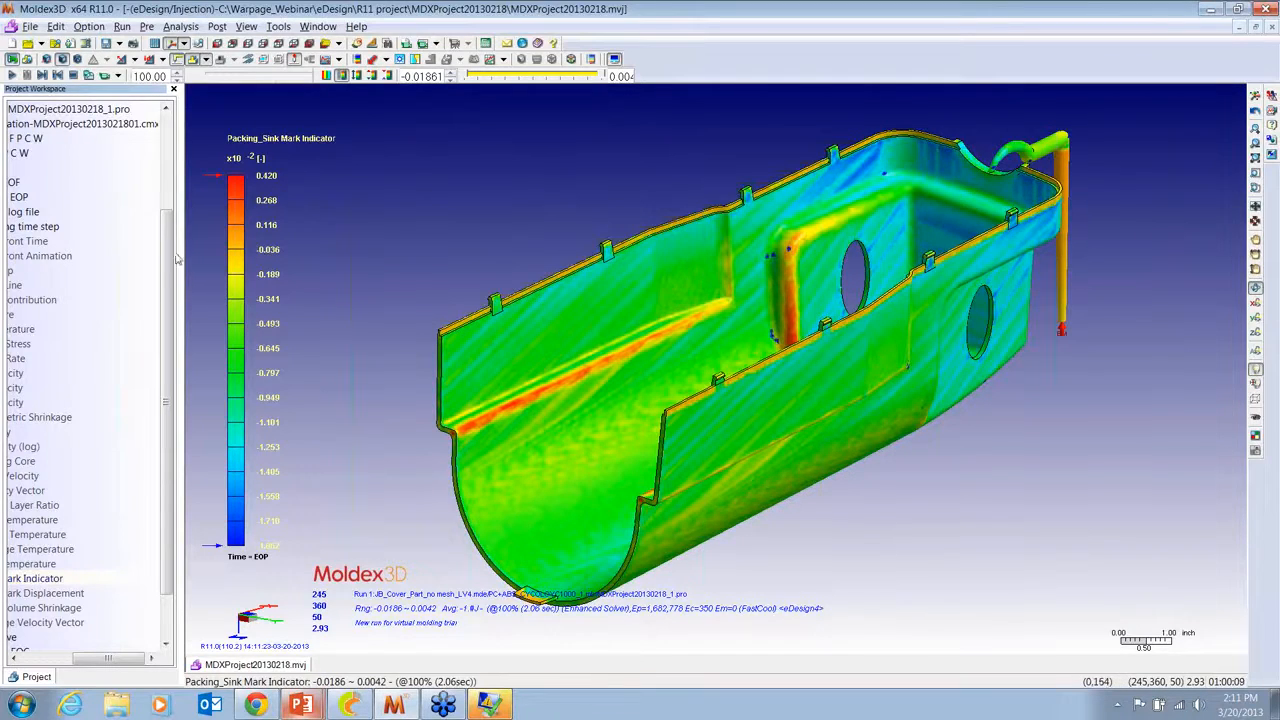
left_click_drag(106, 658, 12, 658)
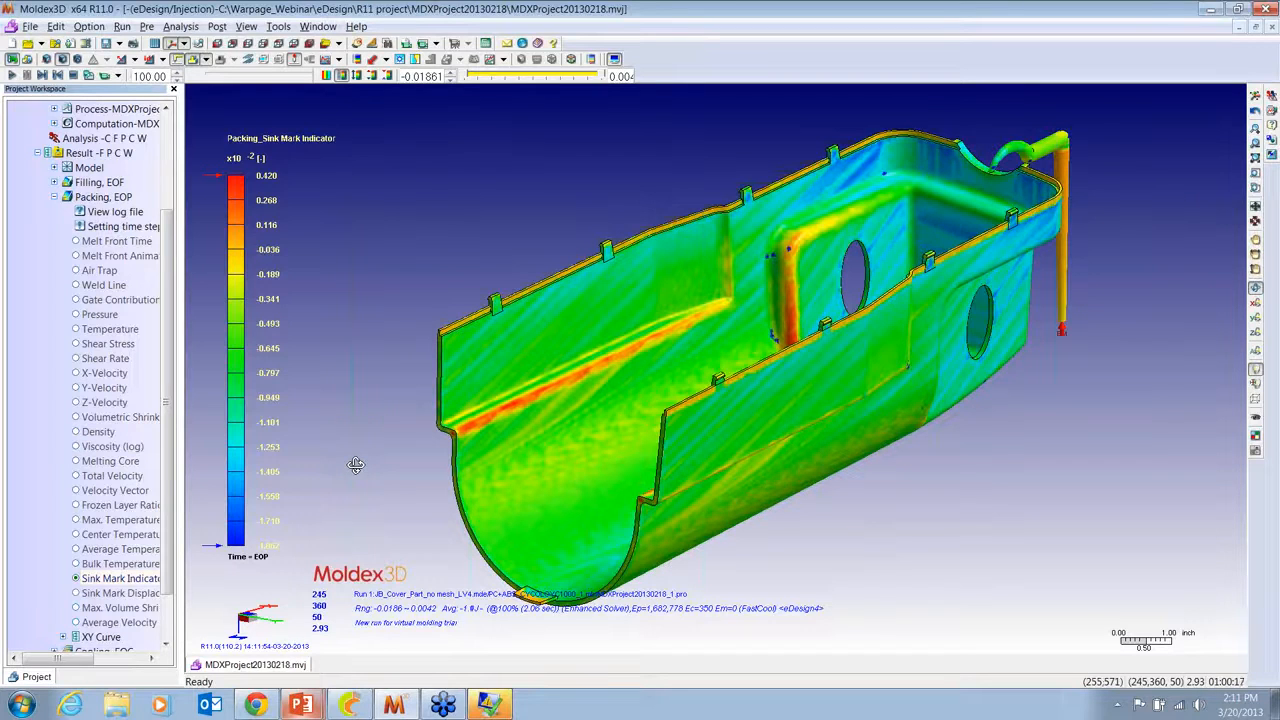
Step: Open the Cooling results at end of cooling and display the Cooling Efficiency of the channels
scroll(171, 535, "down", 1)
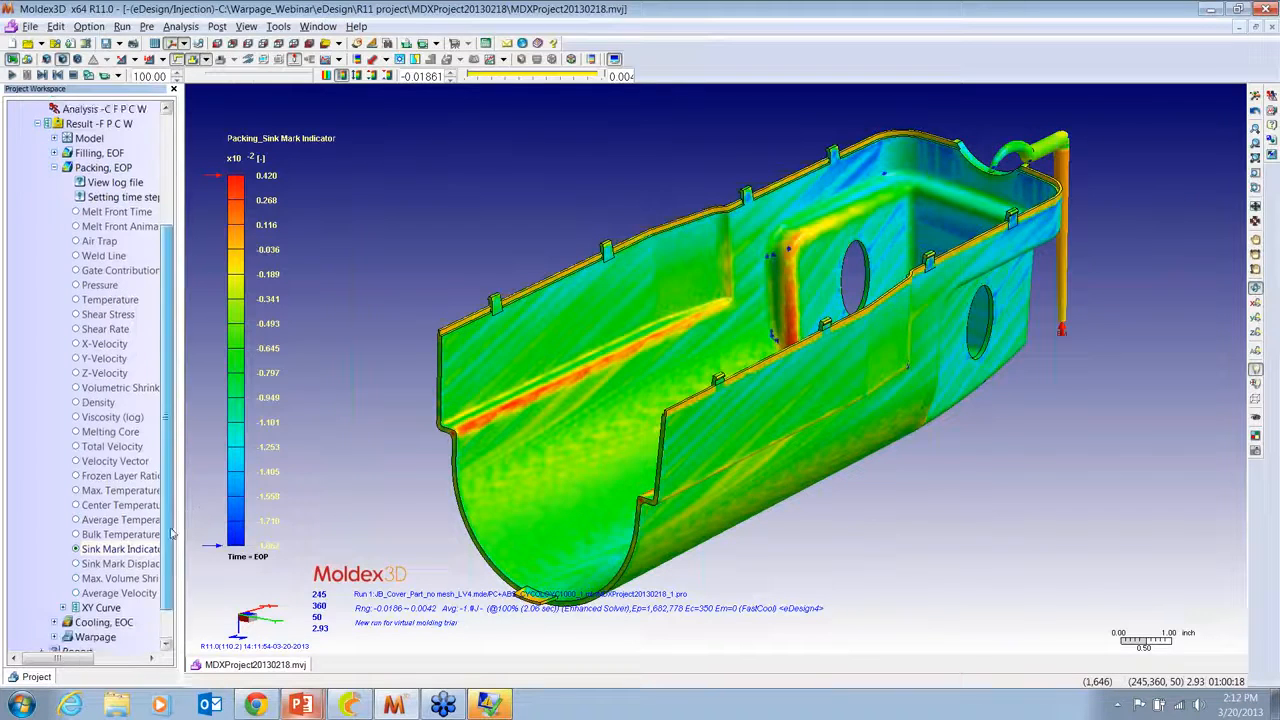
scroll(171, 535, "down", 1)
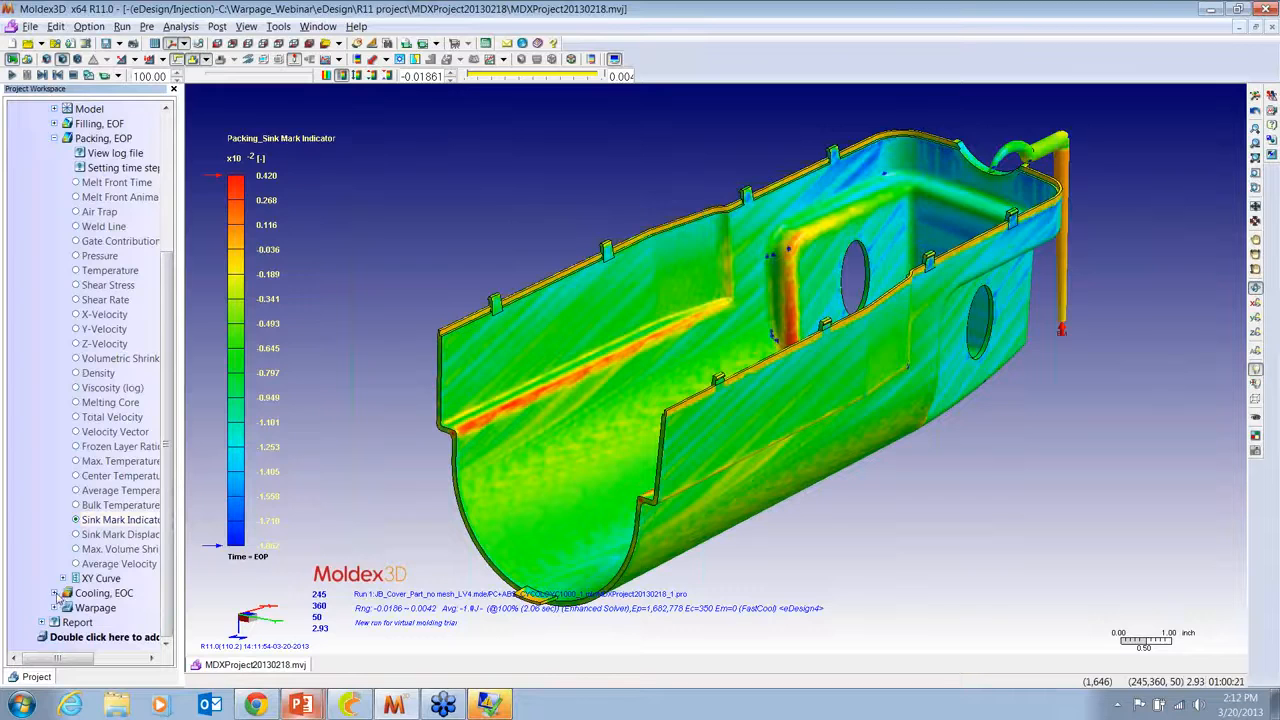
double_click(96, 596)
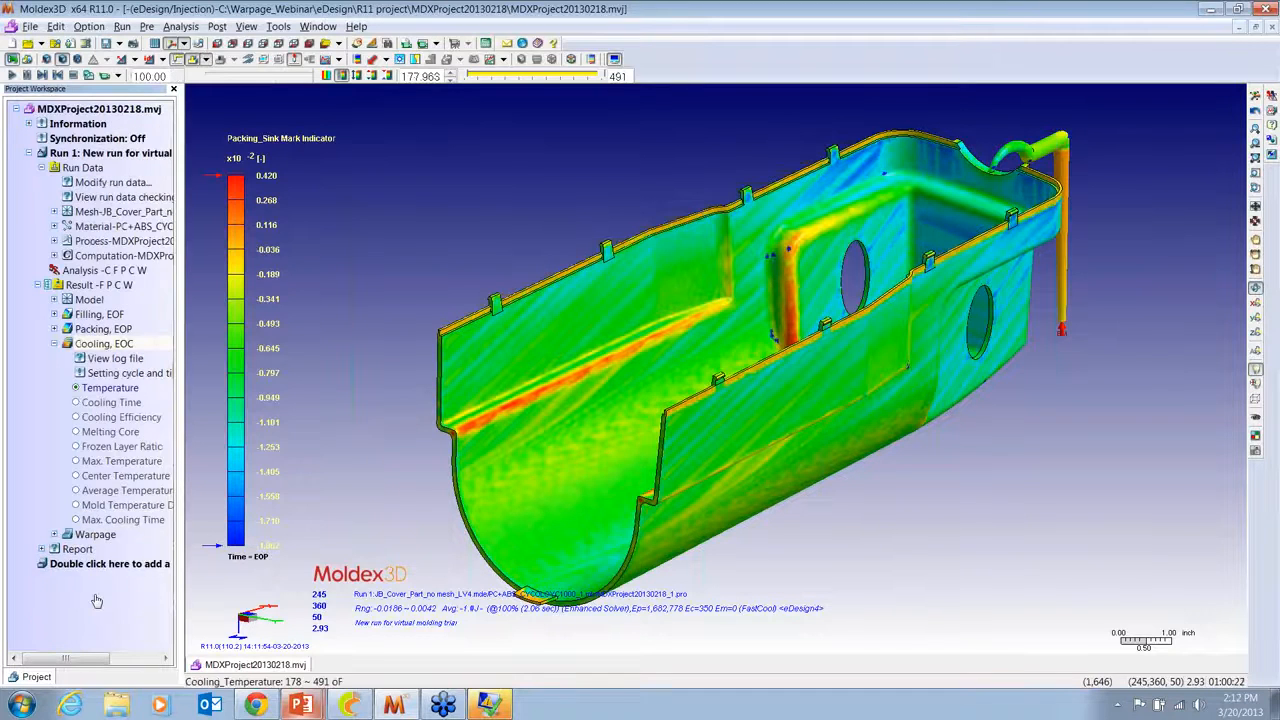
left_click(124, 418)
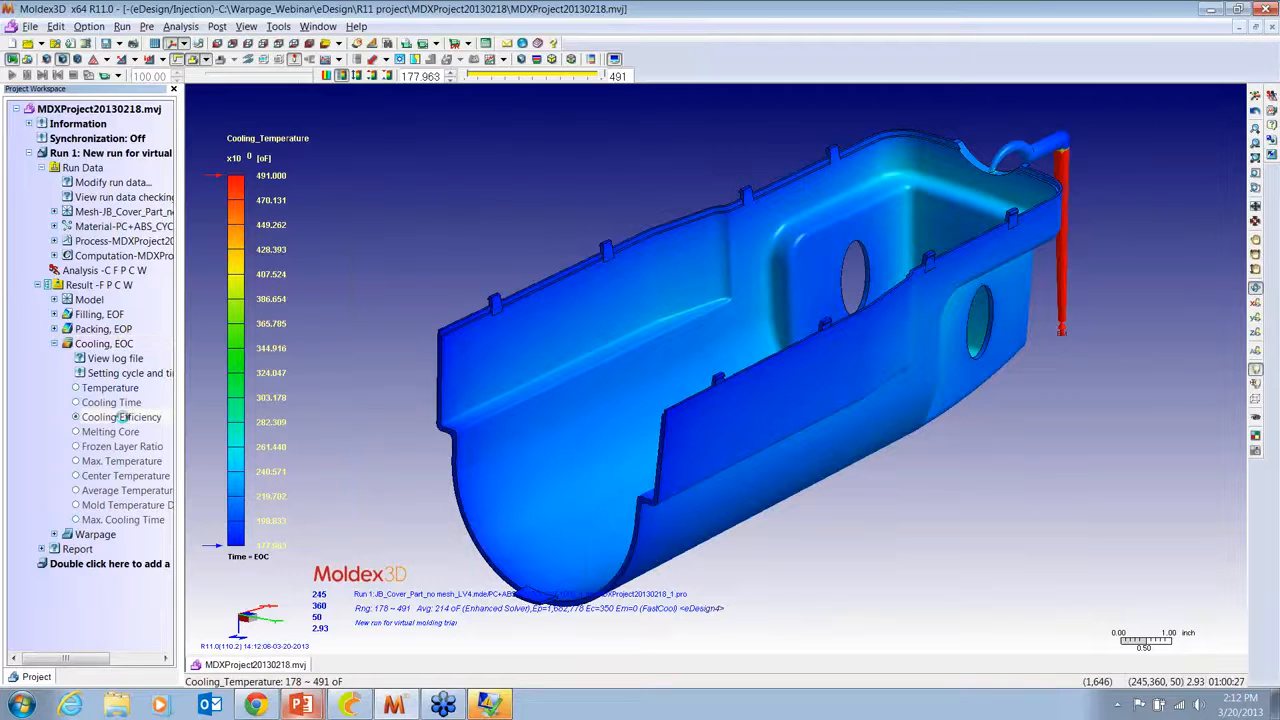
Step: Display the Cooling Time result as a dynamic iso-surface over the transparent model, and close the iso-surface settings
left_click(125, 404)
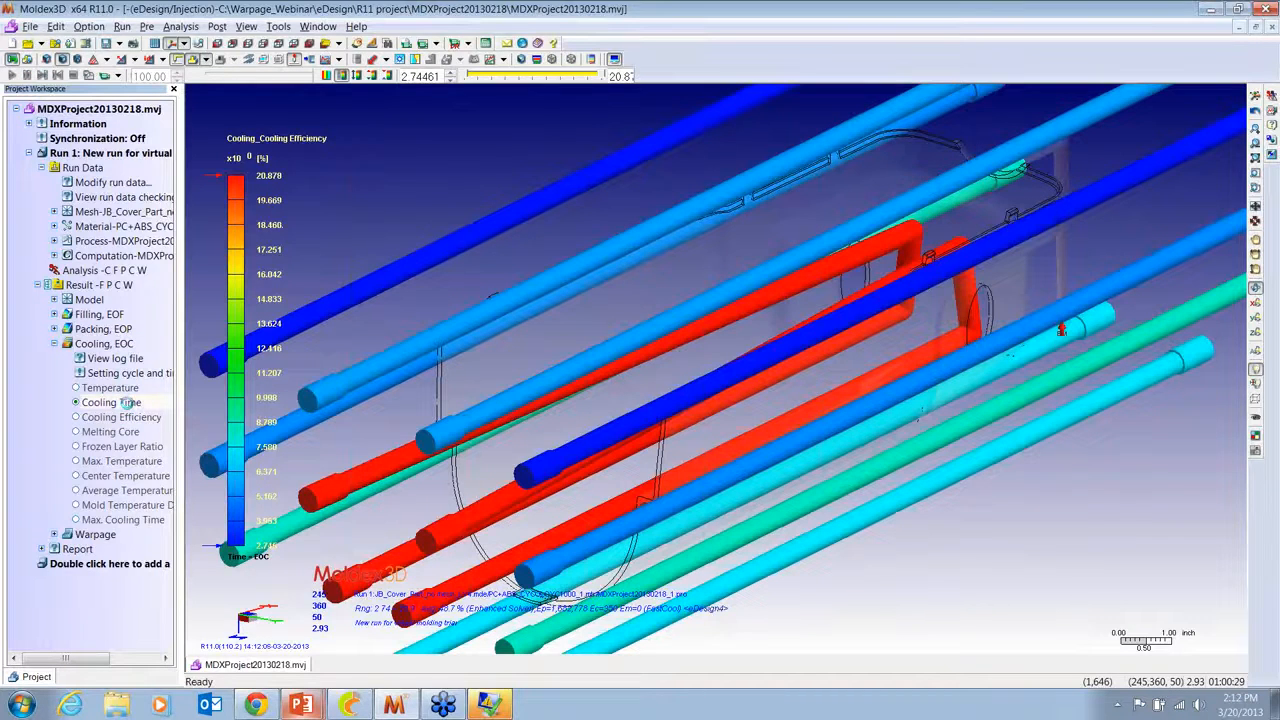
left_click(553, 59)
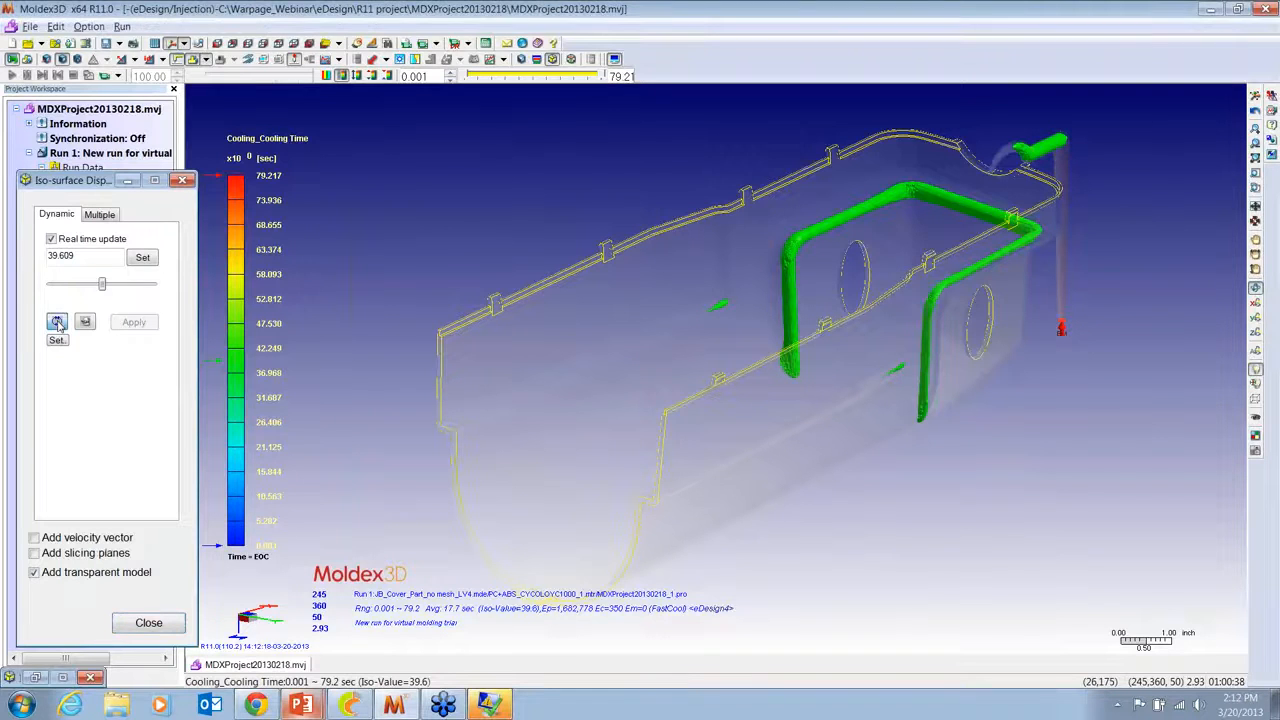
left_click(148, 622)
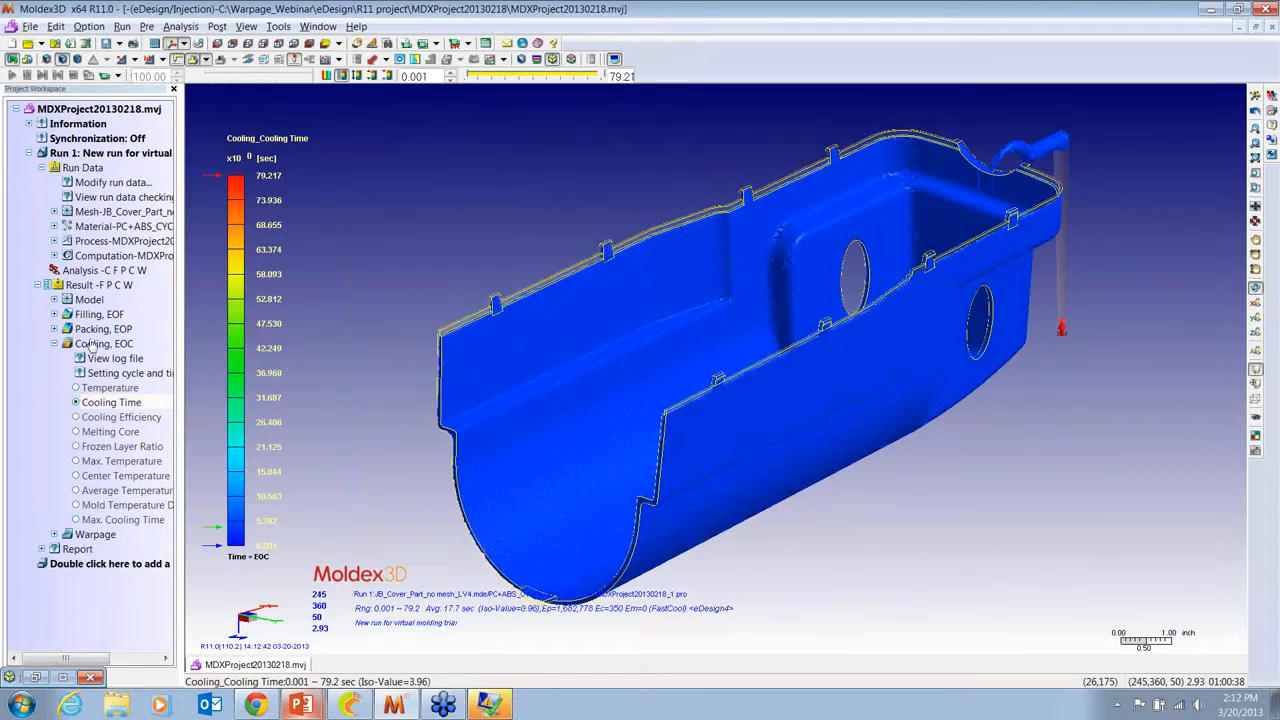
Step: Display Cooling Efficiency and examine all cooling channels around the part, ending with a view along their length
left_click(105, 418)
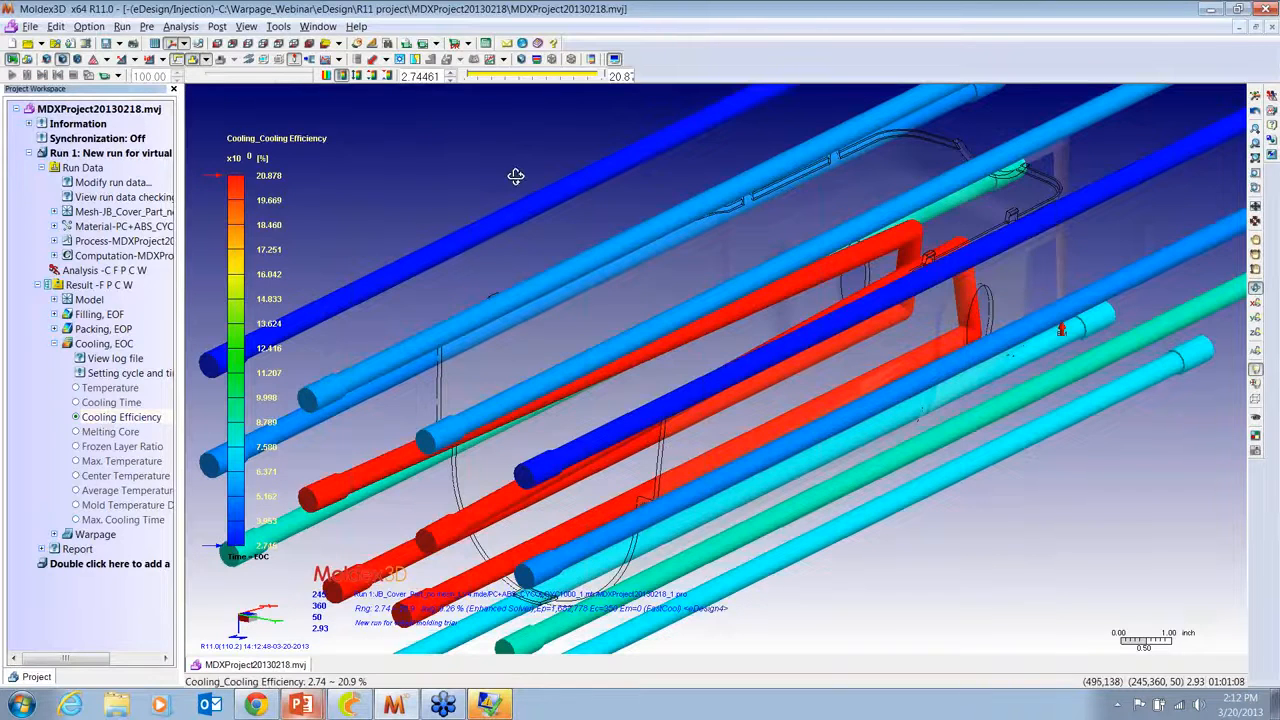
scroll(517, 176, "down", 5)
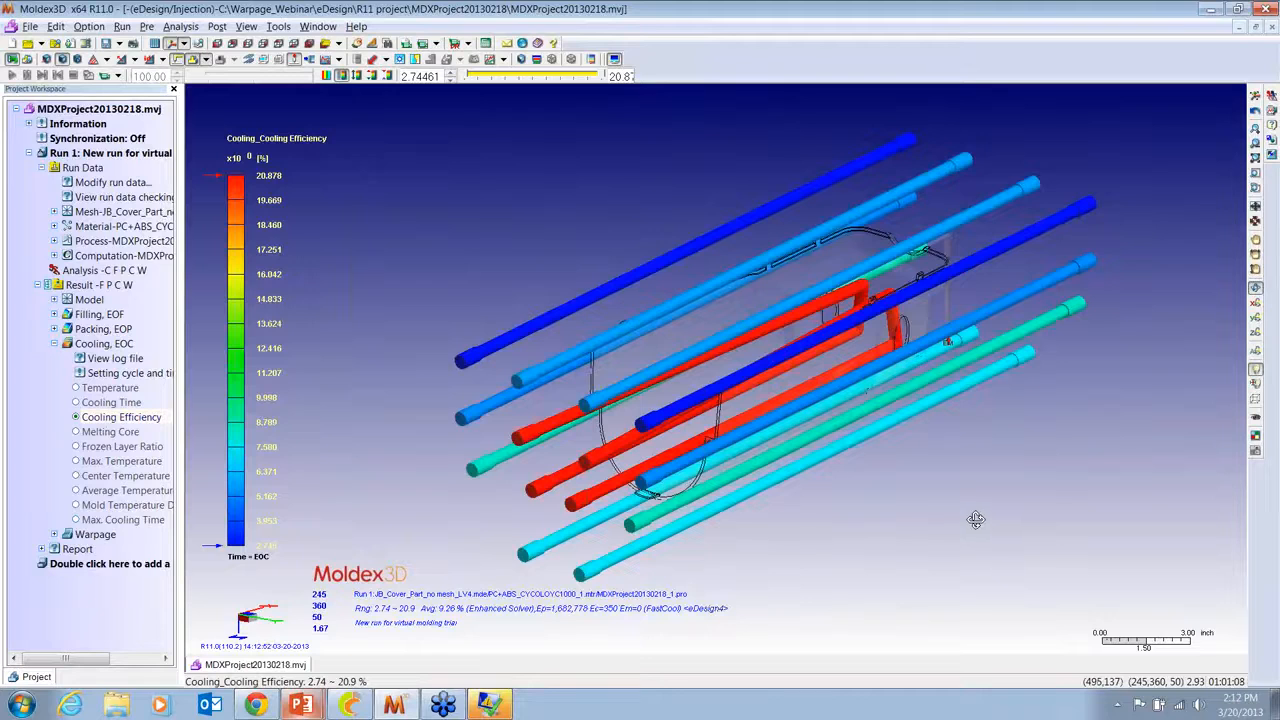
scroll(985, 477, "up", 1)
scroll(986, 478, "down", 3)
scroll(926, 503, "down", 1)
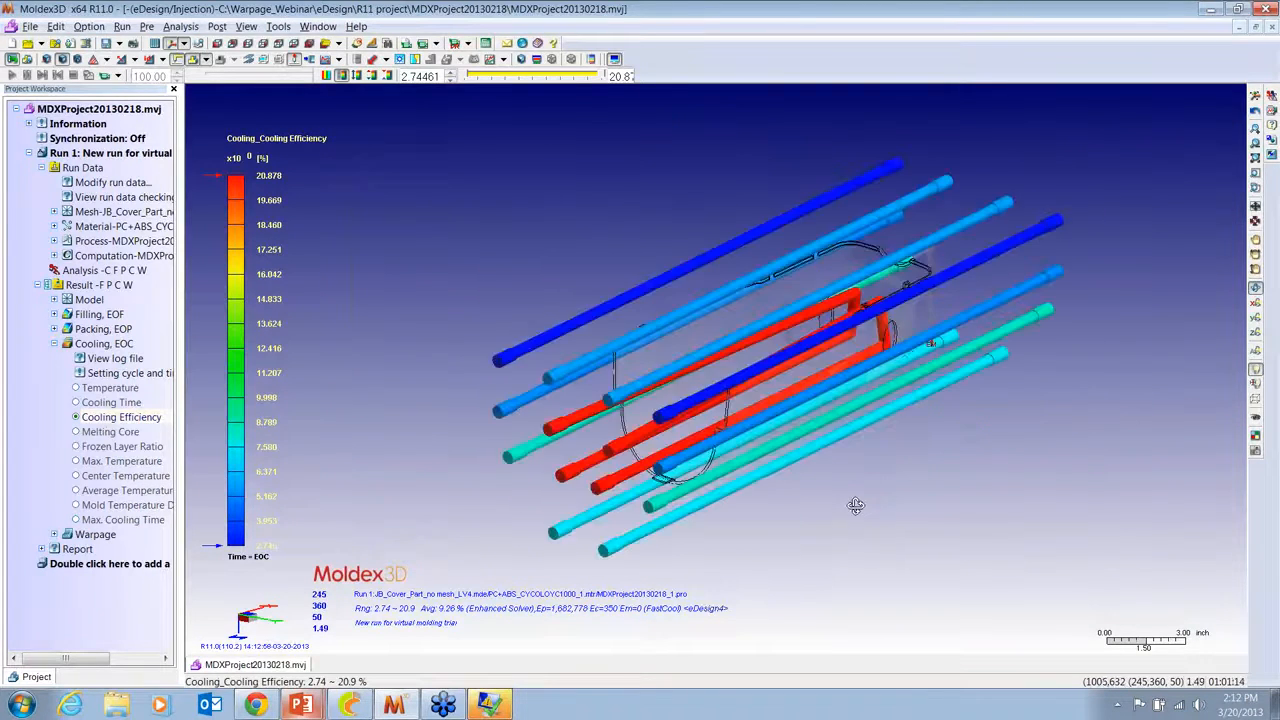
left_click_drag(866, 494, 578, 349)
left_click_drag(636, 300, 778, 320)
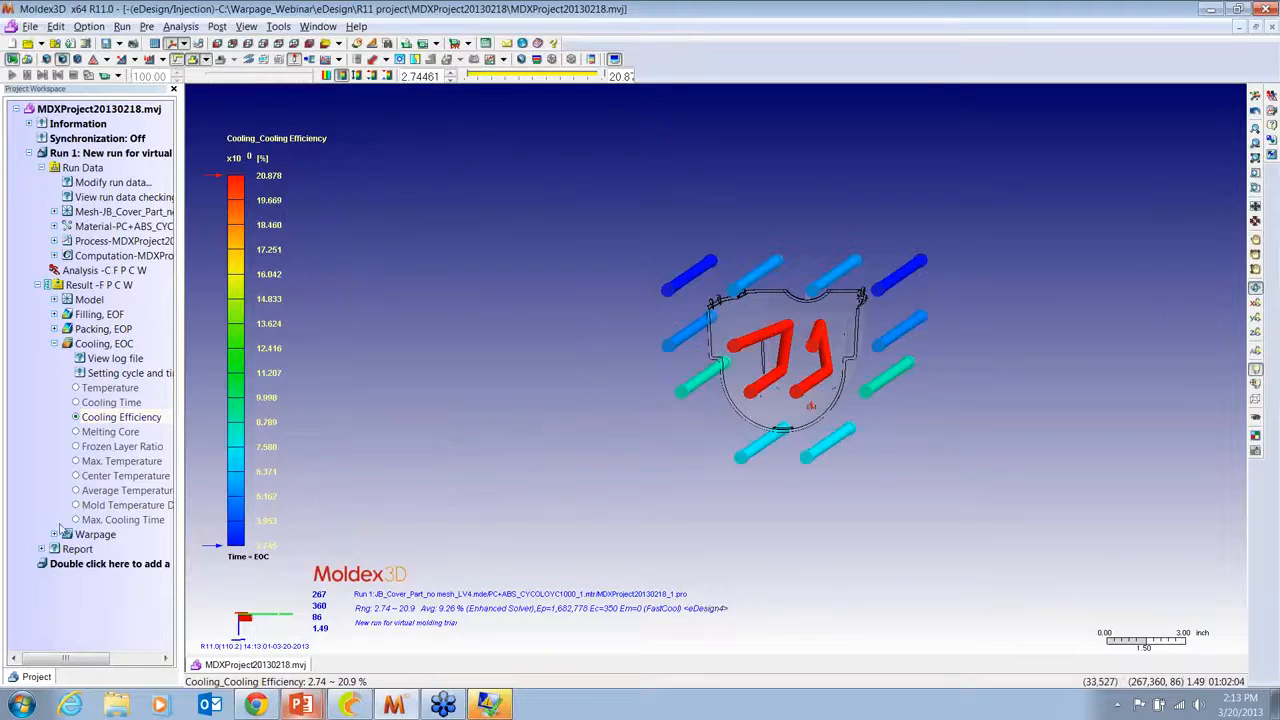
Step: Open the Warpage results and compare the X, Y, Z and Total Displacement plots on the part
left_click(98, 537)
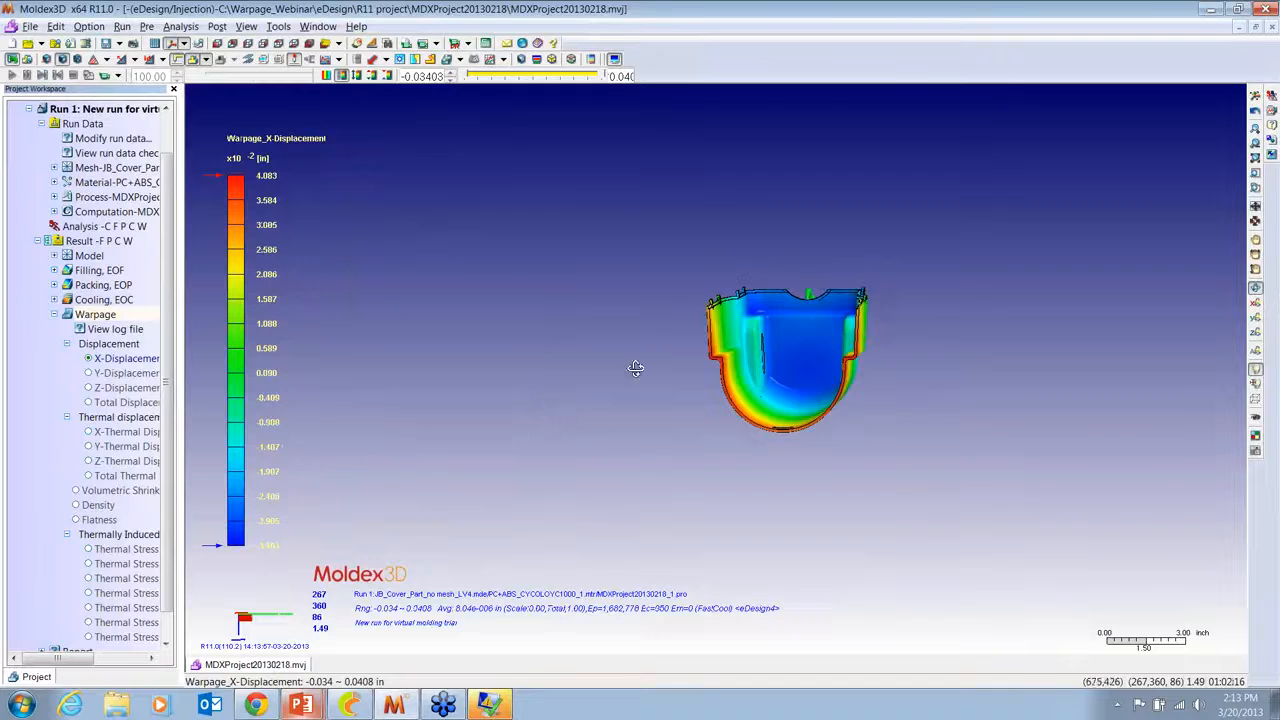
mouse_move(666, 329)
left_mouse_down()
mouse_move(634, 320)
mouse_move(1054, 340)
mouse_move(1042, 367)
mouse_move(989, 357)
mouse_move(703, 260)
mouse_move(491, 263)
left_mouse_up()
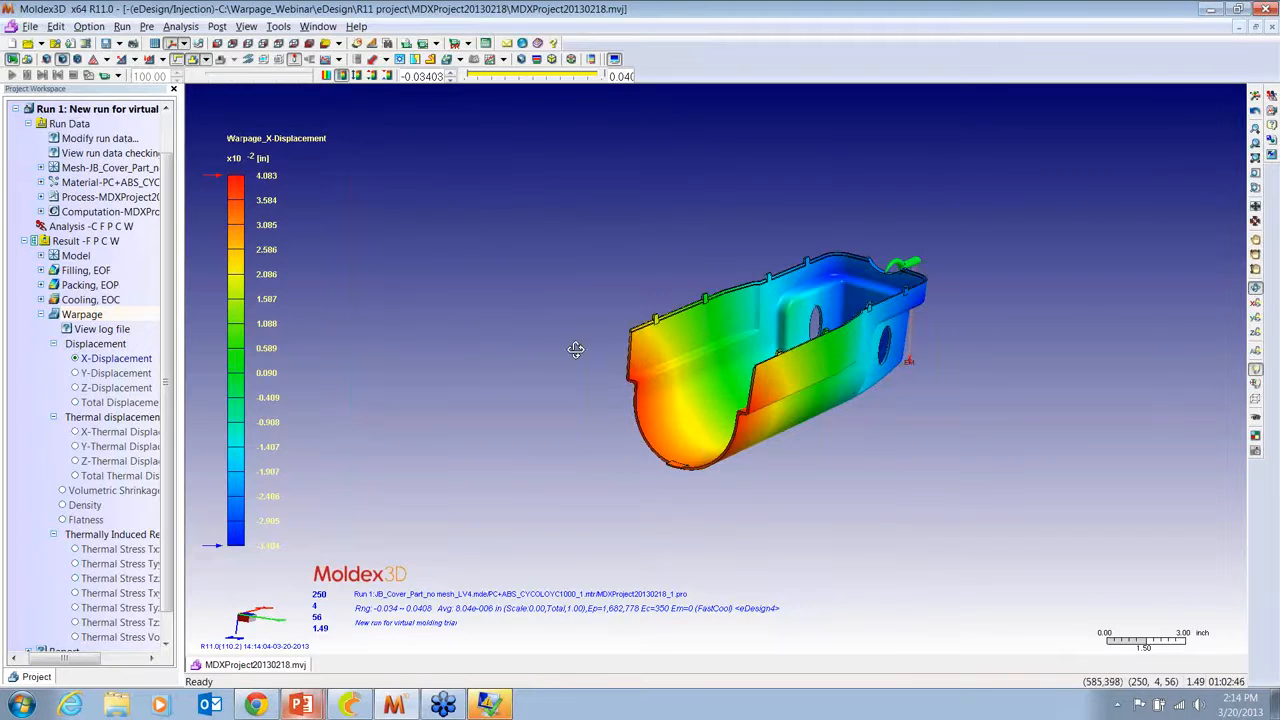
left_click(95, 373)
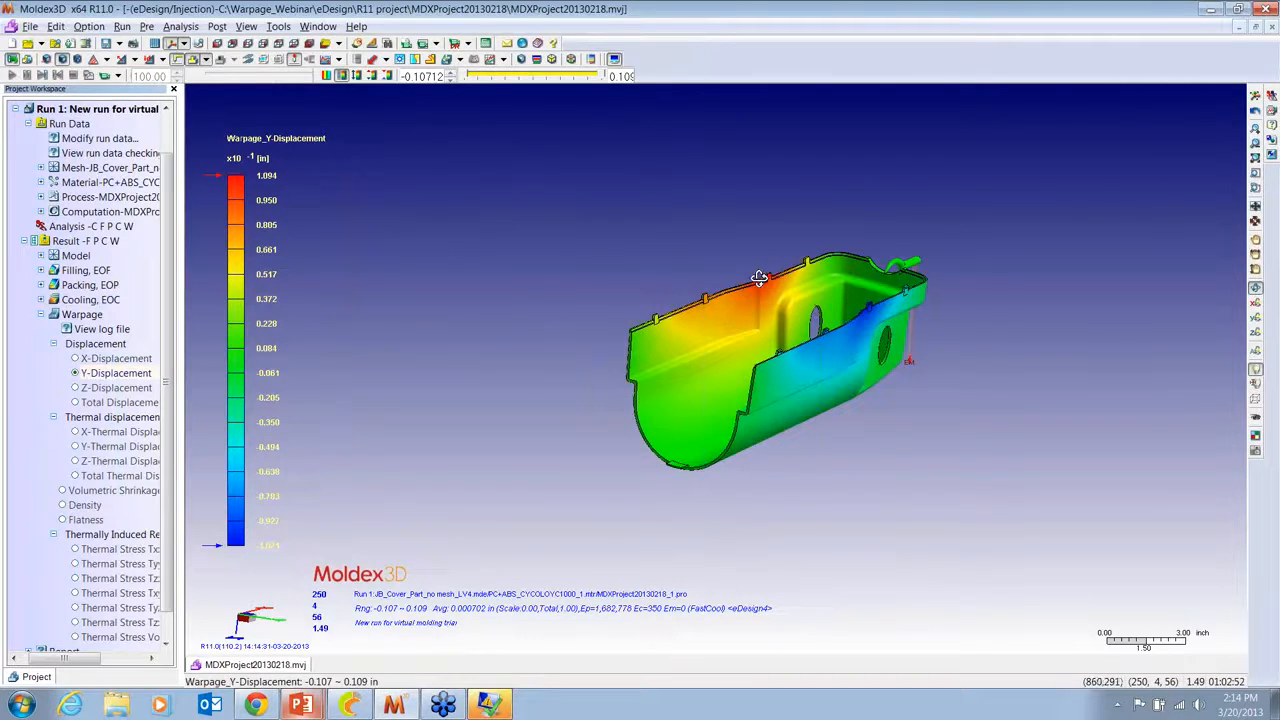
left_click(114, 389)
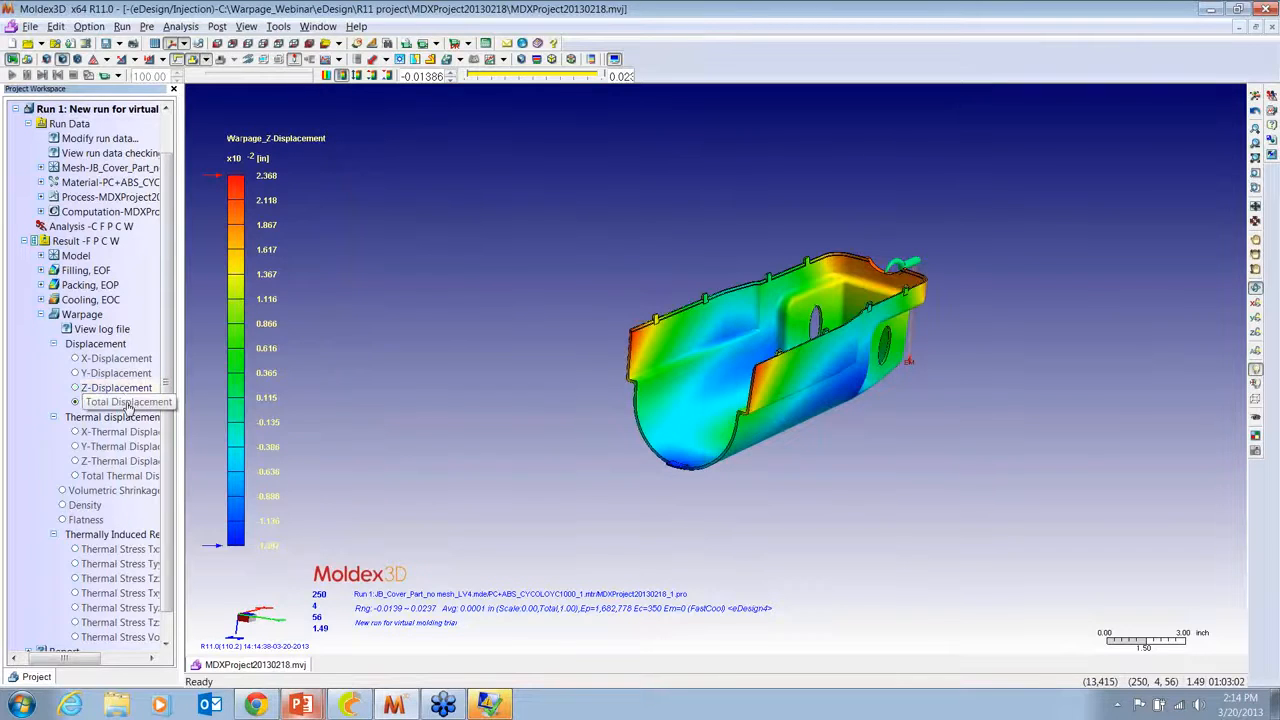
left_click(75, 401)
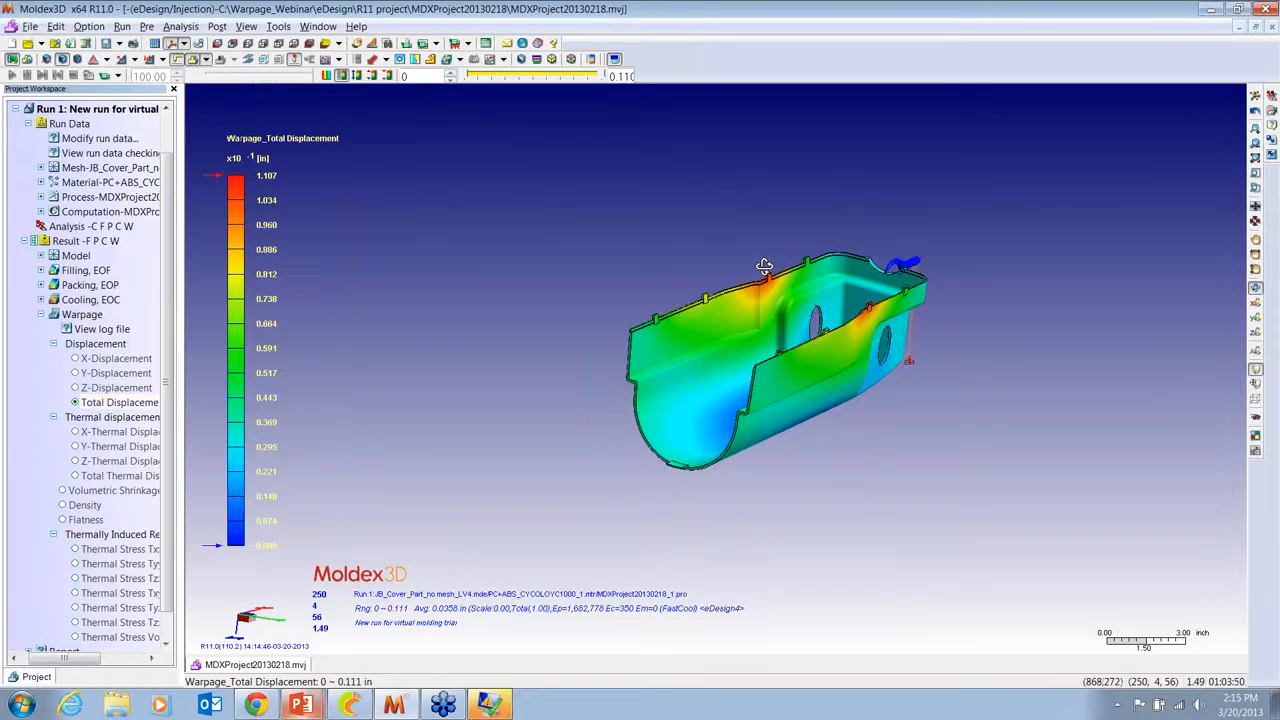
Step: Display the Total Displacement result on the scaled deformed mesh with a scale factor of 5, and enlarge the part
left_click(430, 59)
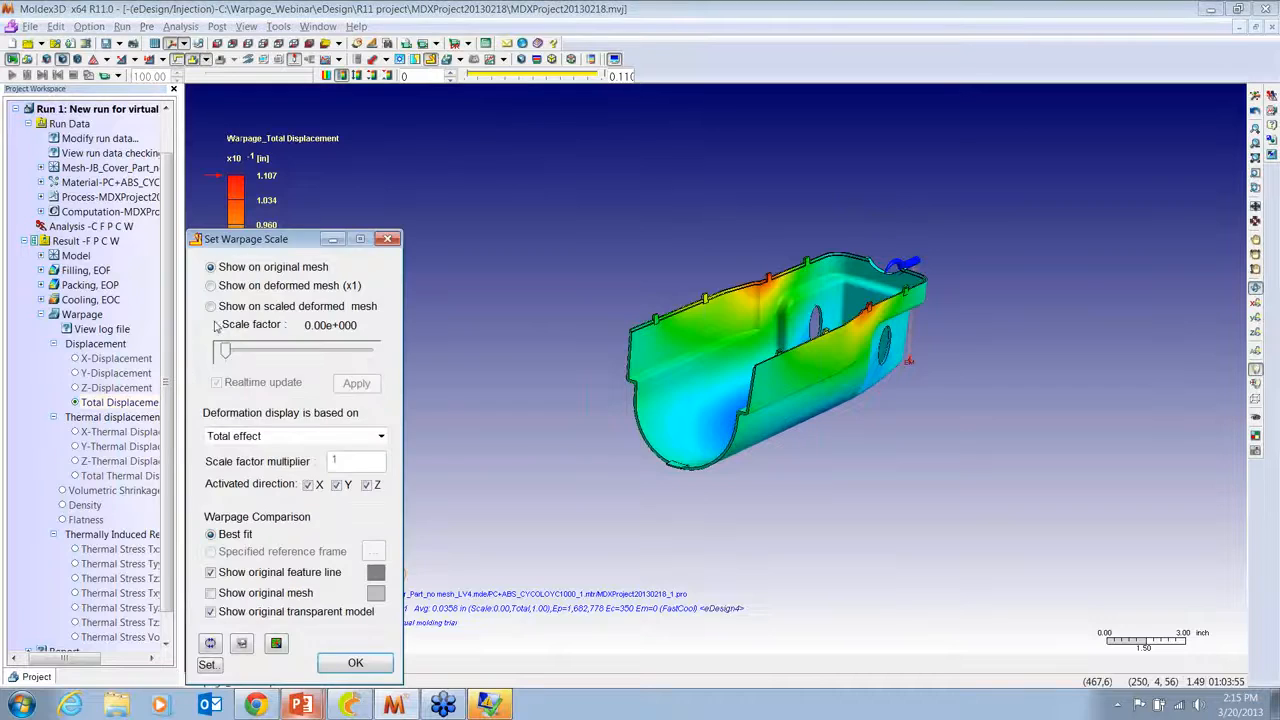
left_click(211, 307)
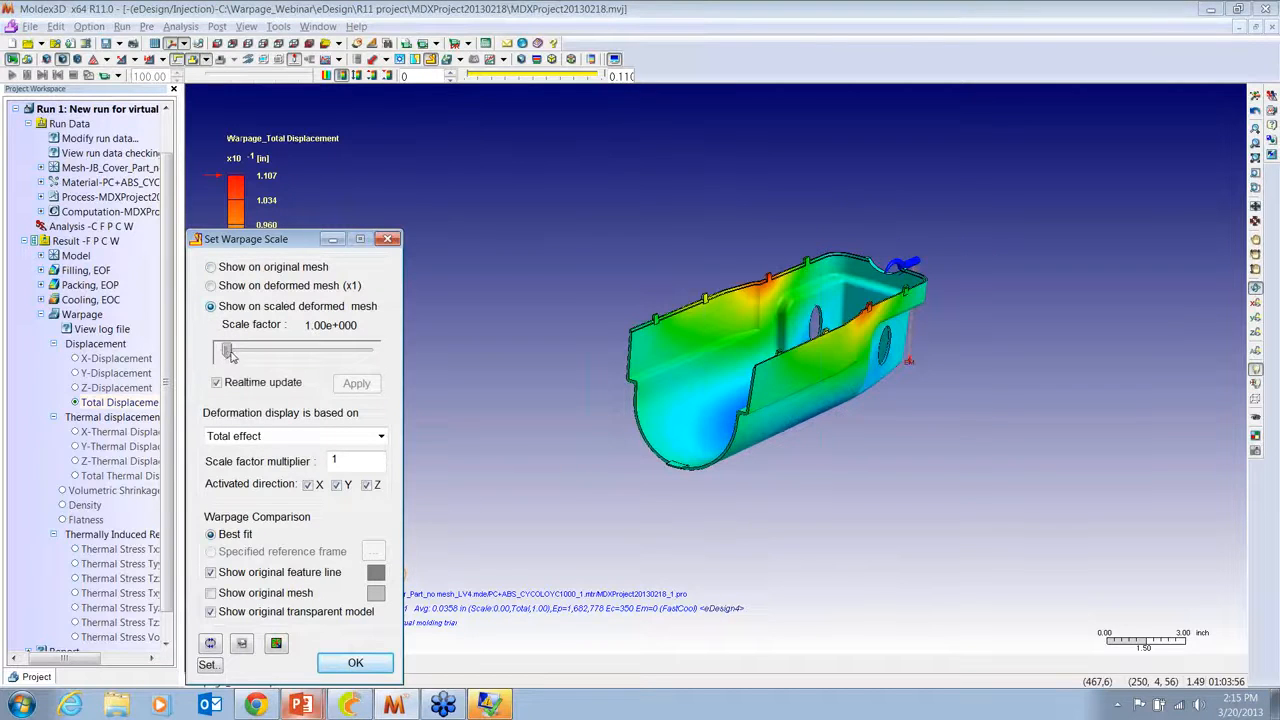
left_click_drag(230, 355, 234, 352)
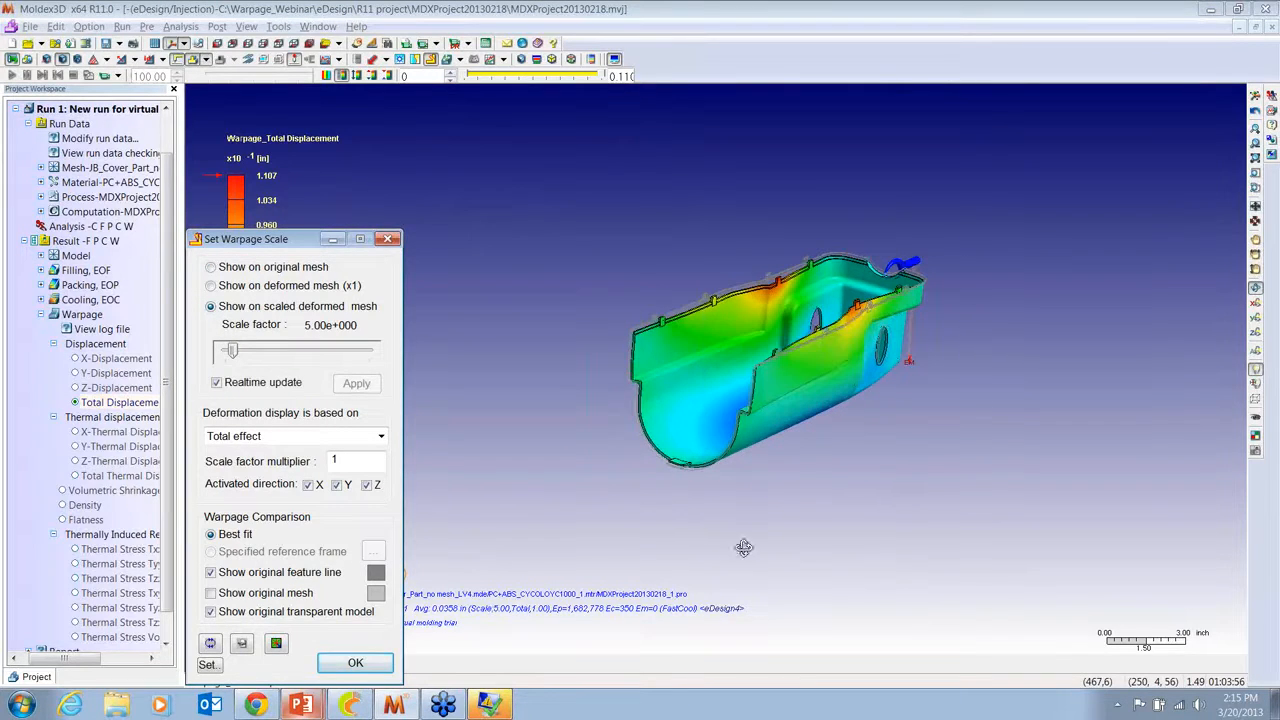
middle_click_drag(809, 561, 488, 417)
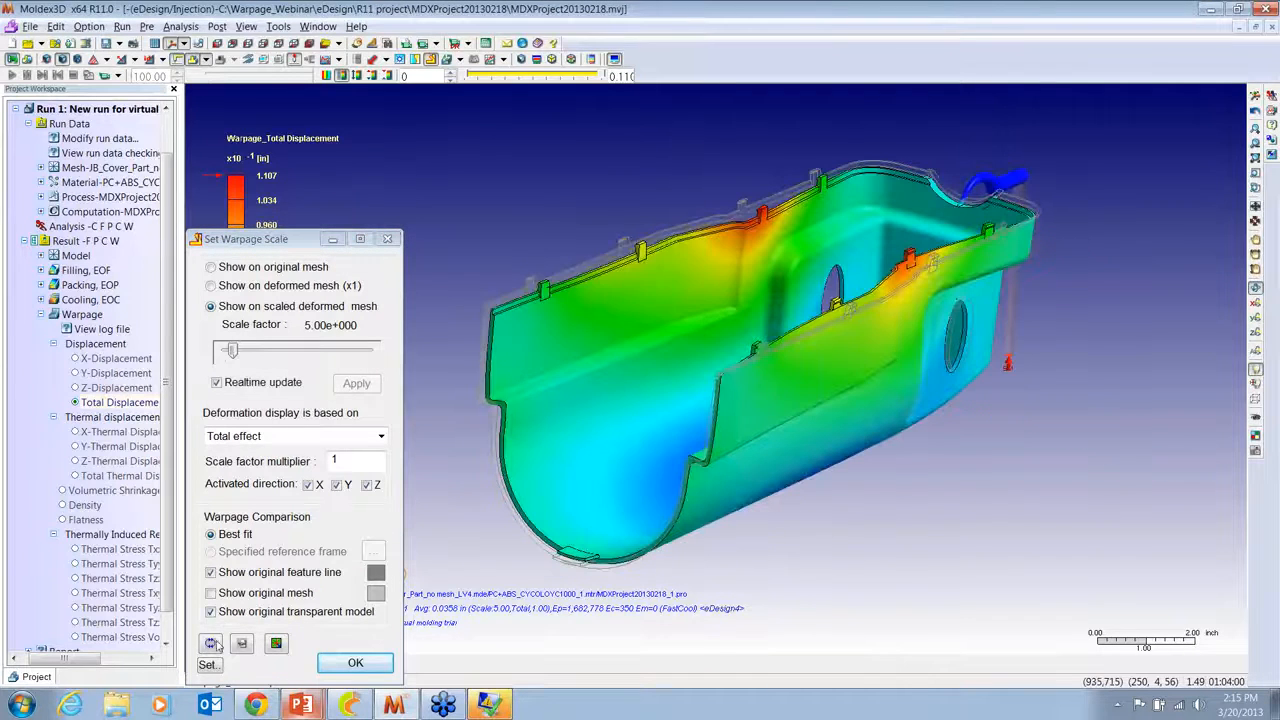
Step: Play the animation of the part's warpage deformation, and stop it after reviewing the movement
left_click(210, 644)
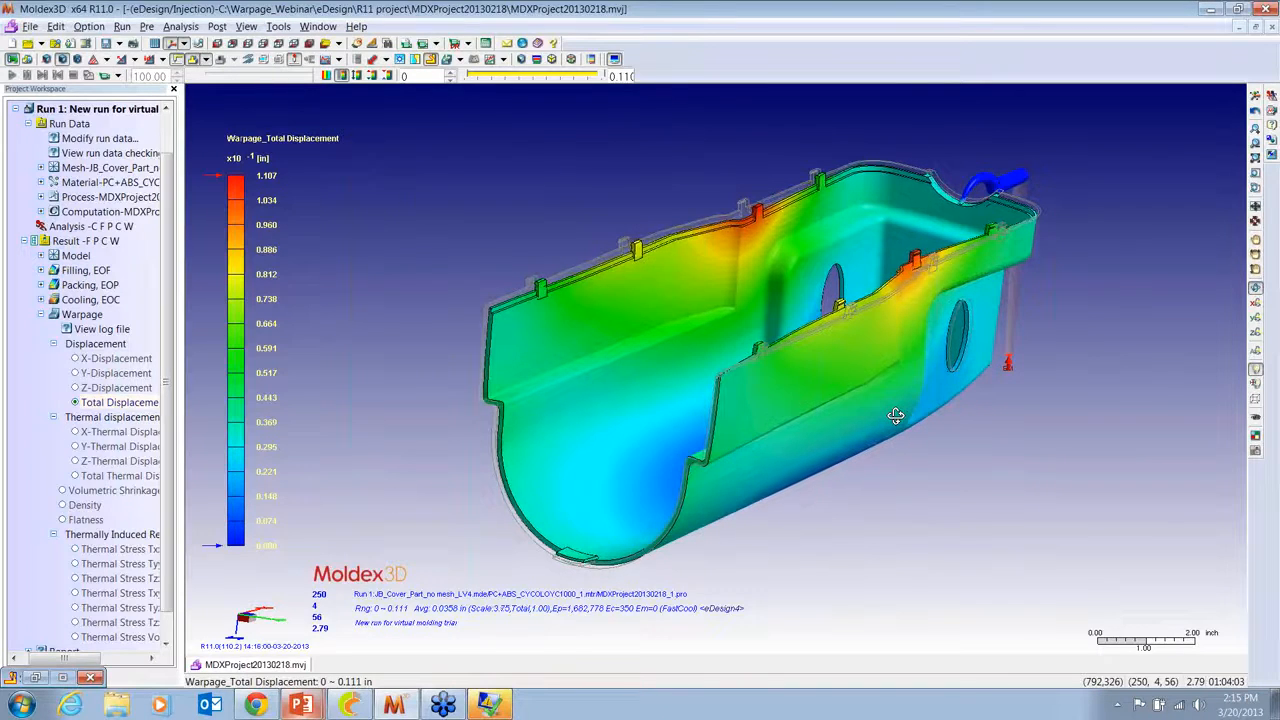
left_click(33, 681)
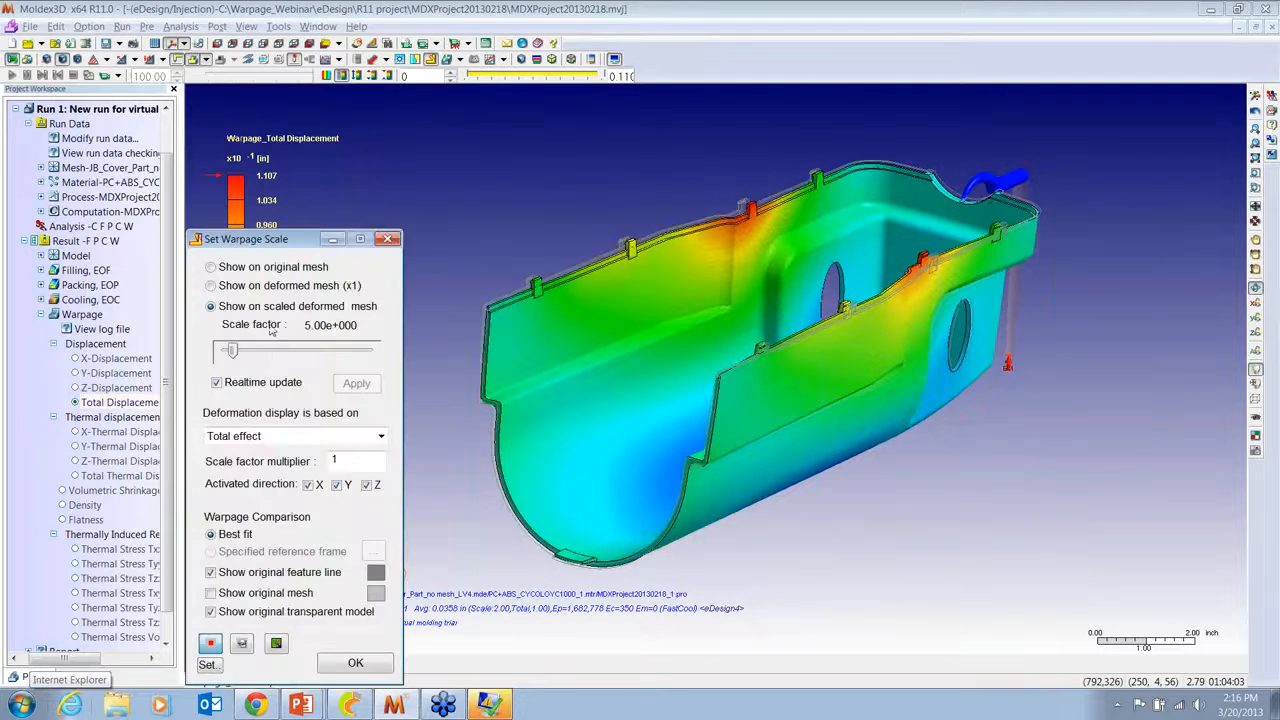
left_click(218, 645)
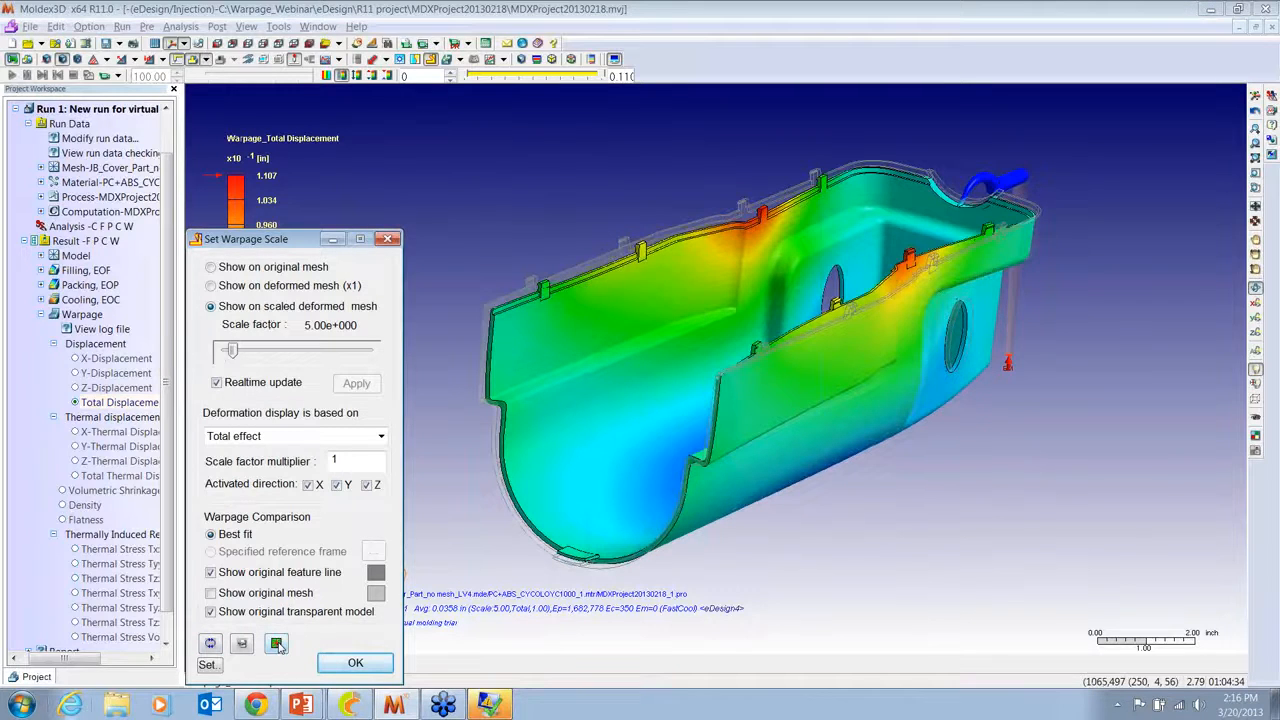
Step: Review the export options for the deformed model without exporting, and close the warpage scale settings
left_click(277, 644)
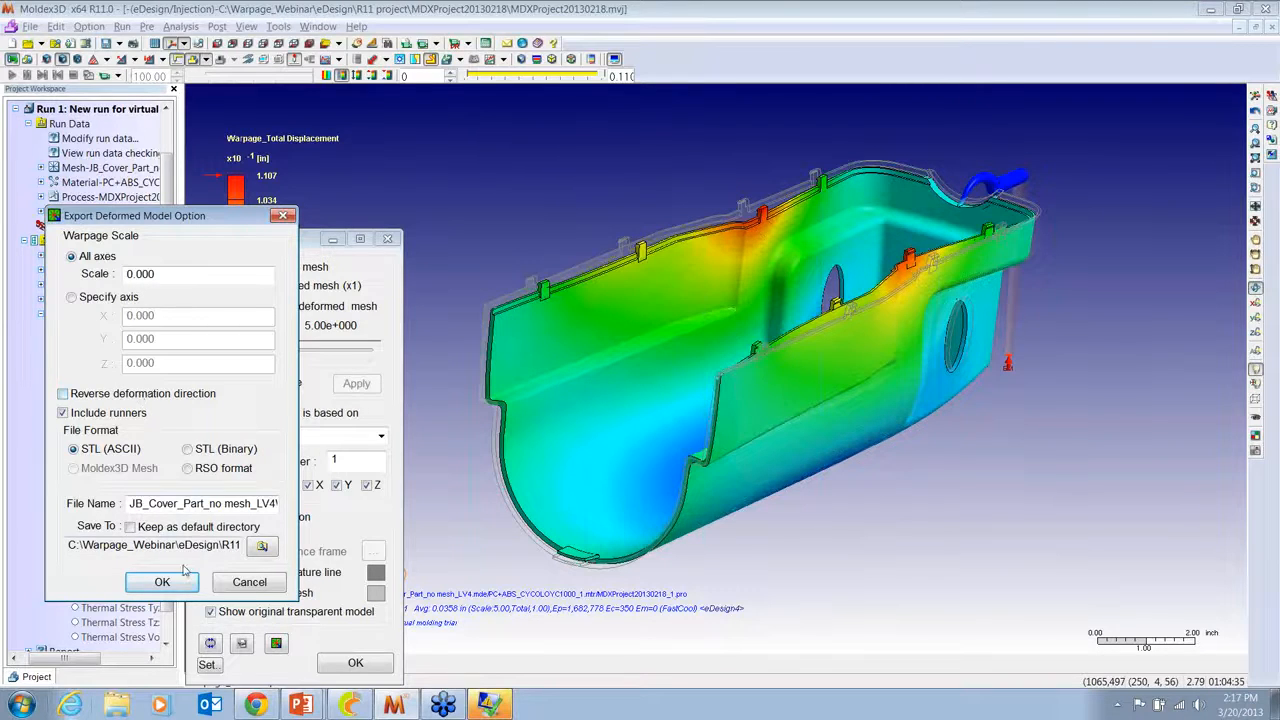
left_click(246, 583)
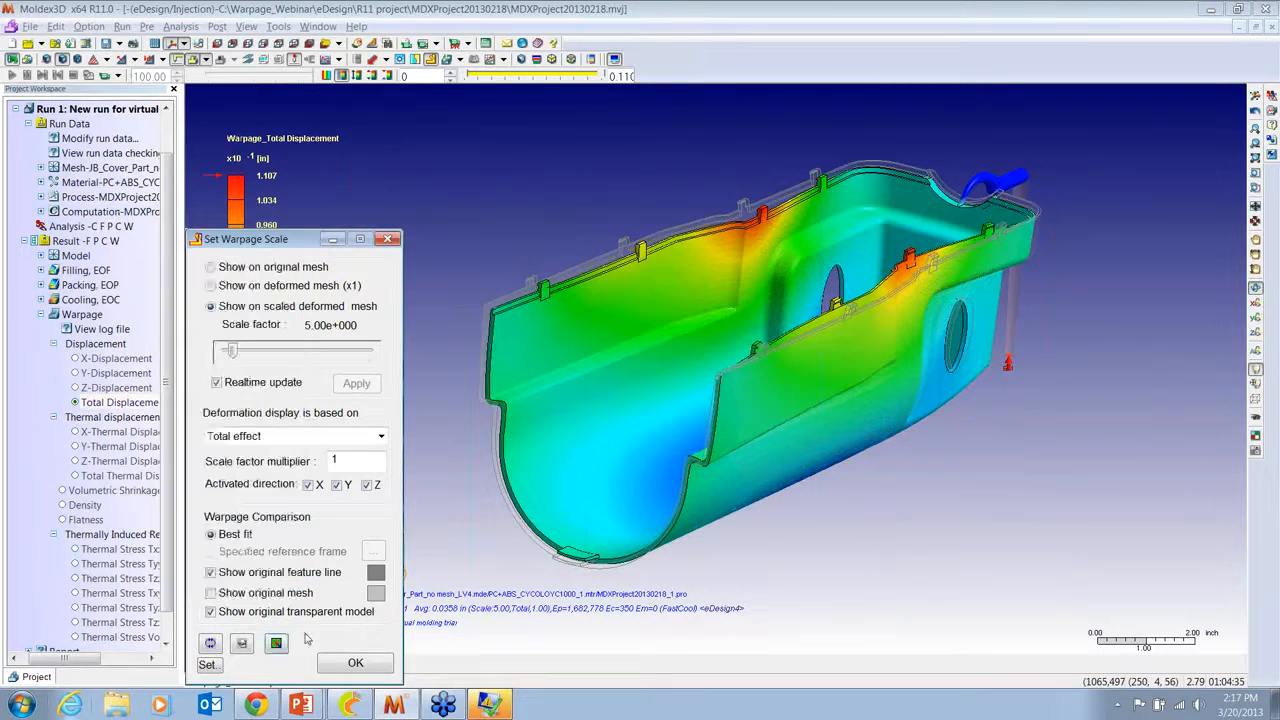
left_click(356, 664)
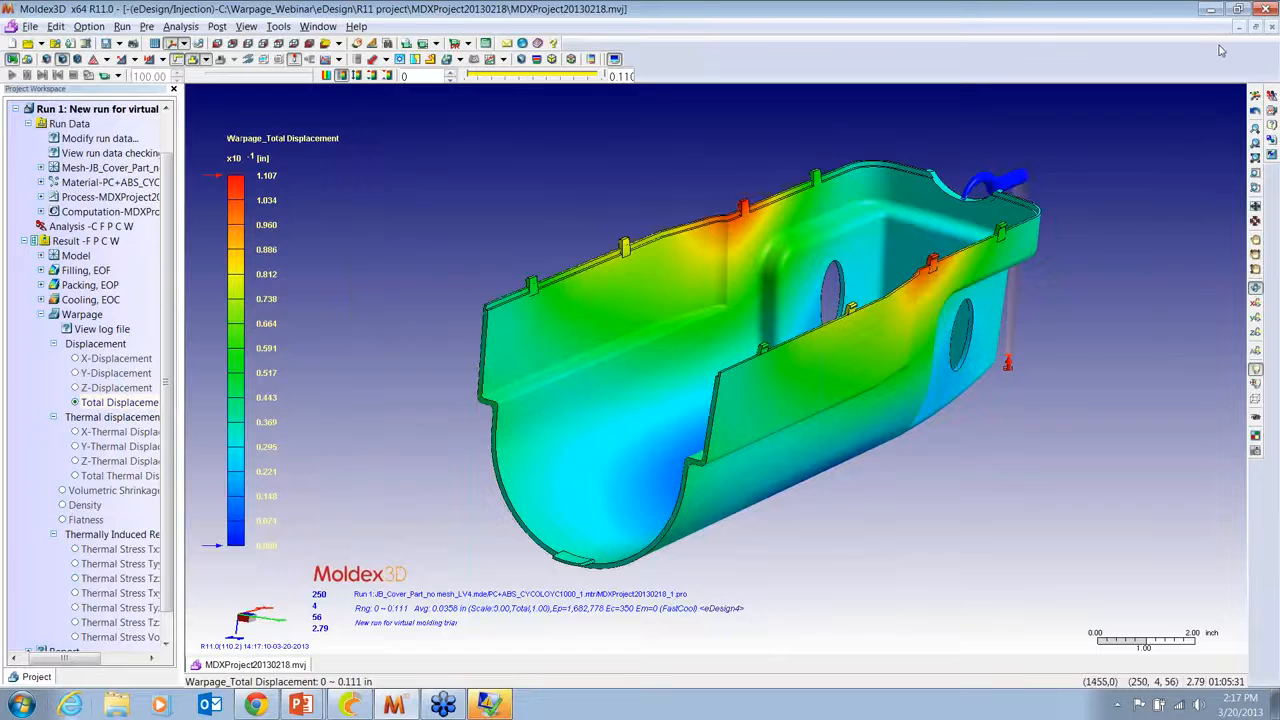
Step: Exit Moldex3D and switch to the Cover_MD assembly in CimatronE
left_click(1268, 8)
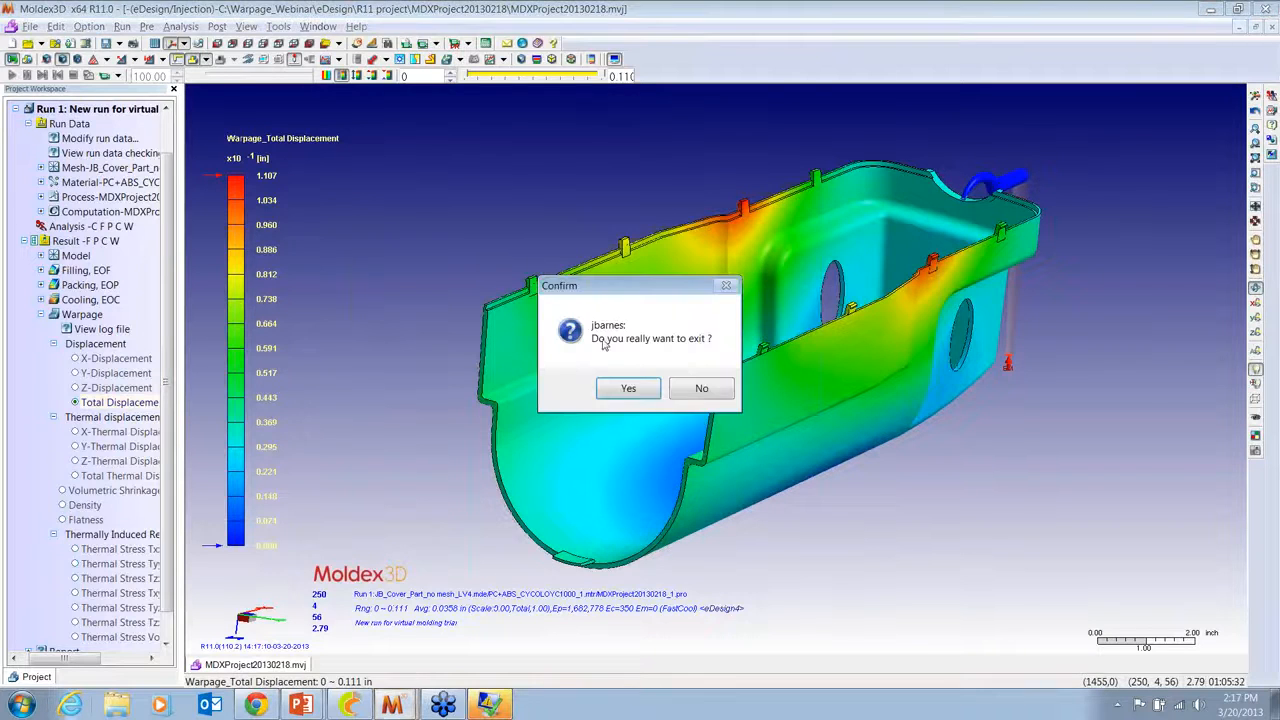
left_click(643, 388)
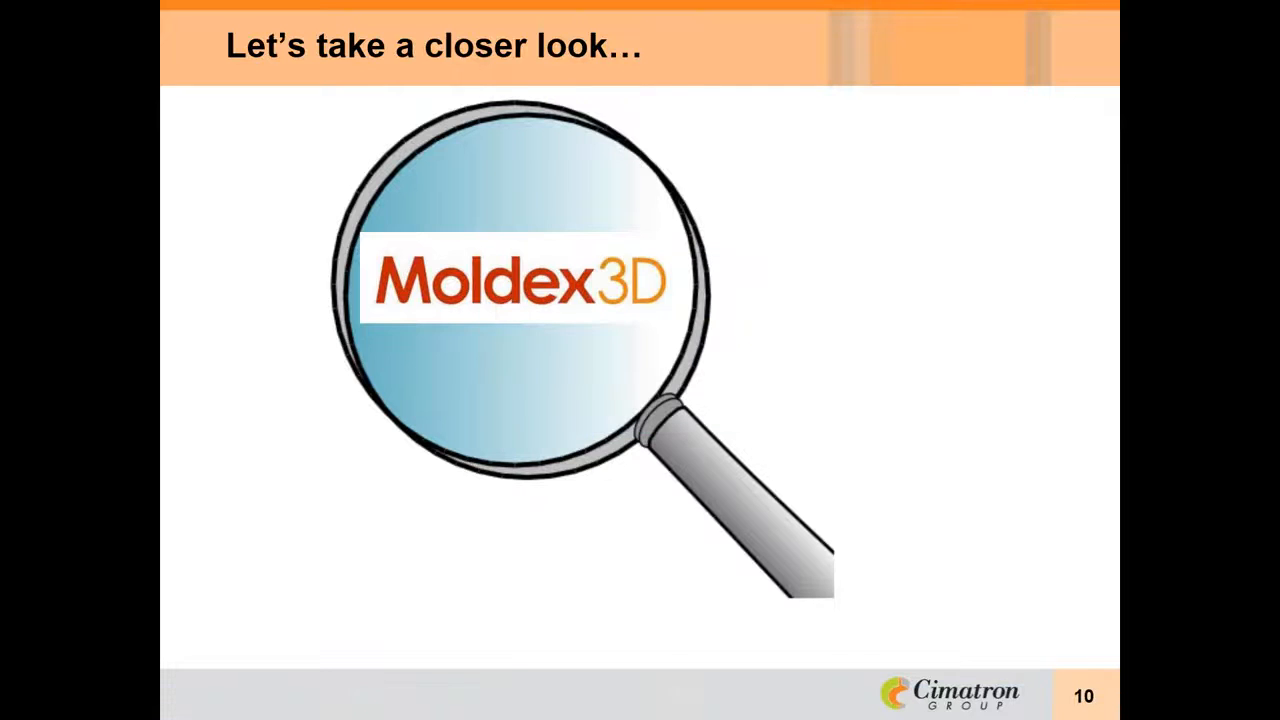
key("alt+Tab")
key("alt+Tab")
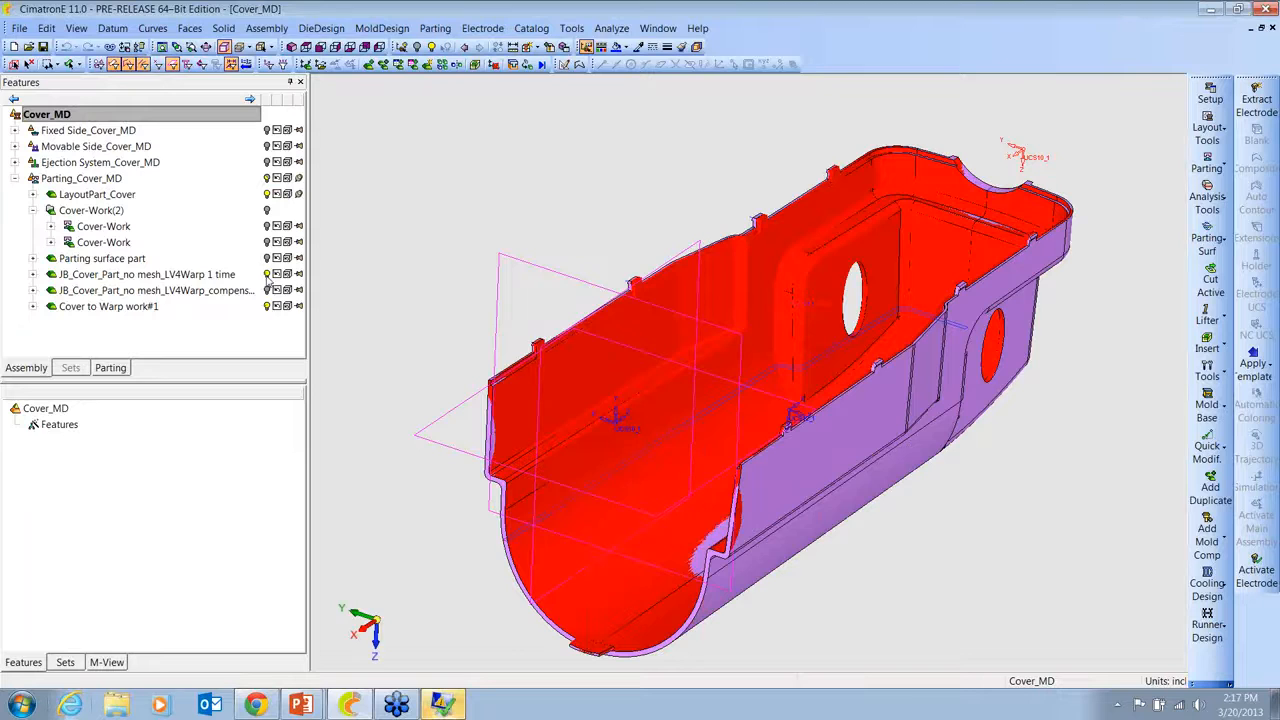
Step: Toggle the visibility of JB_Cover_Part_no mesh_LV4Warp 1 time, leave it shown, and examine its rim clips against the original cover
left_click(262, 276)
left_click(267, 276)
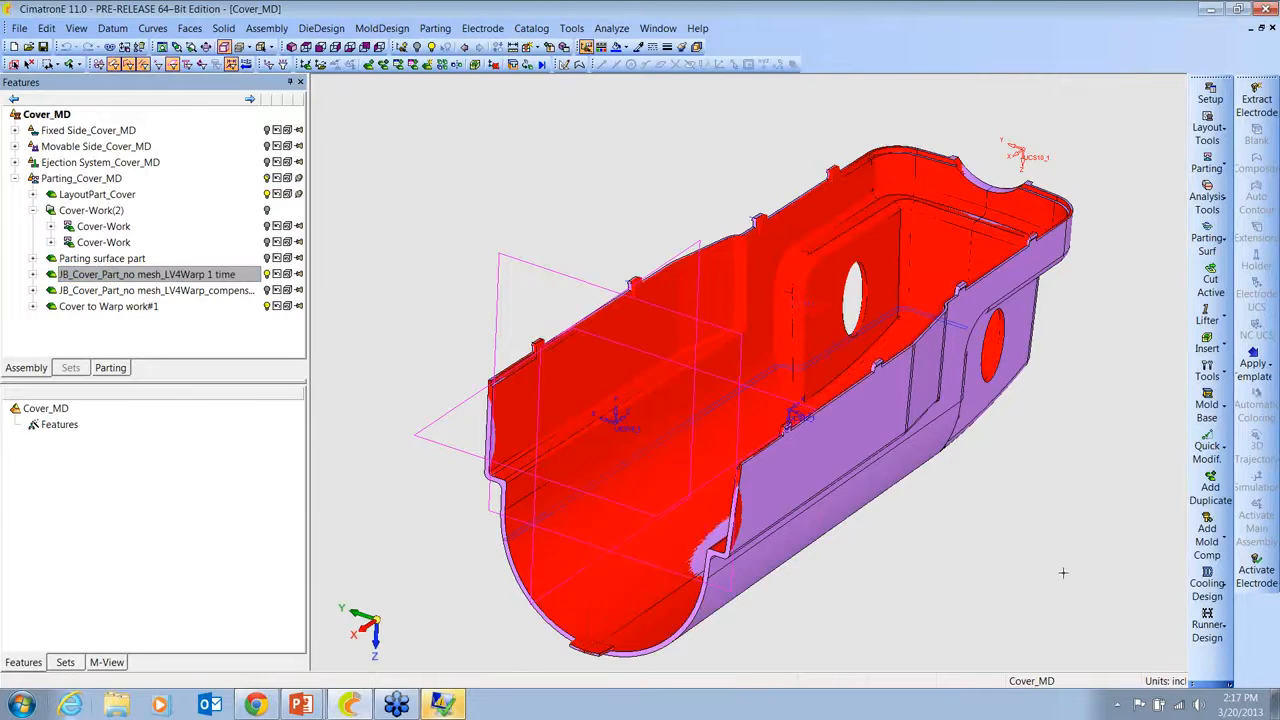
scroll(1063, 572, "up", 3)
right_click_drag(1030, 440, 590, 285, "ctrl")
middle_click_drag(533, 172, 765, 300, "ctrl")
middle_click_drag(1026, 170, 735, 326, "ctrl")
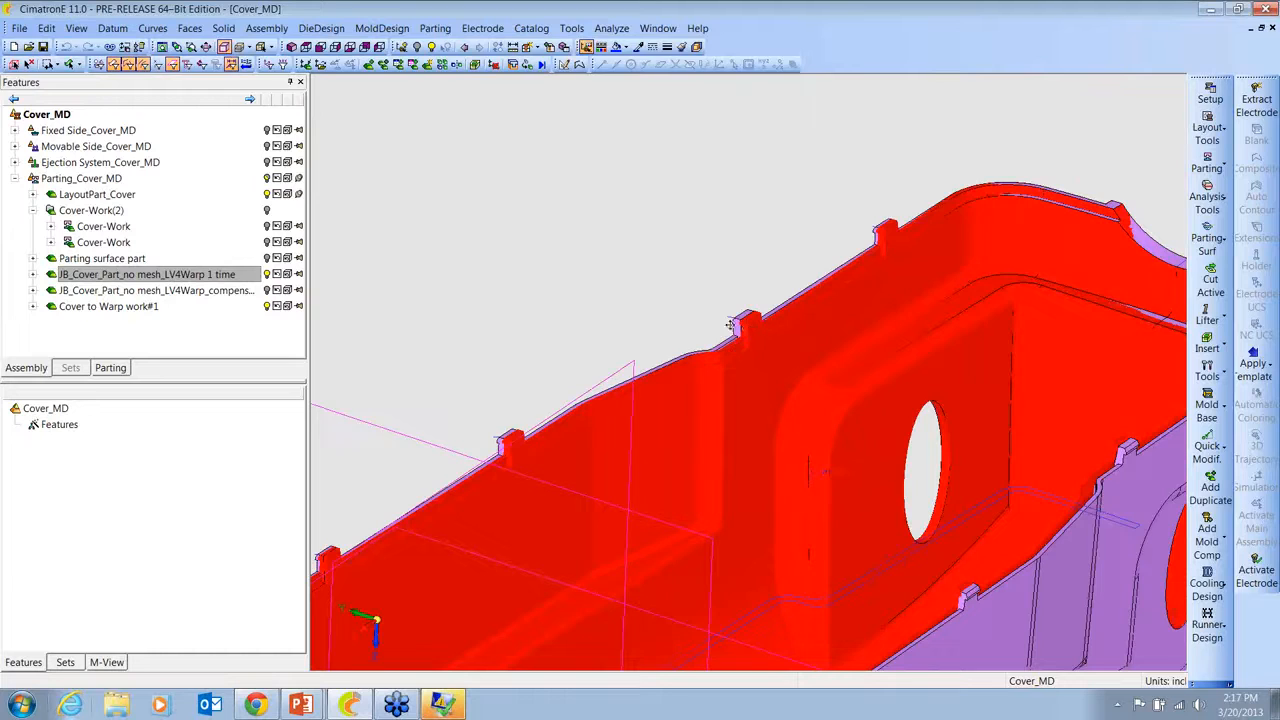
Step: Hide the LV4Warp 1 time part and show the LV4Warp_compensated part over the original cover
left_click(268, 276)
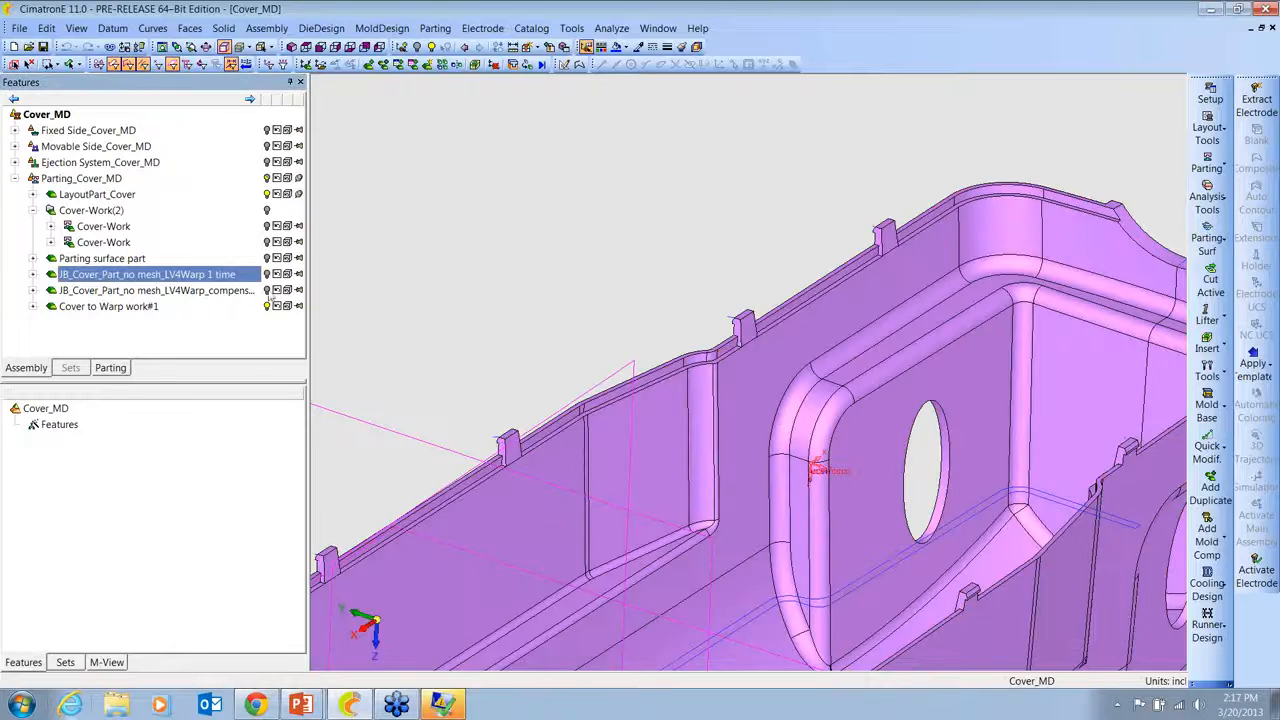
left_click(268, 291)
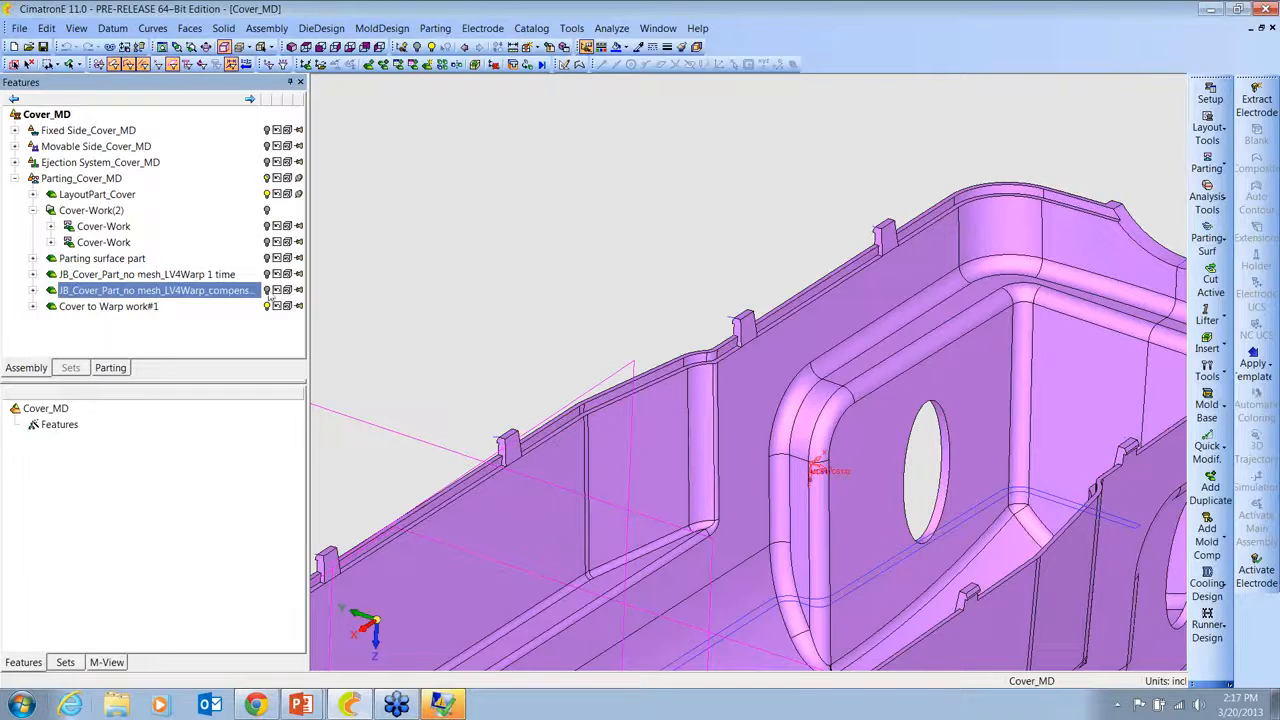
left_click(711, 296)
middle_click_drag(710, 296, 878, 242)
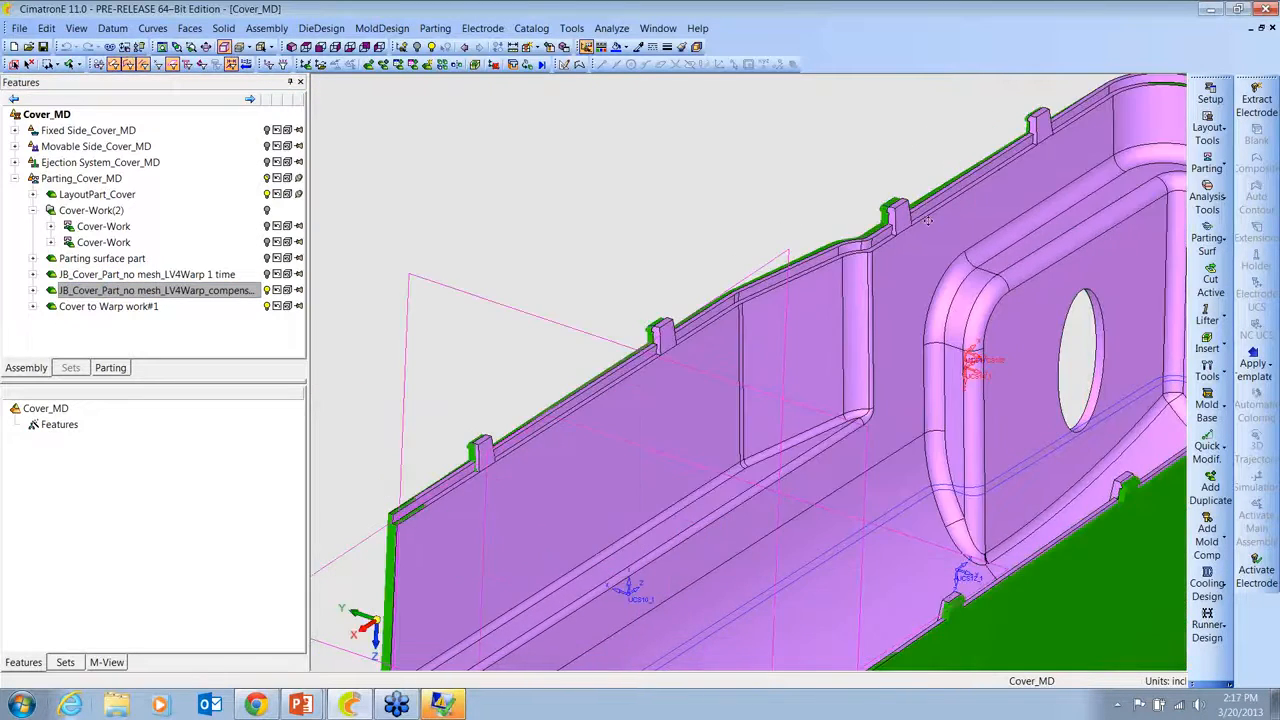
right_click_drag(883, 226, 1040, 370, "ctrl")
middle_click_drag(1040, 370, 927, 307, "ctrl")
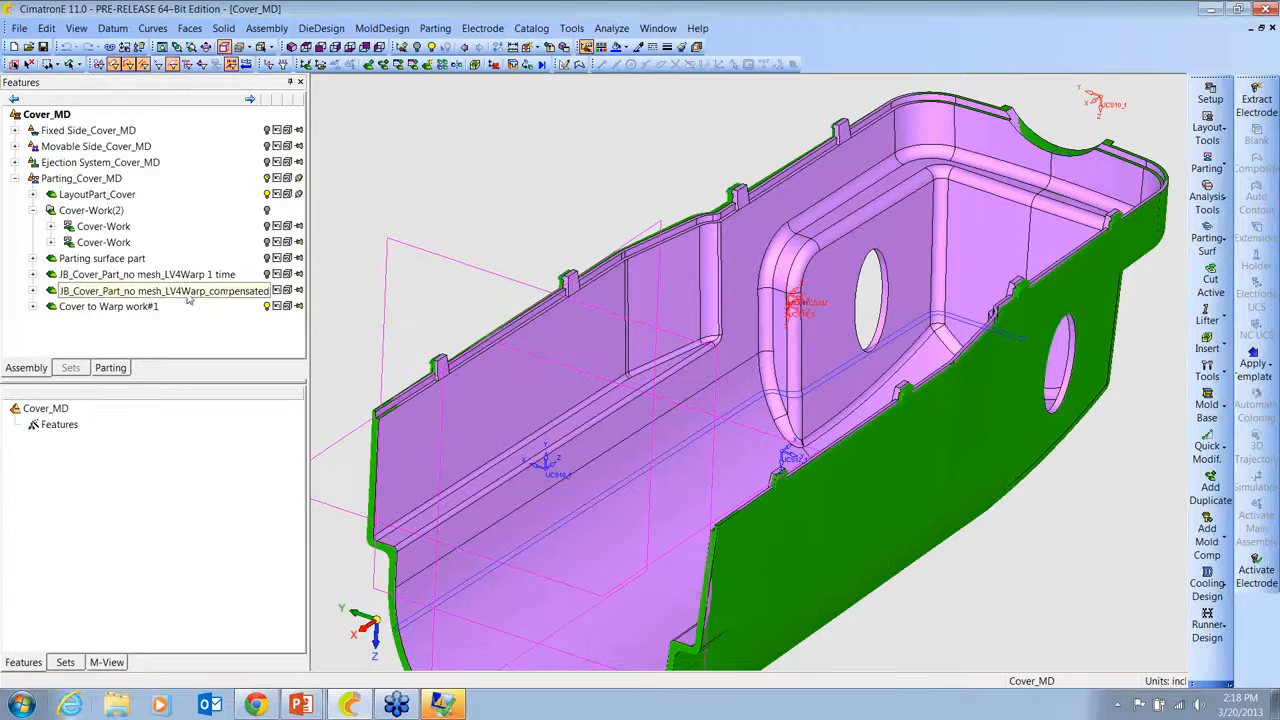
Step: Examine the offset between the compensated part and the original cover at the clips along the rim
right_click_drag(565, 174, 560, 166, "ctrl")
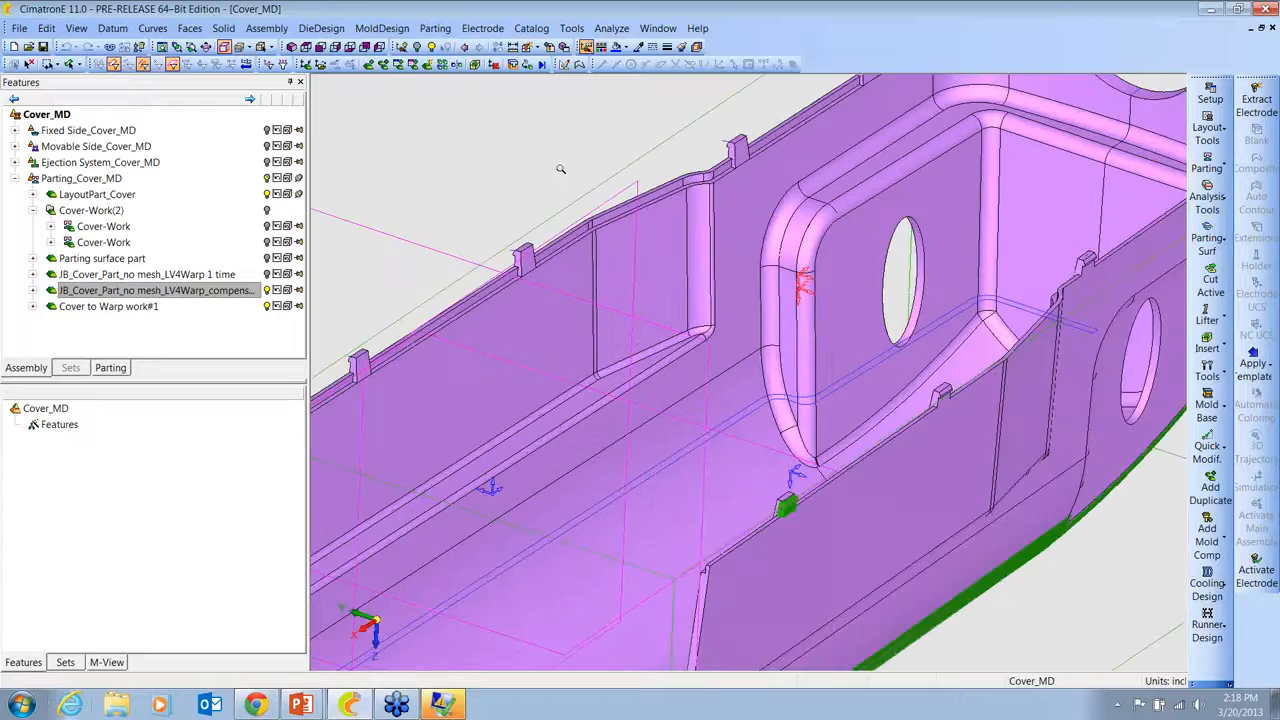
middle_click_drag(560, 166, 720, 423, "ctrl")
right_click_drag(720, 423, 609, 135, "ctrl")
middle_click_drag(504, 410, 849, 457, "ctrl")
right_click_drag(849, 457, 832, 95, "ctrl")
middle_click_drag(1034, 234, 660, 325, "ctrl")
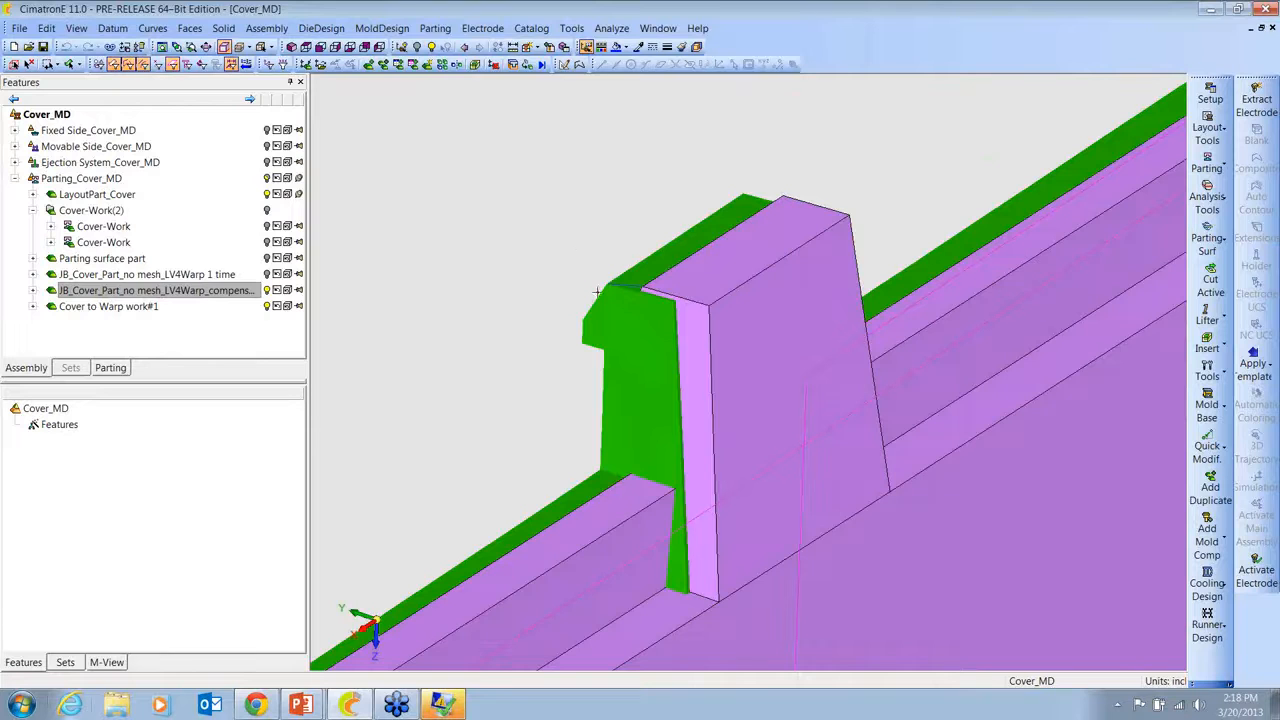
scroll(810, 192, "down", 4)
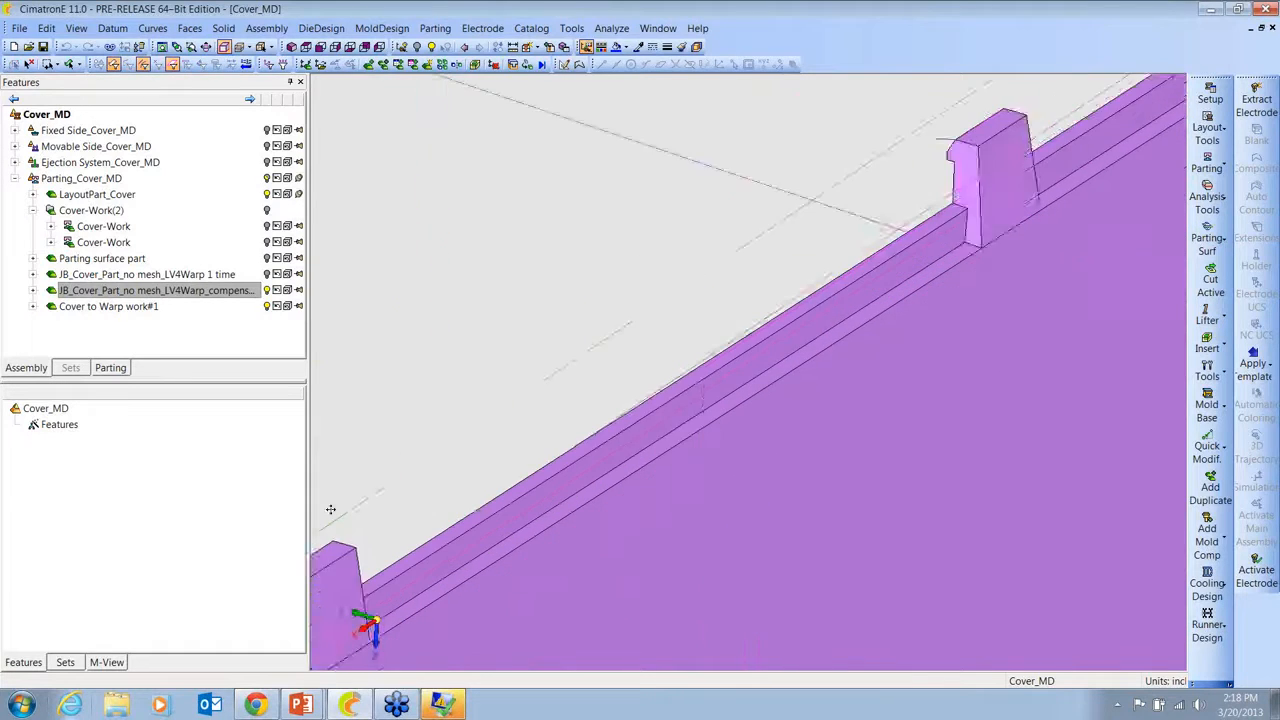
right_click_drag(894, 271, 900, 350, "ctrl")
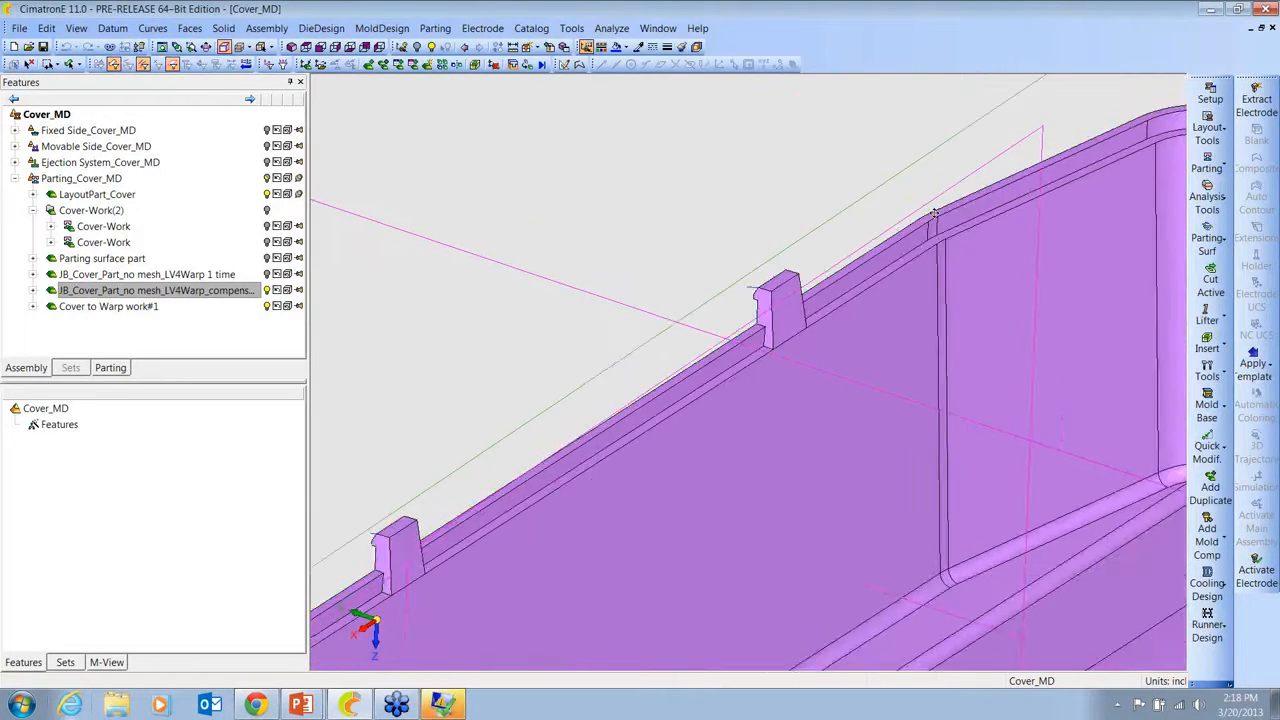
middle_click_drag(405, 660, 691, 362, "ctrl")
right_click_drag(691, 362, 715, 240, "ctrl")
middle_click_drag(752, 78, 731, 212, "ctrl")
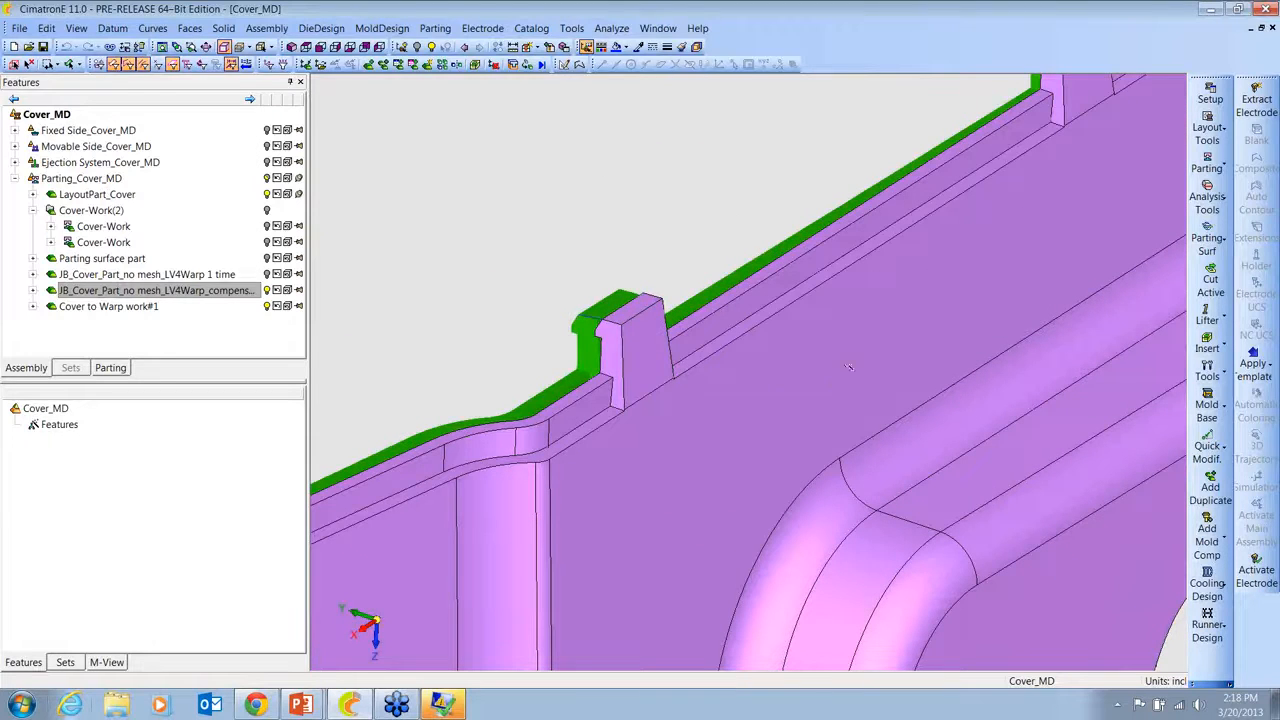
right_click_drag(763, 204, 567, 439, "ctrl")
middle_click_drag(565, 439, 573, 310, "ctrl")
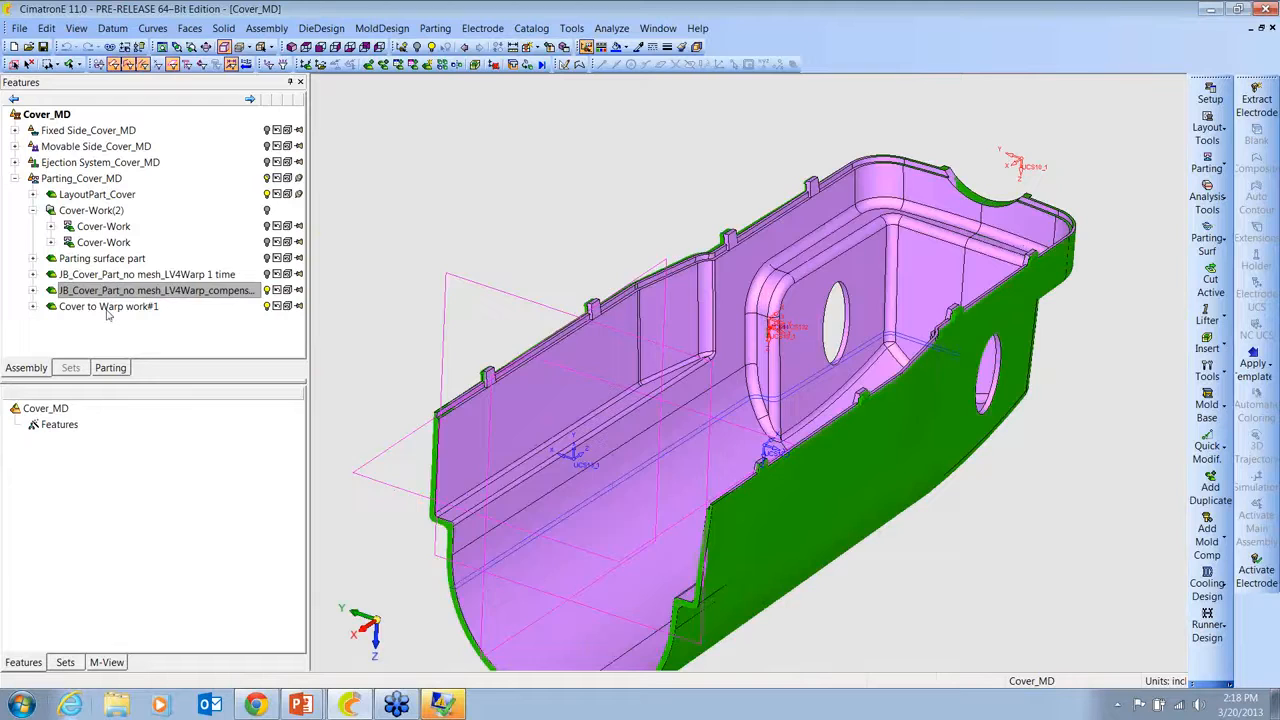
Step: Activate the Cover to Warp work#1 part and open its Advanced Warping194 feature for editing
left_click(108, 306)
mouse_move(296, 405)
left_mouse_down()
mouse_move(296, 585)
mouse_move(282, 618)
left_mouse_up()
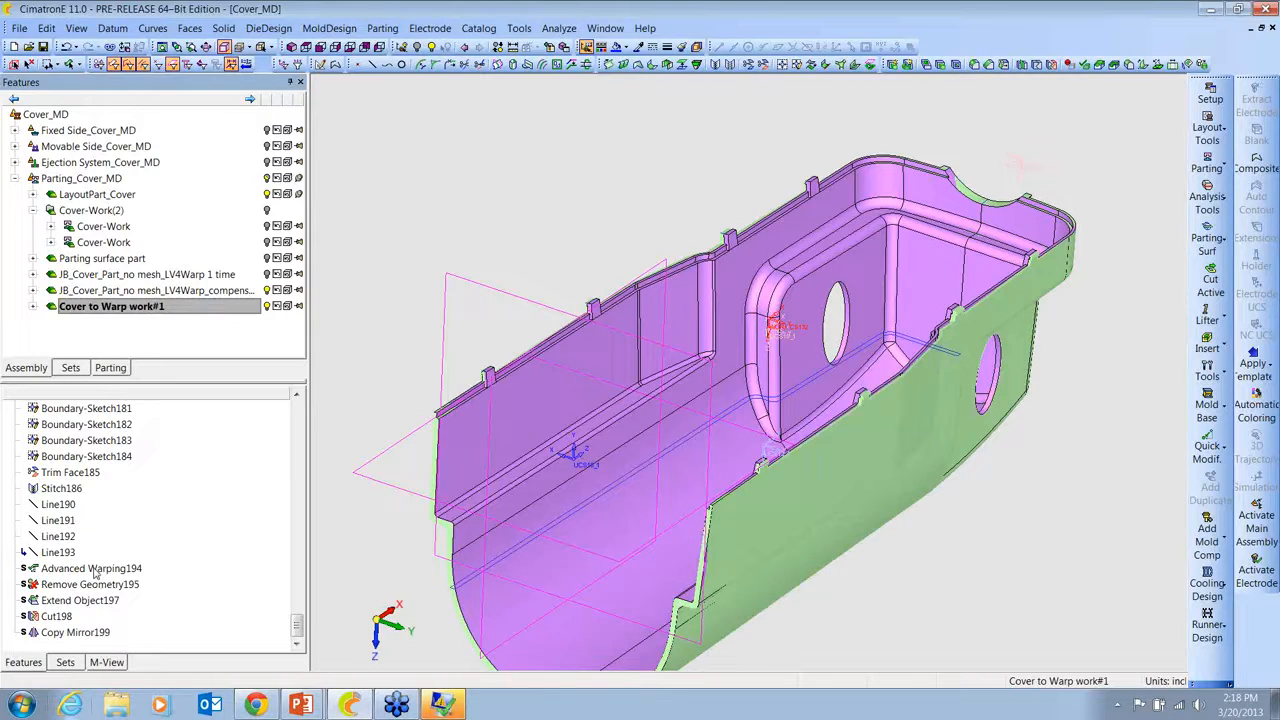
left_click(222, 29)
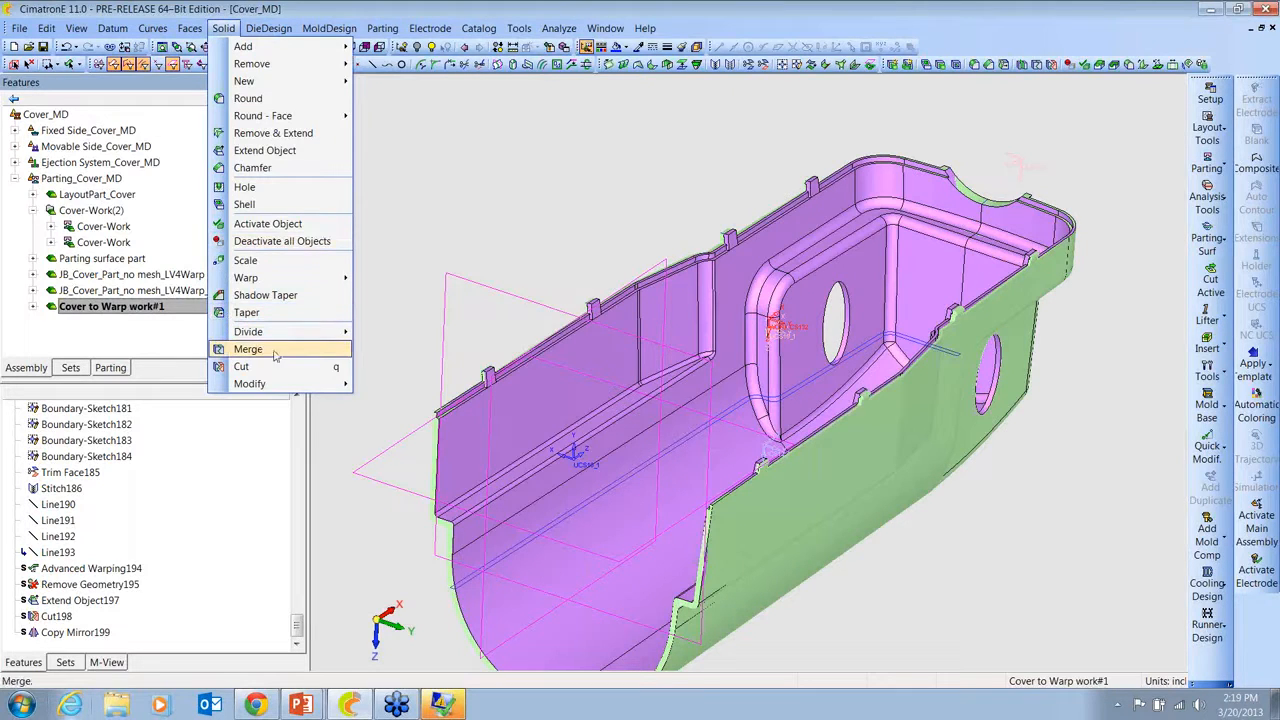
mouse_move(290, 280)
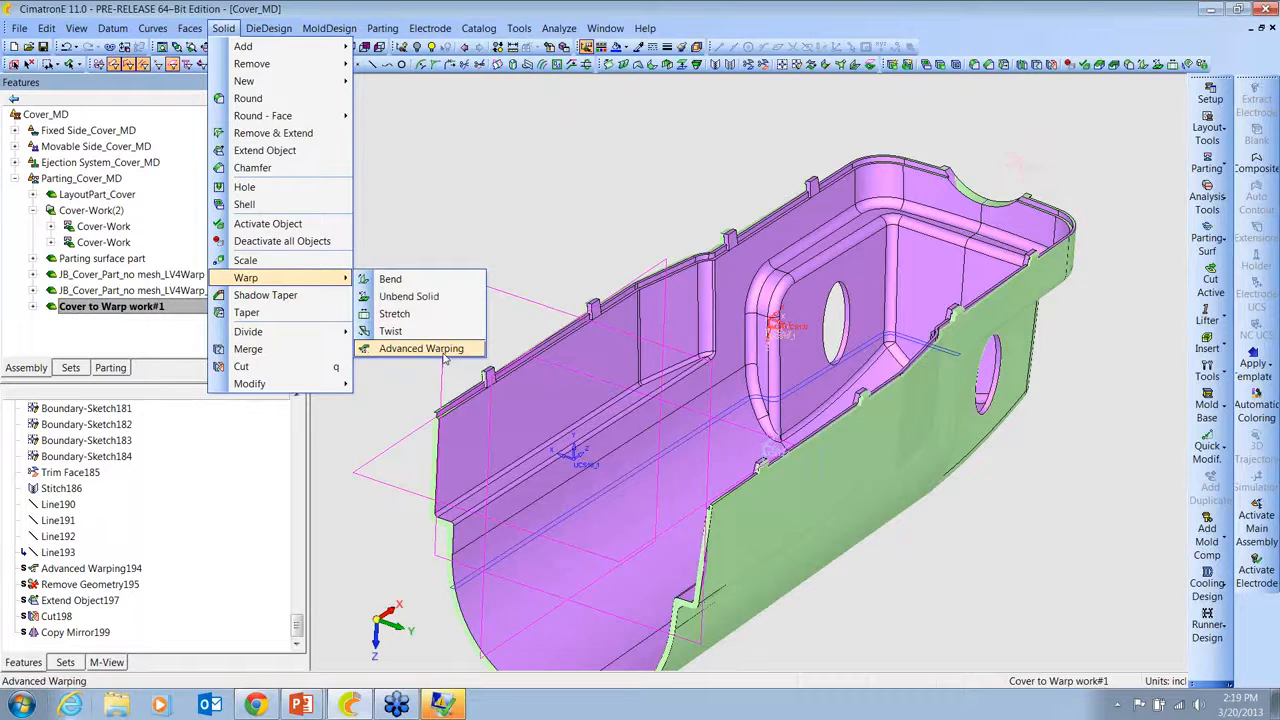
left_click(80, 570)
right_click(80, 570)
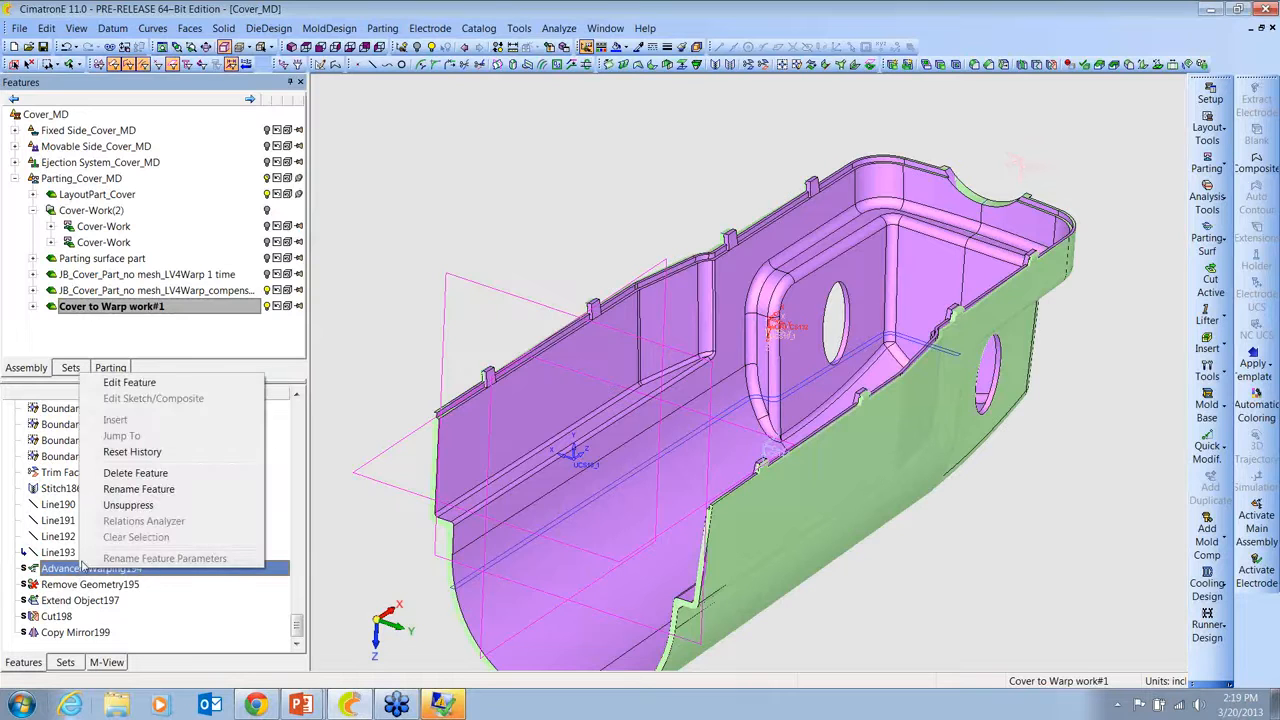
left_click(122, 383)
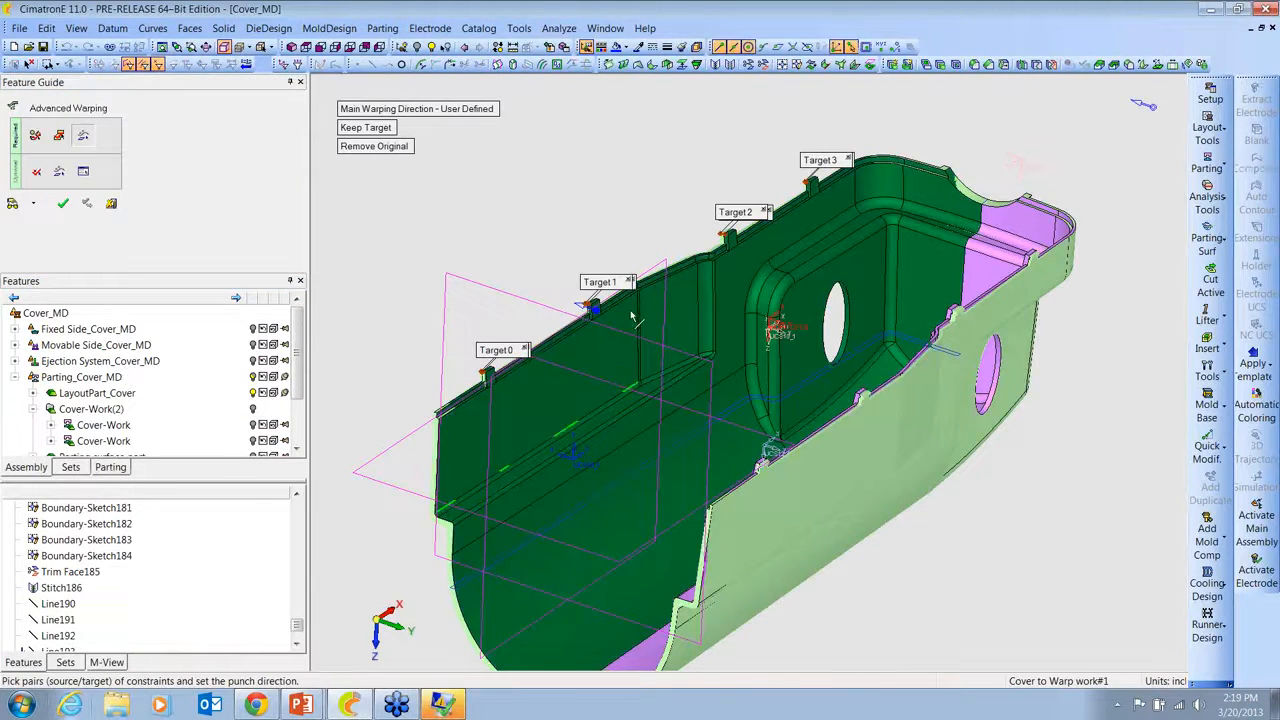
Step: Inspect the source and target pair of constraint 1 at the rim clip, and display the feature's point offset settings
scroll(641, 292, "up", 3)
right_click_drag(641, 292, 638, 260, "ctrl")
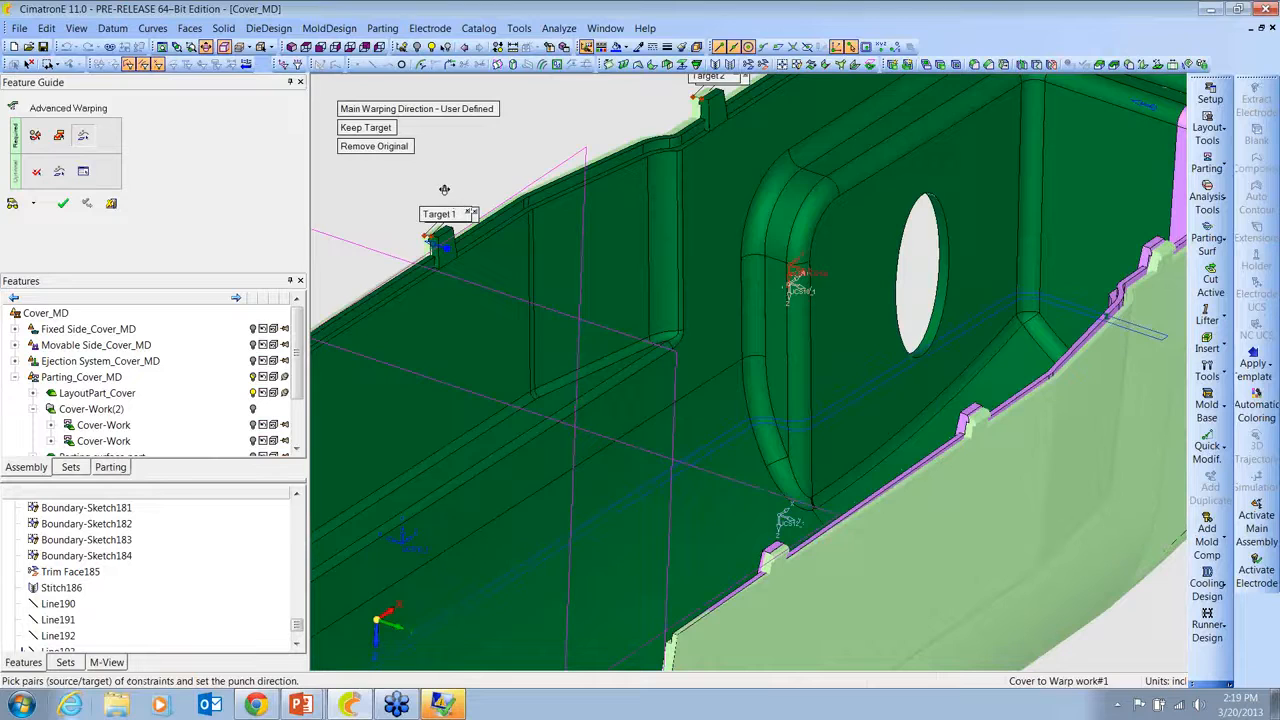
left_click(437, 208)
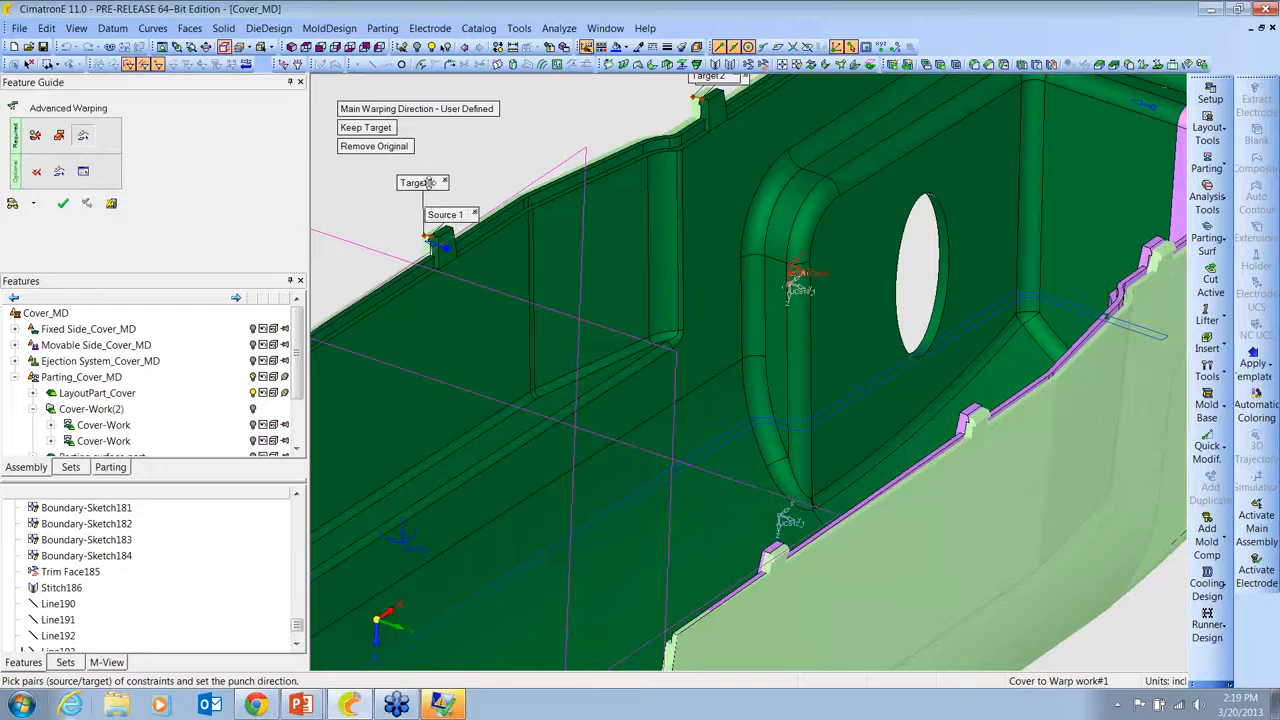
scroll(675, 366, "down", 1)
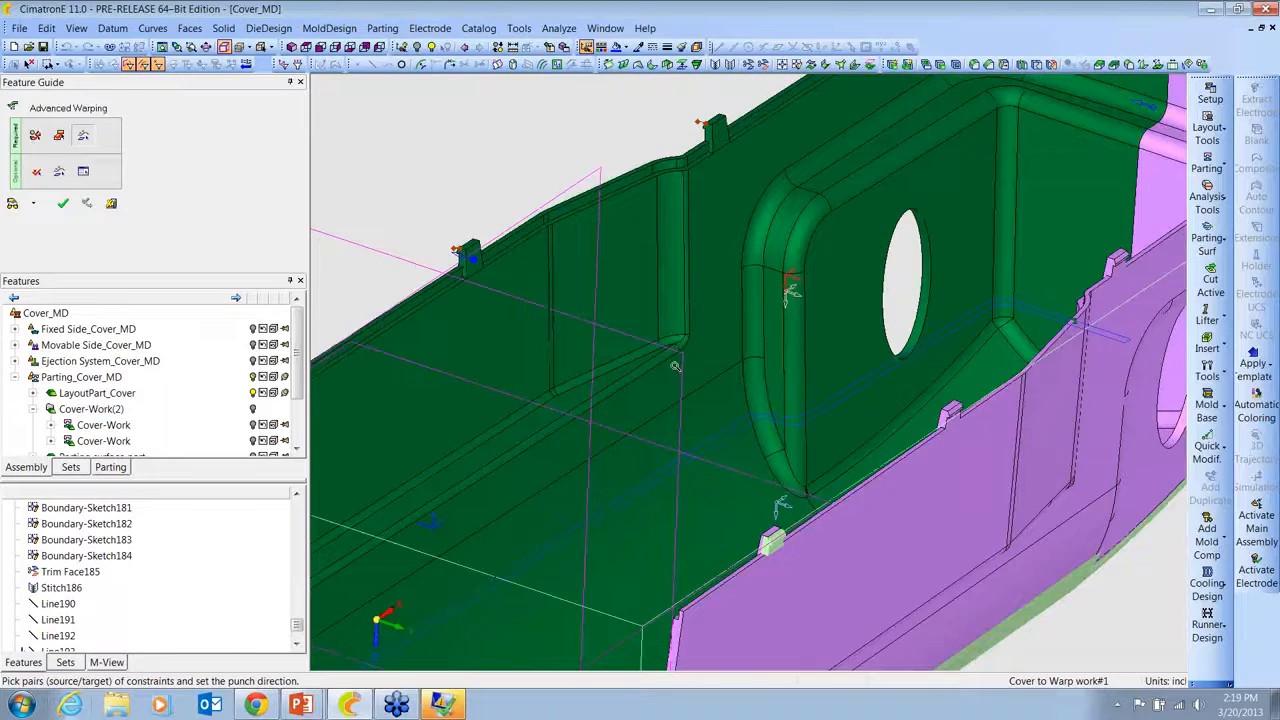
scroll(675, 366, "down", 3)
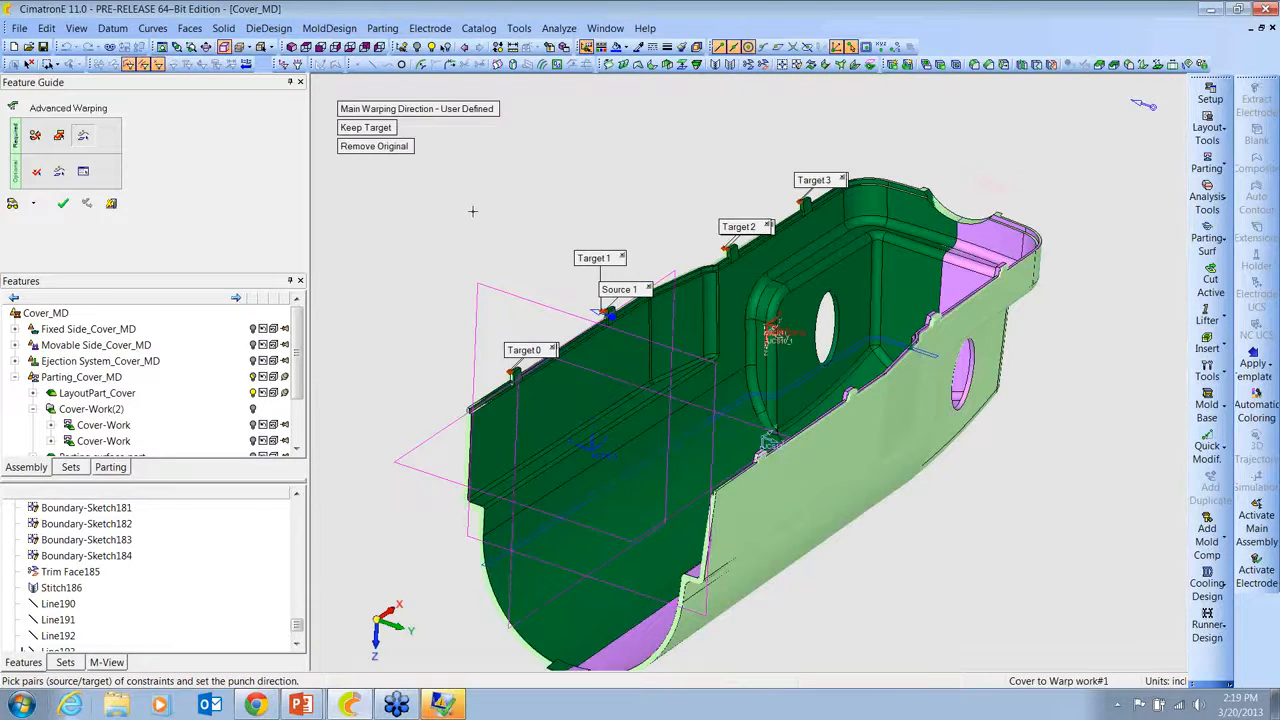
left_click(37, 174)
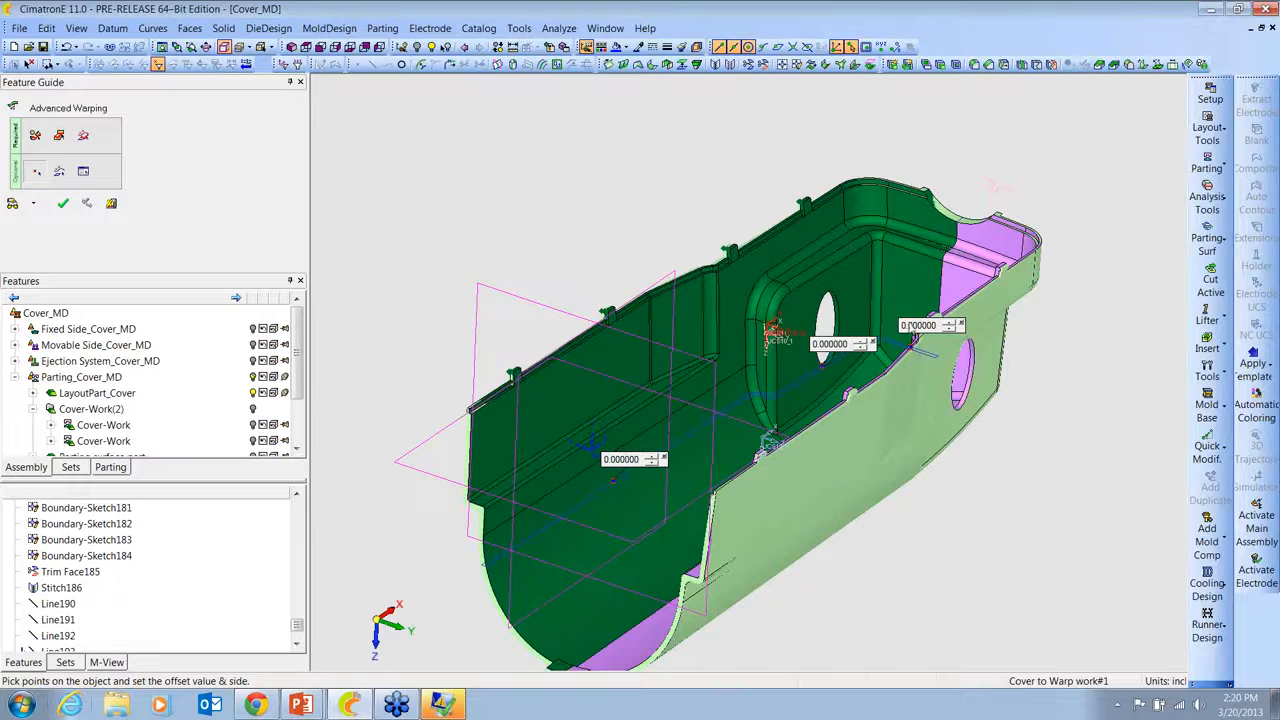
Step: Close the Advanced Warping194 definition, unsuppress the feature, and show the LV4Warp_compensated part over the cover
left_click(64, 204)
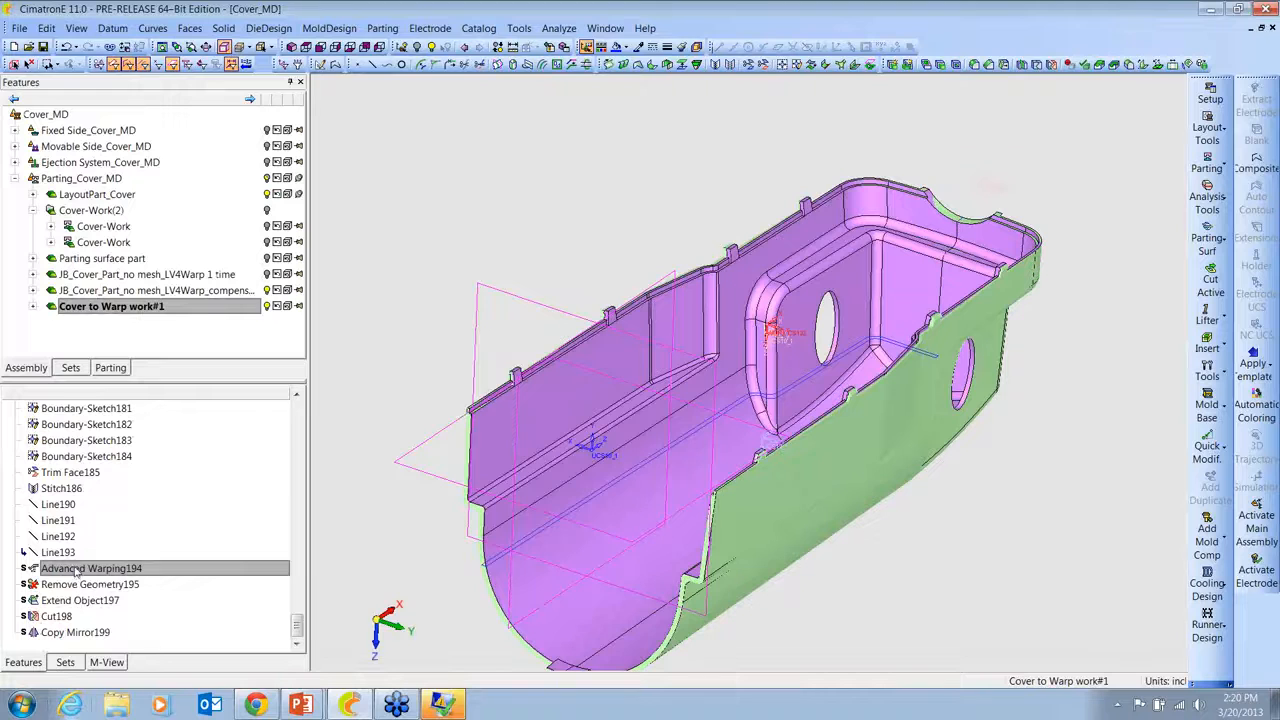
right_click(76, 568)
left_click(112, 506)
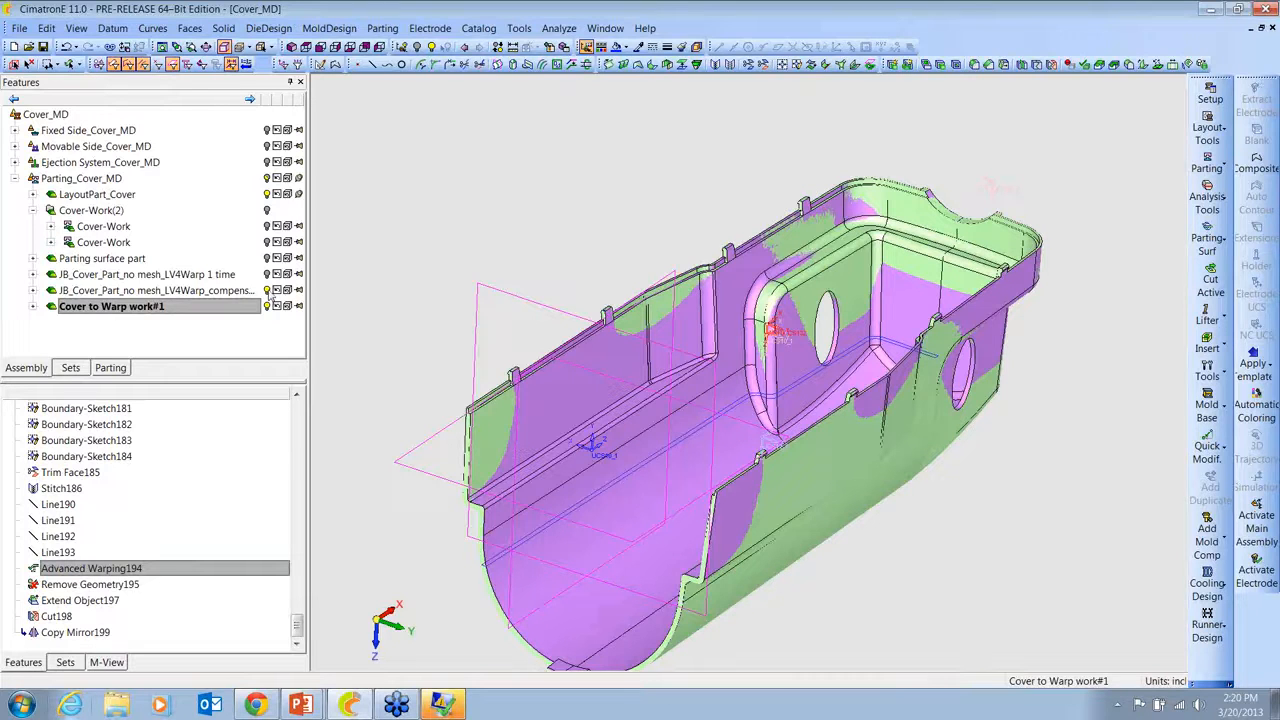
Step: Compare the warped cover with the LV4Warp_compensated part along the rim, clips and side walls
right_click_drag(1058, 587, 396, 218, "ctrl")
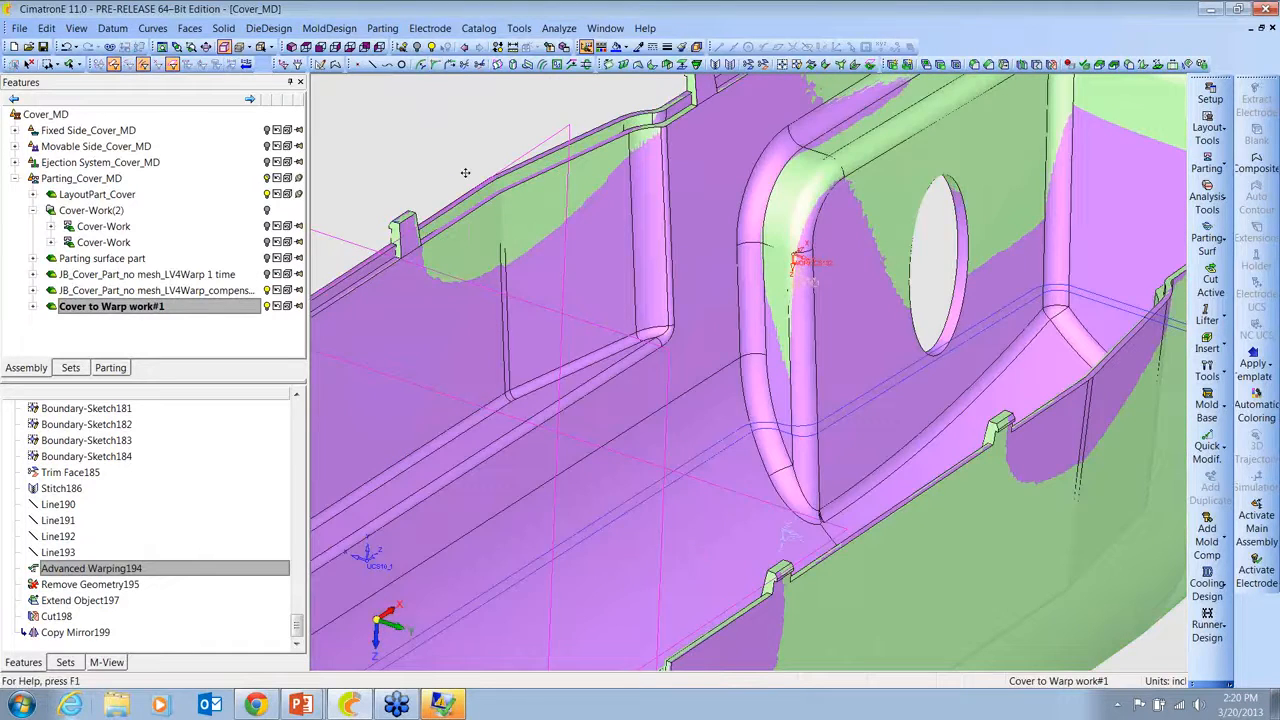
middle_click_drag(440, 158, 730, 226, "ctrl")
right_click_drag(673, 282, 694, 345, "ctrl")
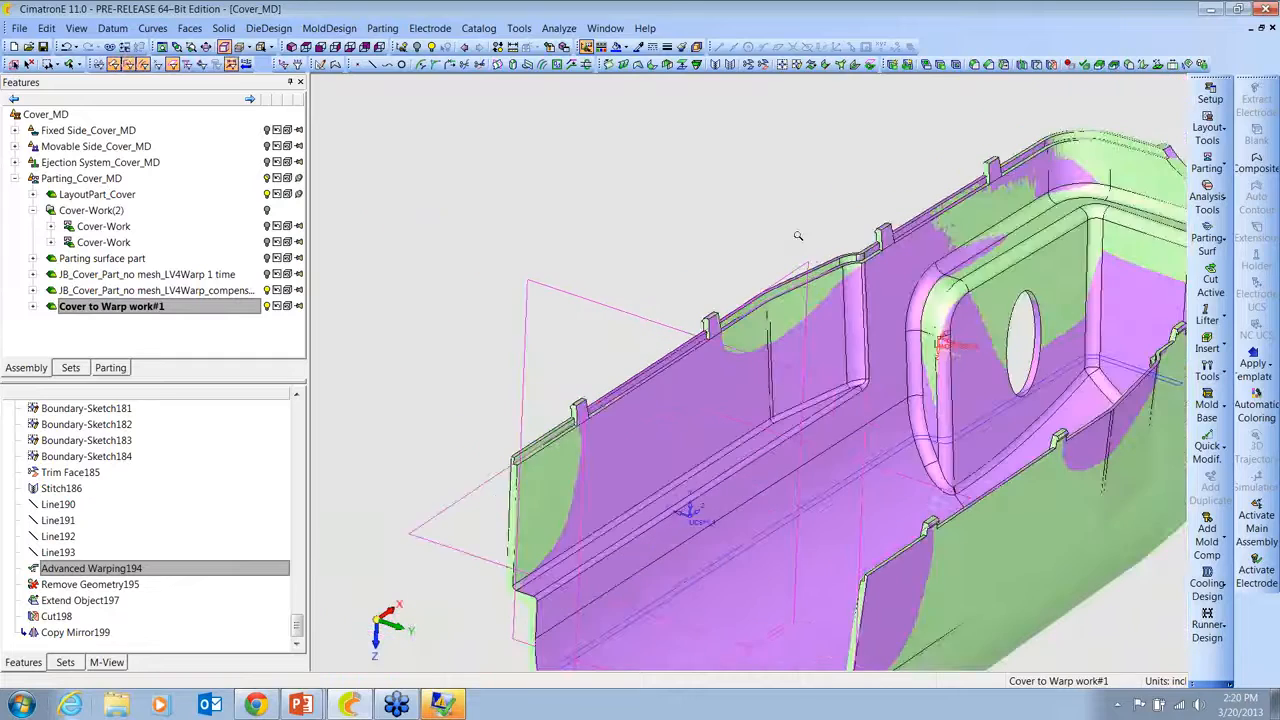
middle_click_drag(789, 220, 606, 226, "ctrl")
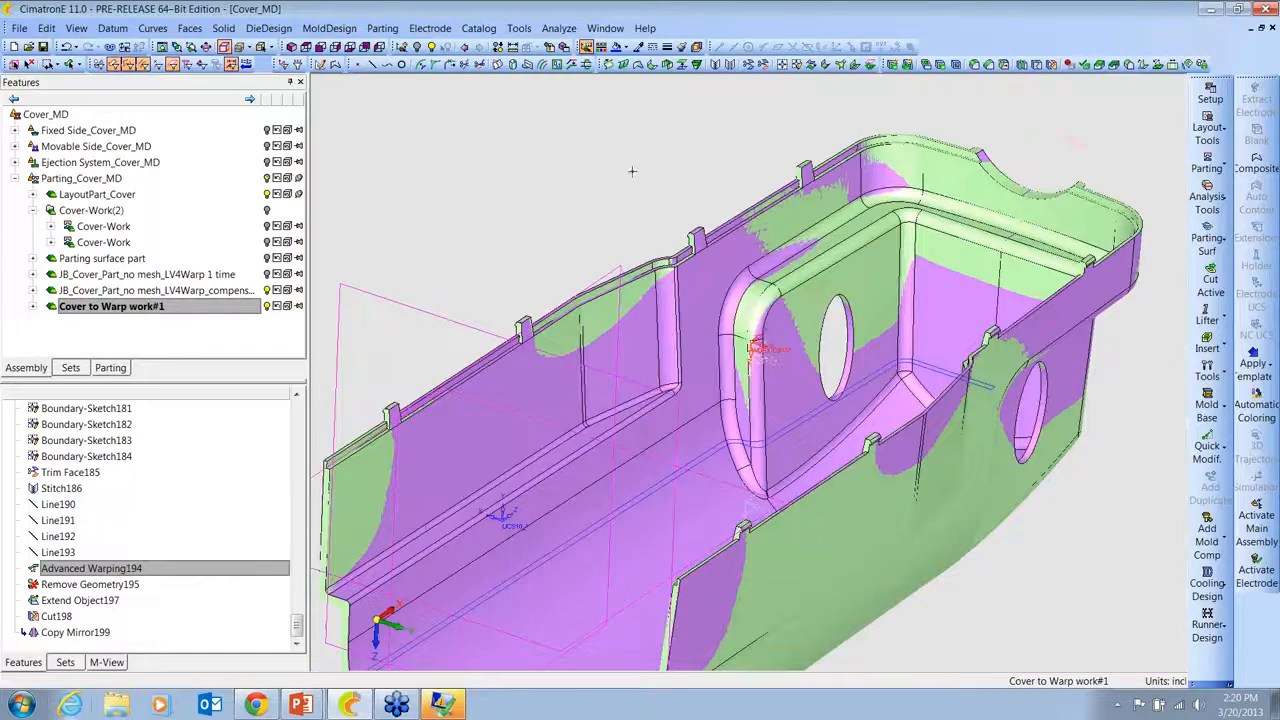
right_click_drag(647, 179, 629, 186, "ctrl")
mouse_move(633, 173)
left_mouse_down("ctrl")
mouse_move(714, 157)
mouse_move(928, 193)
mouse_move(734, 177)
mouse_move(703, 200)
mouse_move(714, 209)
mouse_move(785, 186)
left_mouse_up("ctrl")
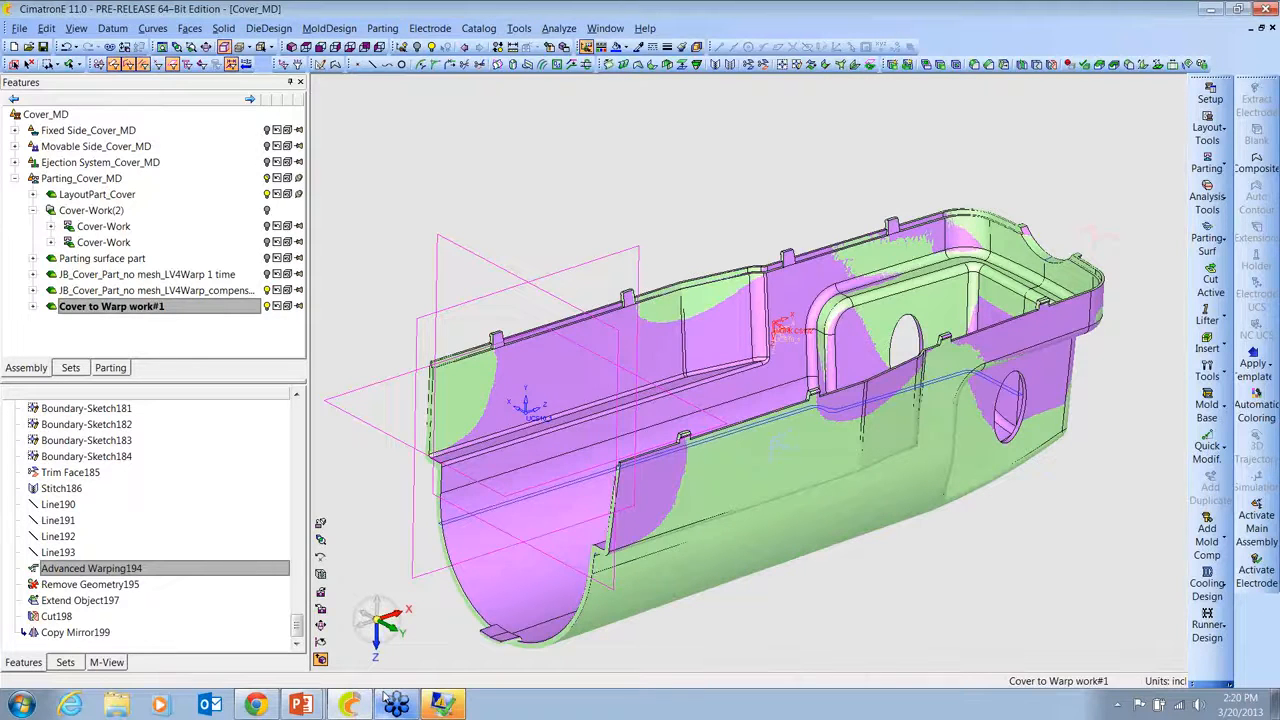
Step: Switch to the March 20 2013 Webinar presentation in PowerPoint and advance to slide 11 on Strong CAD and Strong CAM
key("alt+Tab")
key("alt+Tab")
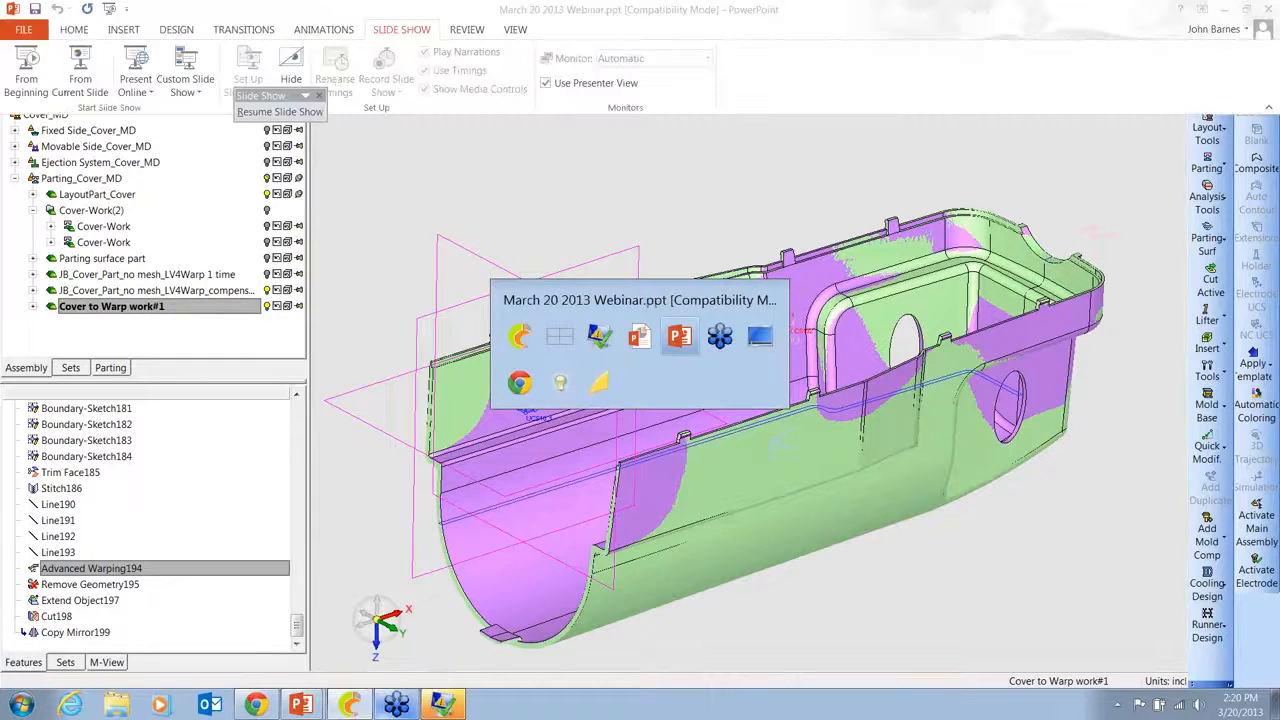
key("Page_Down")
key("Page_Down")
key("Page_Down")
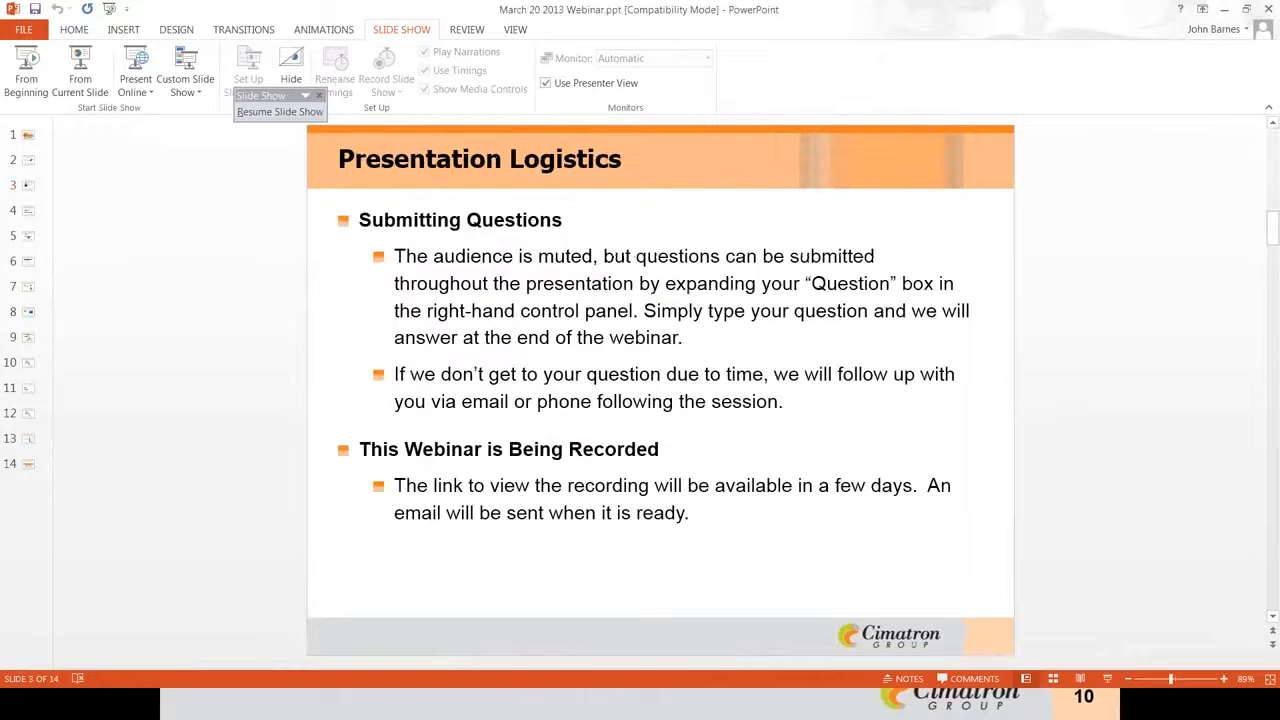
key("Page_Down")
key("Page_Down")
key("Page_Down")
key("Page_Down")
key("Page_Down")
key("Page_Down")
key("Page_Down")
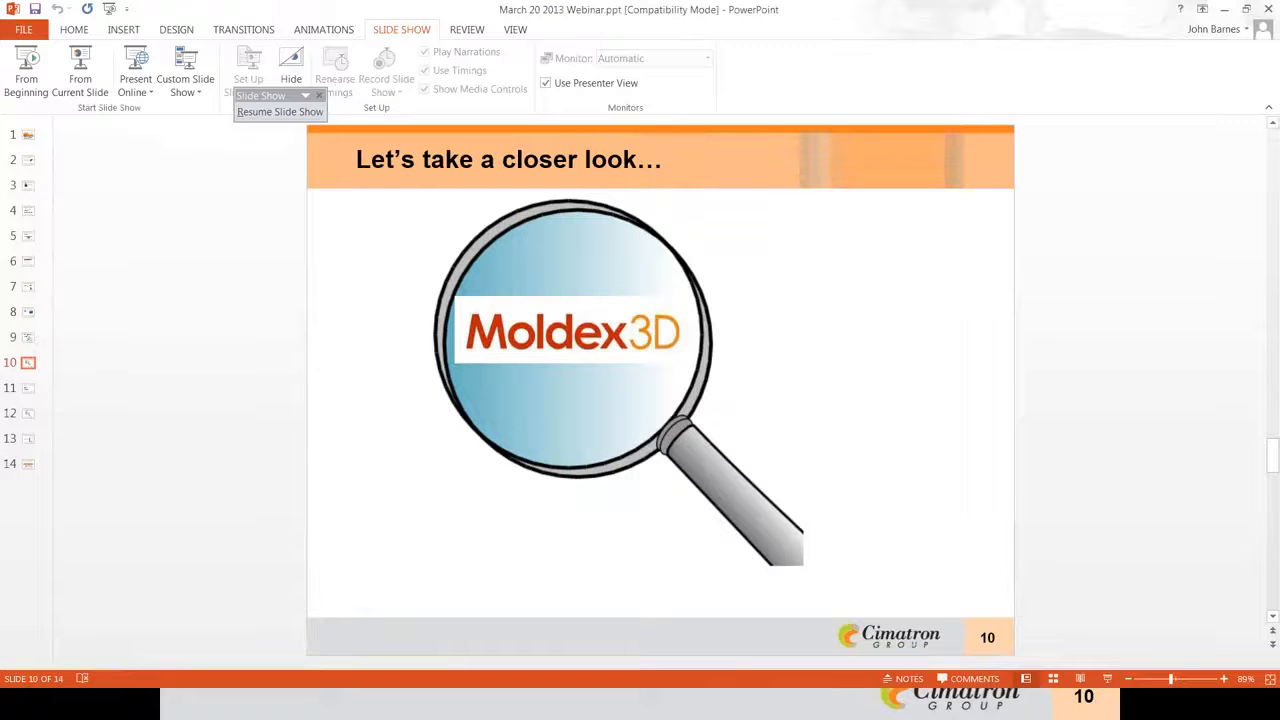
key("Page_Down")
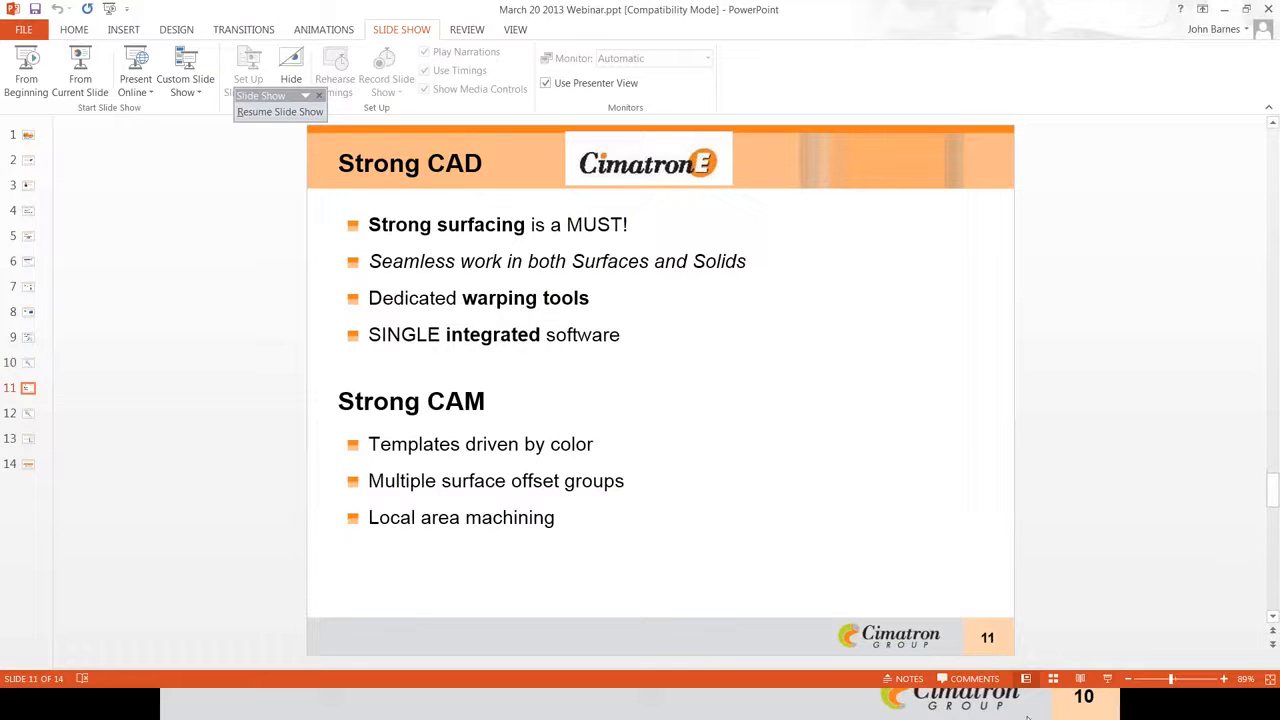
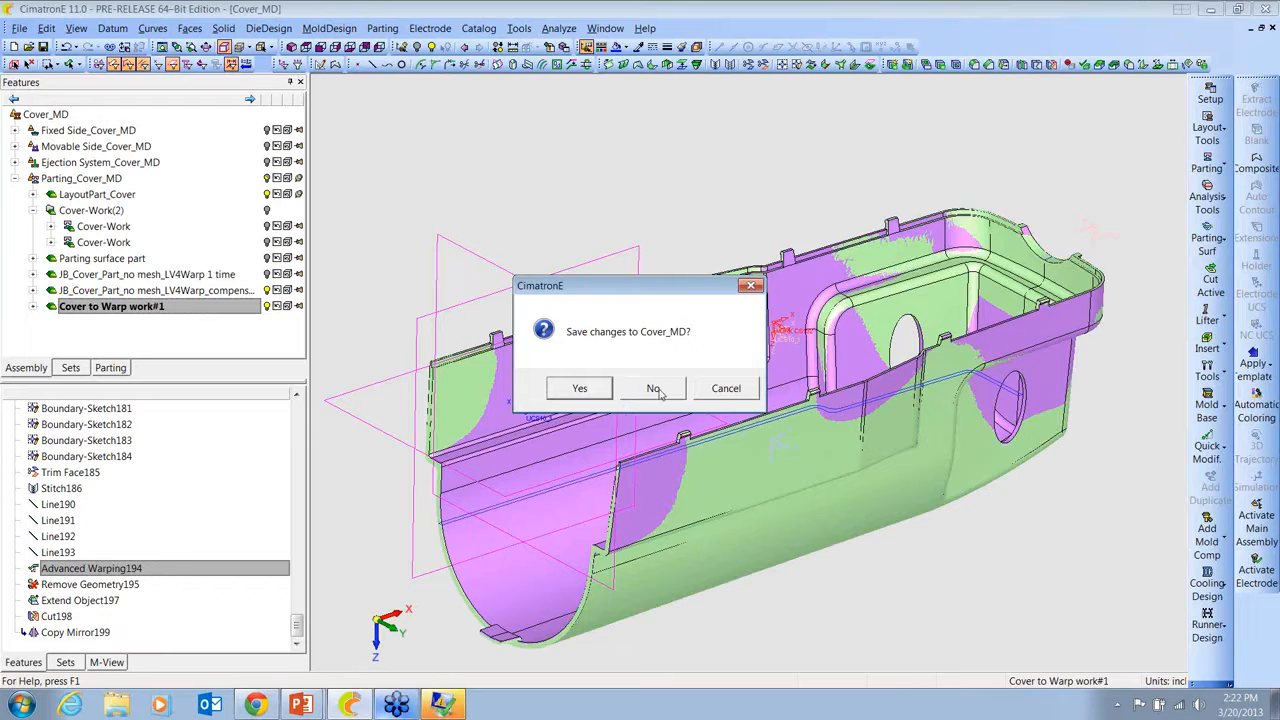
Step: In CimatronE, close Cover_MD without saving and open Engine Cover2.elt from the AdvWarp_Samples folder
left_click(655, 389)
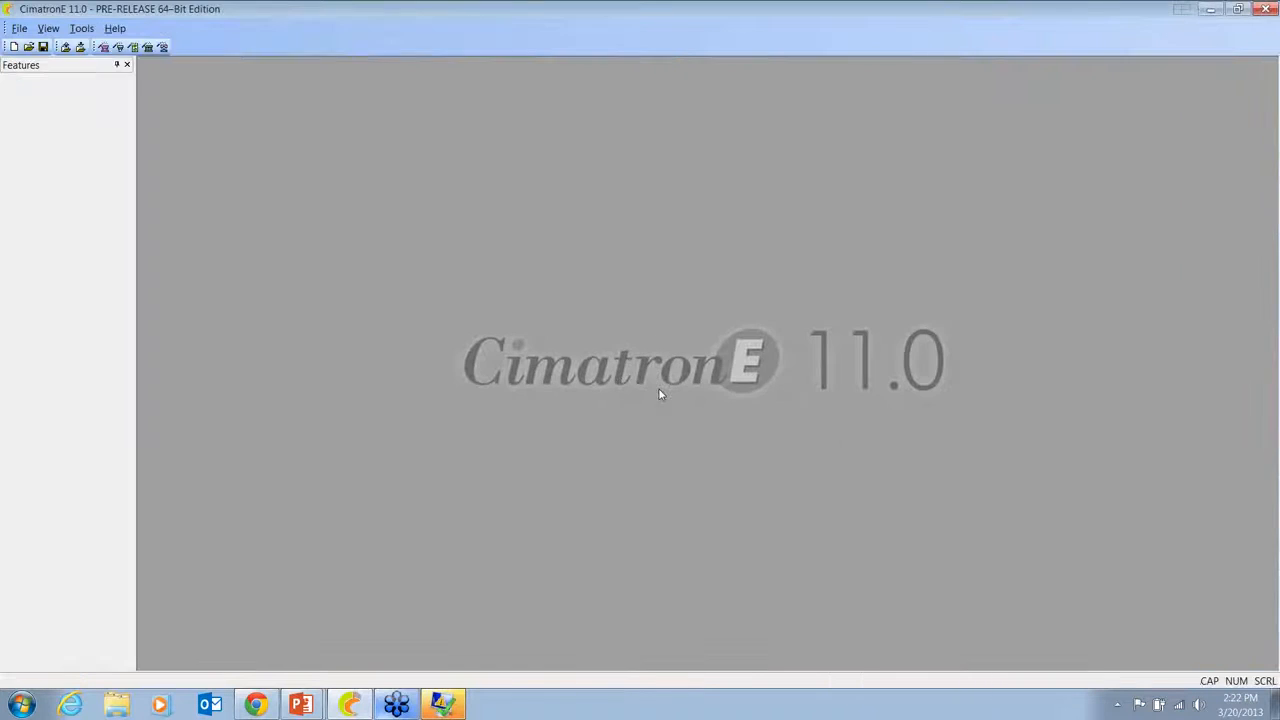
left_click(33, 47)
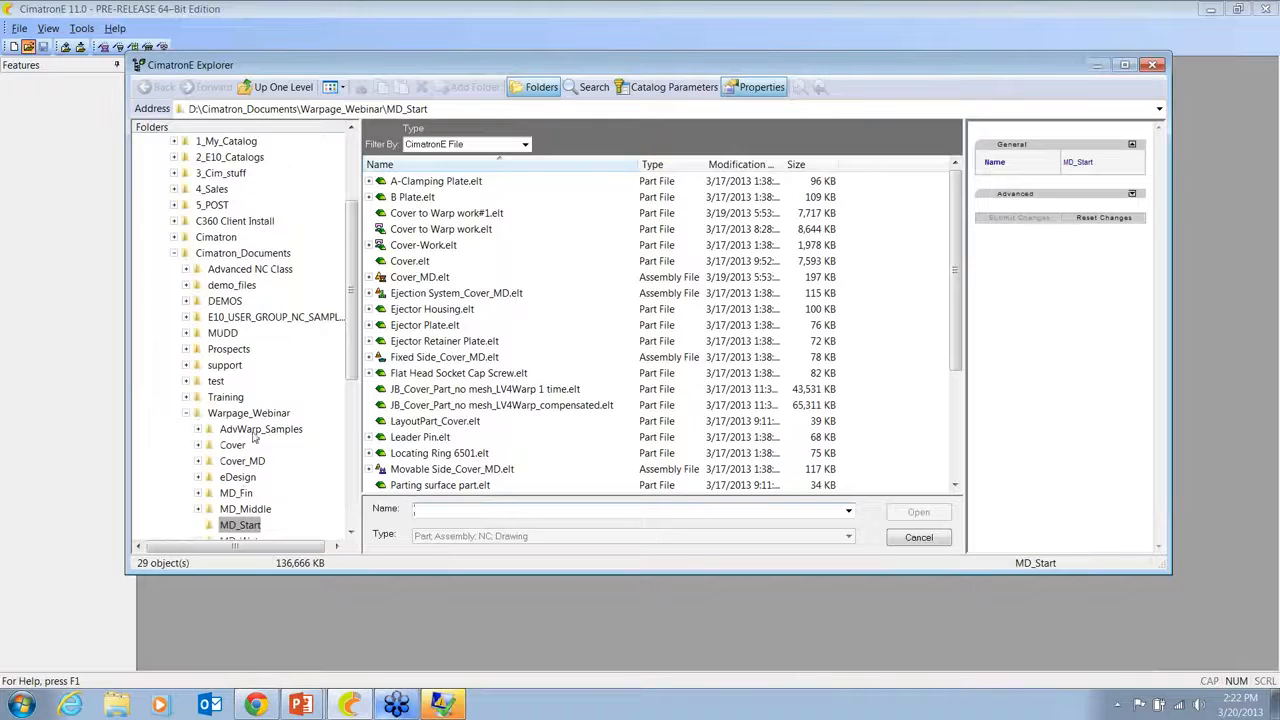
left_click(259, 429)
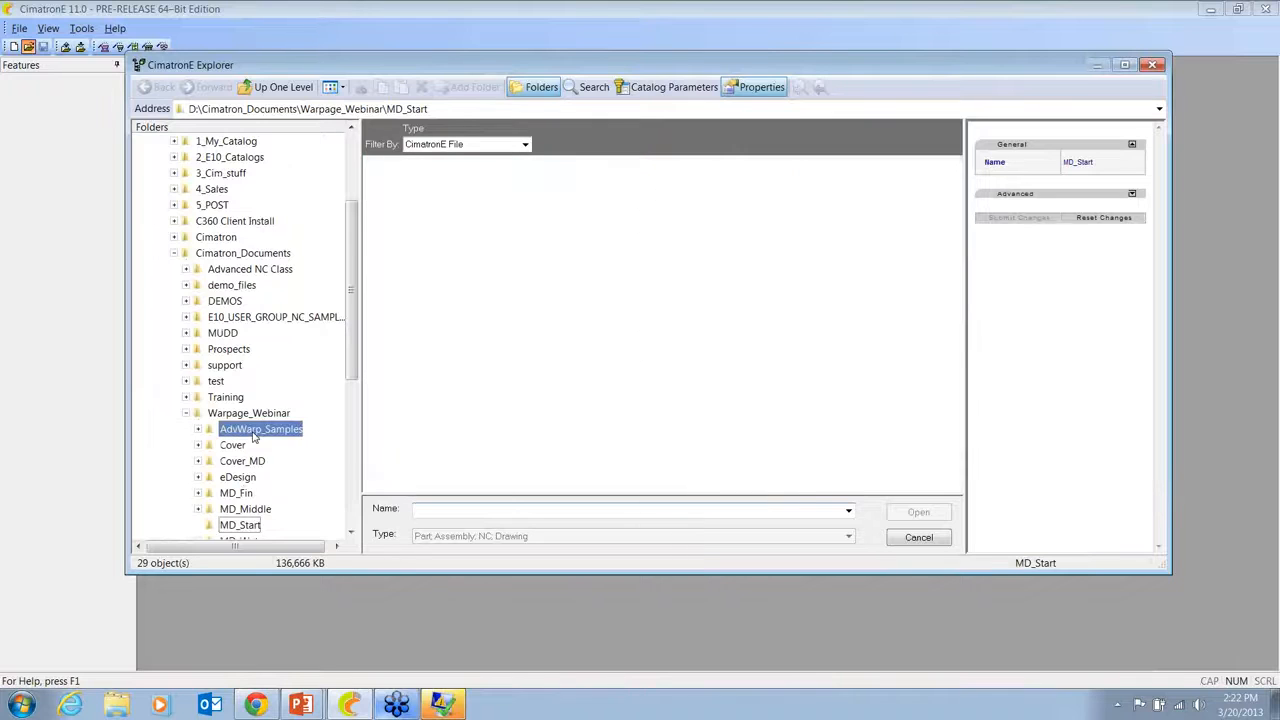
left_click(425, 181)
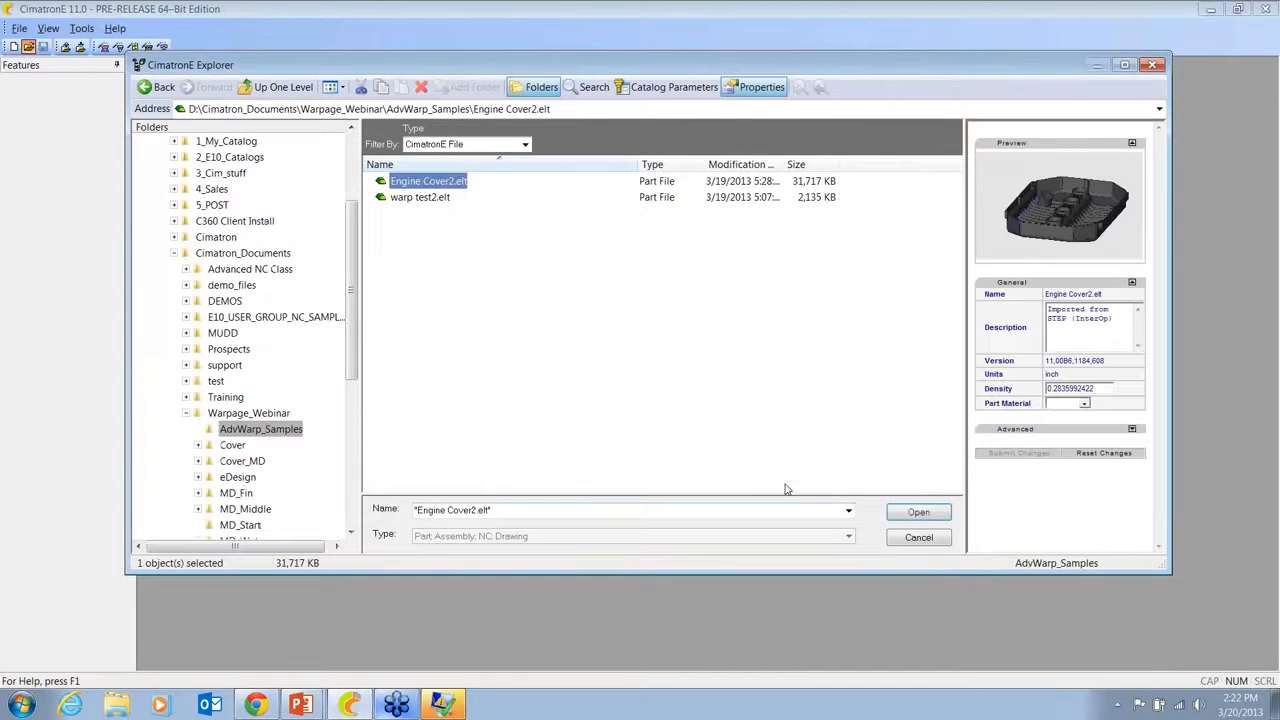
left_click(918, 512)
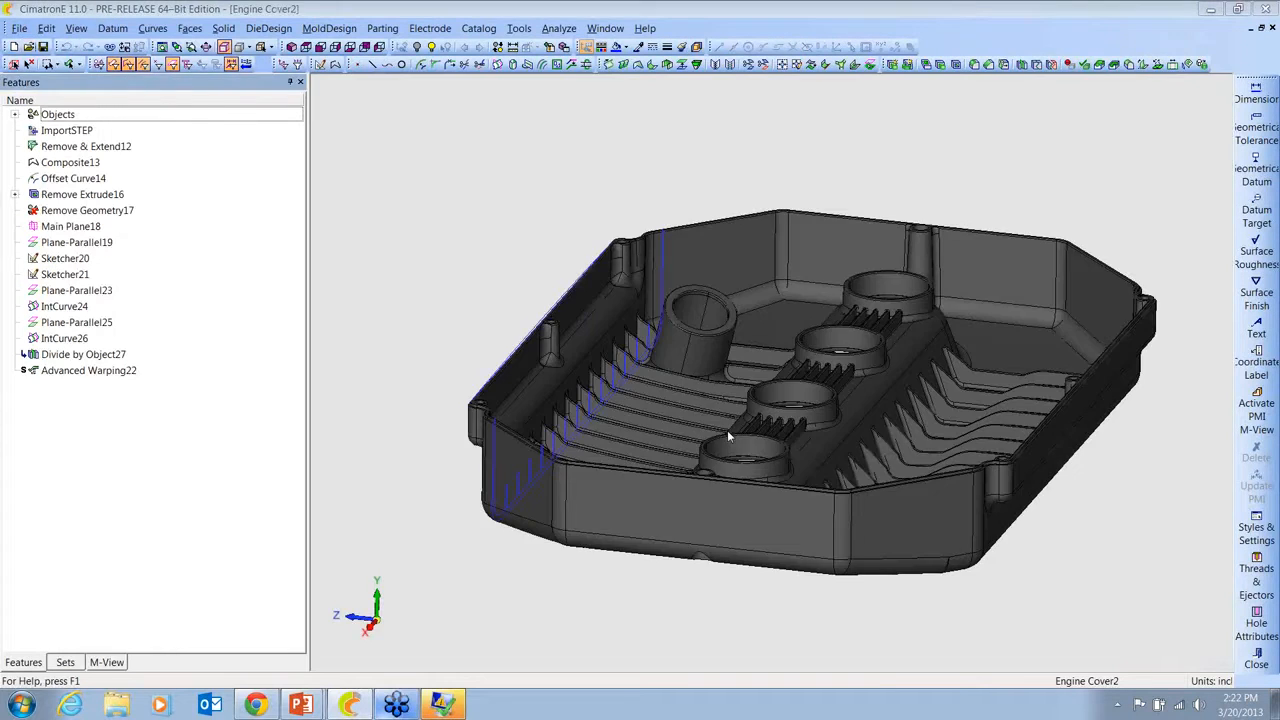
Step: Examine the engine cover from several directions and its sketched curves along the outer flange edge
left_click_drag(727, 431, 751, 386, "ctrl")
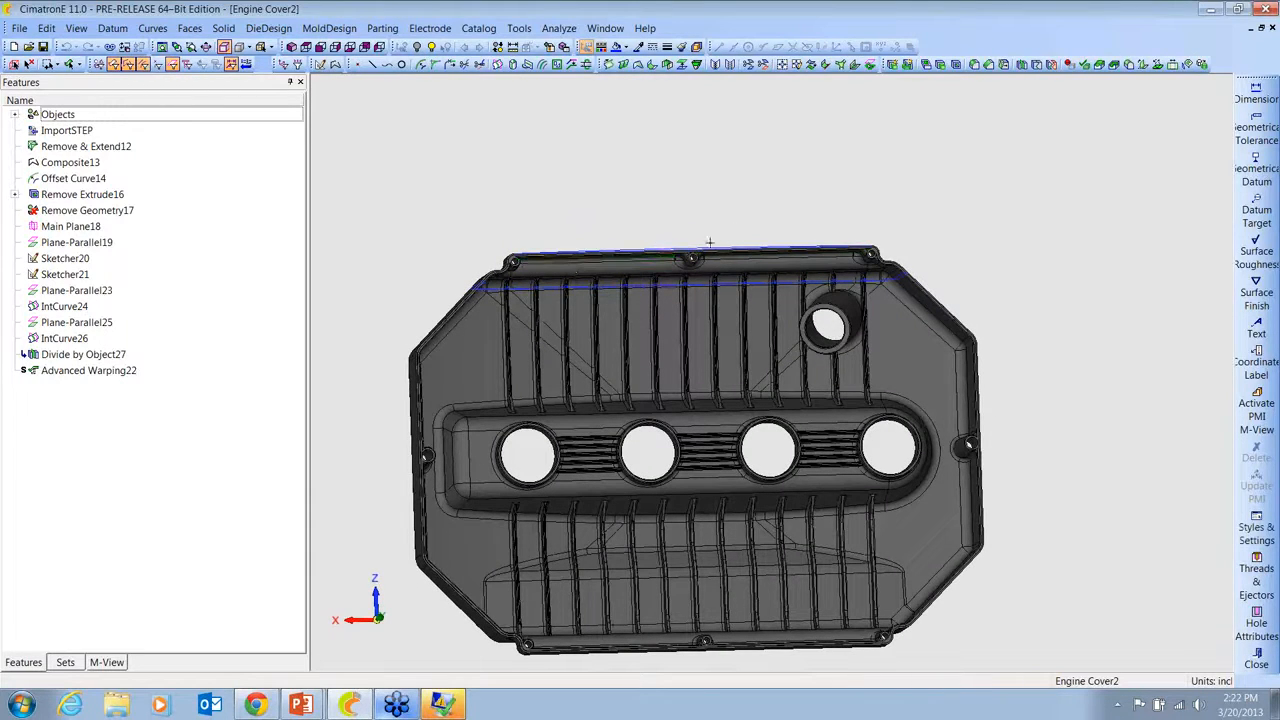
left_click_drag(715, 328, 873, 241, "ctrl")
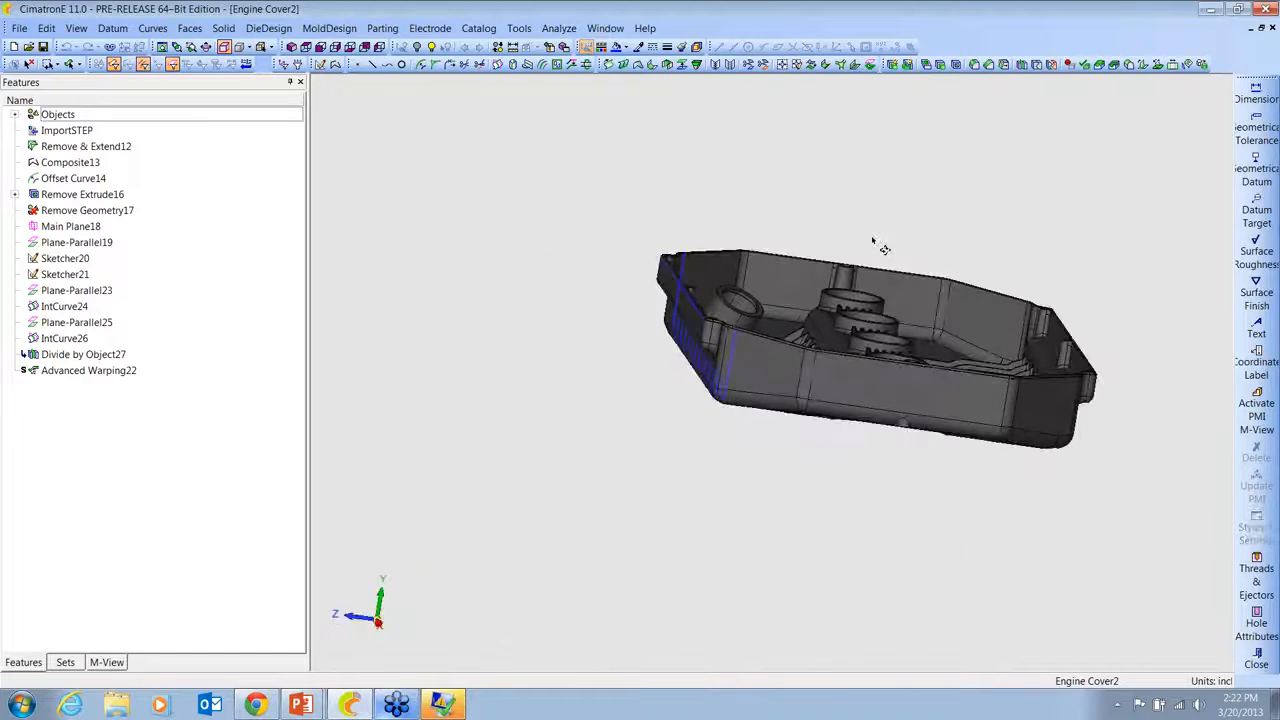
right_click_drag(873, 241, 640, 218, "ctrl")
middle_click_drag(640, 218, 765, 290, "ctrl")
left_click_drag(765, 290, 675, 306, "ctrl")
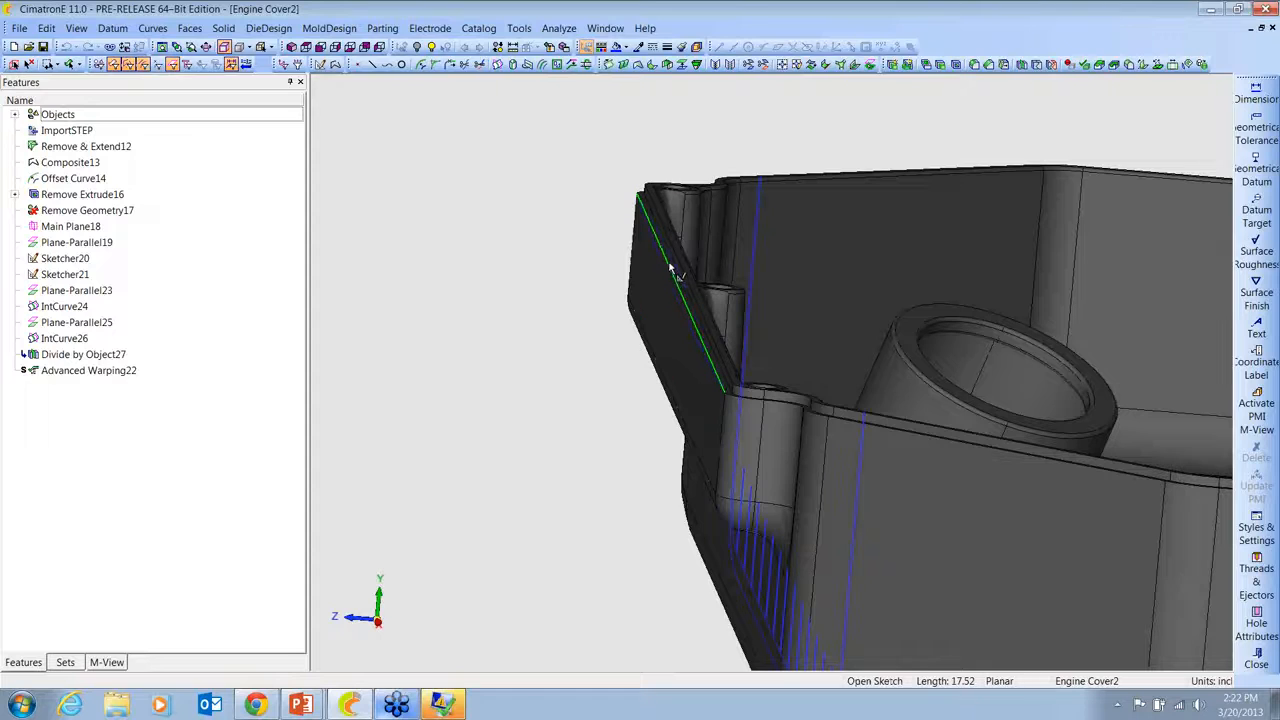
Step: Highlight the engine cover's main body and the divided flange strip to see the split, and clear the selection
left_click(90, 370)
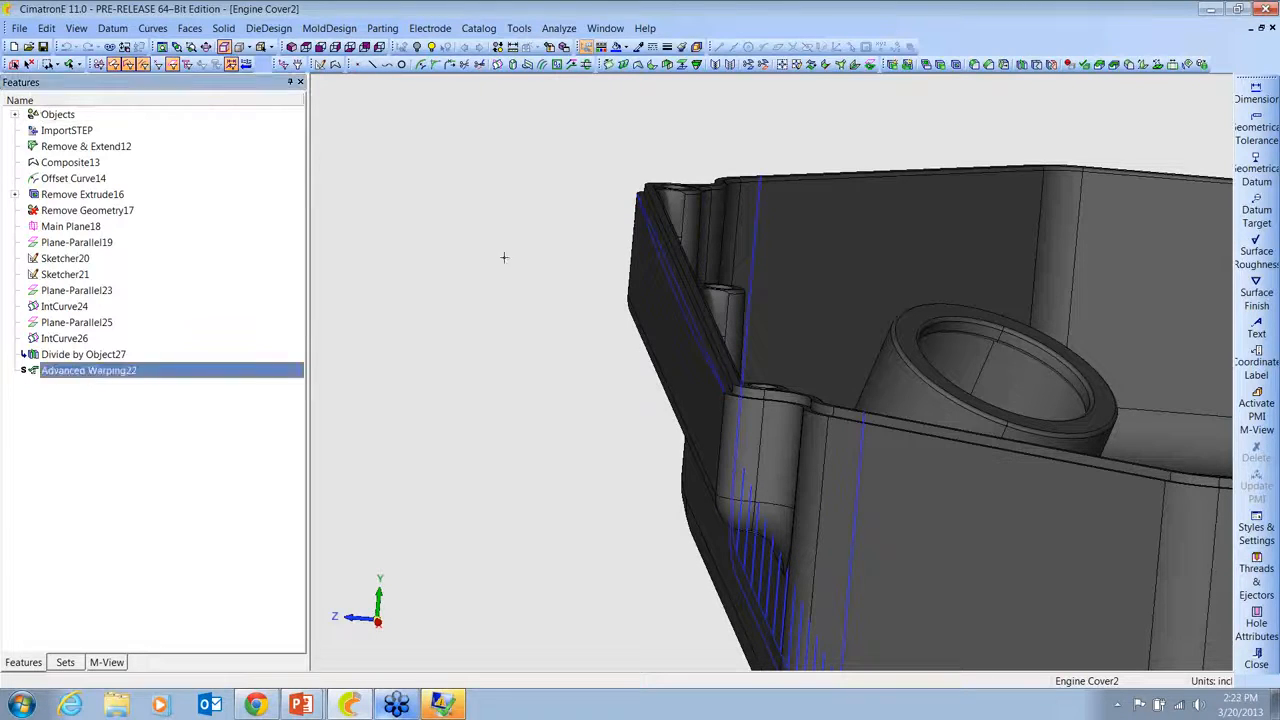
middle_click_drag(583, 257, 471, 300)
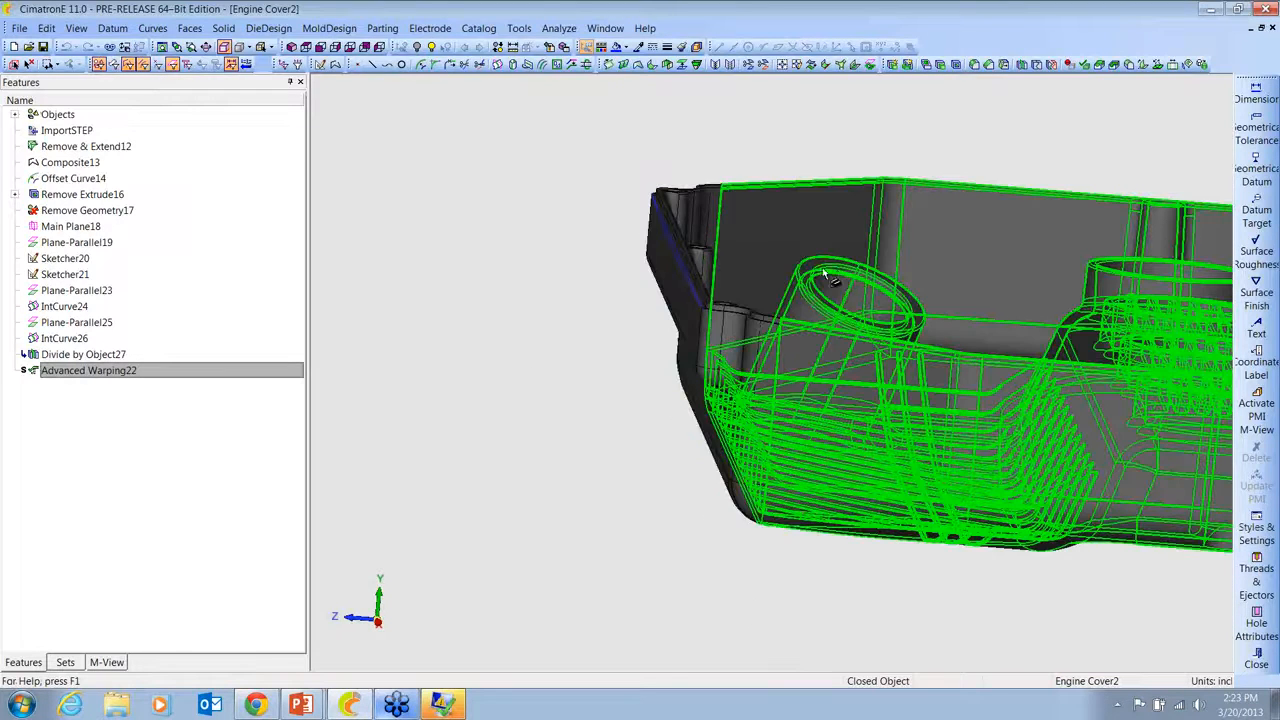
mouse_move(791, 266)
middle_mouse_down()
mouse_move(777, 286)
mouse_move(814, 300)
middle_mouse_up()
scroll(814, 300, "down", 3)
left_click(796, 240)
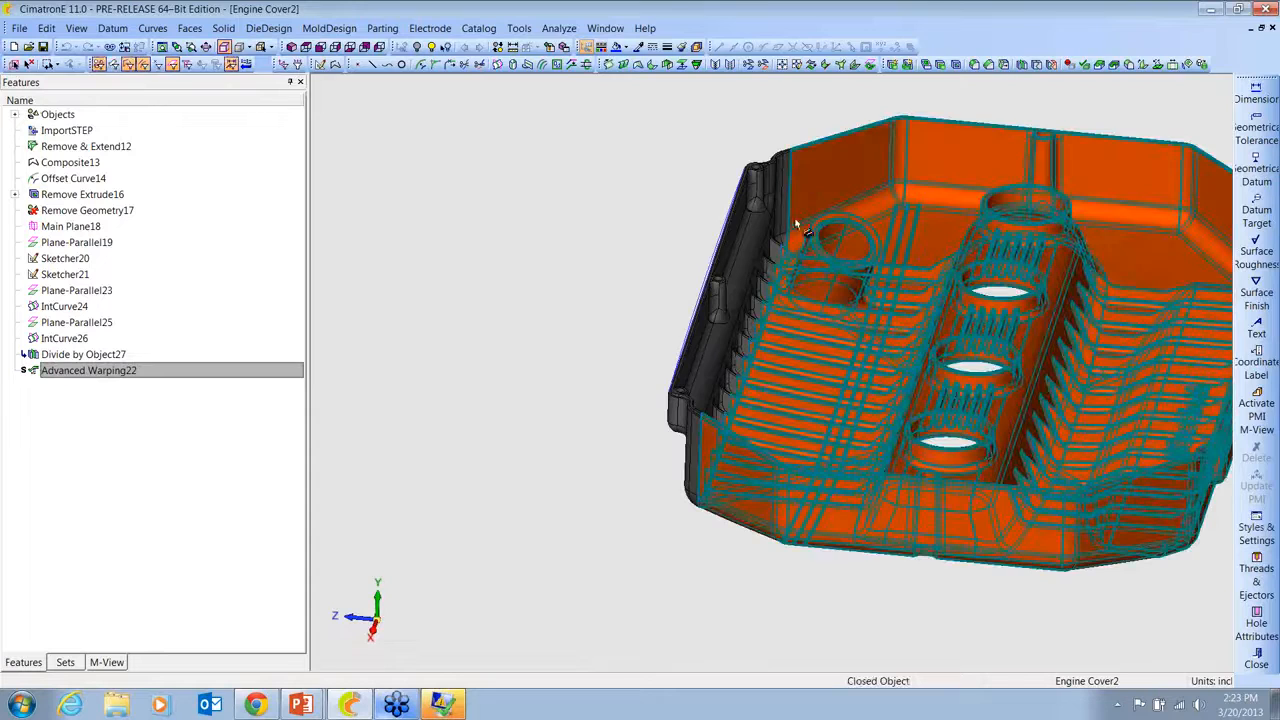
middle_click_drag(832, 204, 826, 389)
scroll(826, 389, "down", 2)
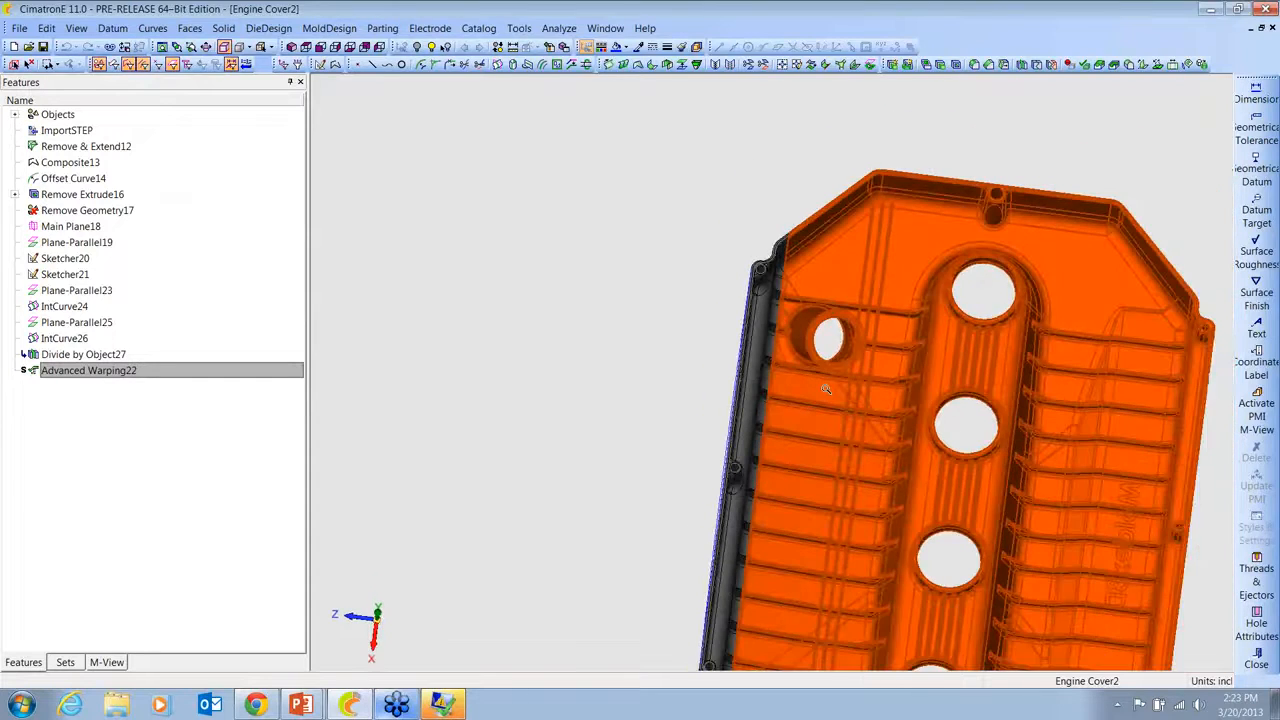
right_click_drag(826, 389, 714, 690, "ctrl")
middle_click_drag(714, 690, 716, 577, "ctrl")
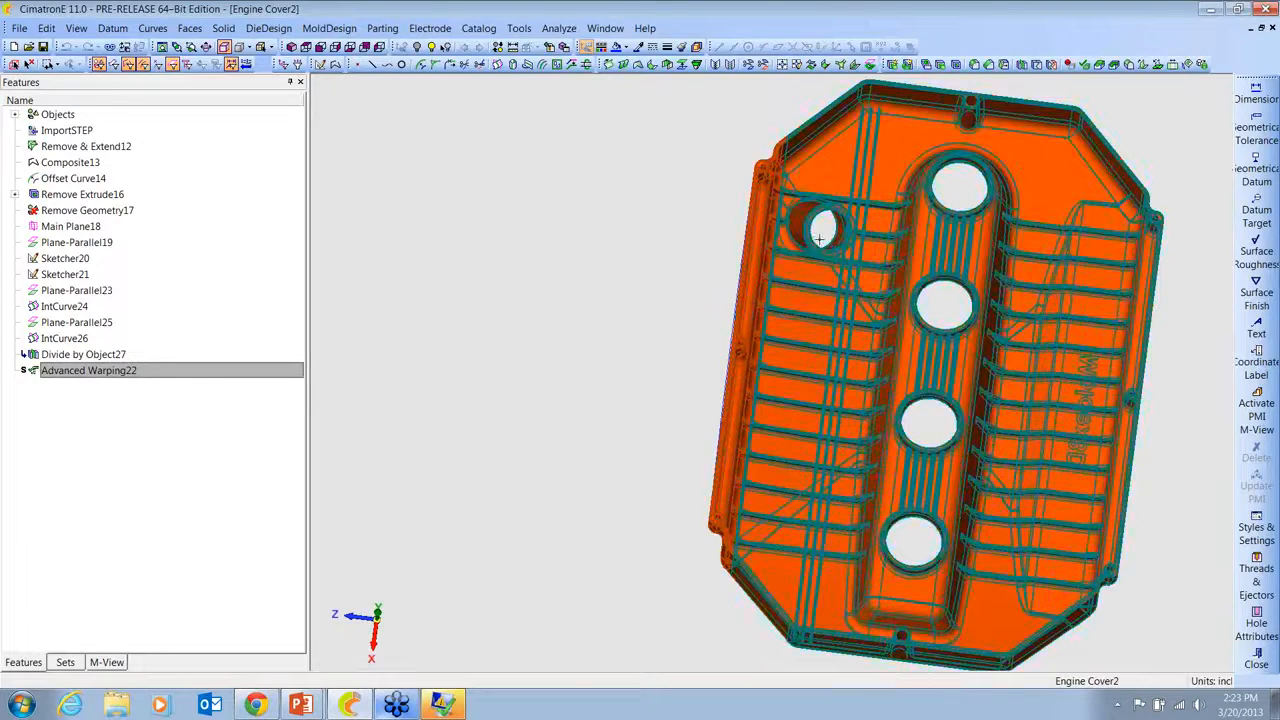
left_click(29, 63)
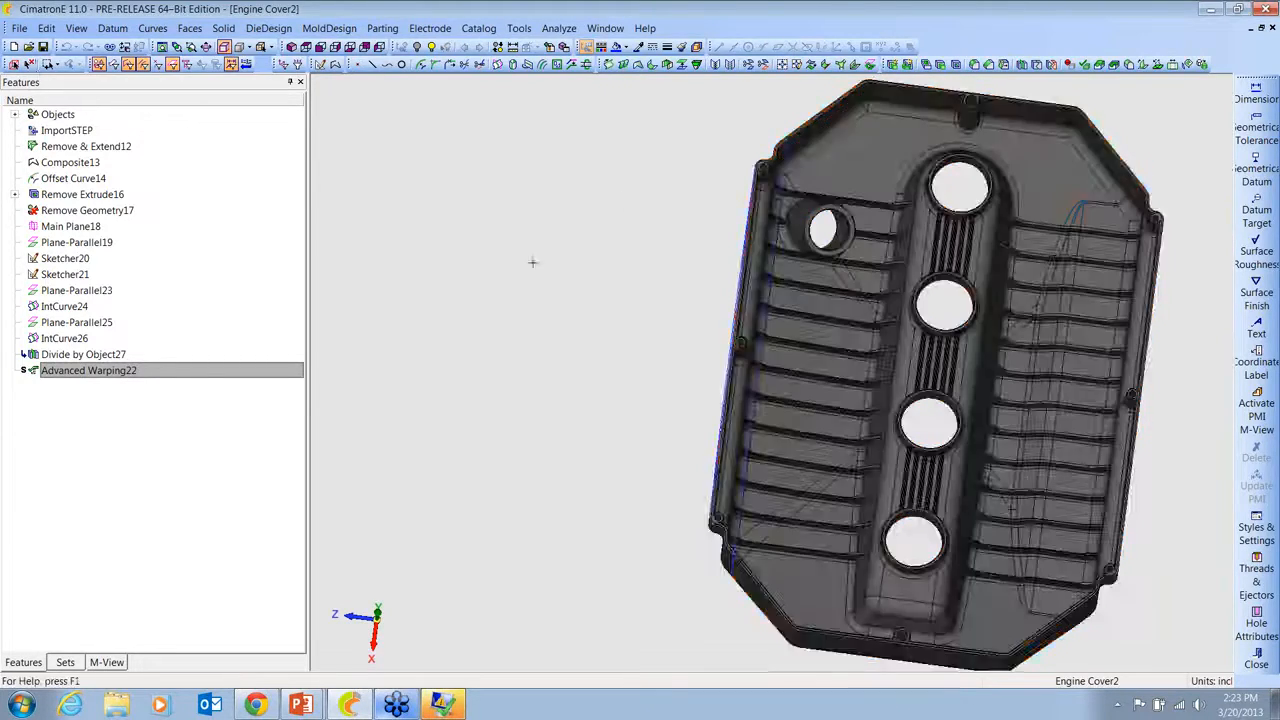
Step: Open the Advanced Warping22 feature for editing and inspect the source and target curves of its constraint at the flange edge
right_click(85, 370)
left_click(137, 380)
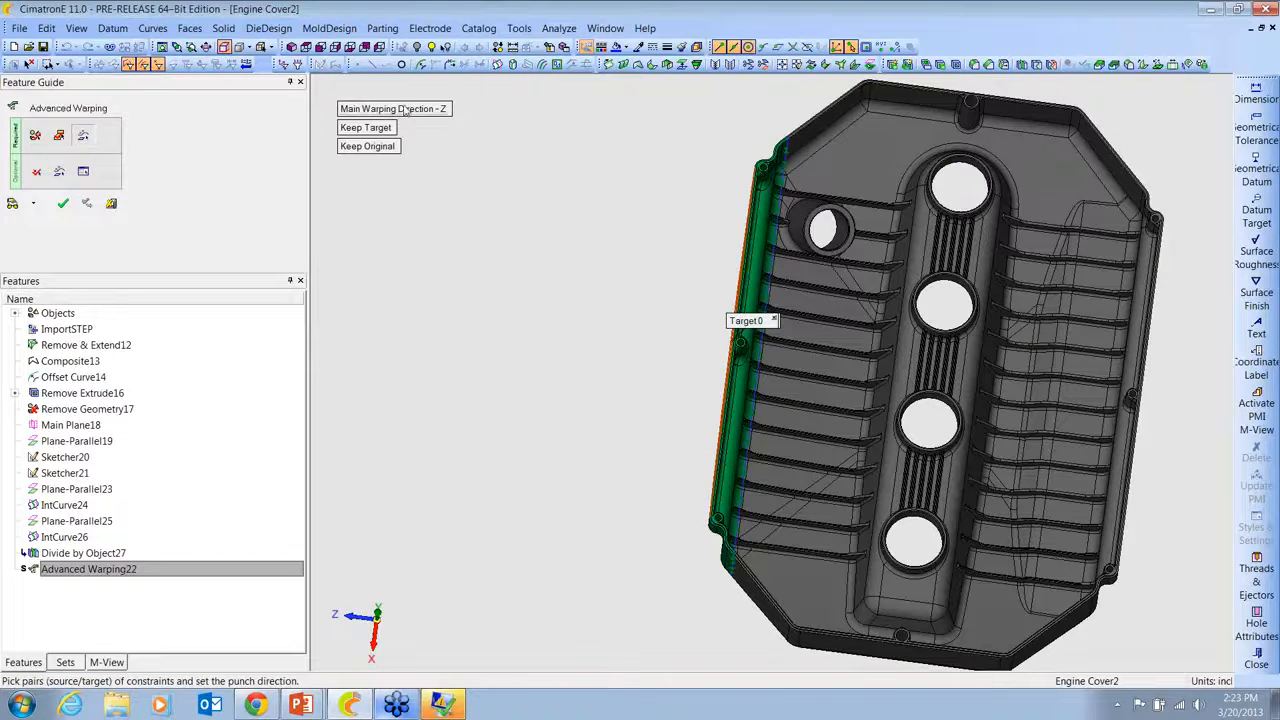
left_click_drag(627, 275, 616, 205, "ctrl")
mouse_move(616, 205)
right_mouse_down("ctrl")
mouse_move(612, 167)
mouse_move(614, 190)
right_mouse_up("ctrl")
left_click_drag(632, 262, 657, 294, "ctrl")
right_click_drag(657, 294, 655, 323, "ctrl")
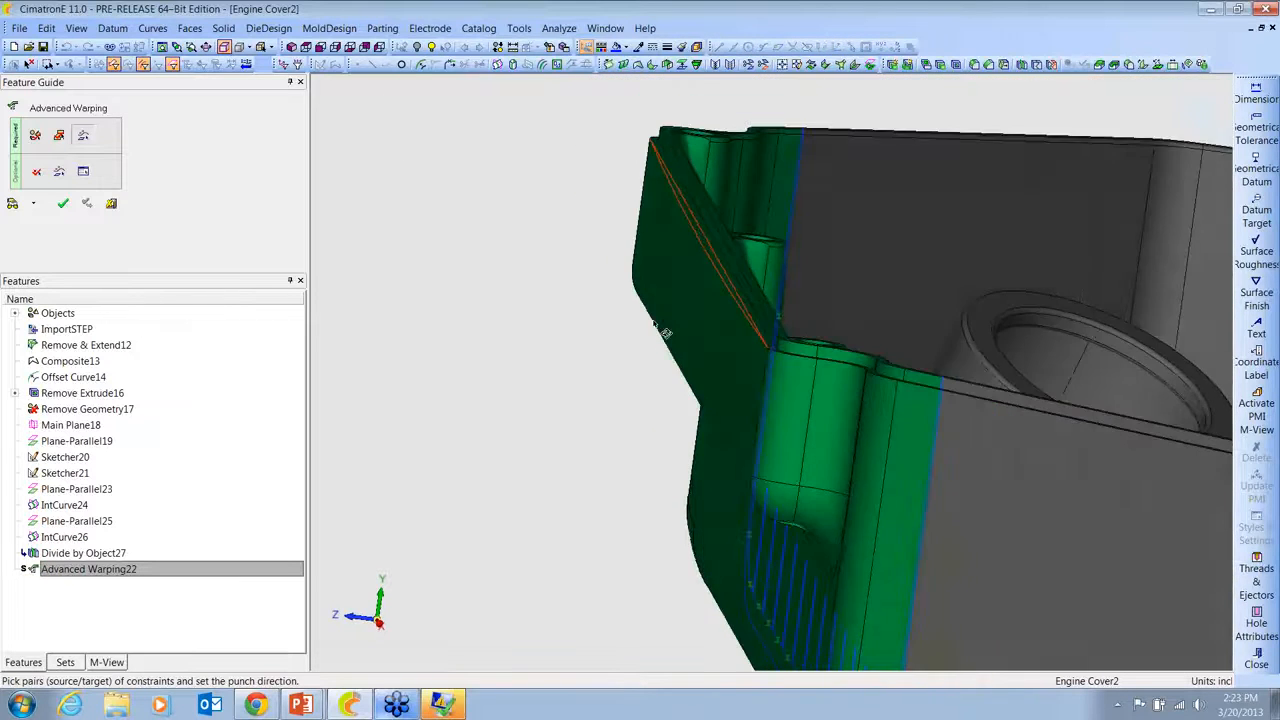
left_click_drag(655, 323, 706, 243, "ctrl")
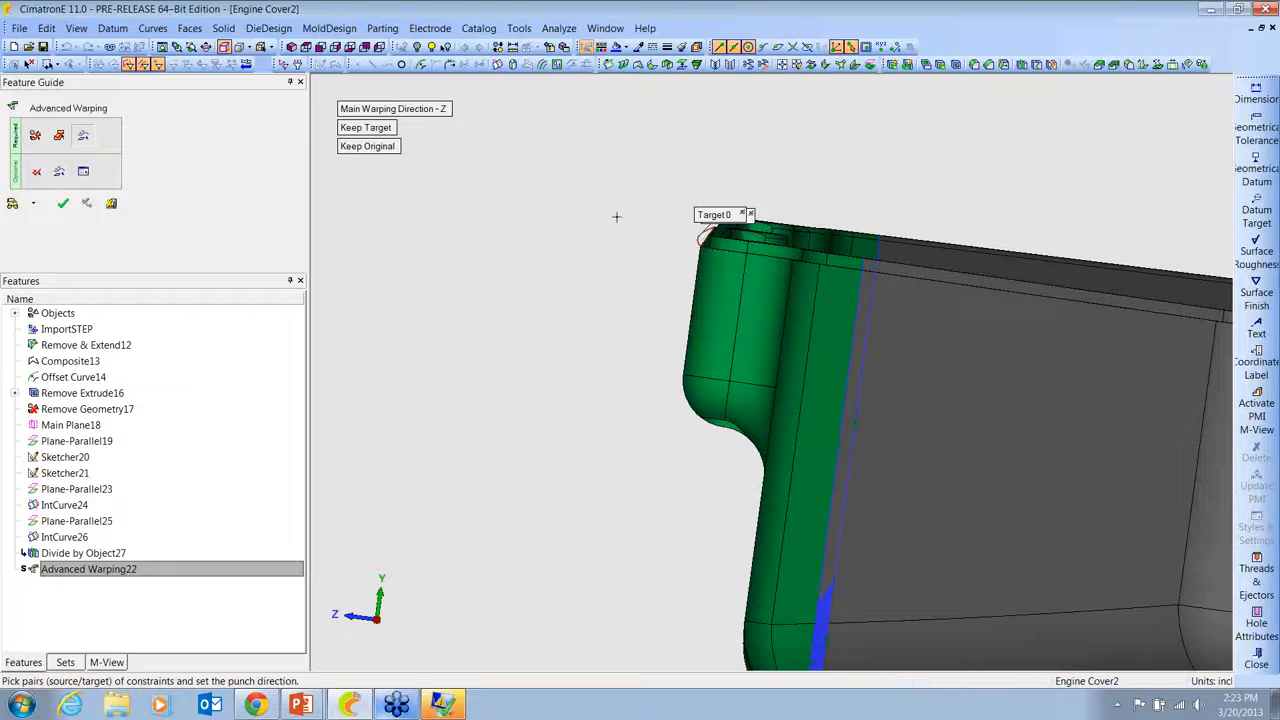
left_click_drag(617, 251, 534, 477, "ctrl")
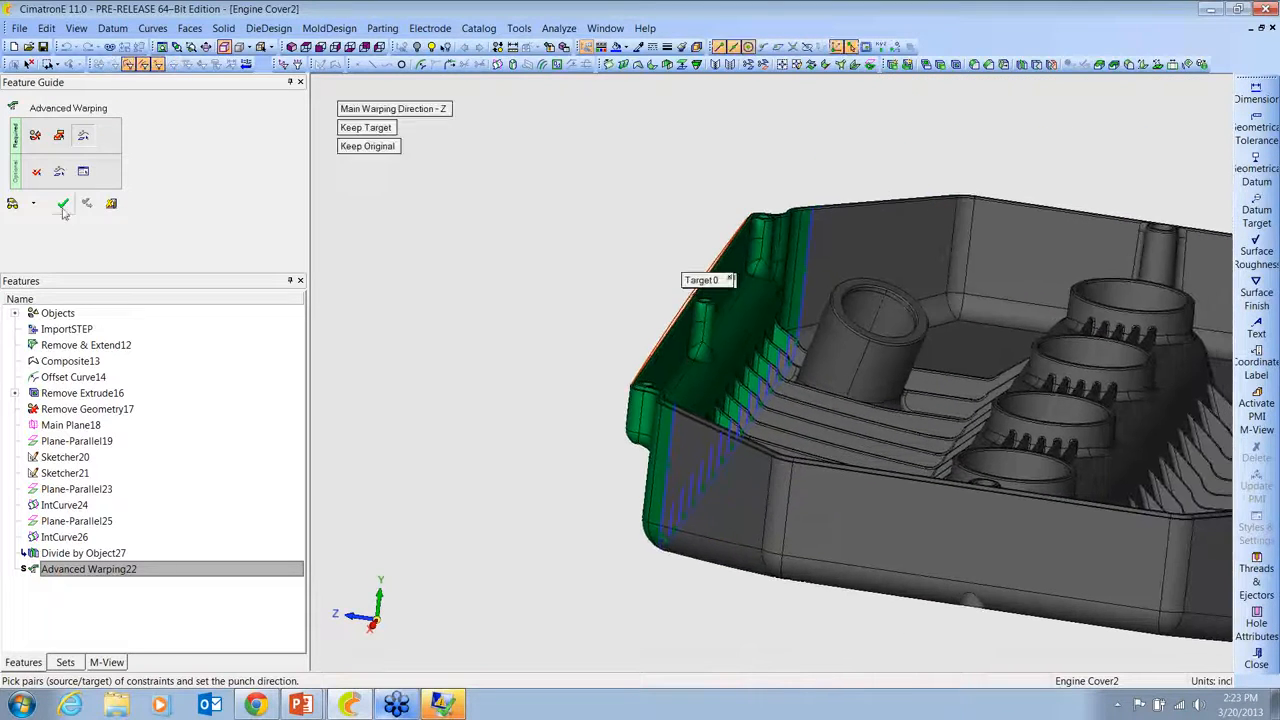
Step: Accept the Advanced Warping22 definition and unsuppress the feature to apply the warp to the flange strip
left_click(63, 206)
right_click(89, 370)
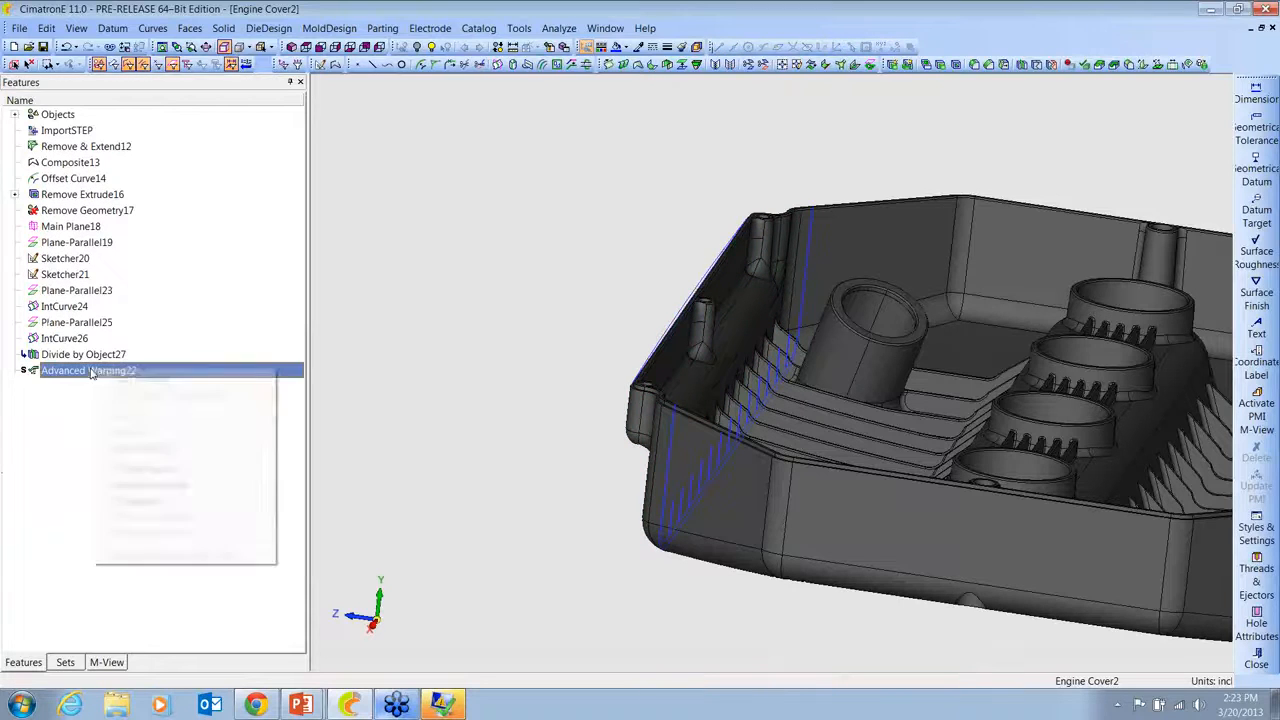
left_click(135, 501)
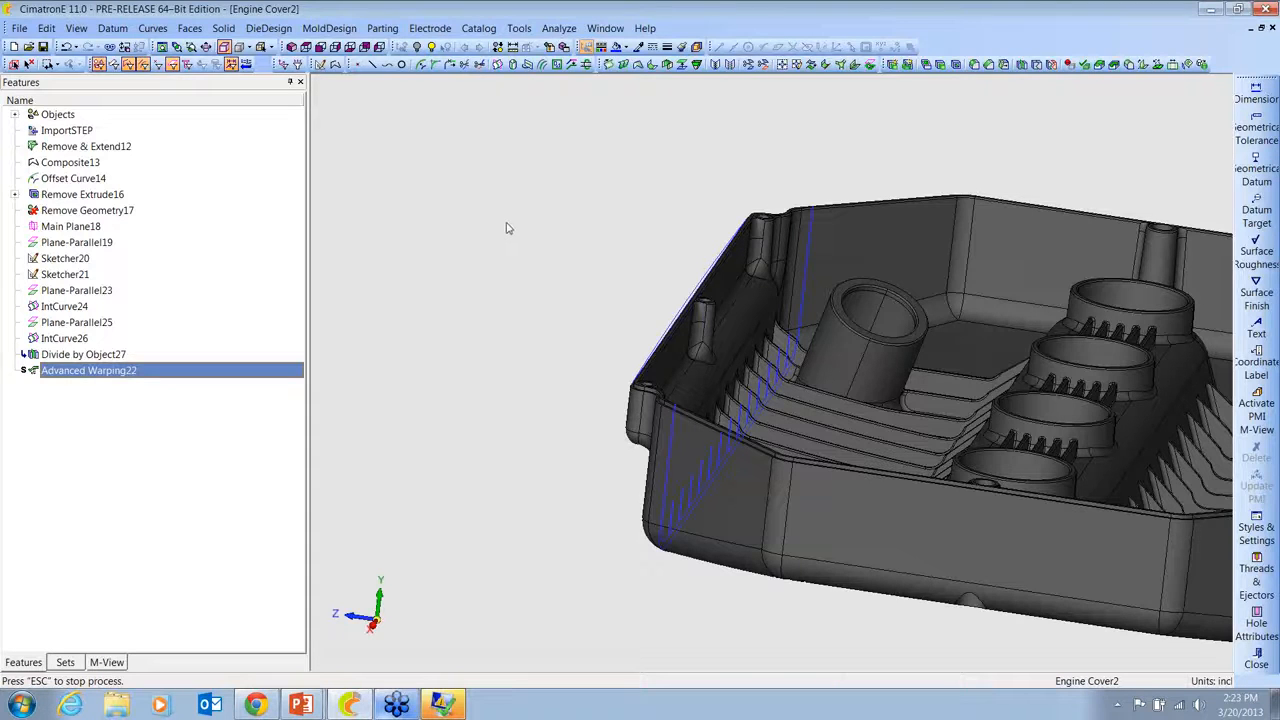
right_click(72, 374)
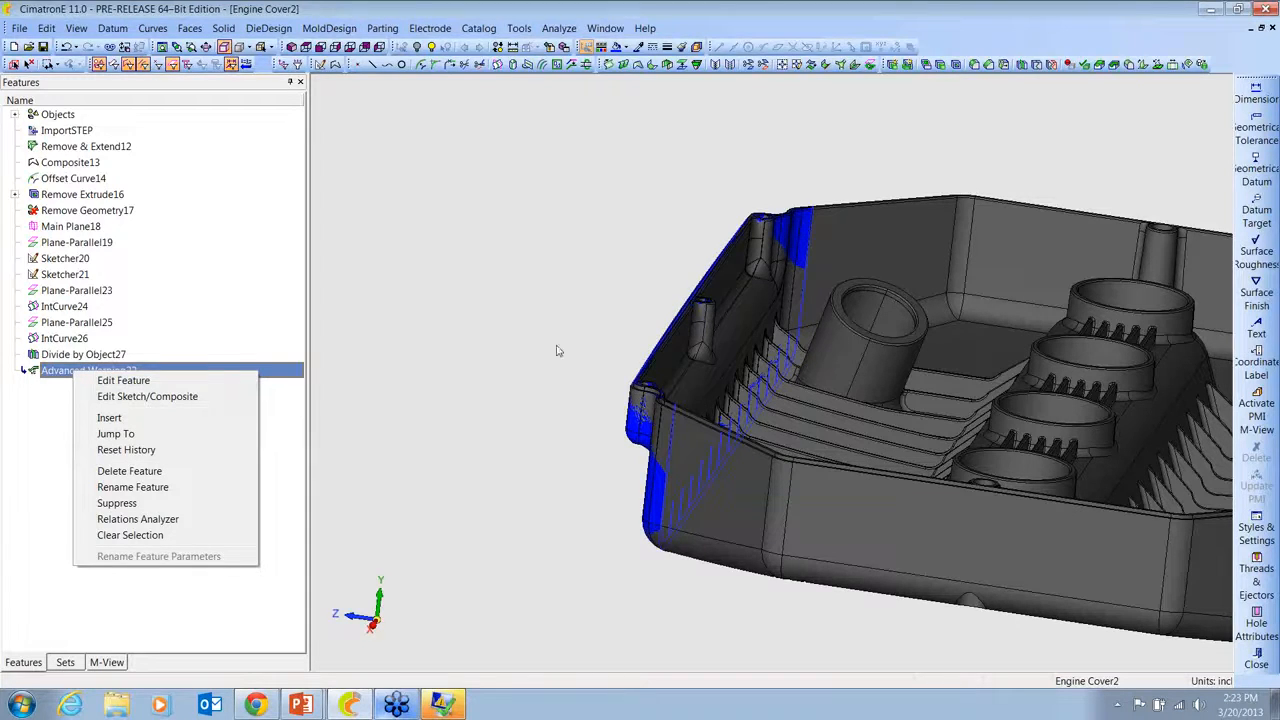
left_click(637, 435)
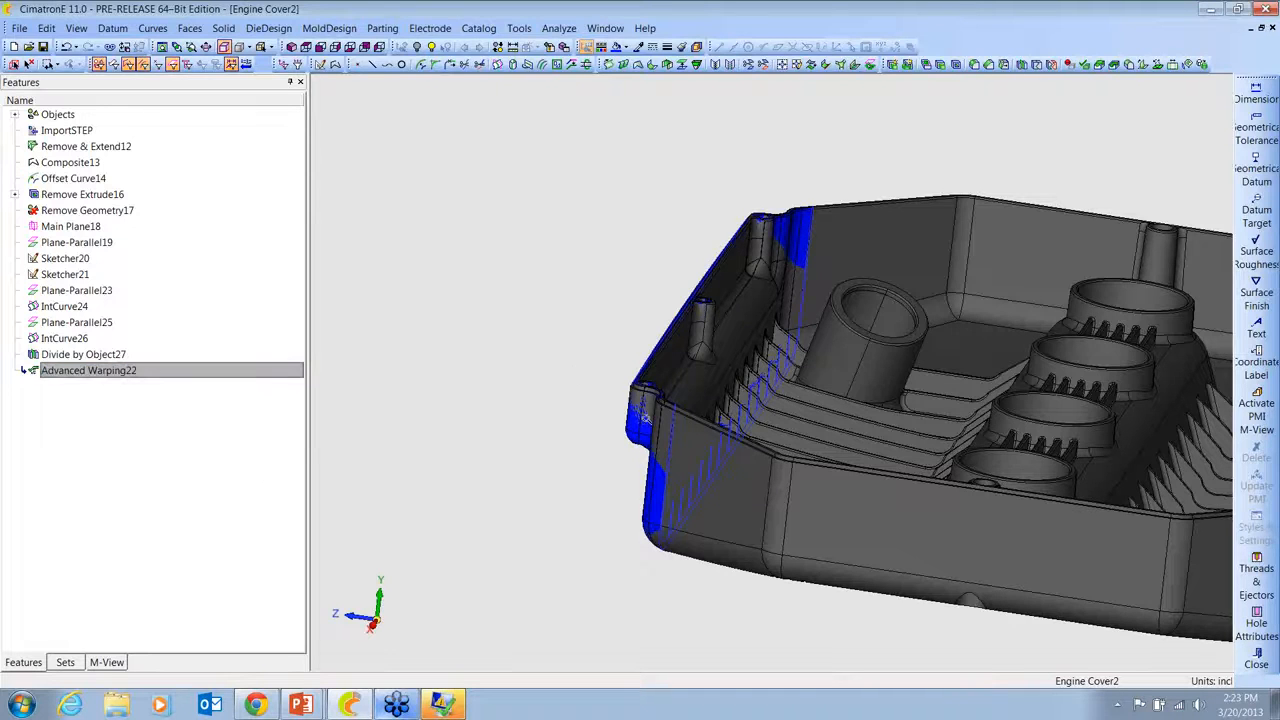
Step: Examine the warped flange against the original geometry around the screw boss, outer edge and rib ends
scroll(686, 288, "up", 4)
middle_click_drag(686, 288, 771, 320, "ctrl")
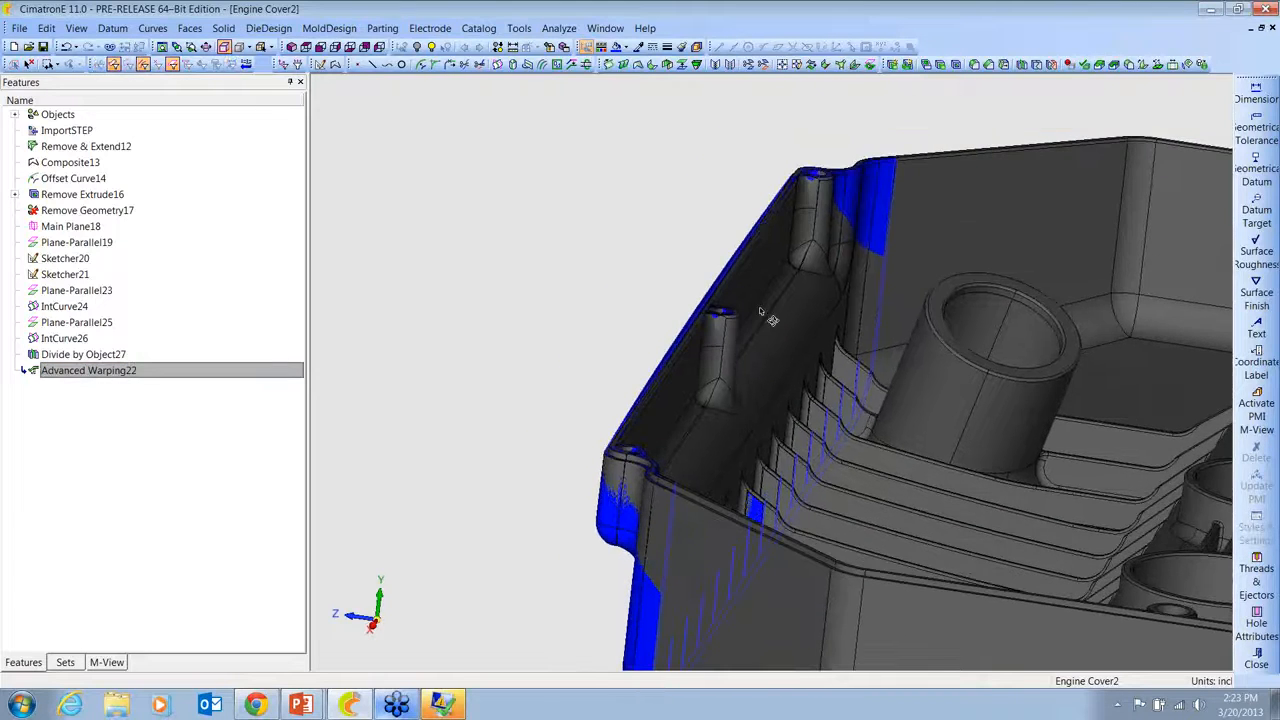
left_click_drag(771, 320, 760, 354, "ctrl")
right_click_drag(760, 354, 769, 320, "ctrl")
middle_click_drag(734, 366, 780, 265, "ctrl")
right_click_drag(780, 265, 766, 217, "ctrl")
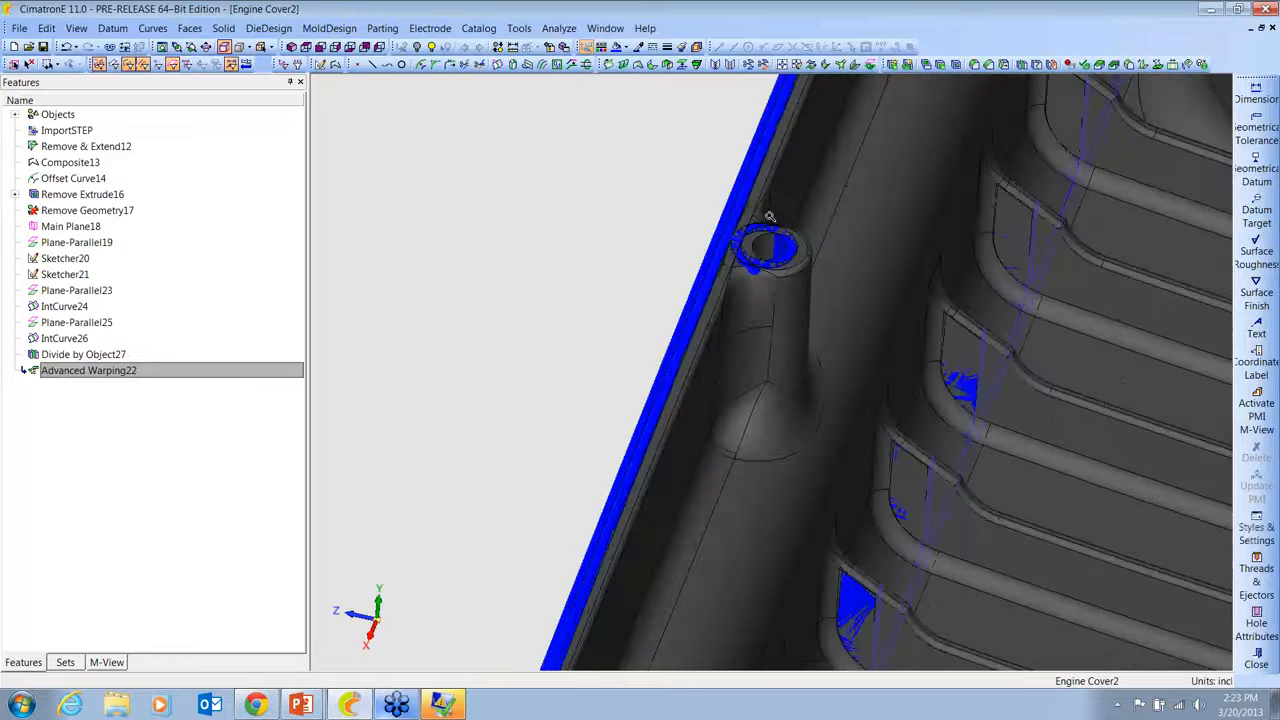
Step: Open the Advanced Warping22 feature for editing to review its Keep Target and Keep Original options, and cancel the edit
left_click_drag(766, 217, 692, 362, "ctrl")
right_click_drag(692, 362, 726, 429, "ctrl")
left_click_drag(726, 429, 740, 385, "ctrl")
right_click_drag(740, 385, 906, 360, "ctrl")
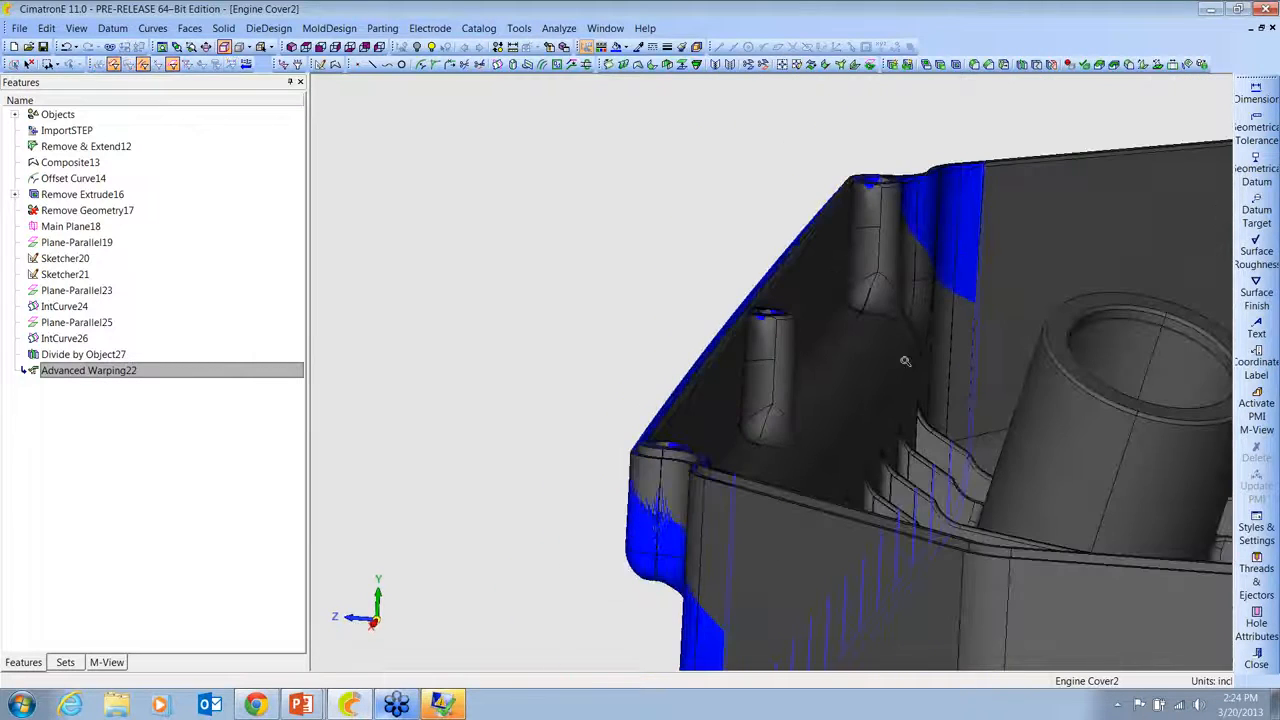
middle_click_drag(891, 334, 798, 239, "ctrl")
left_click_drag(798, 239, 810, 272, "ctrl")
right_click(77, 376)
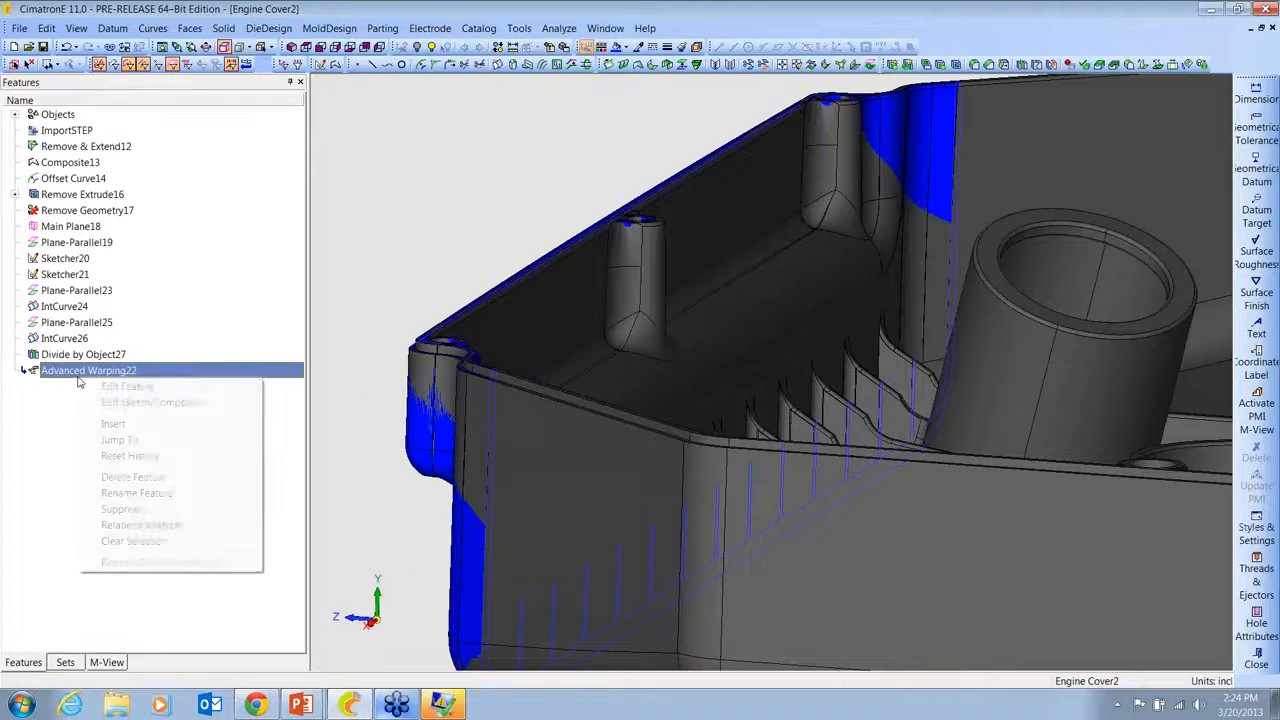
left_click(118, 388)
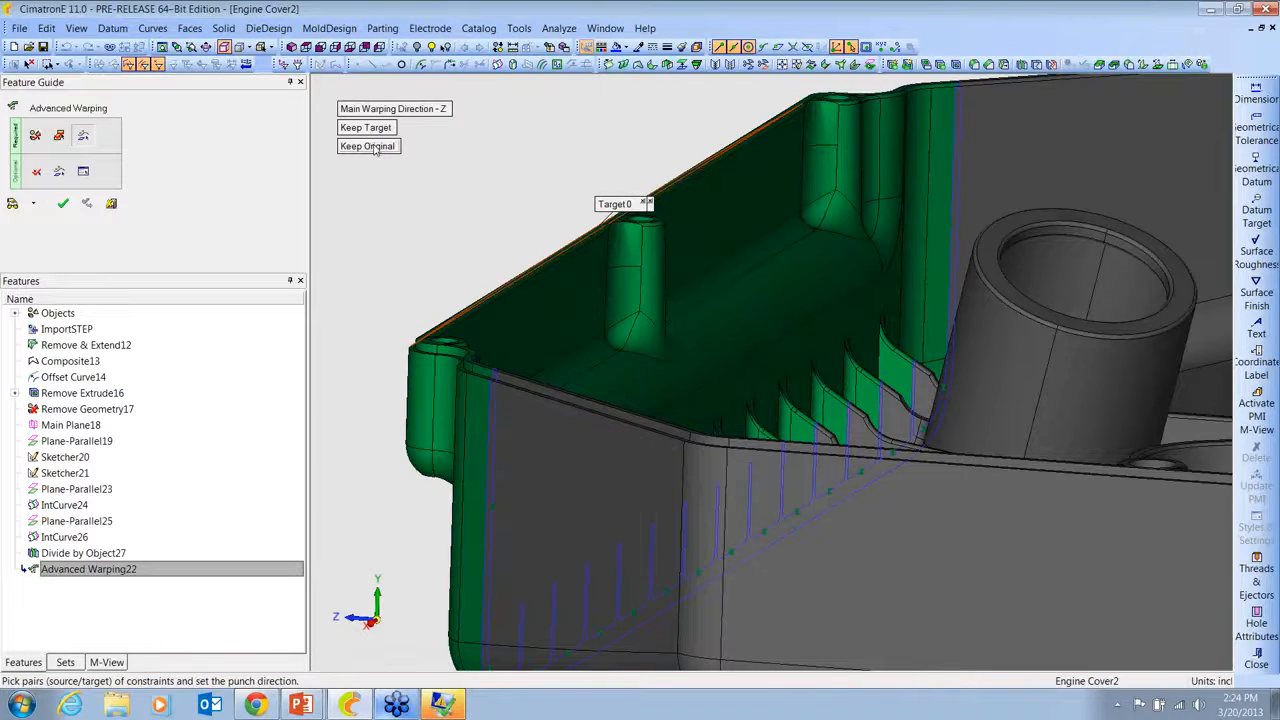
left_click(112, 204)
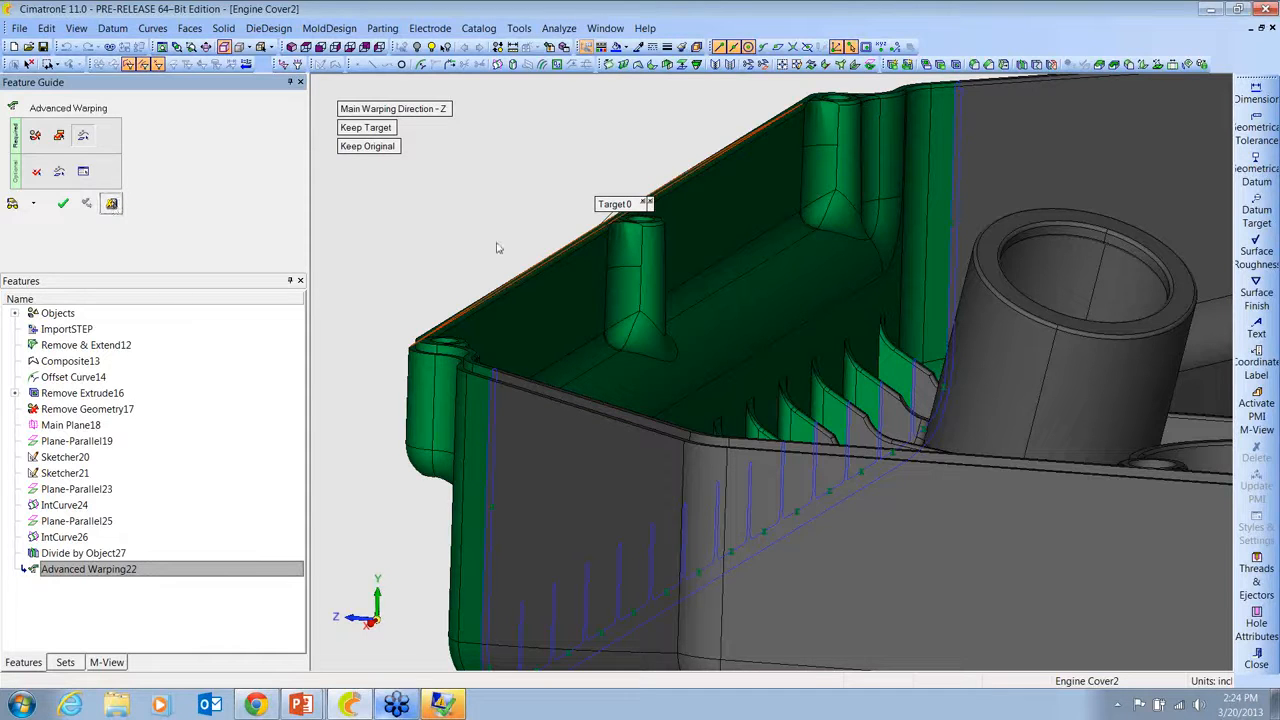
left_click(112, 204)
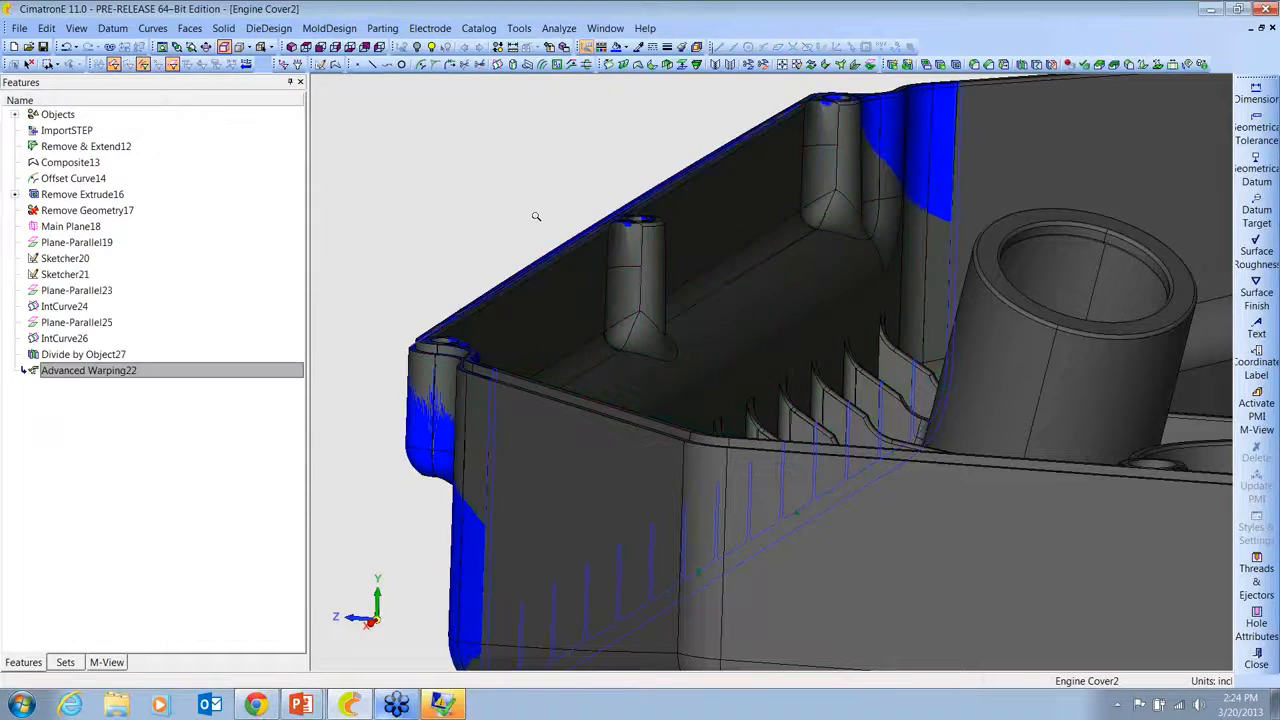
Step: Close the Engine Cover2 part without saving the changes
right_click_drag(536, 216, 617, 379, "ctrl")
left_click_drag(617, 379, 652, 391, "ctrl")
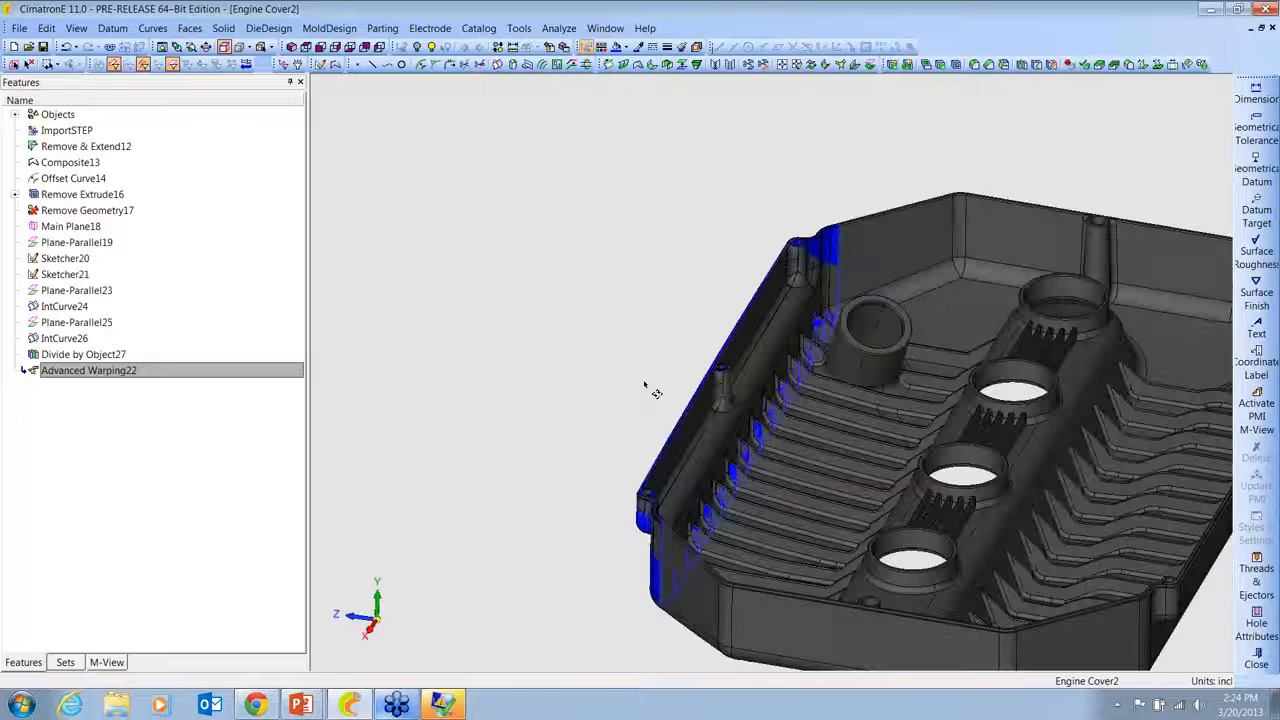
middle_click_drag(652, 391, 512, 336, "ctrl")
left_click(1272, 28)
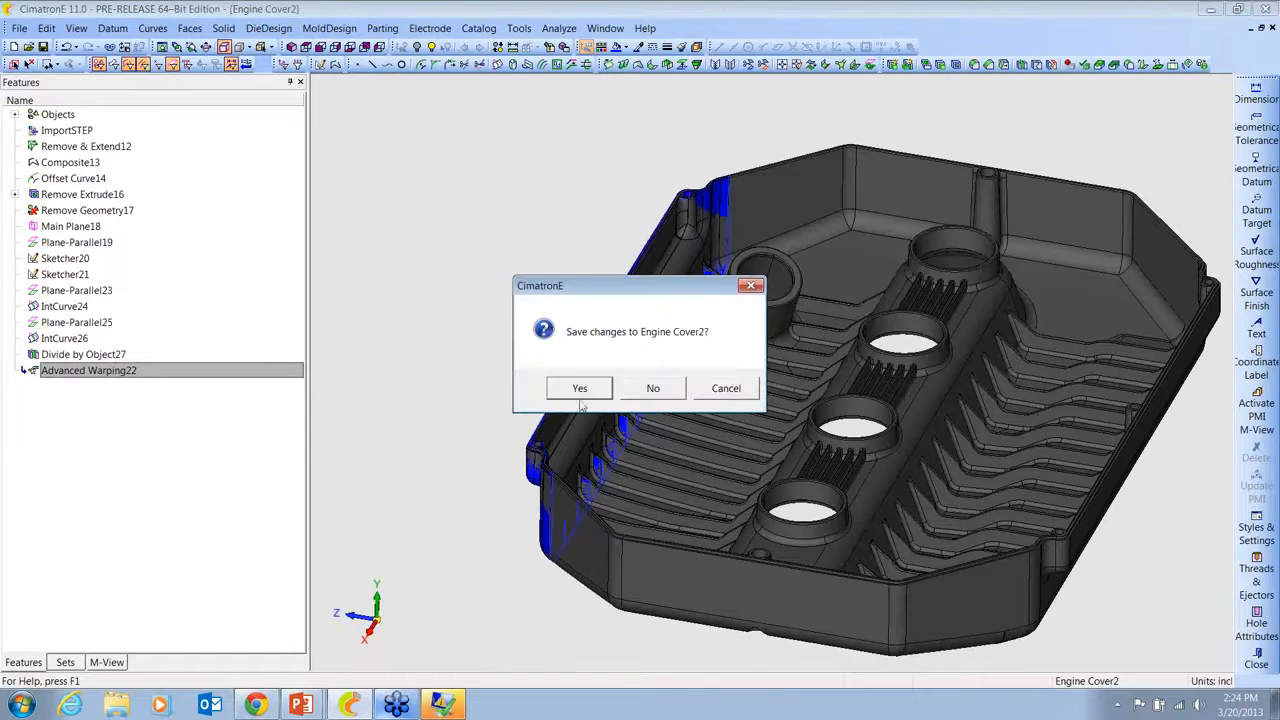
left_click(654, 390)
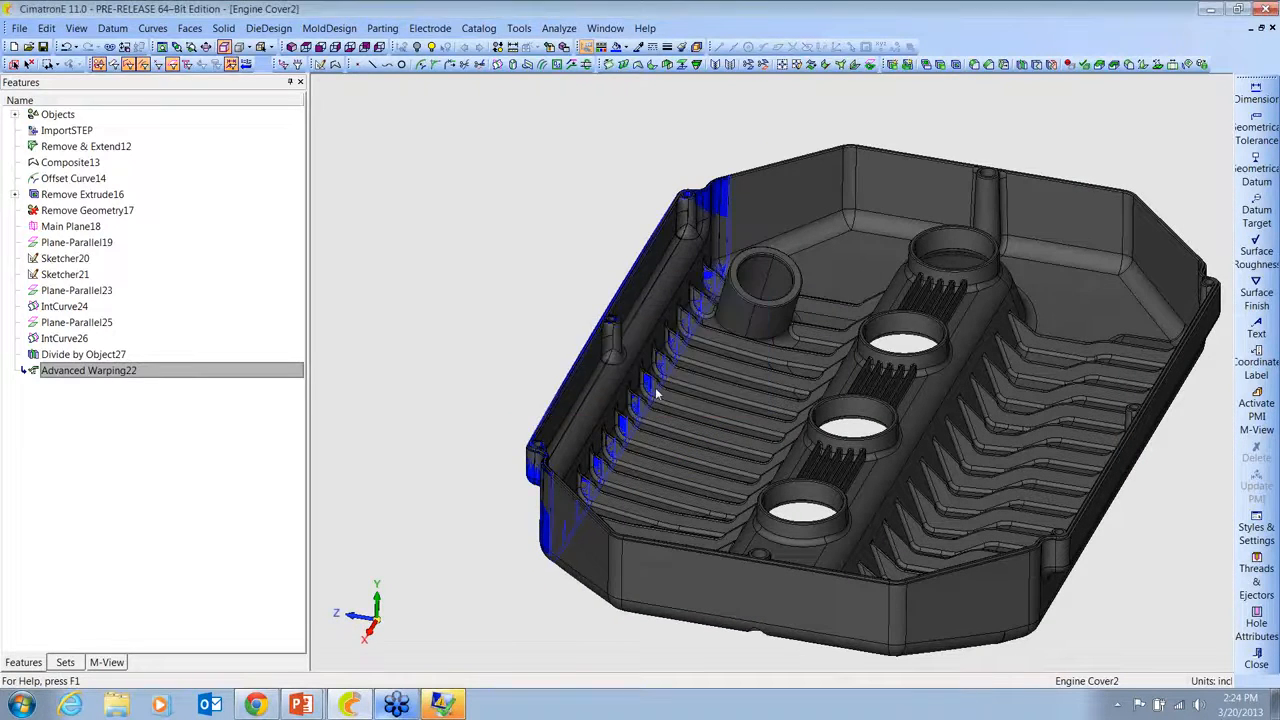
Step: Open the mold assembly Cover_MD.elt from the MD_Water folder of Warpage_Webinar
left_click(29, 47)
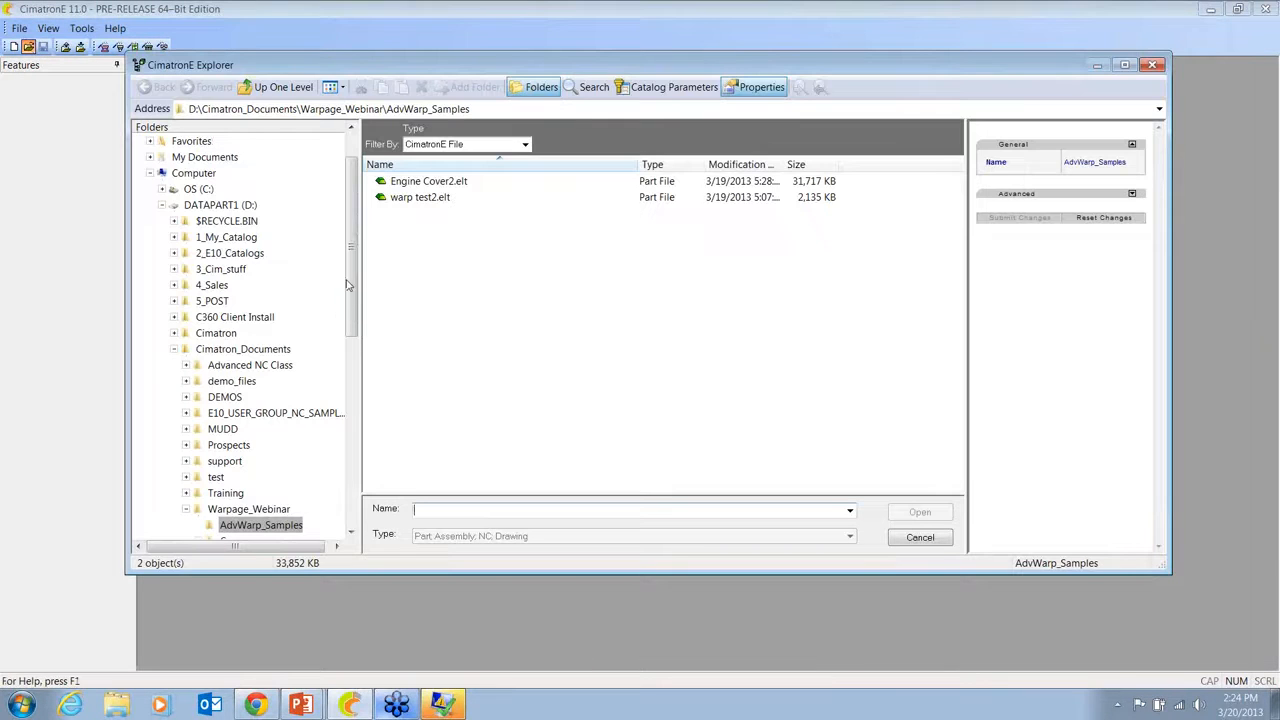
left_click_drag(348, 285, 350, 361)
left_click(243, 461)
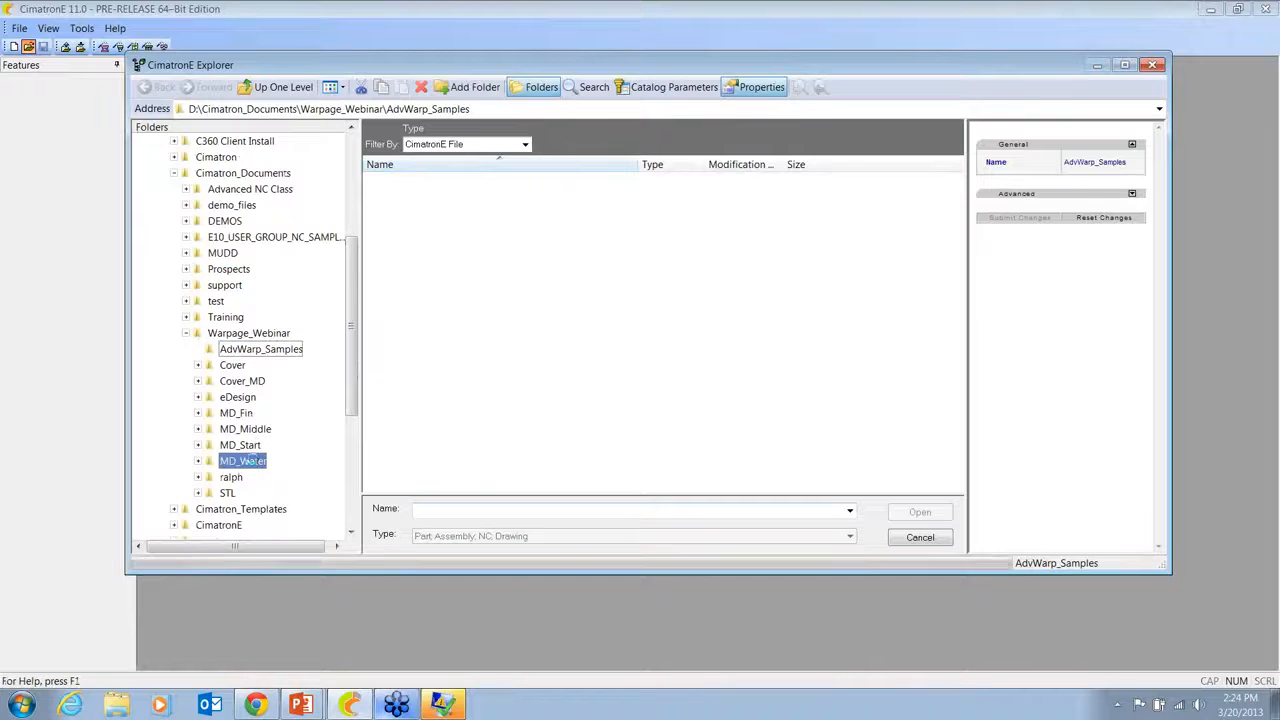
left_click(412, 310)
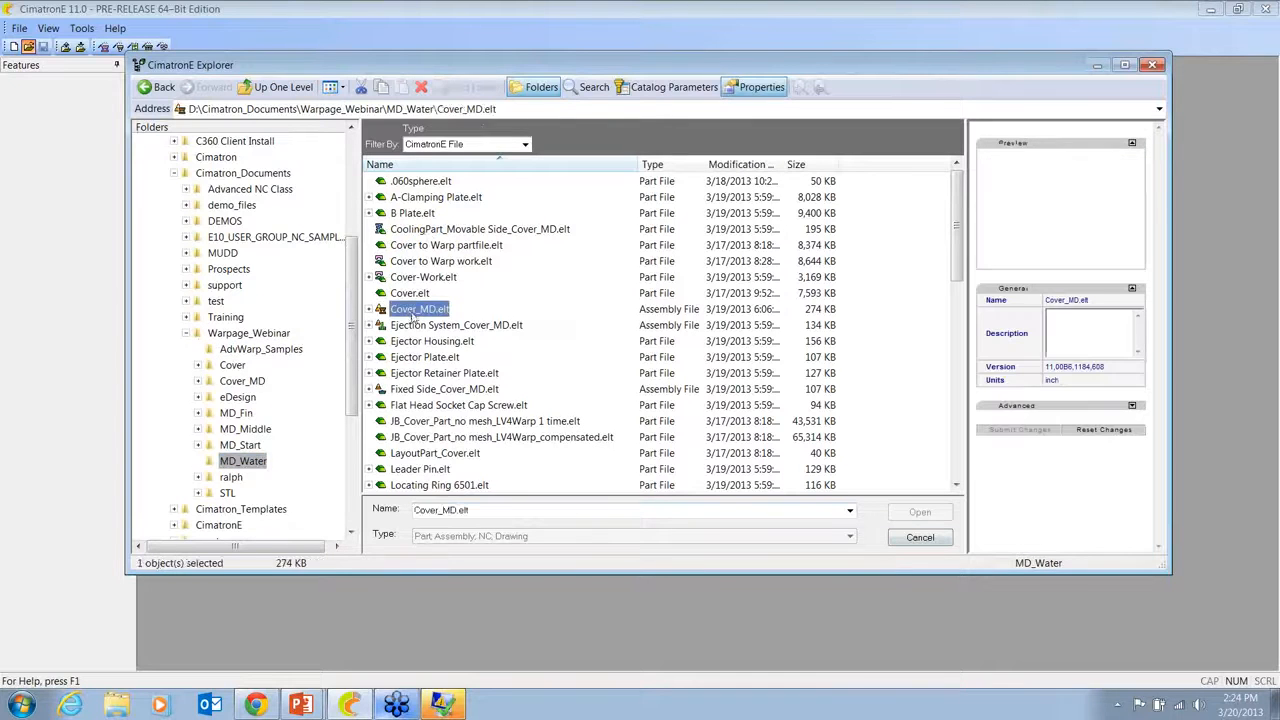
left_click(920, 513)
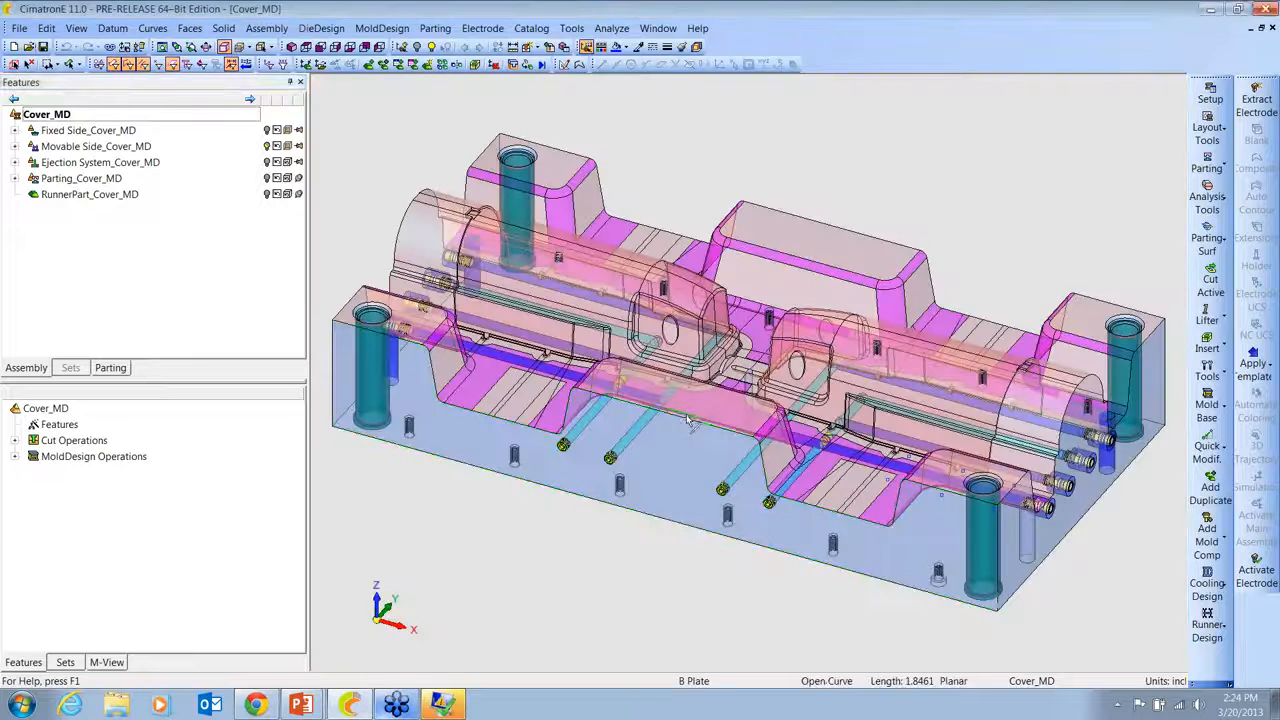
Step: Activate the Movable Side_Cover_MD subassembly of the mold for working on its underside
middle_click_drag(684, 421, 772, 483)
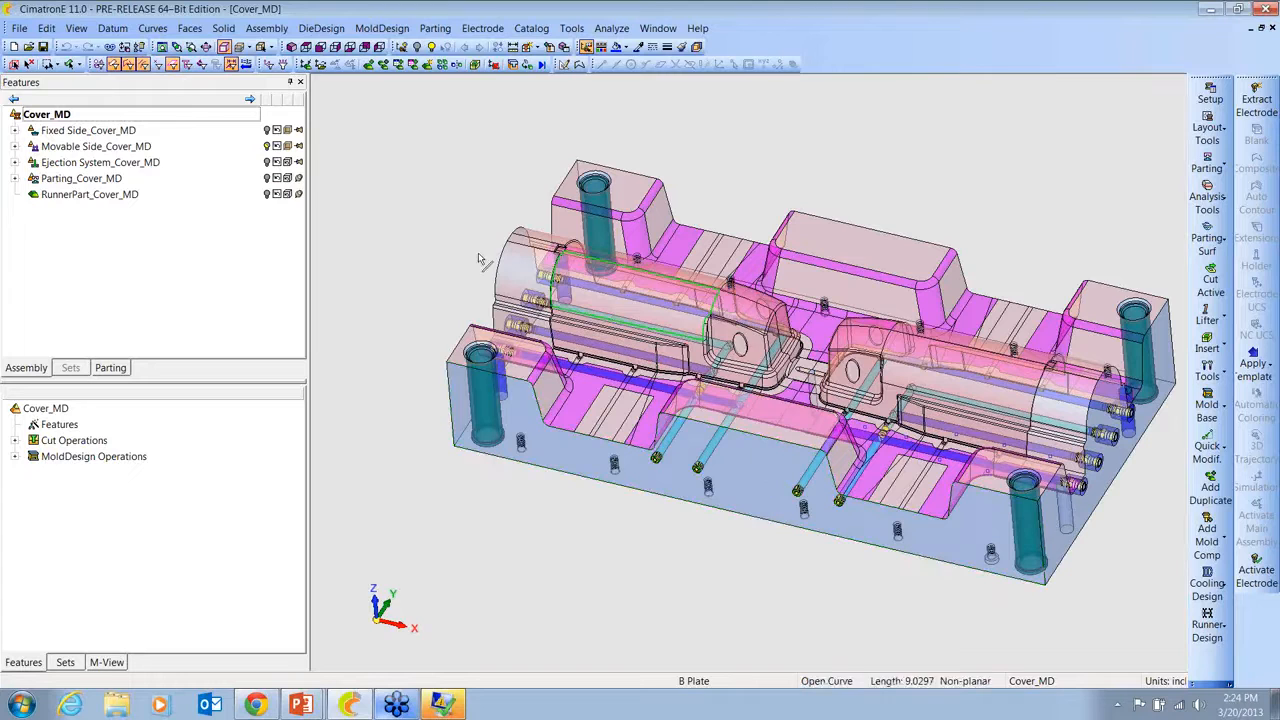
double_click(78, 147)
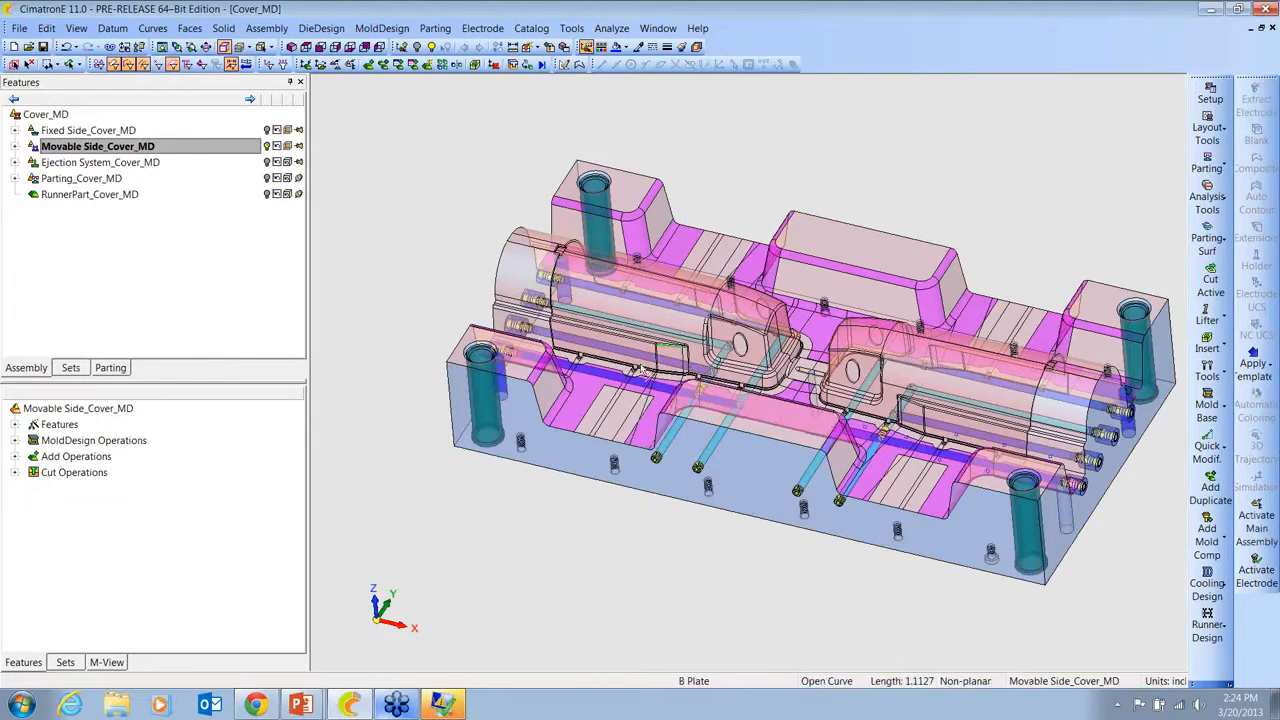
middle_click_drag(1088, 217, 904, 293)
scroll(920, 280, "up", 2)
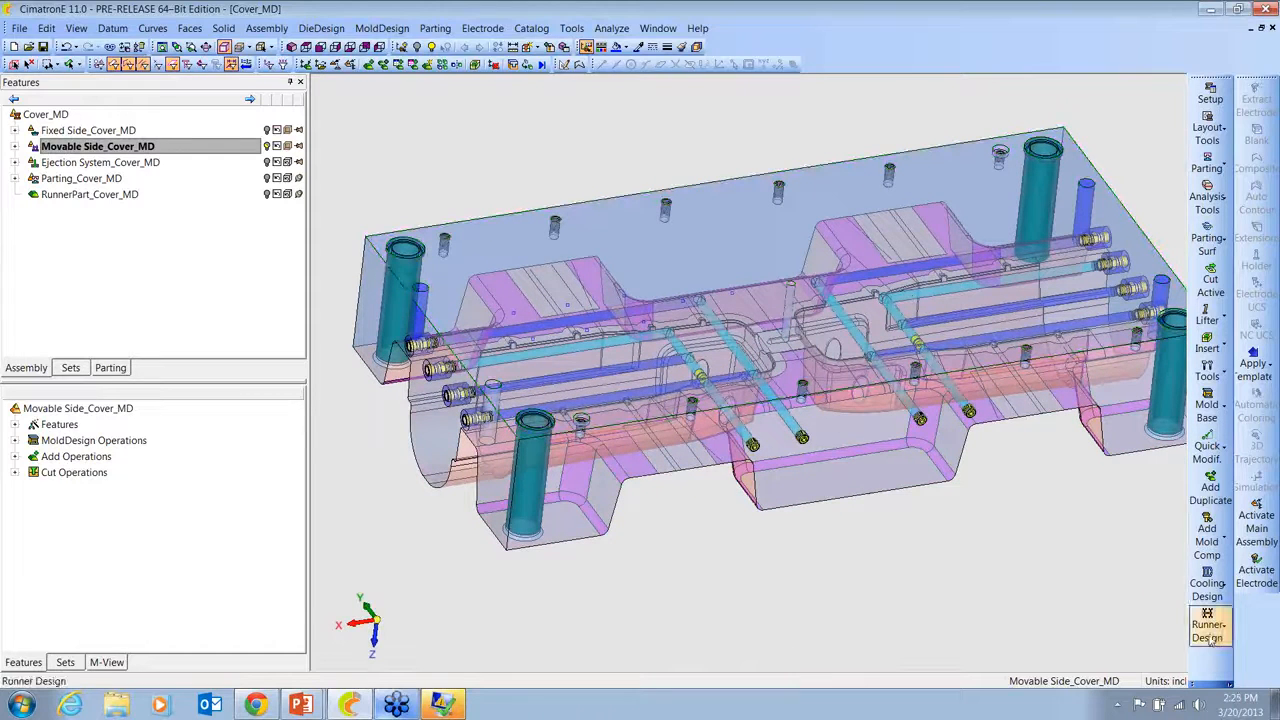
Step: Start adding a cooling item with channel and choose the PCS Inch straight plug baffle BB-375-12 in brass
left_click(1208, 590)
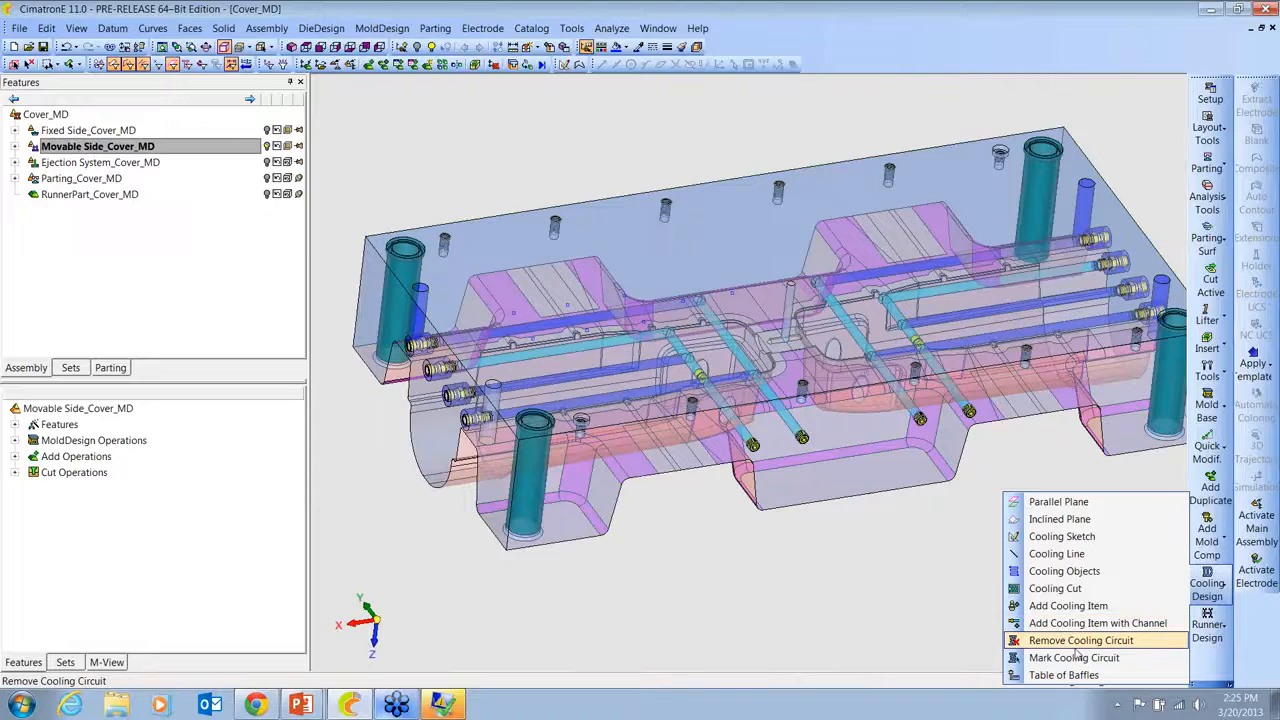
left_click(1092, 624)
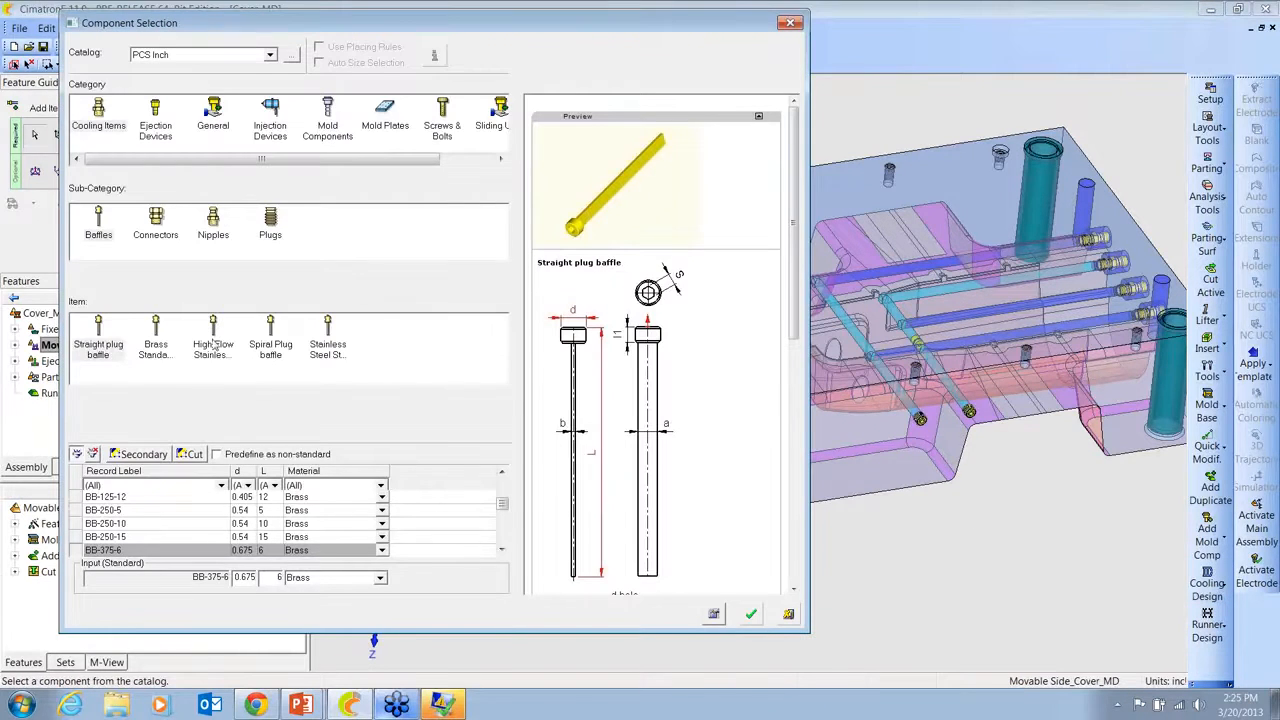
left_click(100, 346)
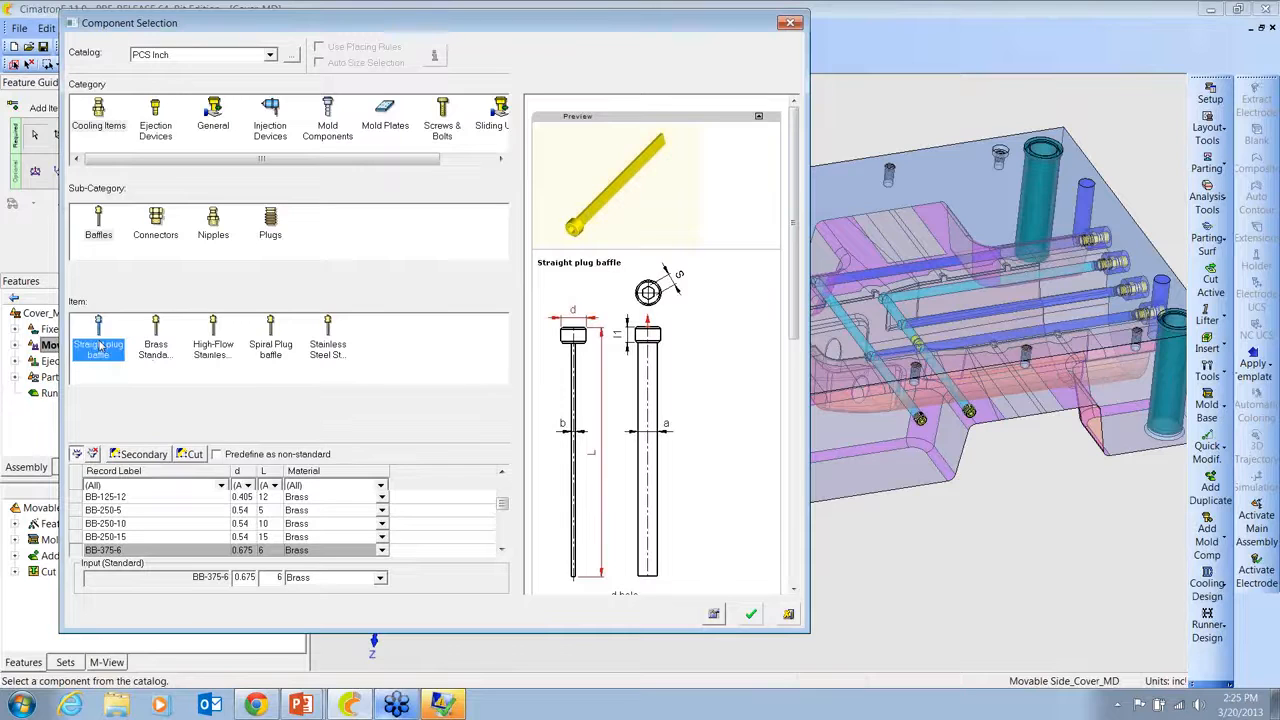
left_click(381, 551)
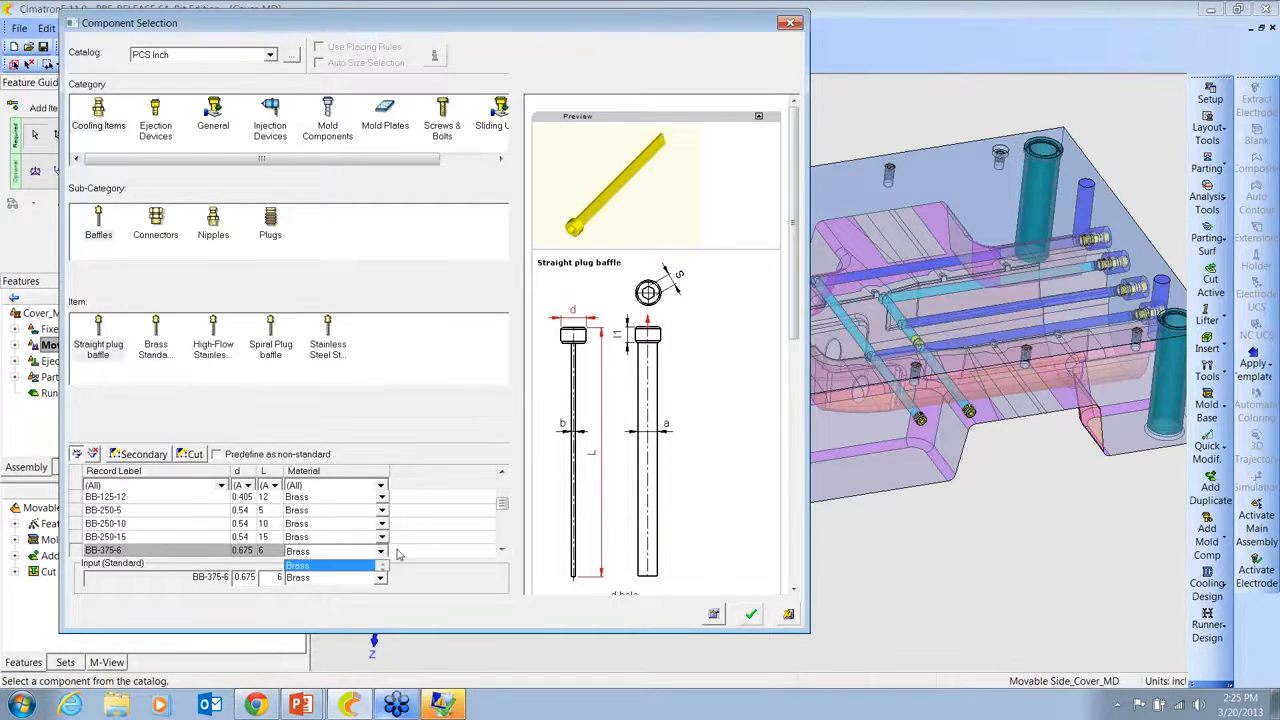
left_click(283, 548)
scroll(463, 540, "down", 1)
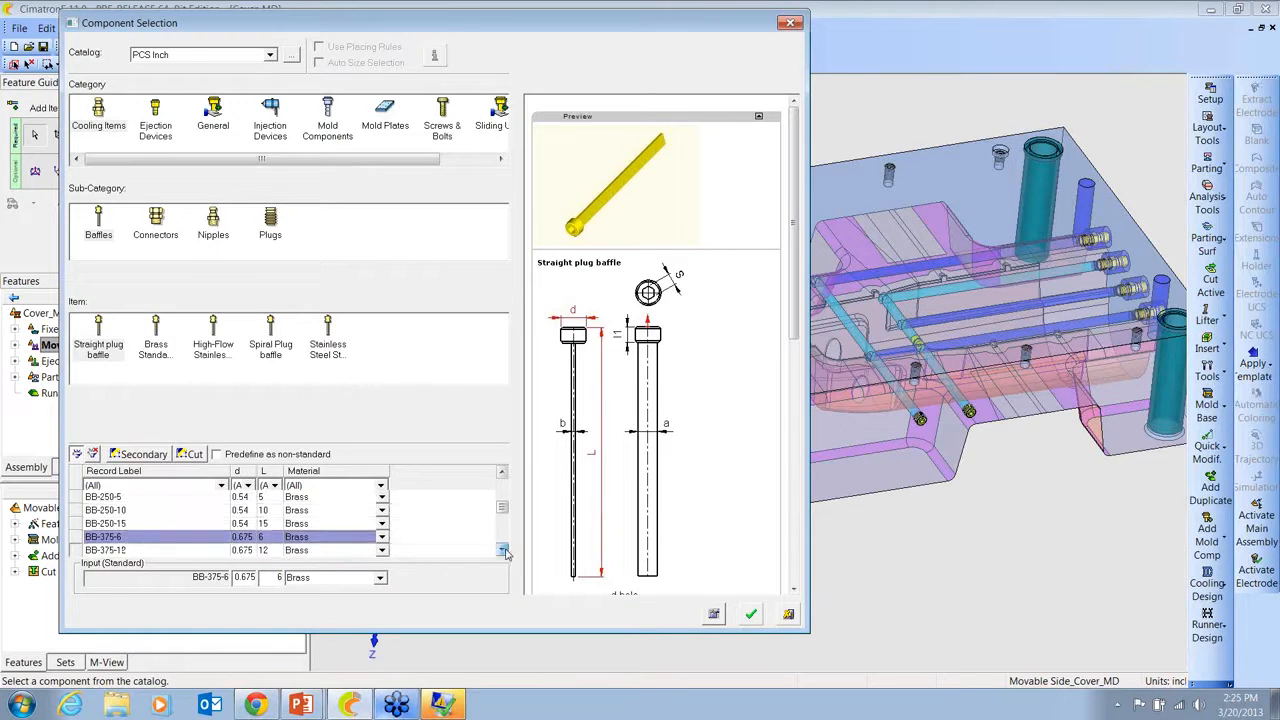
left_click(214, 538)
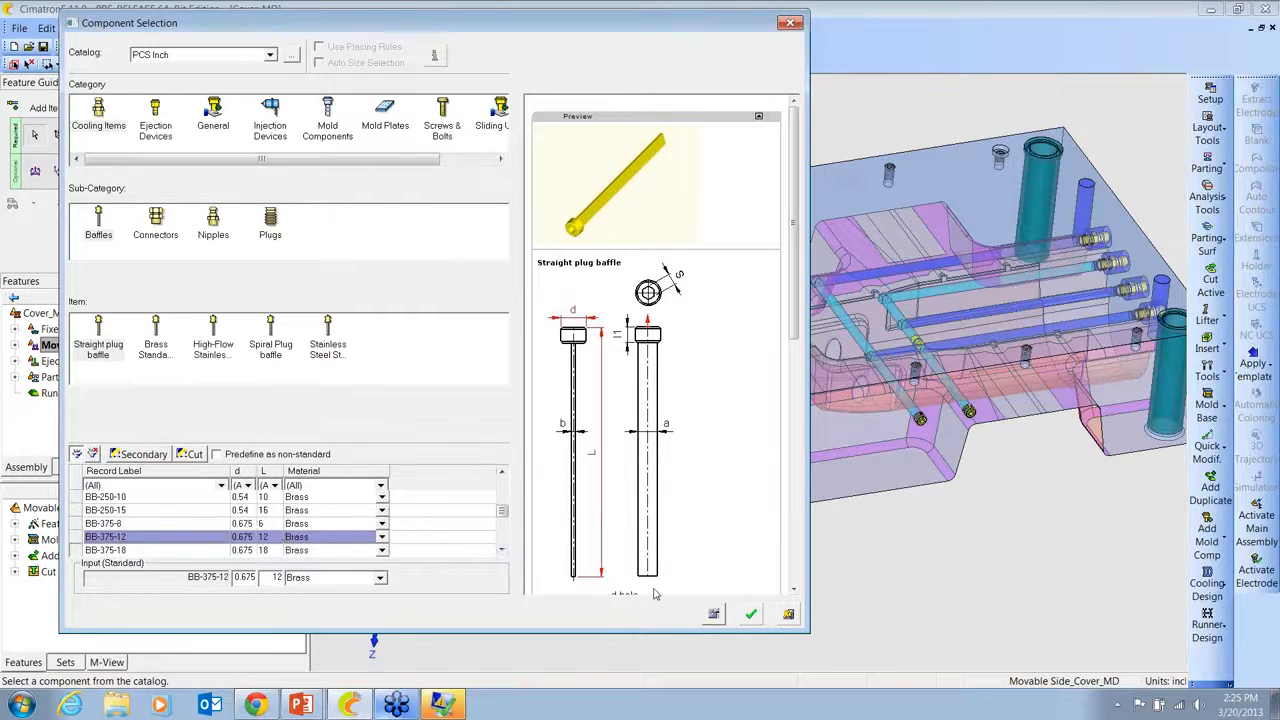
left_click(752, 616)
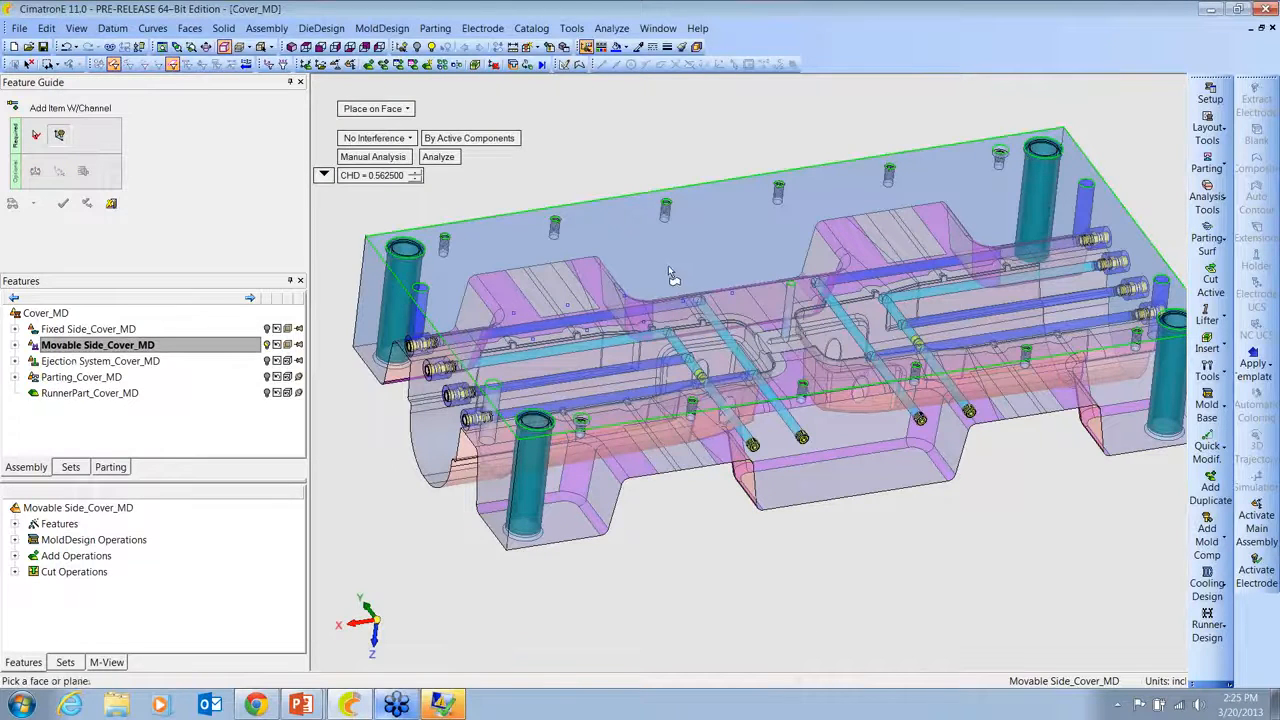
Step: Place eight baffles at the existing points on the underside of the B Plate and turn on snapping
left_click(668, 265)
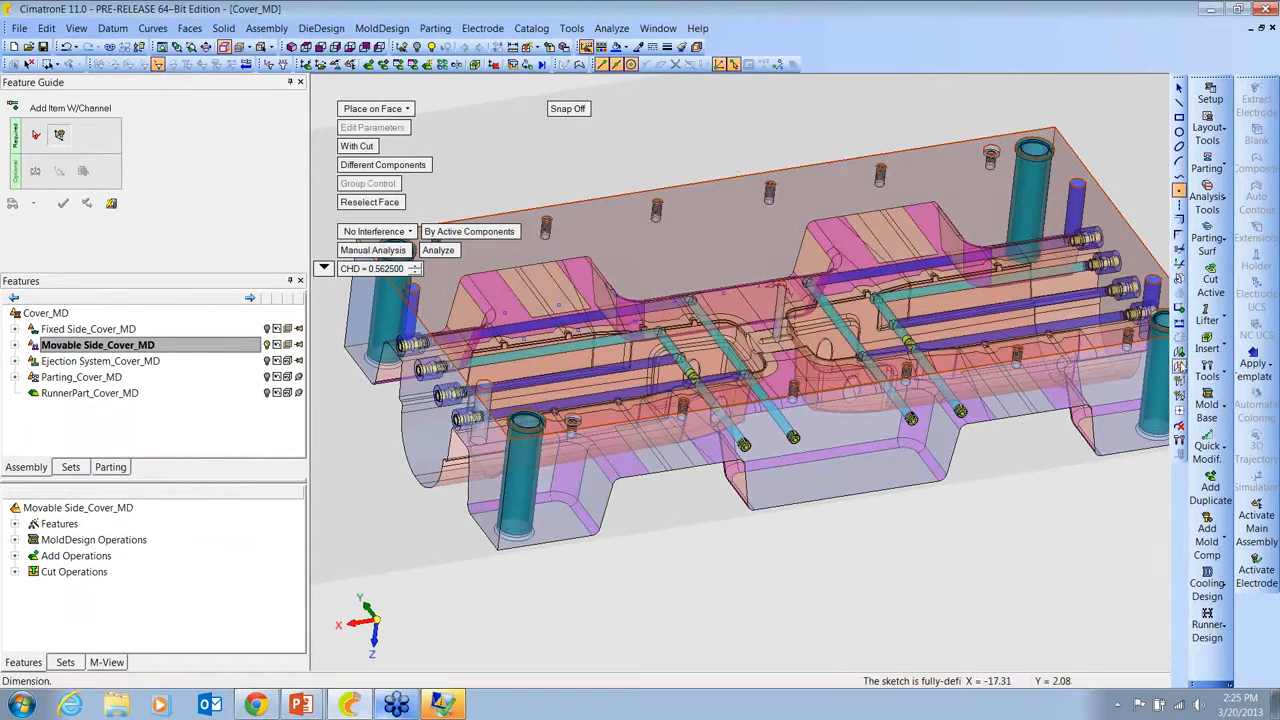
left_click(1180, 352)
middle_click(562, 309)
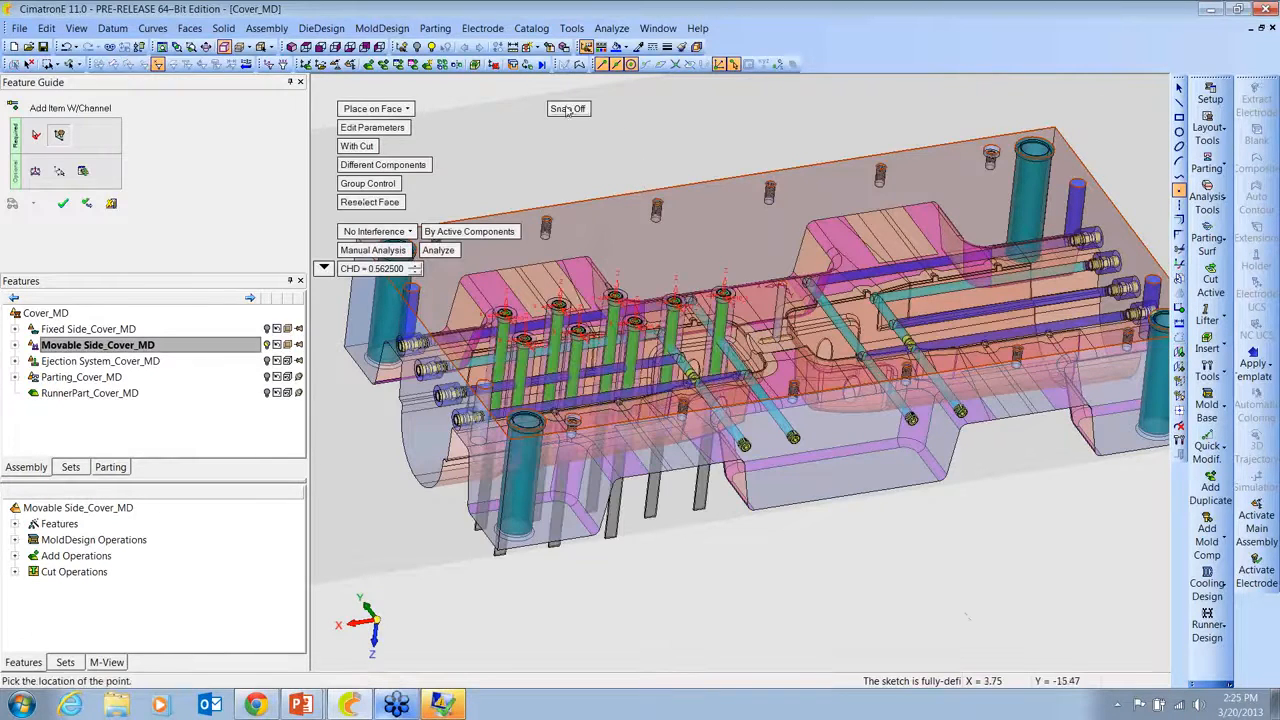
middle_click(852, 383)
Step: Examine the depth of the placed baffles and their channels relative to the cooling lines and the core surface
left_click_drag(852, 381, 775, 268, "ctrl")
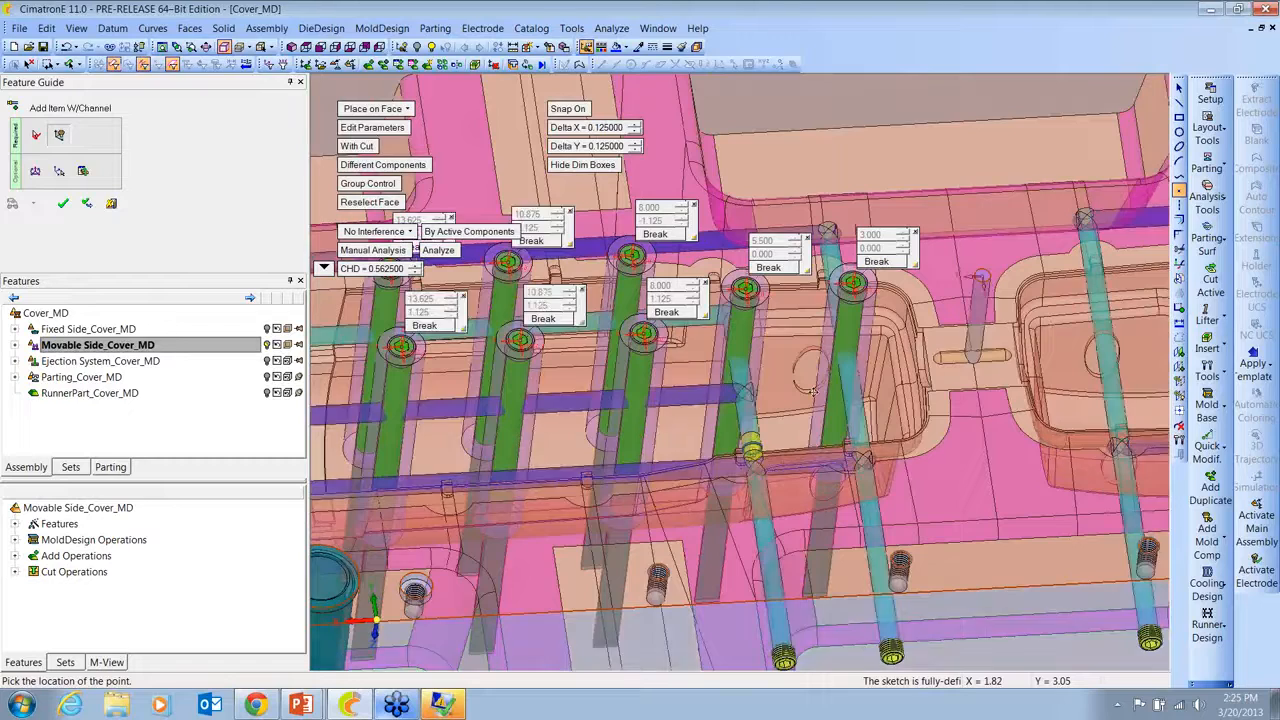
middle_click_drag(775, 268, 908, 295, "ctrl")
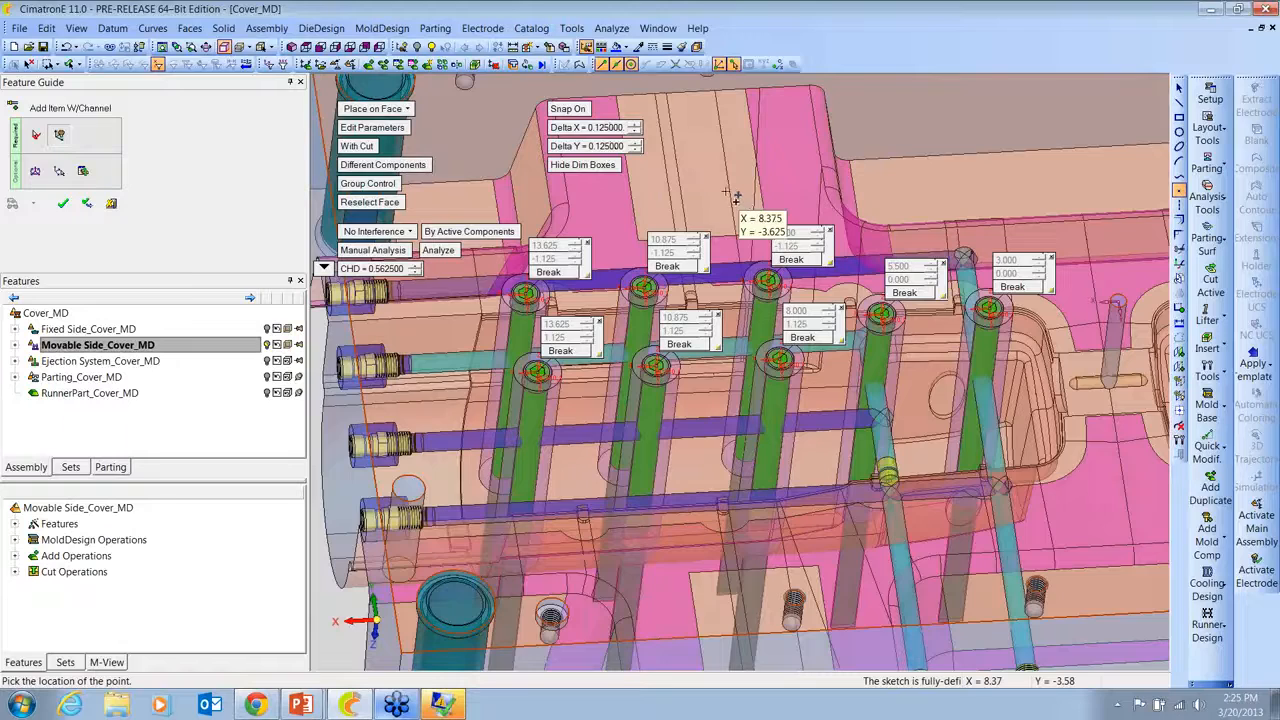
left_click_drag(726, 191, 724, 193, "ctrl")
middle_click_drag(722, 192, 745, 400)
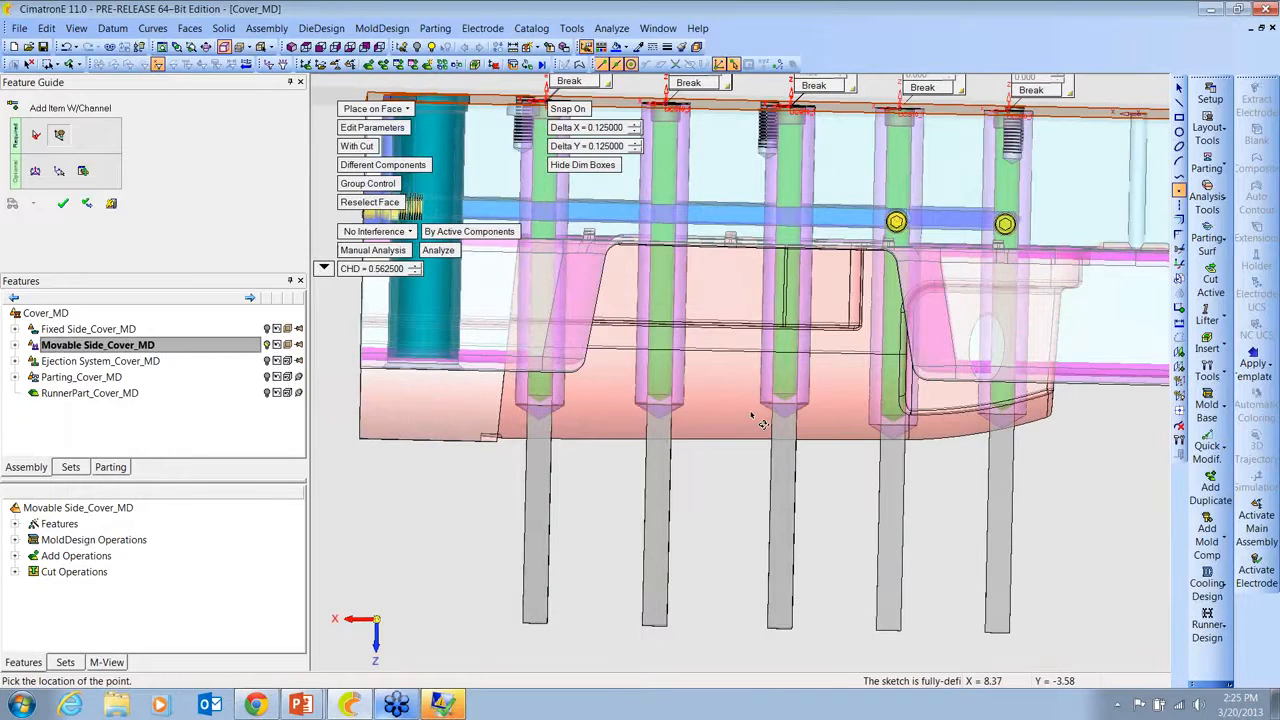
scroll(752, 415, "up", 3)
middle_click_drag(706, 349, 646, 312, "ctrl")
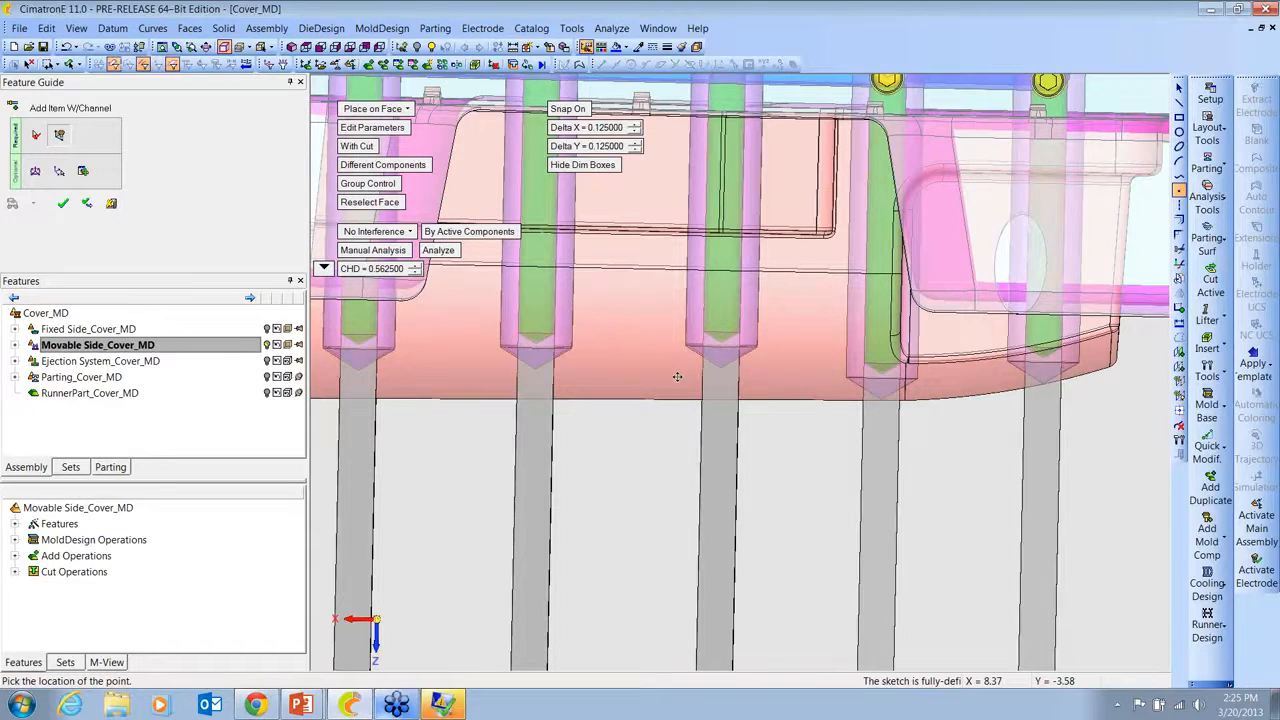
middle_click_drag(653, 372, 769, 357)
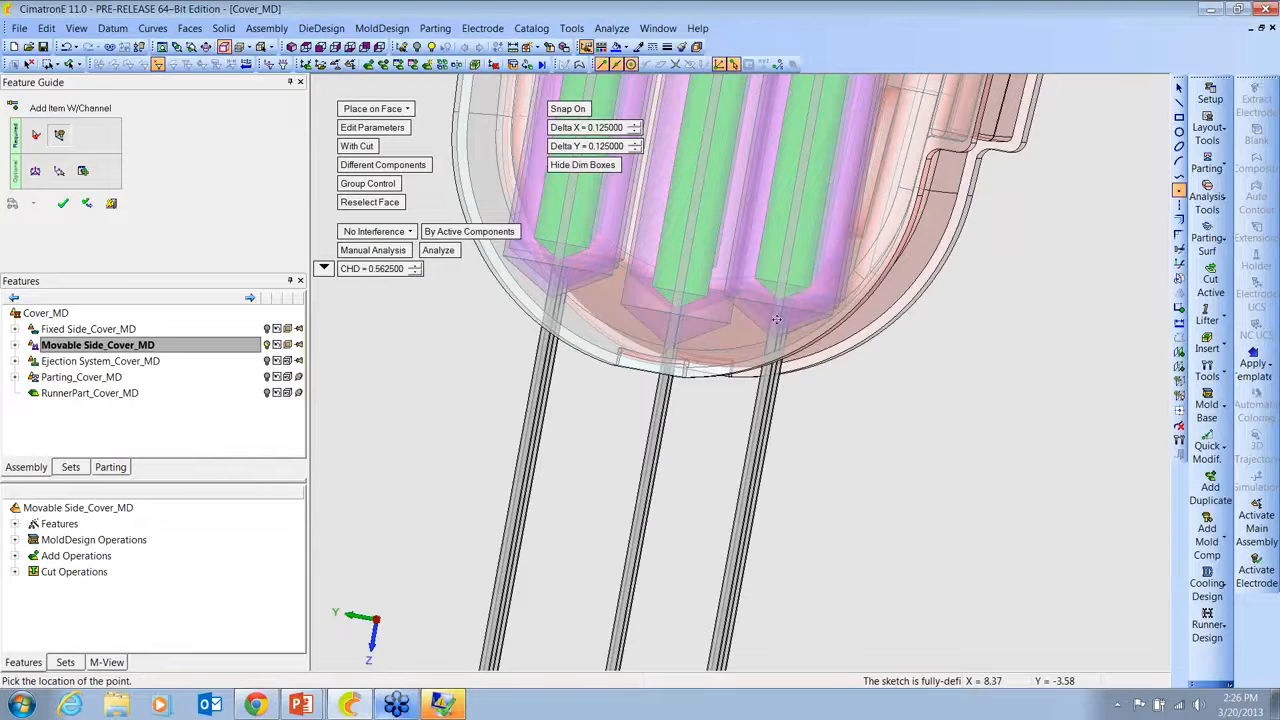
left_click_drag(863, 317, 740, 500, "ctrl")
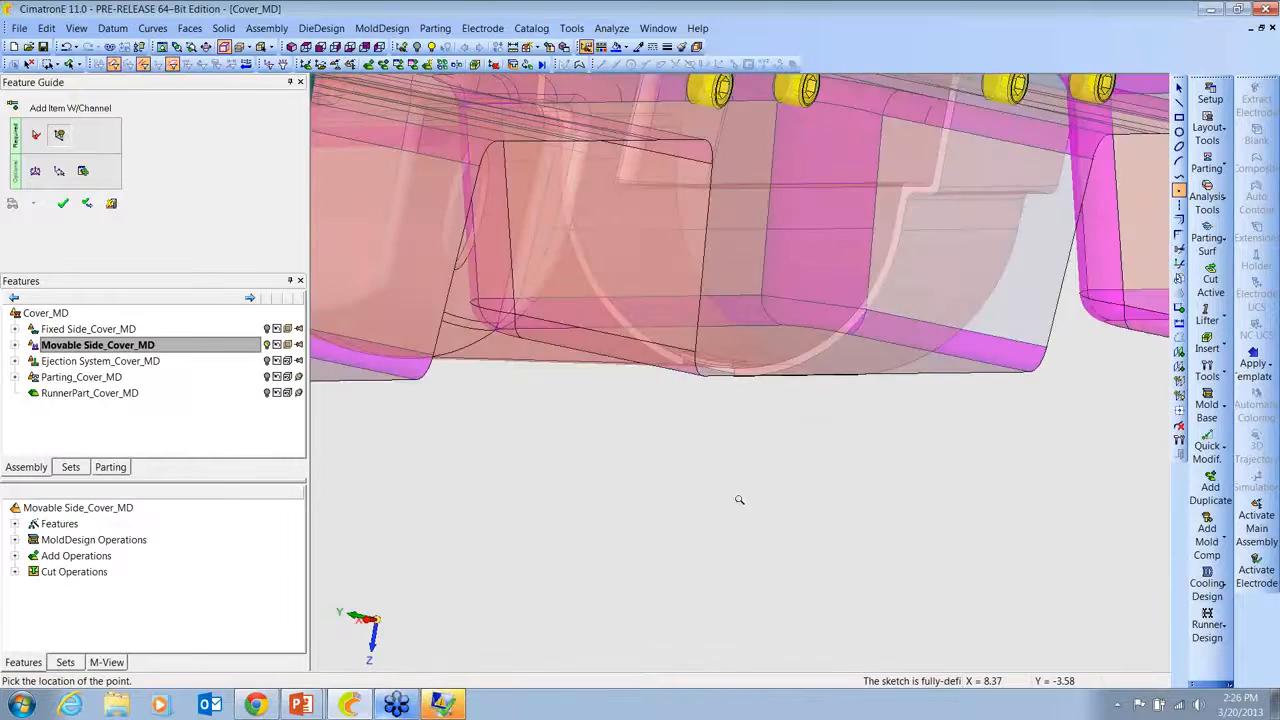
right_click_drag(740, 500, 683, 561, "ctrl")
left_click_drag(683, 561, 788, 412, "ctrl")
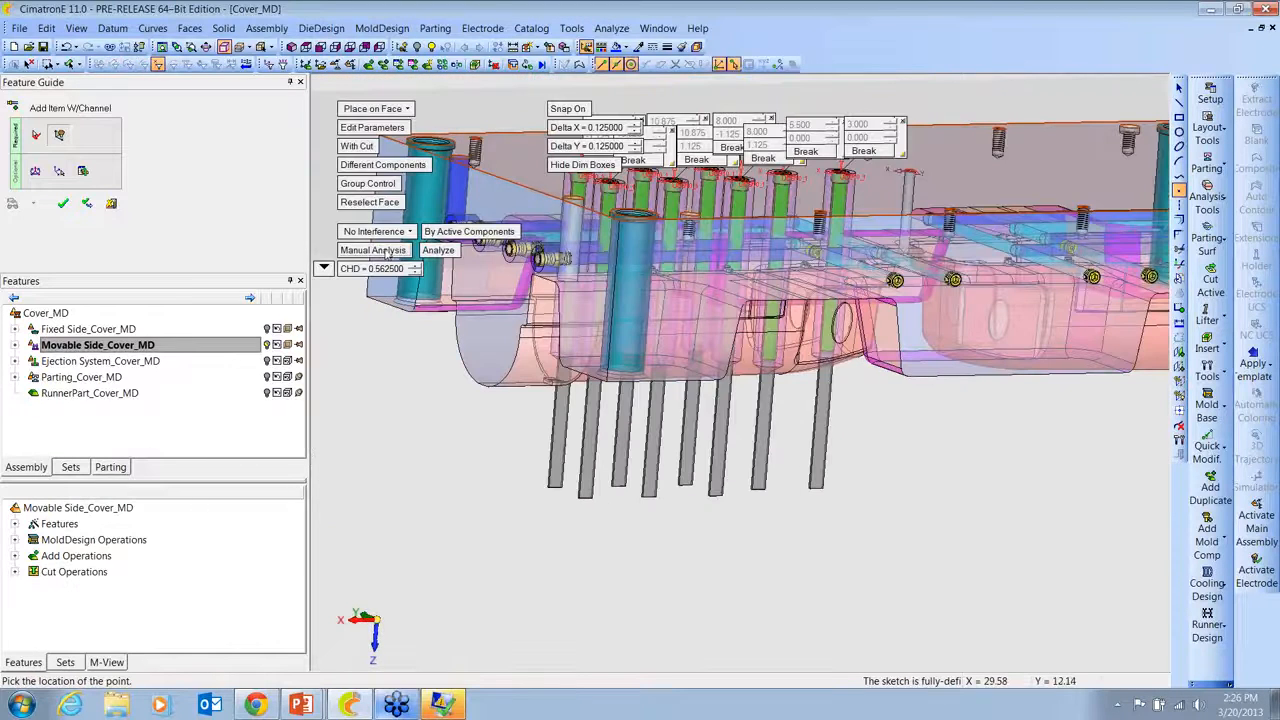
Step: Check the baffles for interference with the cooling lines using automatic analysis, and switch back to manual analysis
left_click(386, 252)
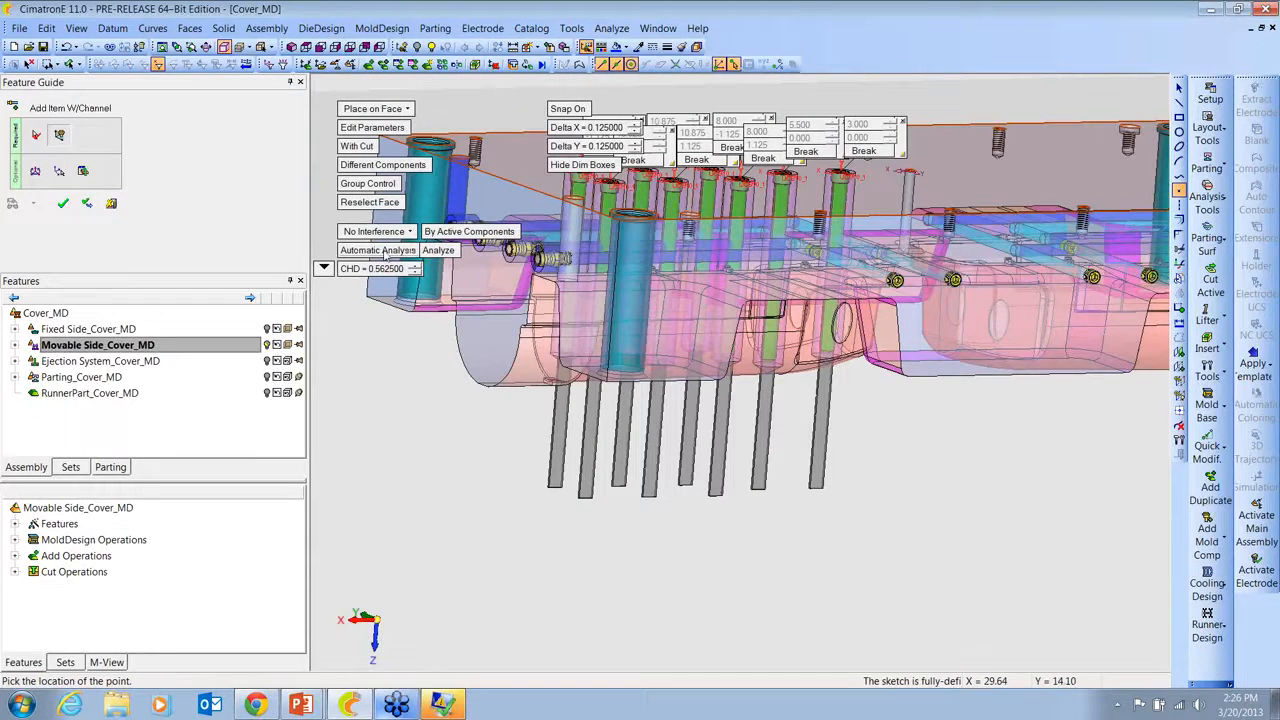
left_click(441, 252)
left_click(441, 252)
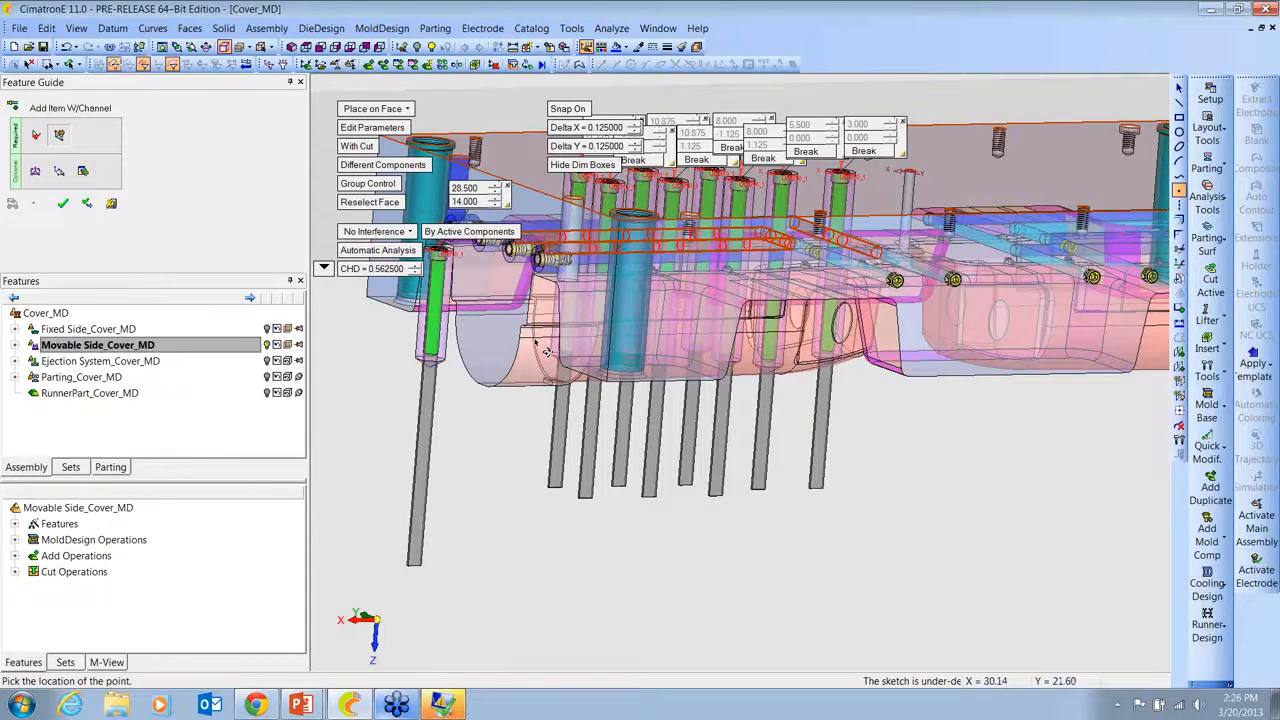
left_click_drag(537, 345, 545, 385, "ctrl")
middle_click_drag(545, 385, 728, 375, "ctrl")
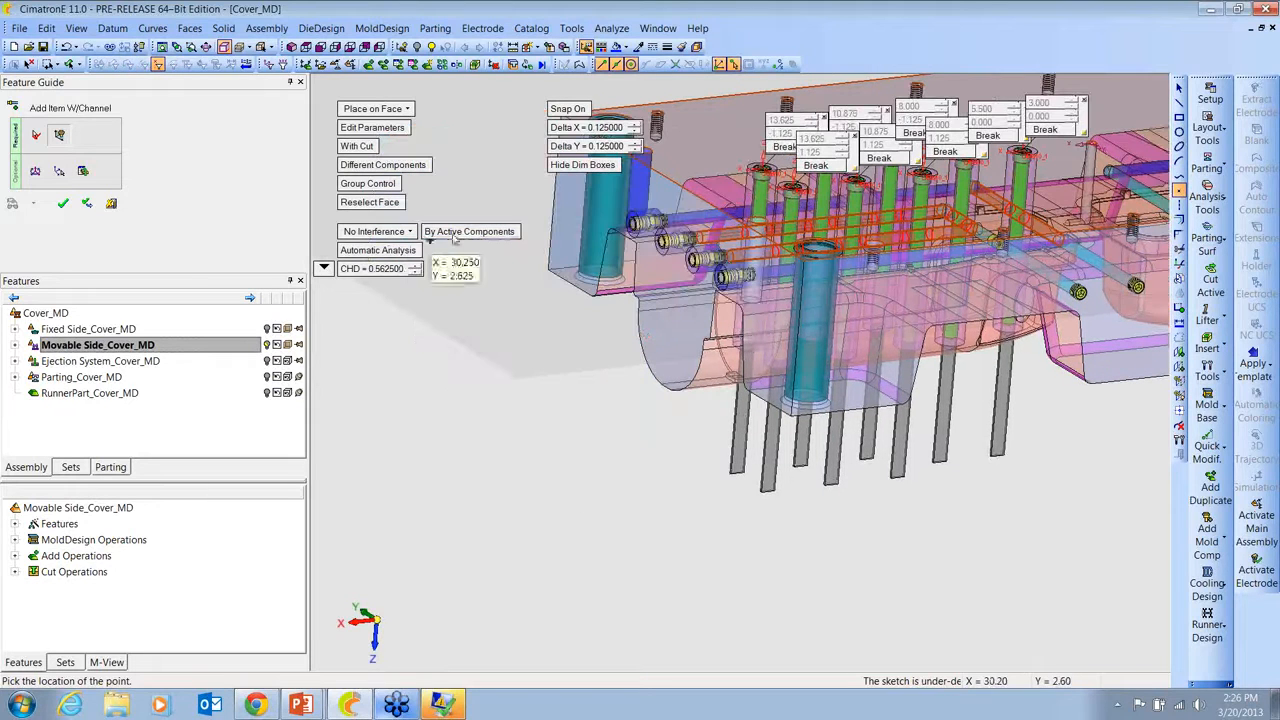
left_click(410, 251)
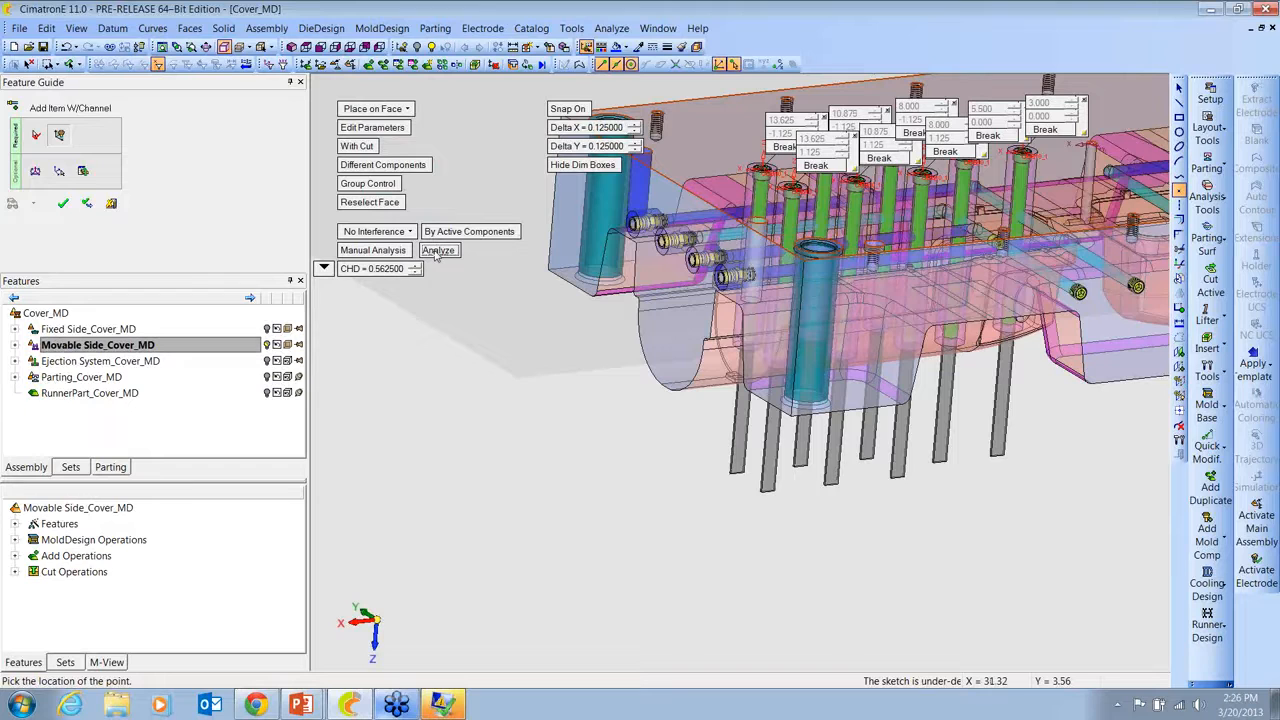
Step: Run the manual interference analysis on the placed baffles and set the interference check back to automatic analysis
left_click(435, 251)
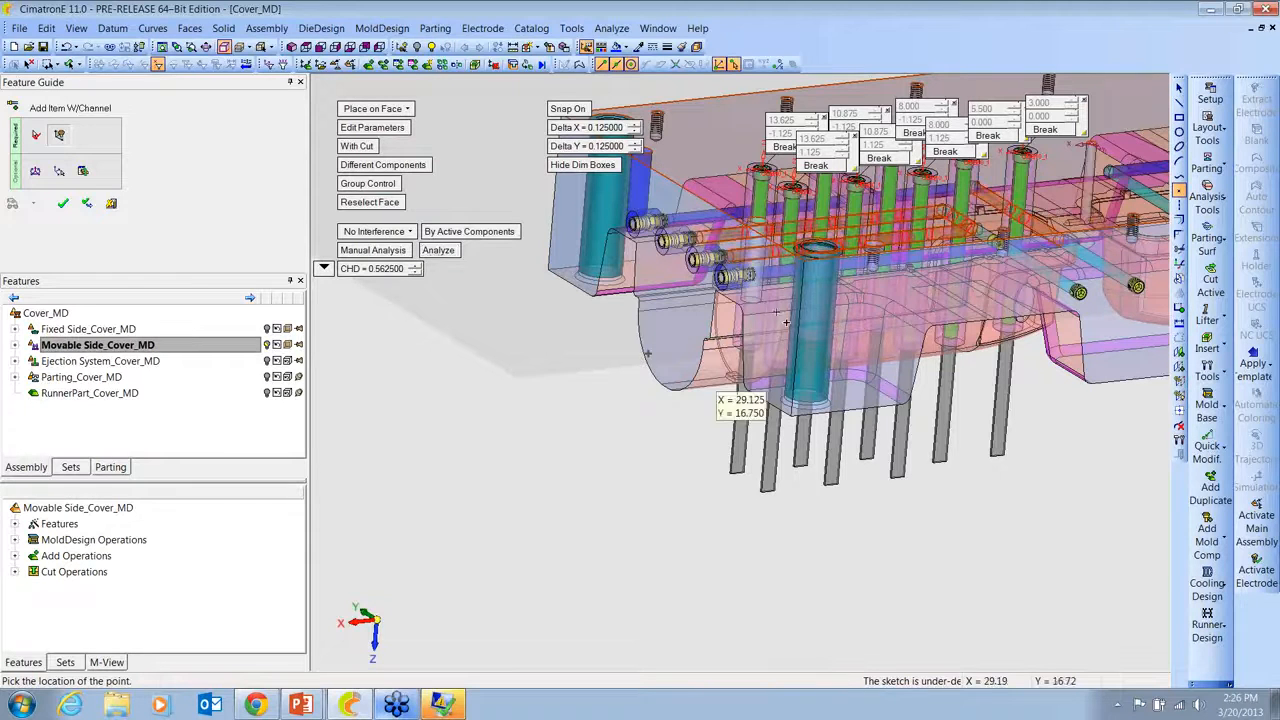
right_click_drag(792, 348, 788, 430, "ctrl")
left_click_drag(788, 430, 764, 476, "ctrl")
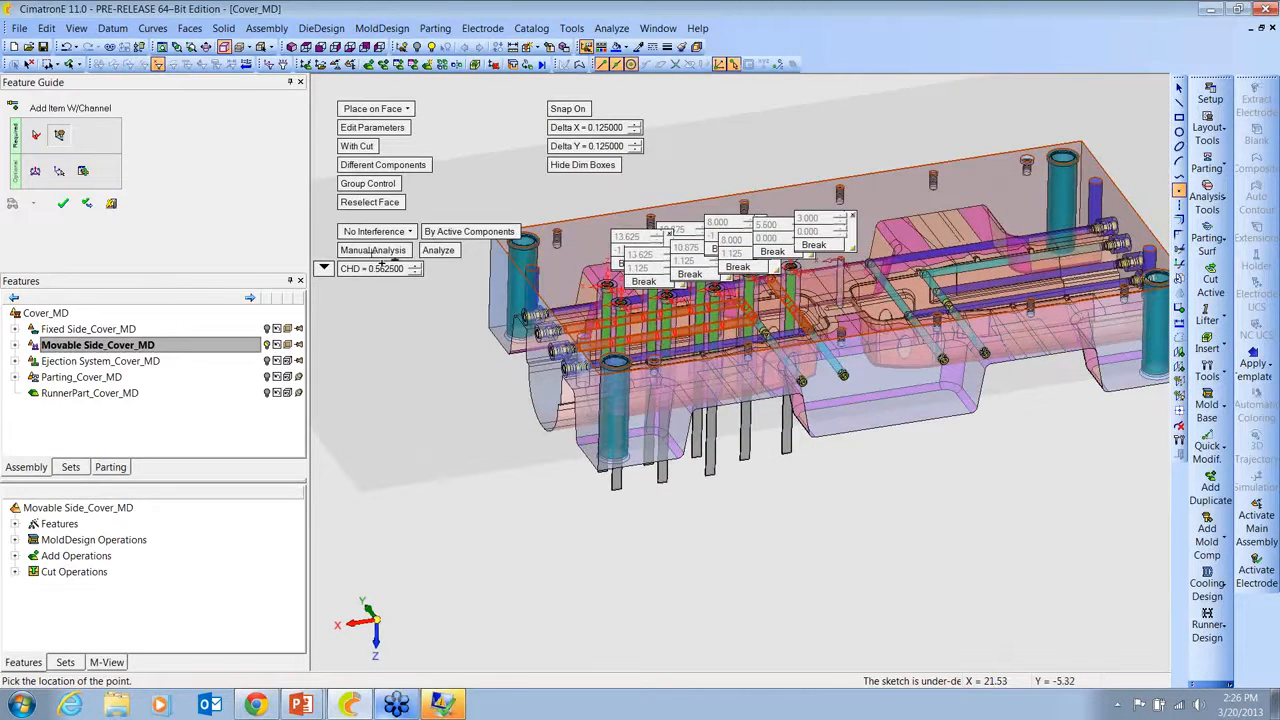
left_click(380, 252)
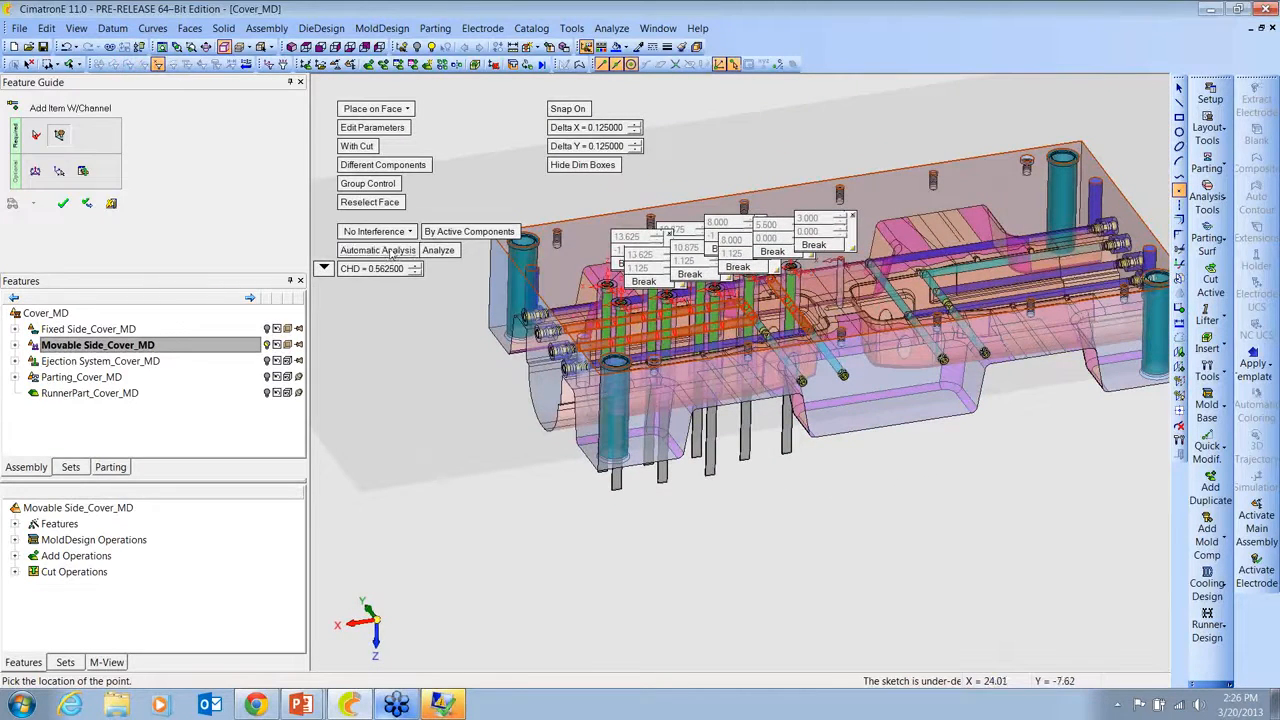
left_click(444, 252)
left_click(445, 253)
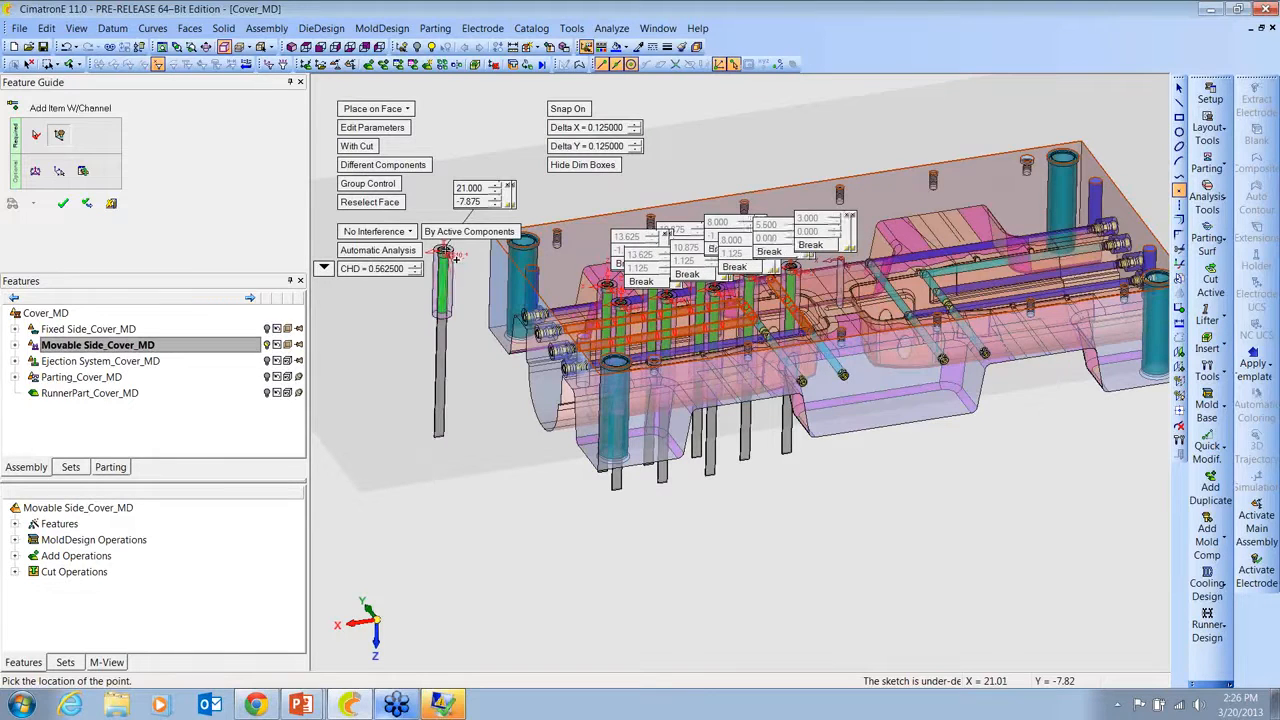
left_click(513, 187)
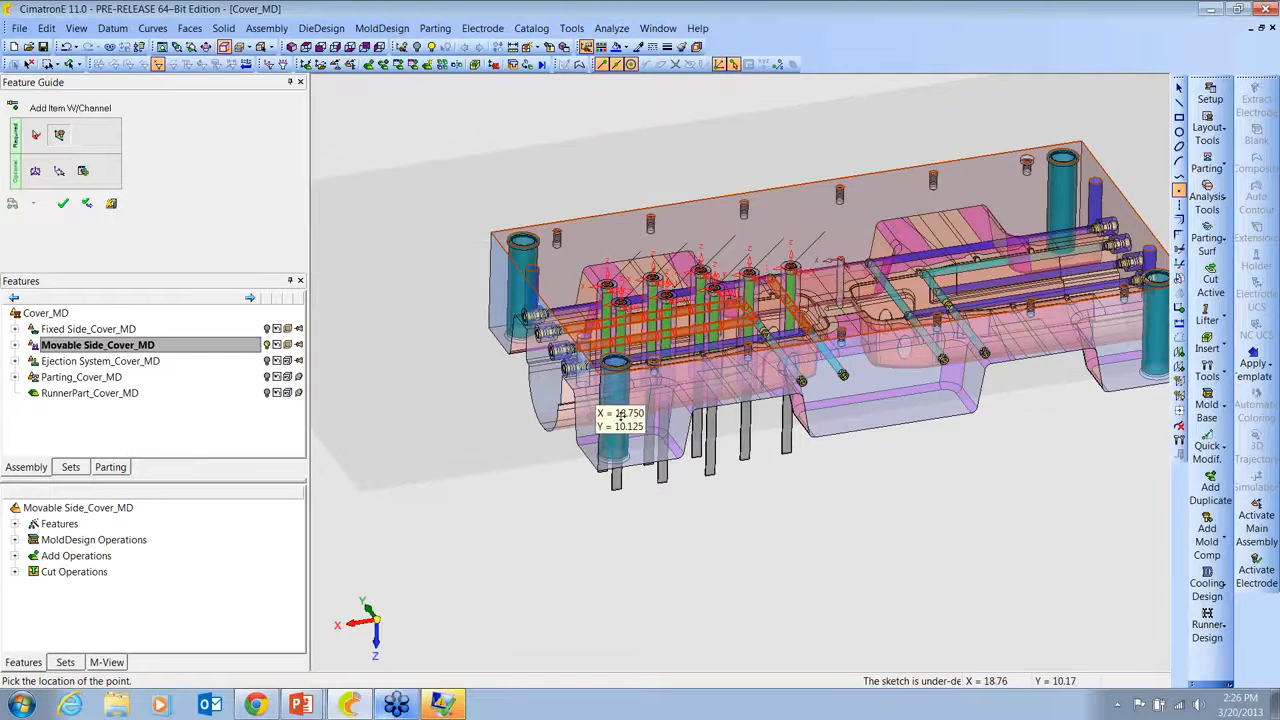
Step: Replace the selected baffle component with the DME inch BB straight plug baffle BB4012, 0.675 diameter, 12 long, in brass
left_click(35, 136)
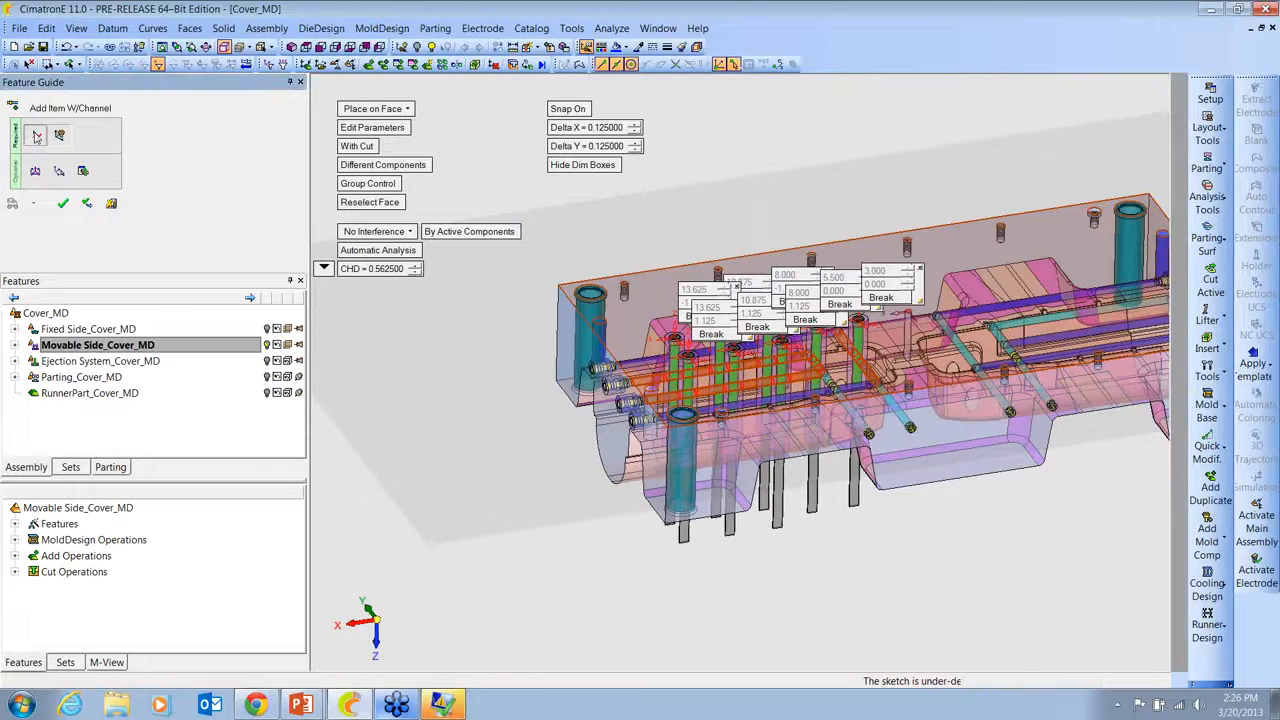
left_click(270, 54)
left_click(190, 80)
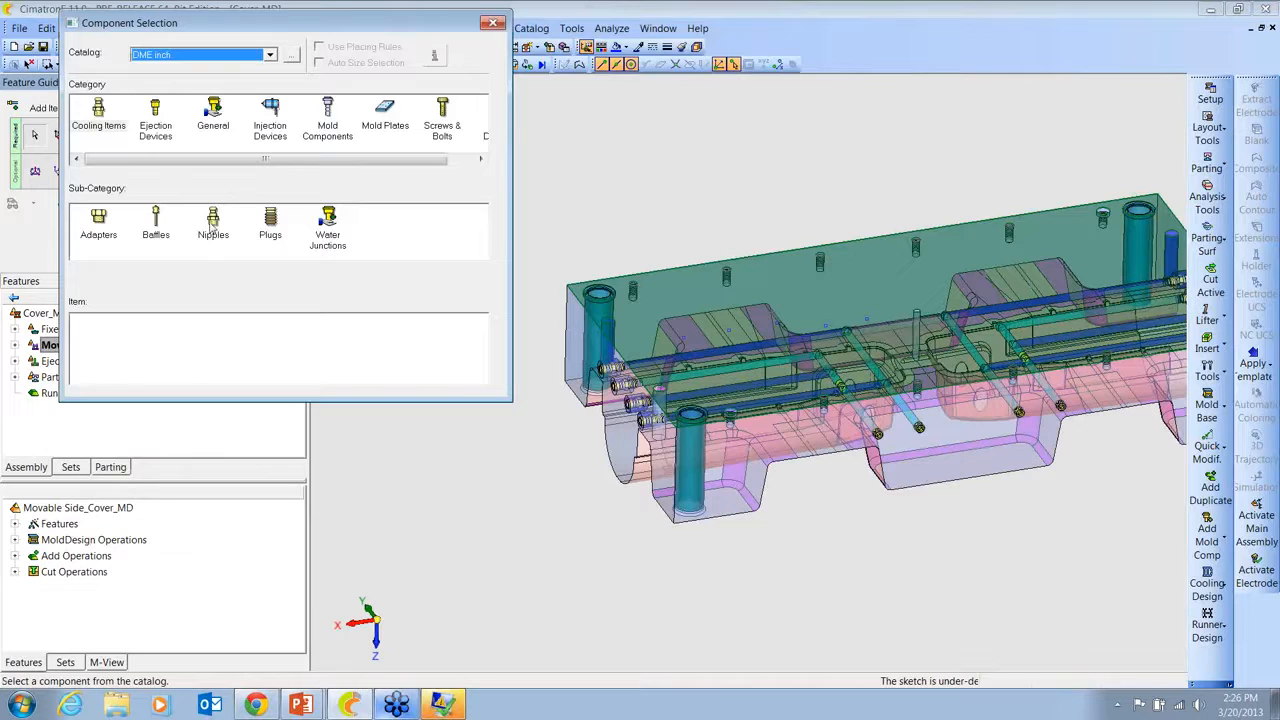
left_click(156, 220)
left_click(98, 345)
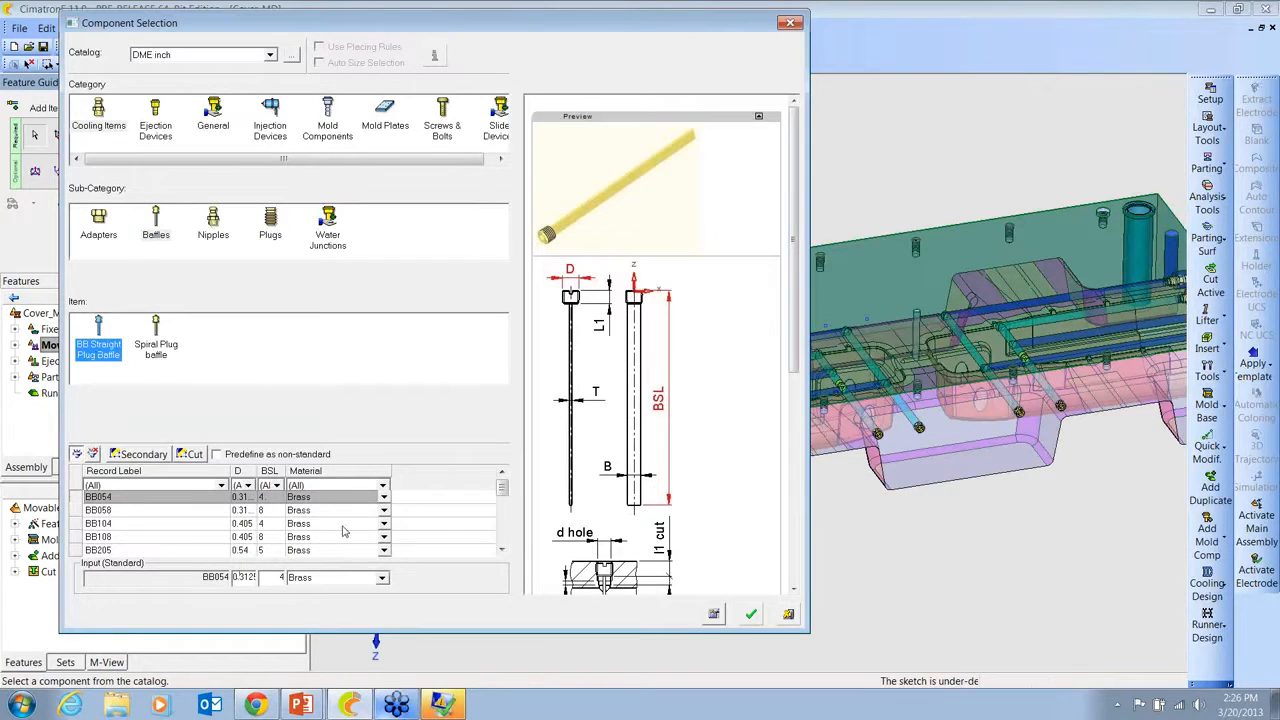
left_click(248, 485)
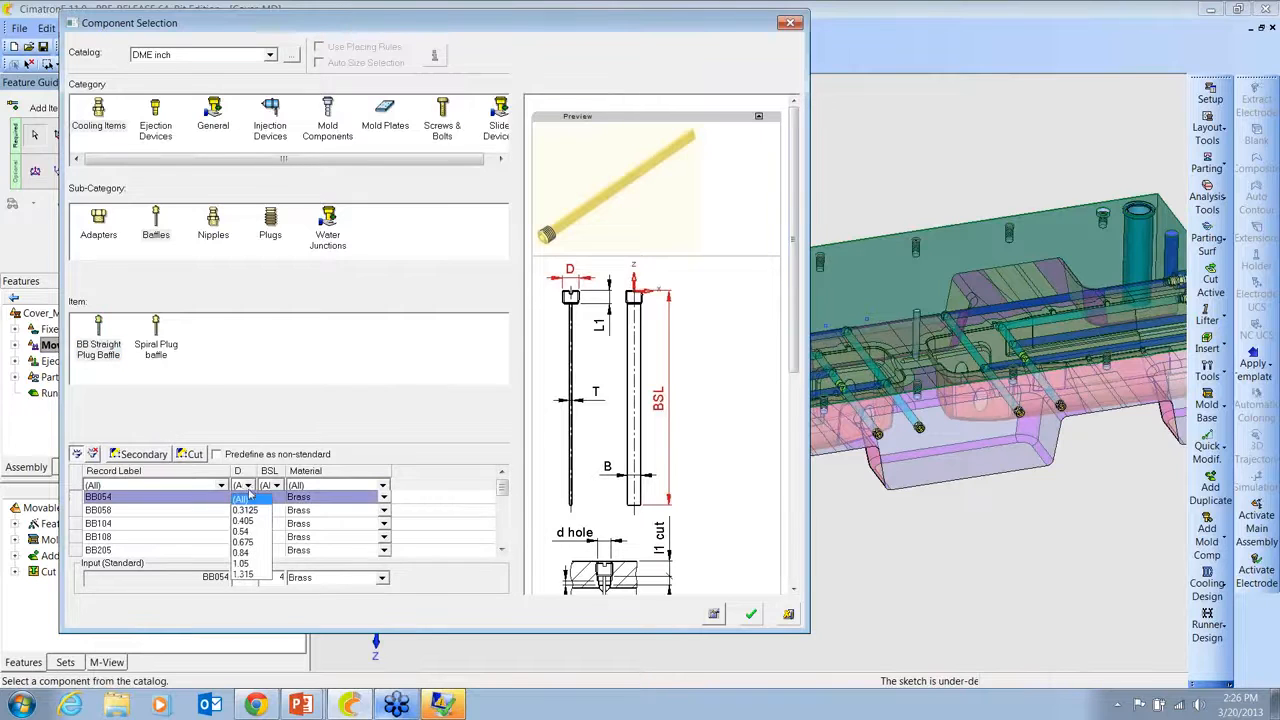
left_click(243, 541)
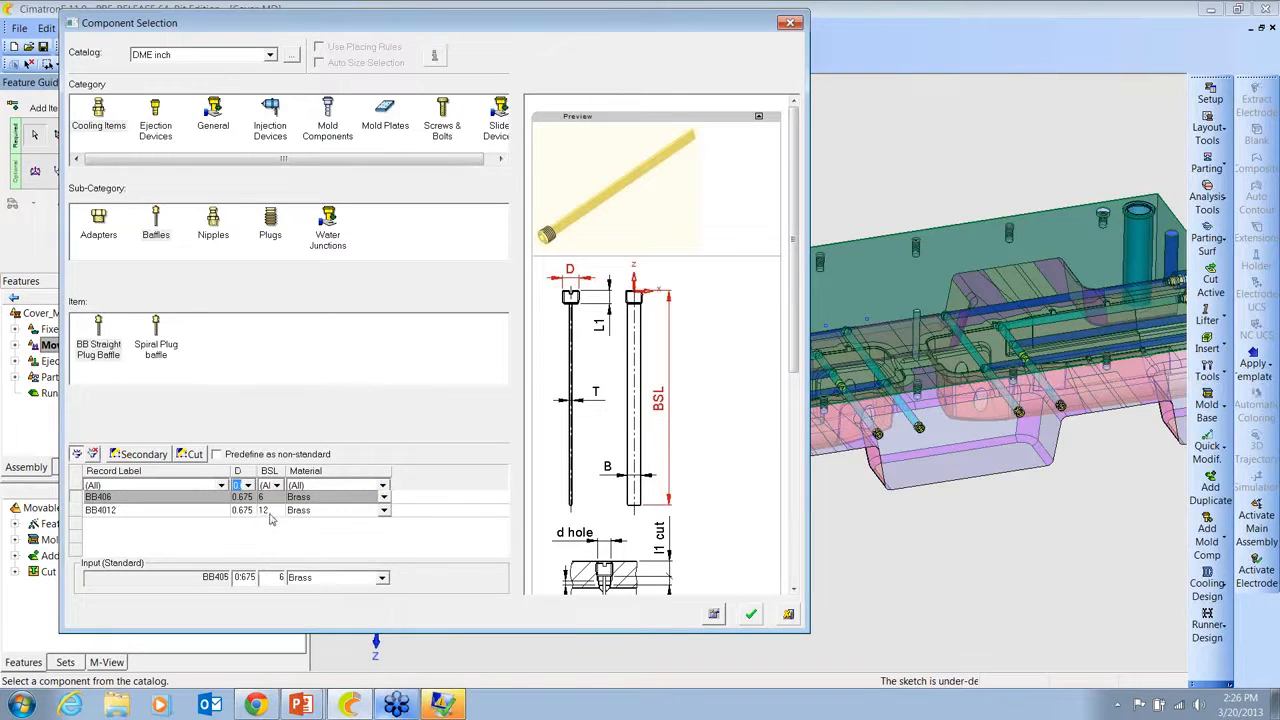
left_click(270, 511)
left_click(750, 614)
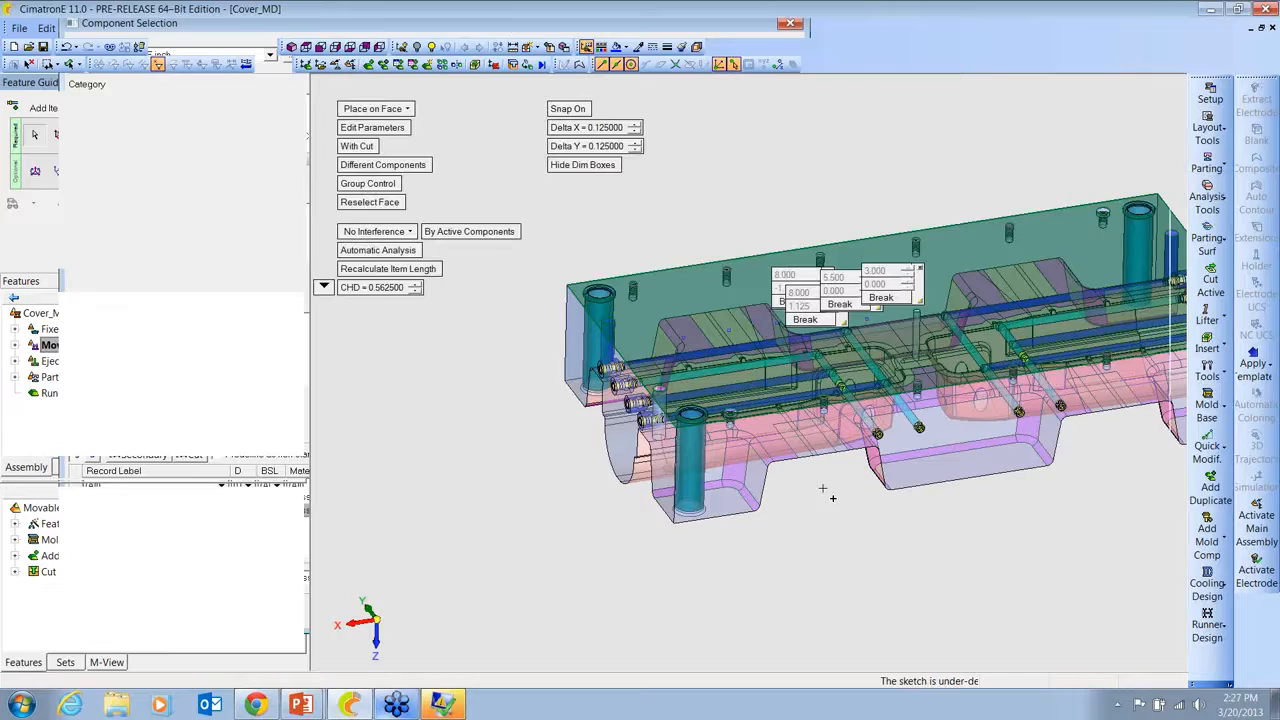
Step: Rotate all the placed baffles 90 degrees about their Z axis
scroll(778, 506, "up", 5)
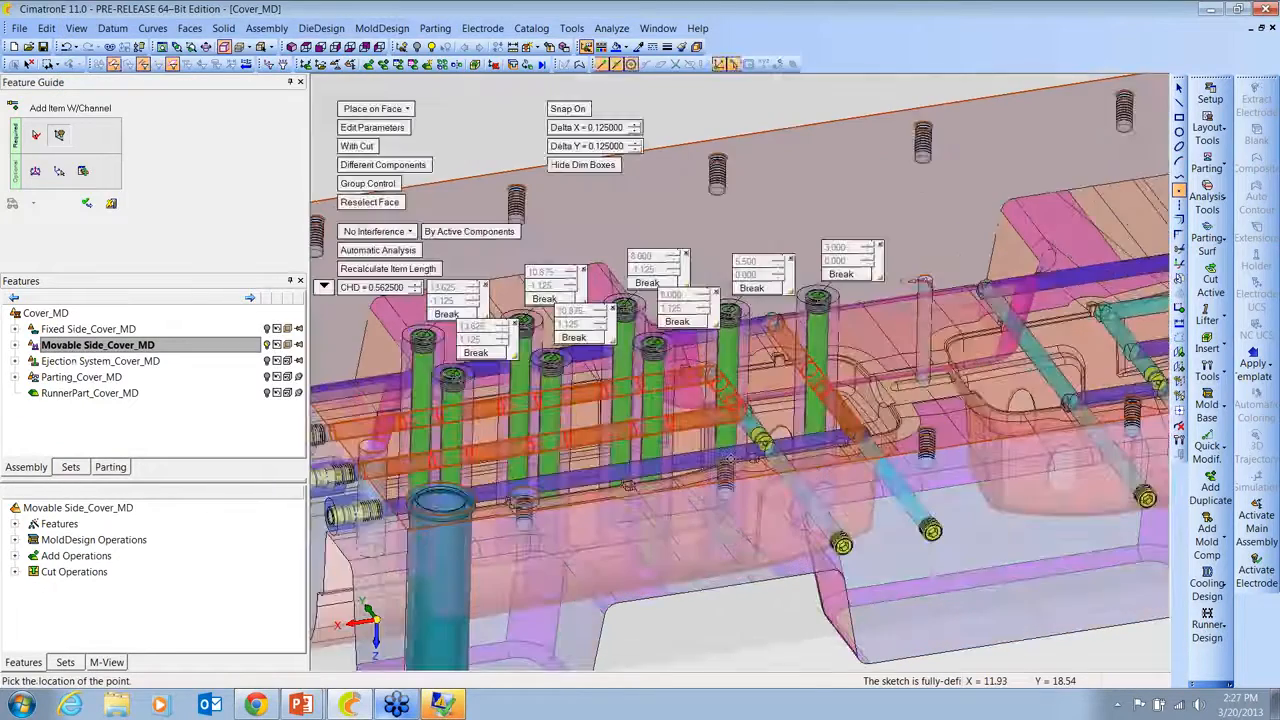
mouse_move(730, 458)
middle_mouse_down()
mouse_move(706, 356)
mouse_move(728, 374)
mouse_move(722, 364)
mouse_move(735, 448)
middle_mouse_up()
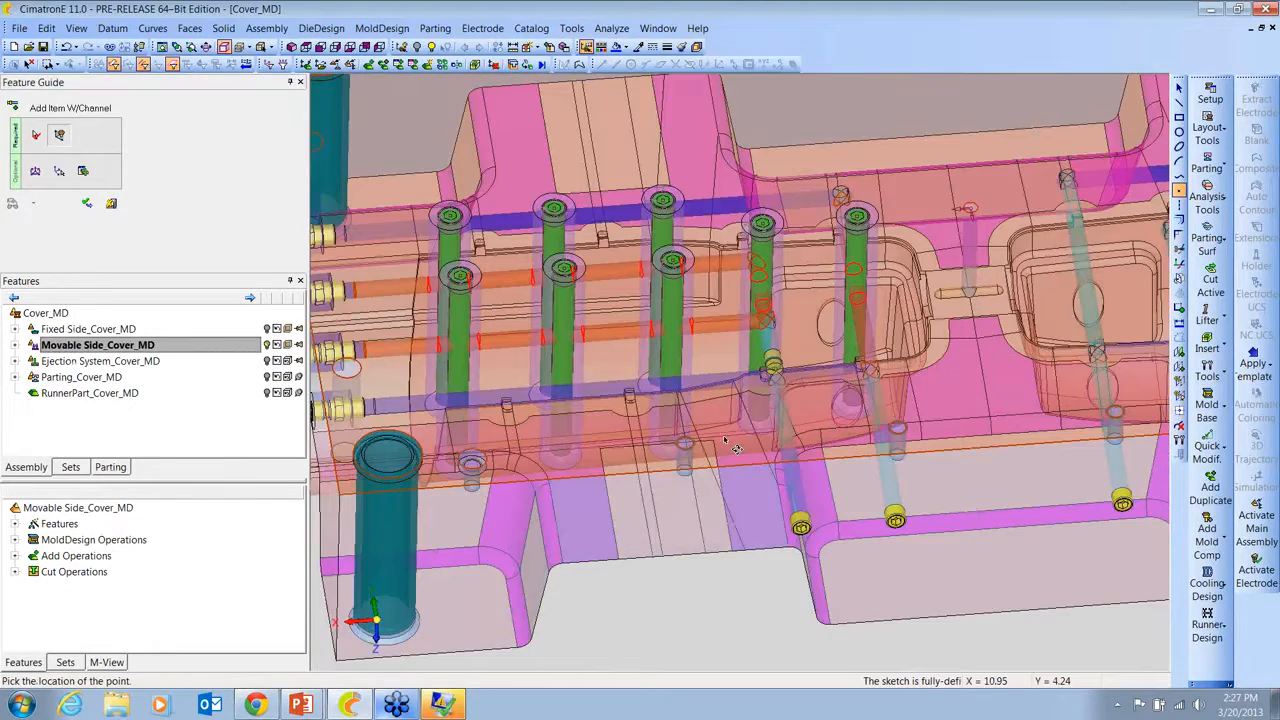
left_click(35, 171)
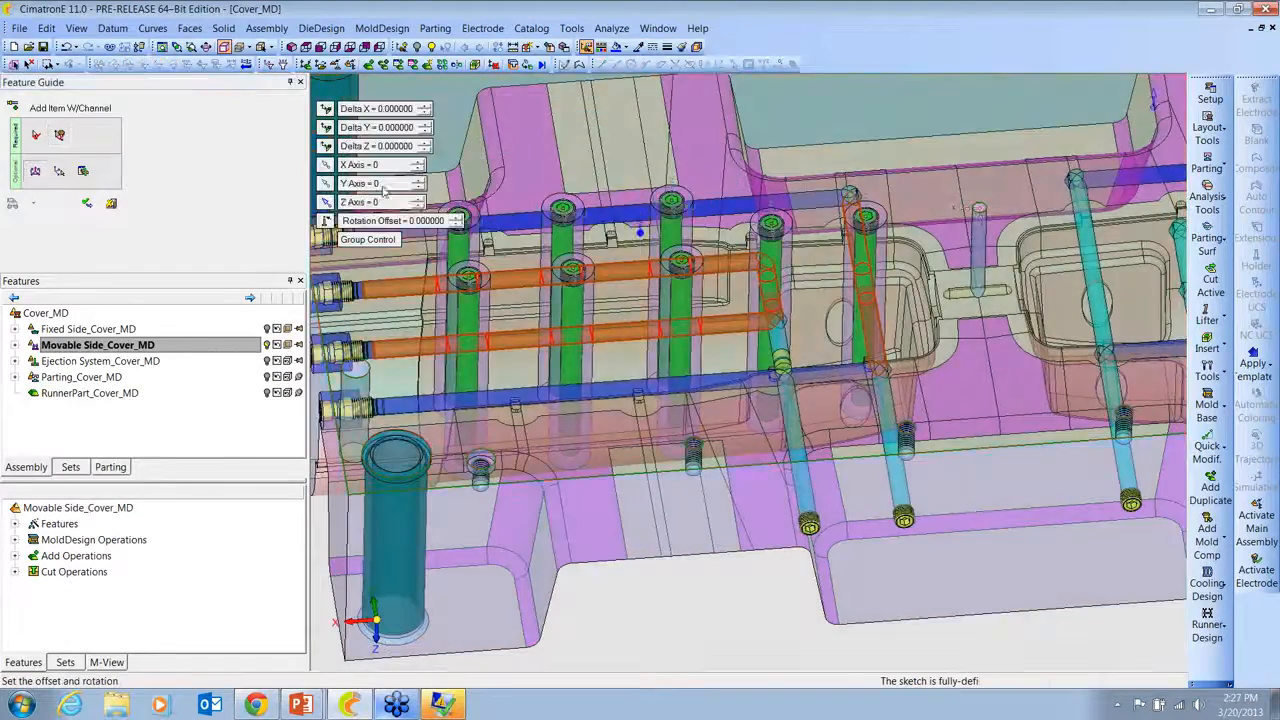
left_click(385, 203)
type("90")
key("Return")
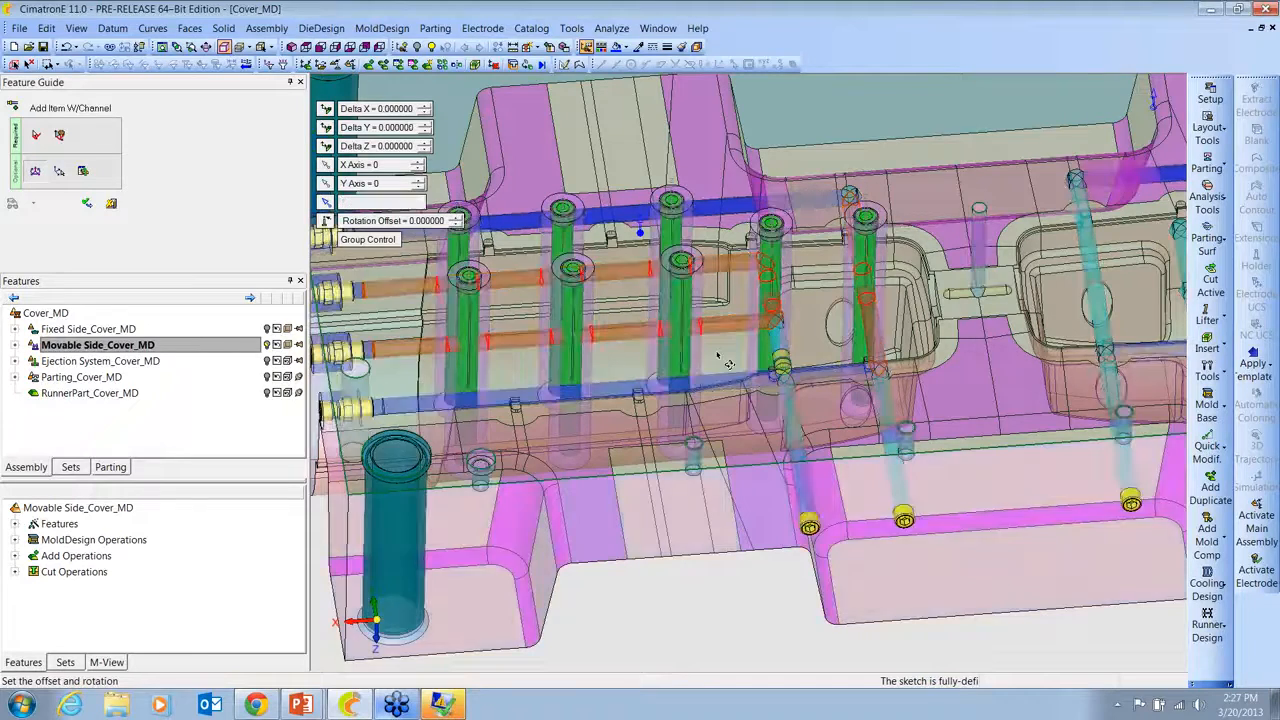
Step: Switch to individual control and set the Z-axis rotation of the two baffles nearest the plate's middle to 0
left_click_drag(722, 352, 624, 299, "ctrl")
scroll(624, 299, "up", 3)
middle_click_drag(624, 299, 387, 386, "ctrl")
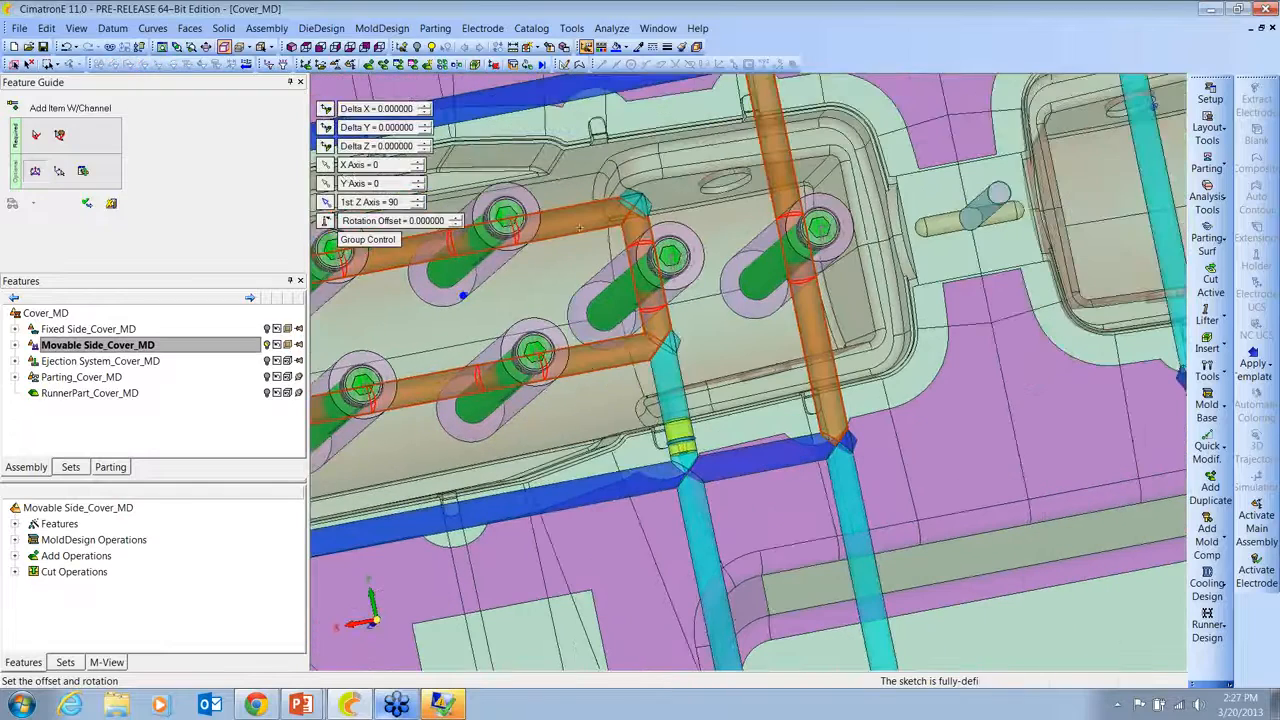
left_click(367, 239)
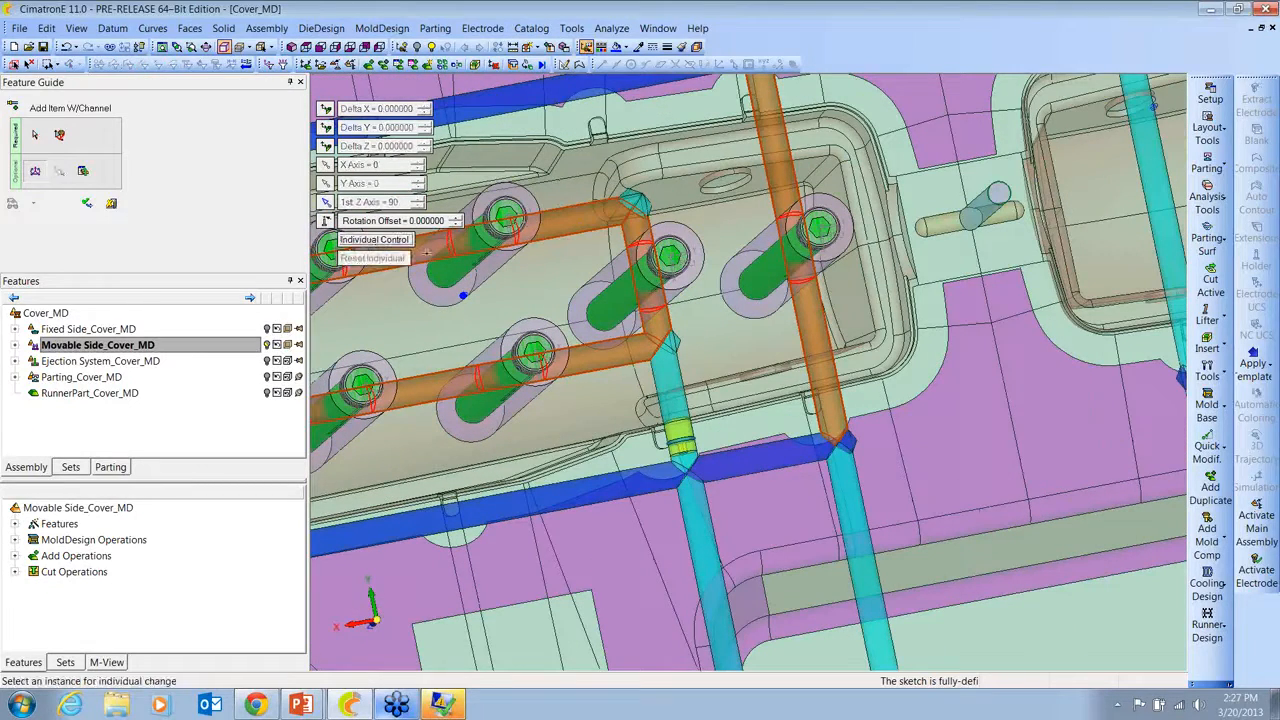
left_click(683, 257)
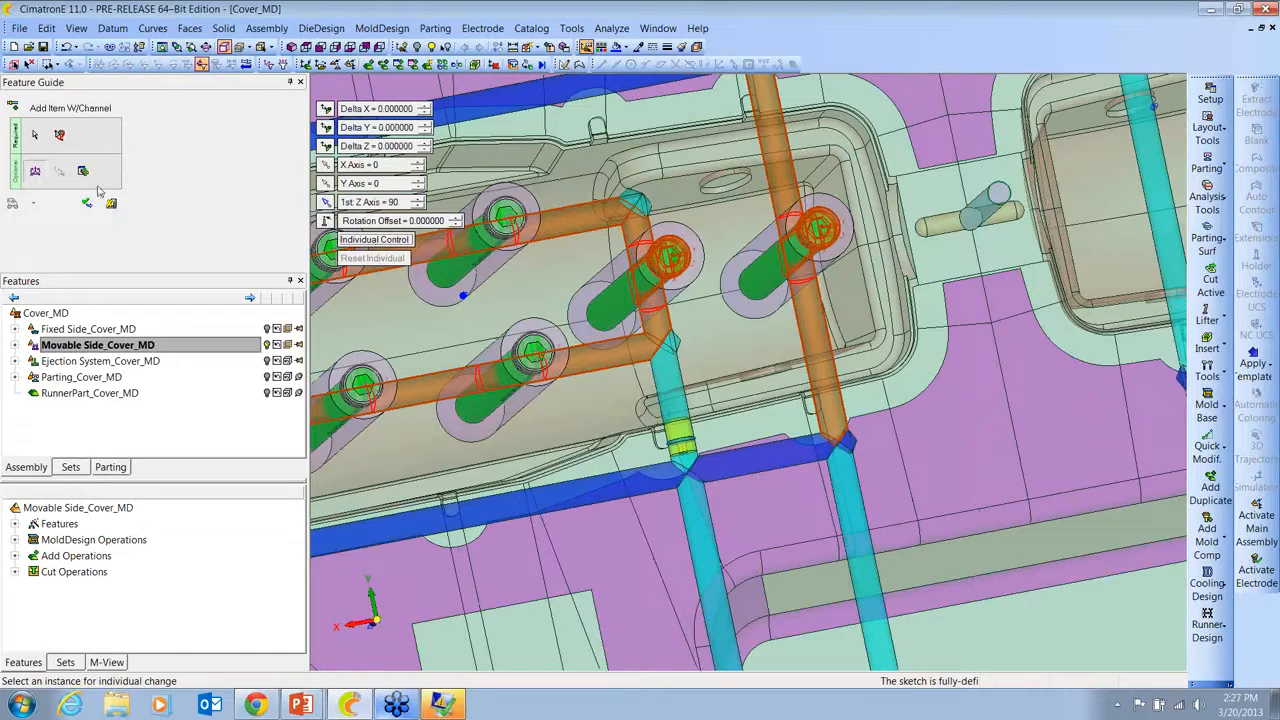
left_click(364, 202)
type("0")
key("Return")
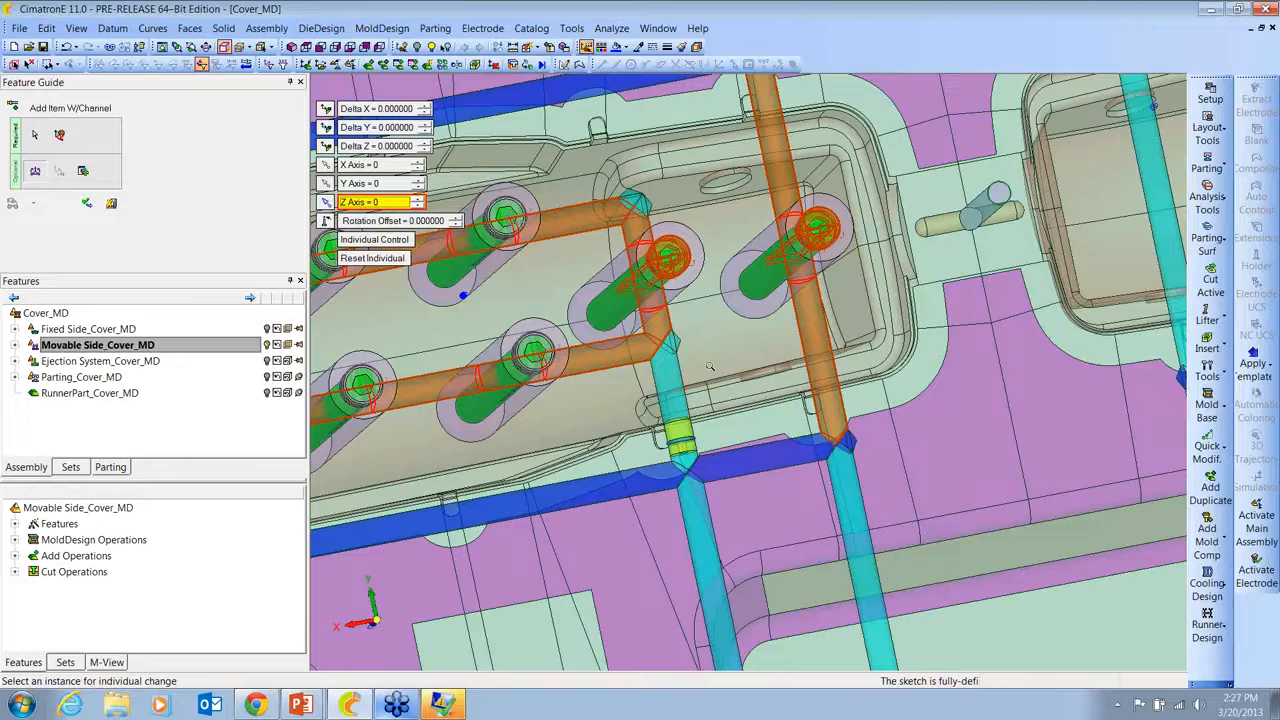
Step: Apply the baffles with their channels to the movable side and dismiss the selection of another component
right_click_drag(710, 366, 680, 200, "ctrl")
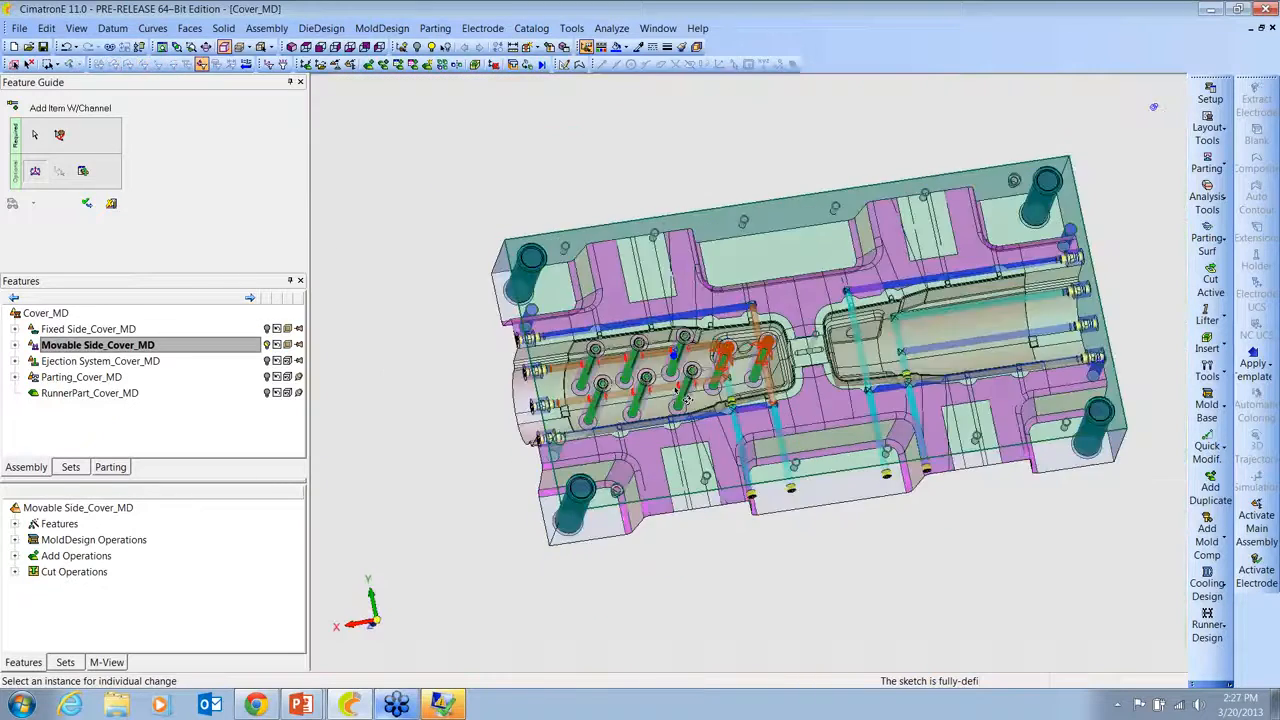
left_click_drag(680, 200, 640, 330, "ctrl")
left_click(68, 134)
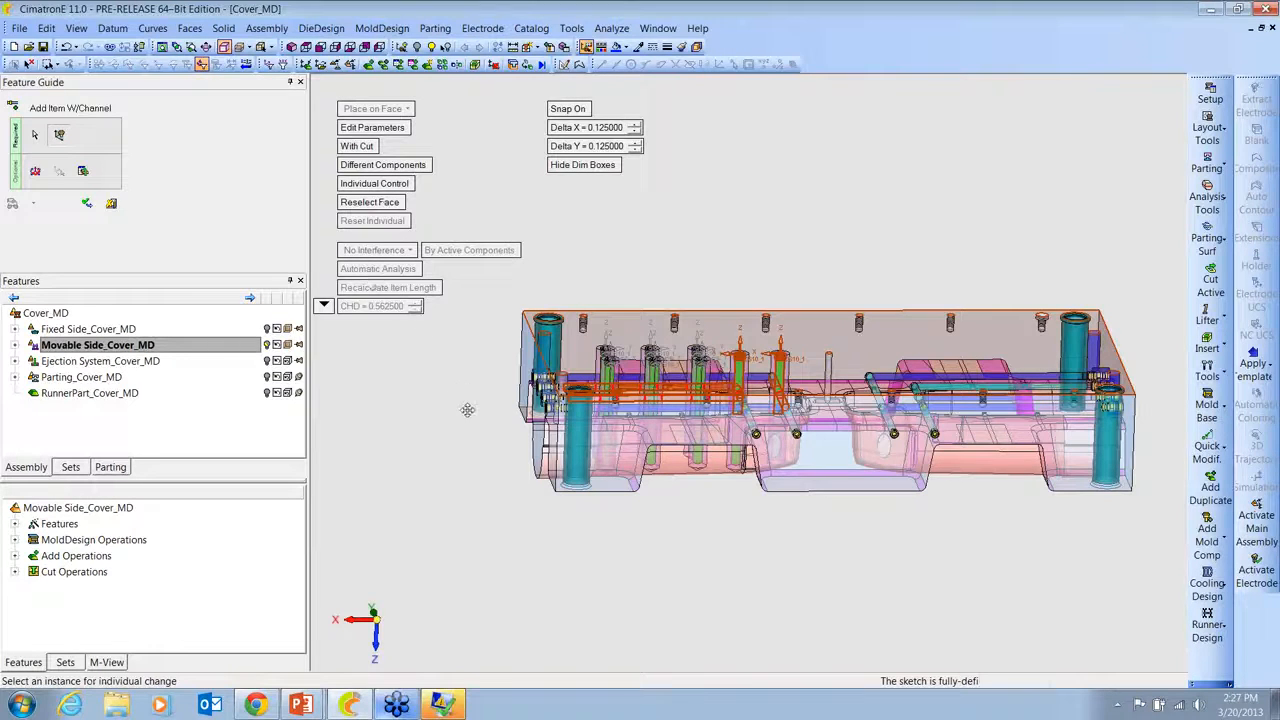
right_click_drag(477, 403, 468, 370, "ctrl")
middle_click_drag(468, 370, 543, 366, "ctrl")
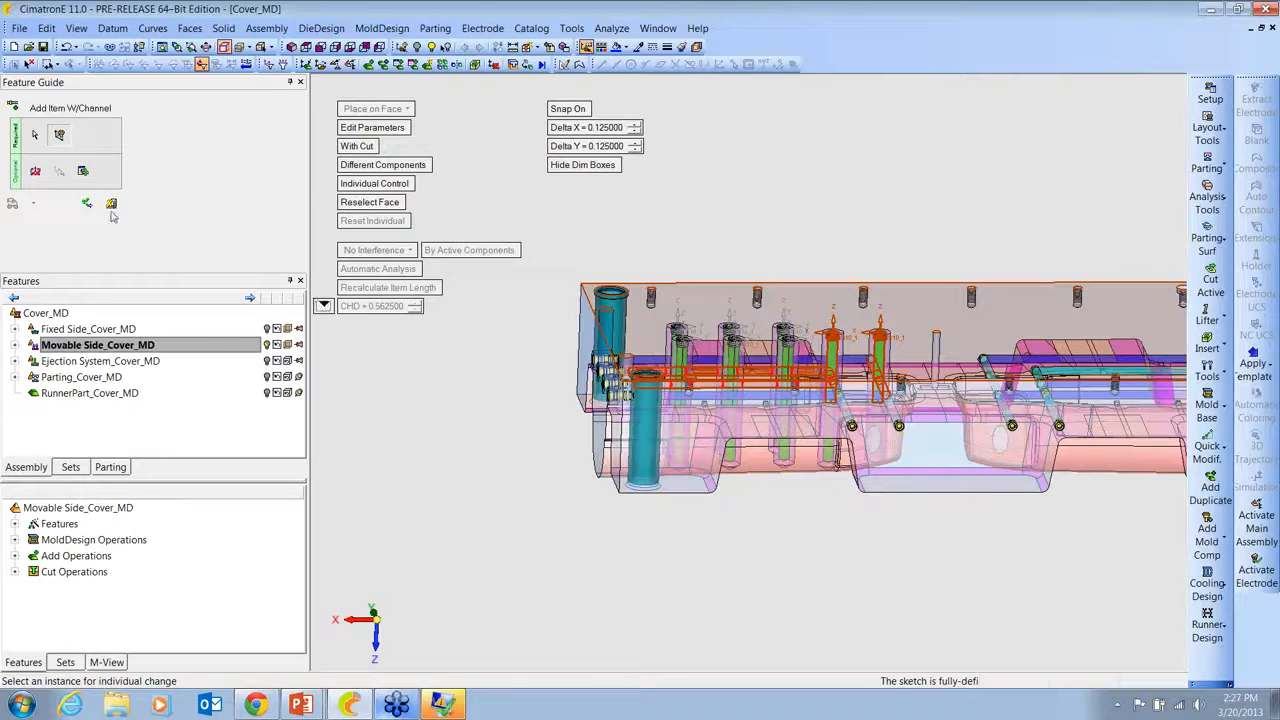
left_click(86, 203)
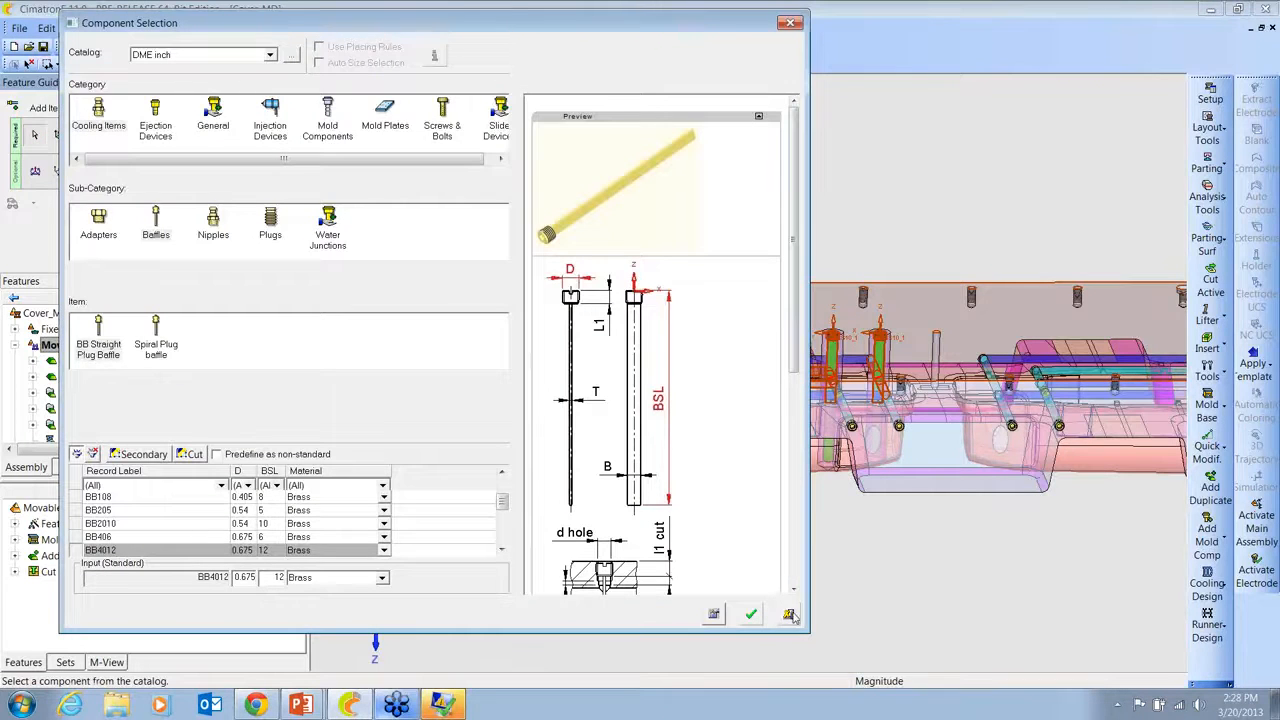
left_click(789, 615)
left_click_drag(700, 484, 712, 508, "ctrl")
right_click_drag(712, 508, 864, 453, "ctrl")
middle_click_drag(864, 453, 864, 371, "ctrl")
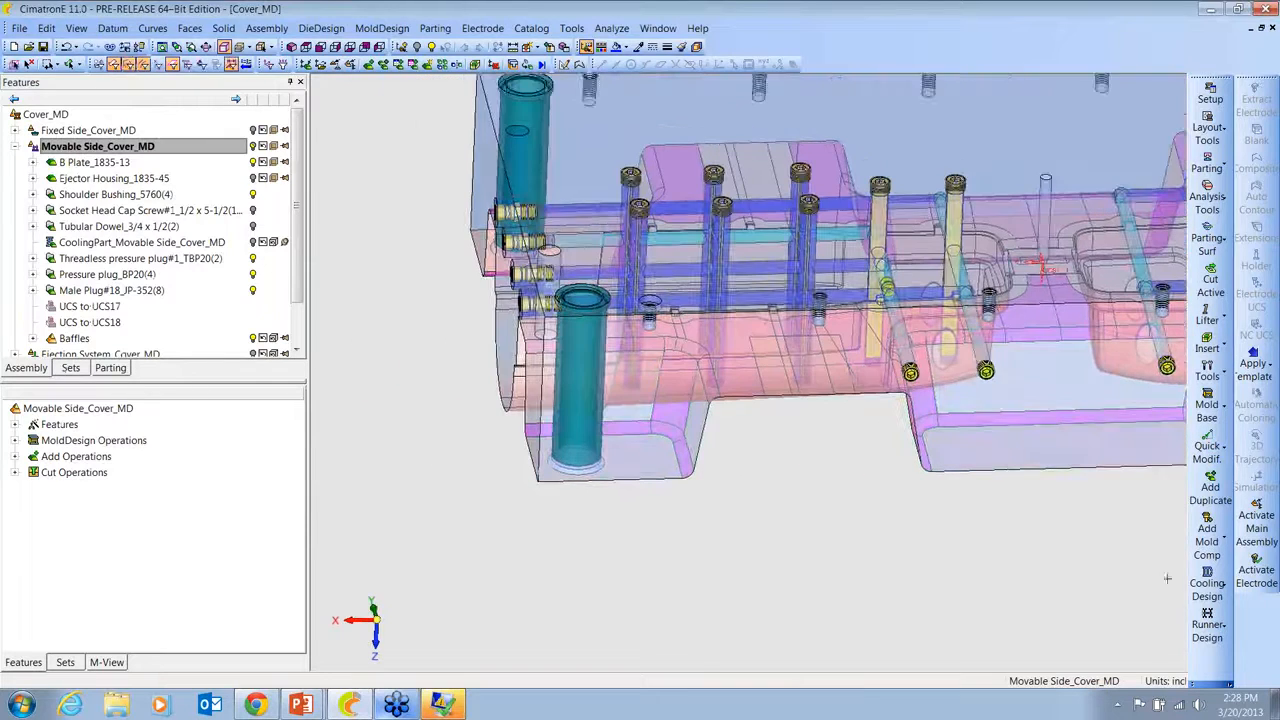
Step: Start marking a cooling circuit and select all the cooling faces and items across the whole B Plate
left_click(1206, 588)
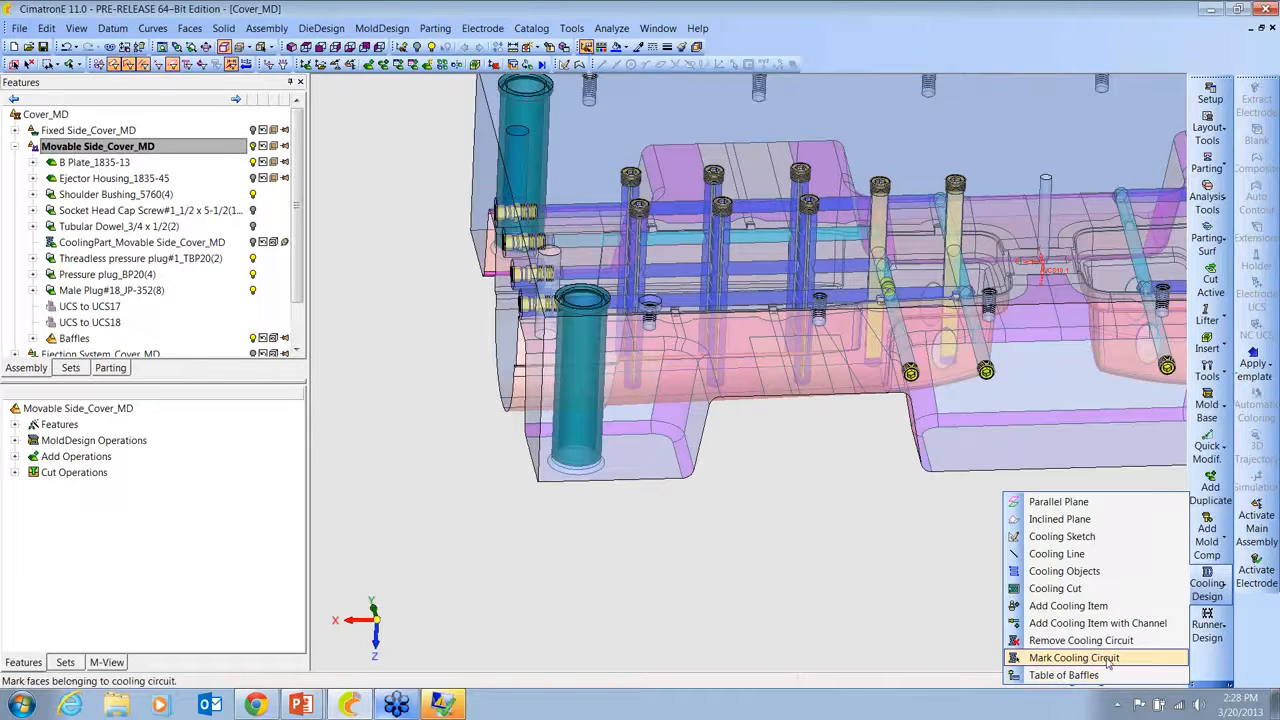
left_click(1108, 662)
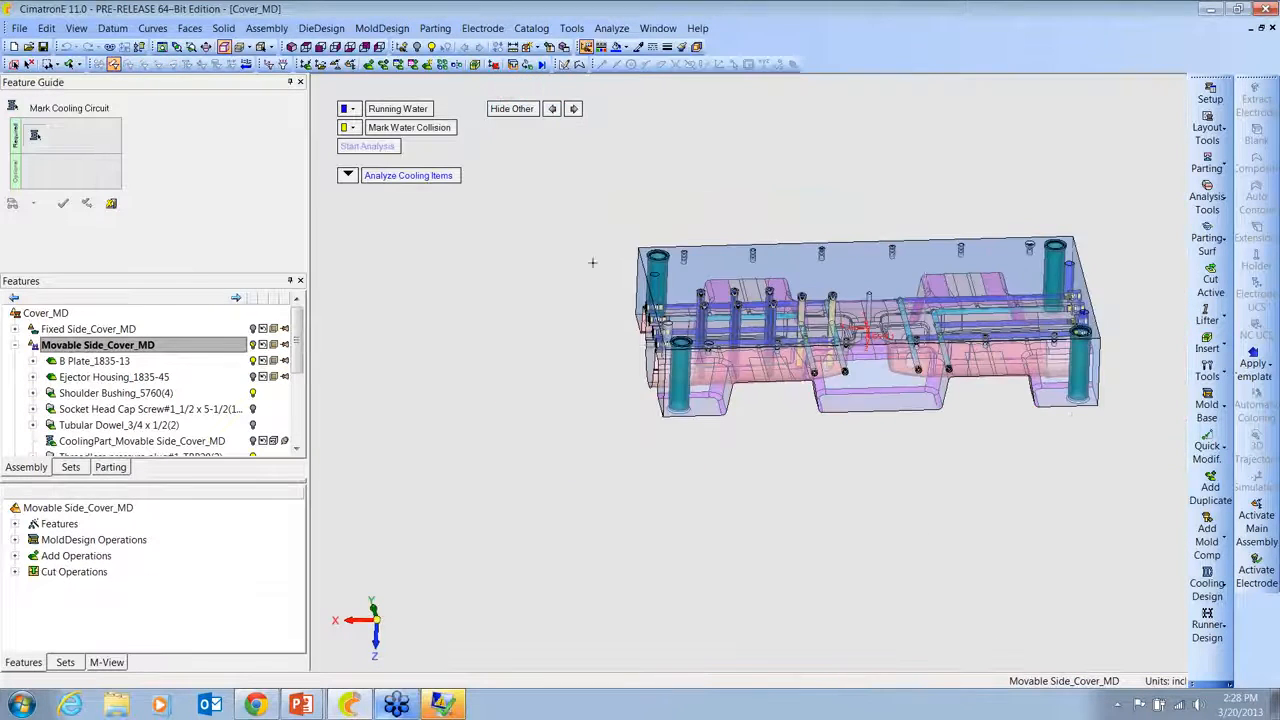
left_click_drag(569, 193, 1177, 499)
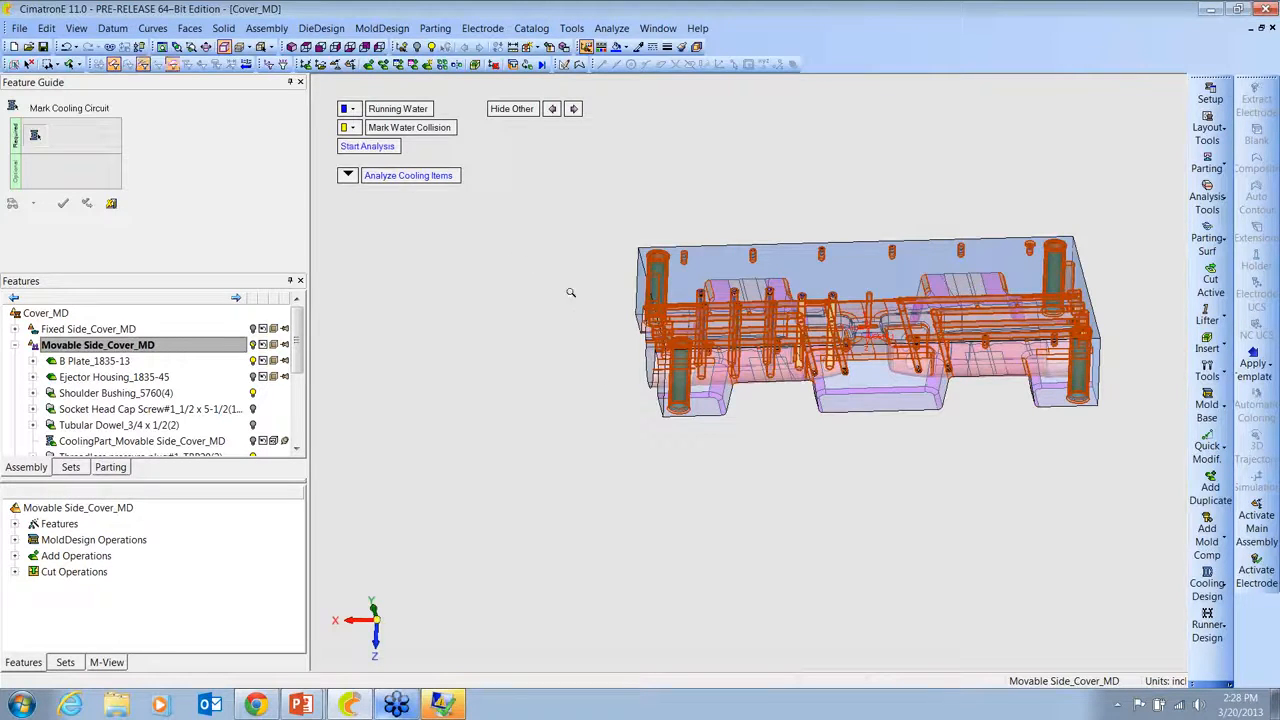
right_click_drag(570, 292, 546, 272, "ctrl")
middle_click_drag(546, 278, 543, 312, "ctrl")
Step: Show the cooling item analysis options, run the cooling circuit analysis, and accept the marking
left_click(346, 175)
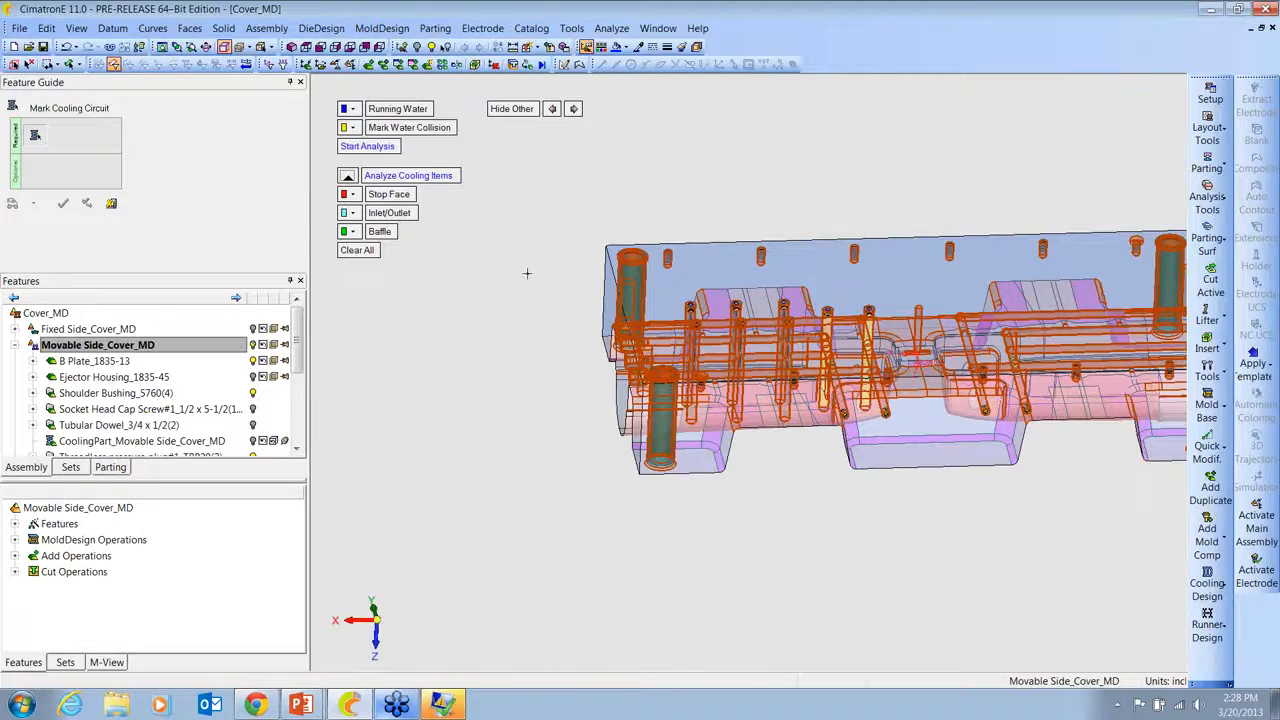
right_click_drag(522, 255, 554, 260, "ctrl")
middle_click_drag(608, 229, 566, 264, "ctrl")
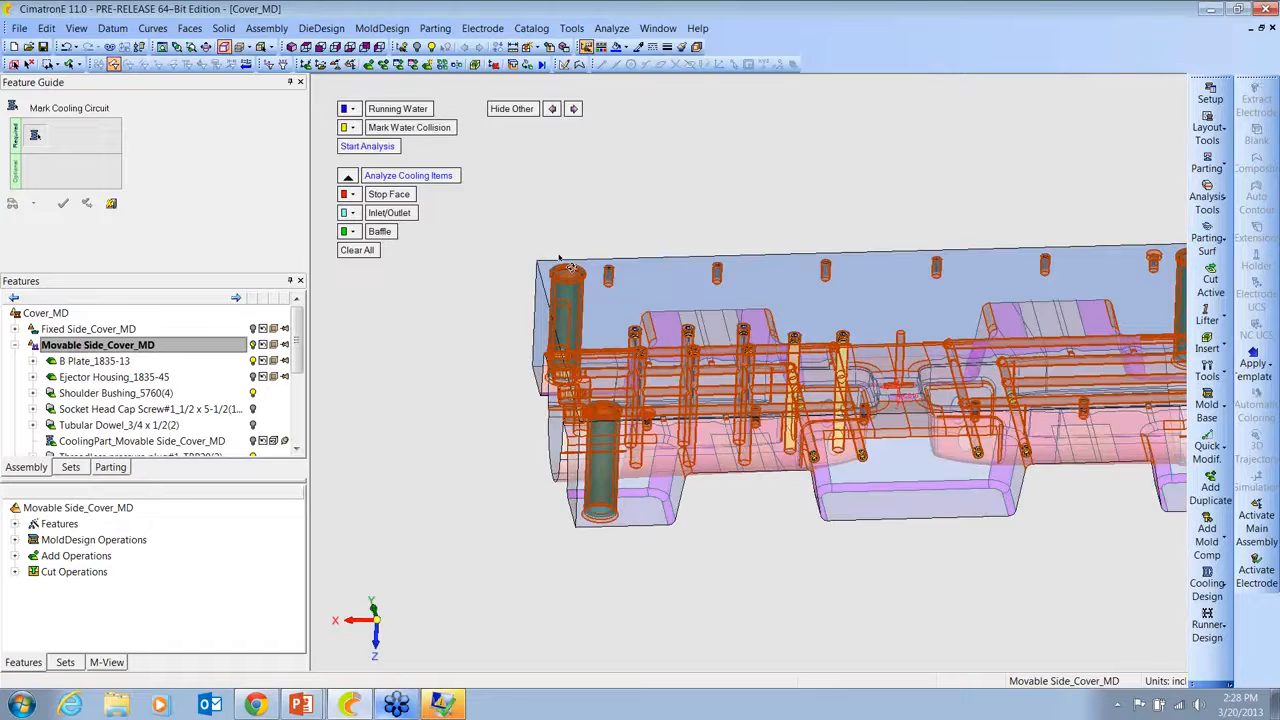
left_click_drag(561, 259, 568, 214, "ctrl")
left_click(367, 146)
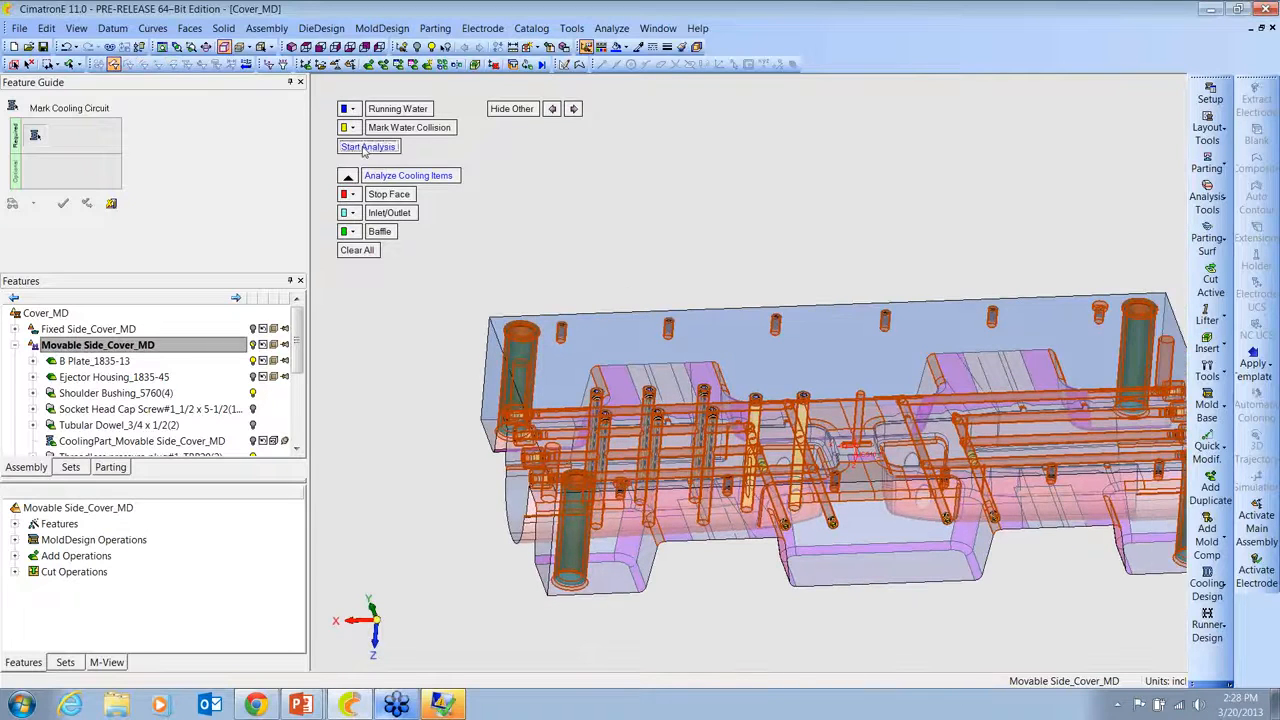
left_click(62, 203)
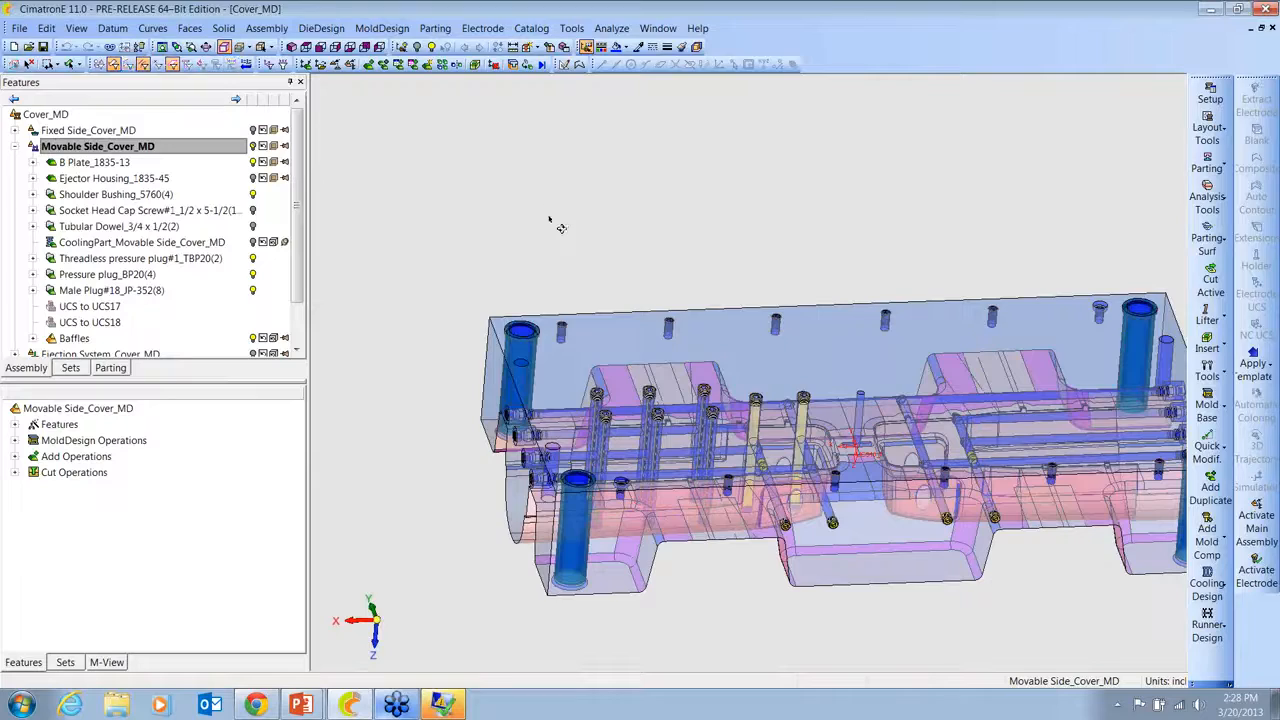
Step: Start marking another cooling circuit and select the cooling channels, plugs and baffles in the baffle-equipped half of the B Plate
left_click_drag(549, 218, 760, 425, "ctrl")
scroll(640, 280, "up", 3)
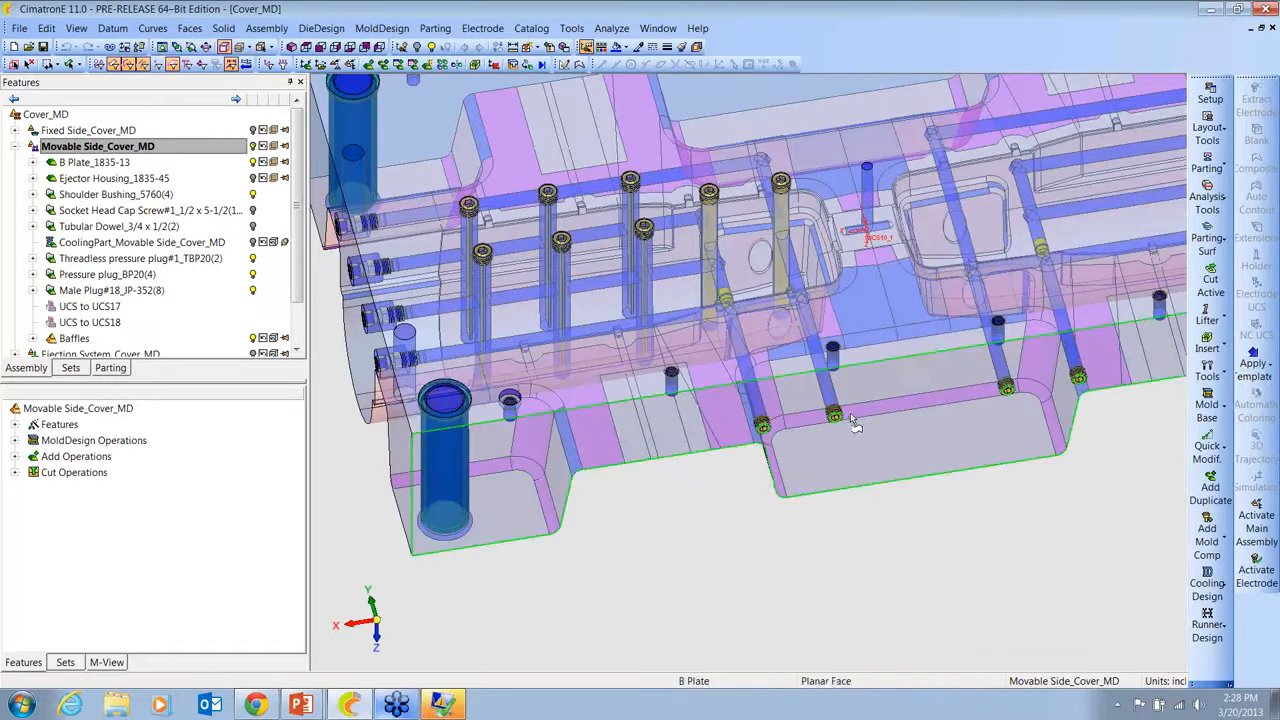
scroll(760, 378, "up", 5)
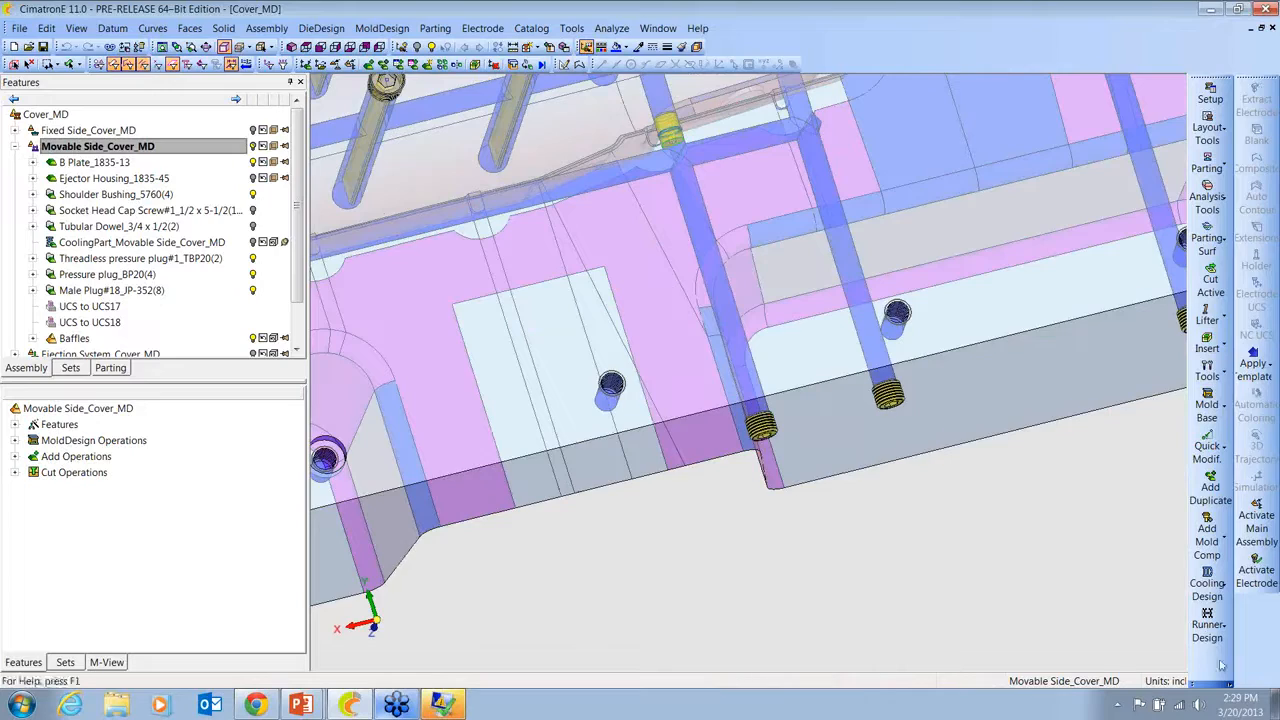
scroll(1066, 560, "down", 3)
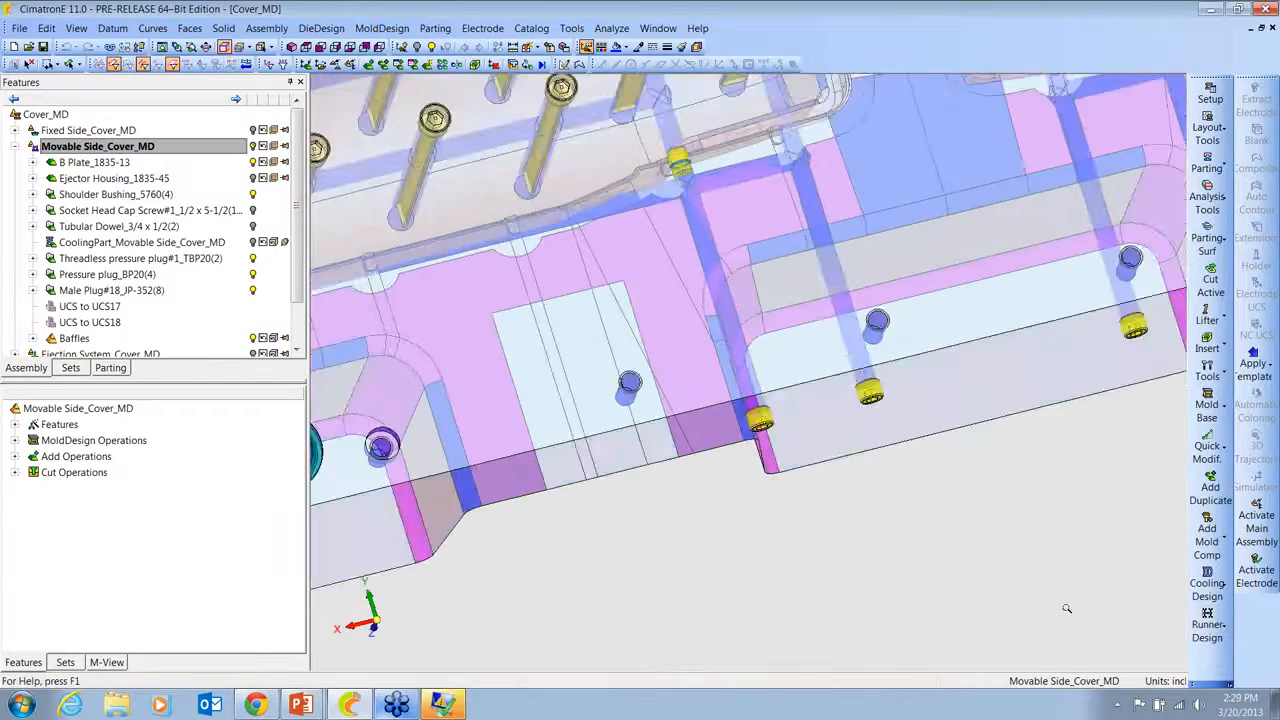
scroll(1020, 571, "down", 2)
middle_click_drag(986, 574, 990, 480)
left_click(1207, 588)
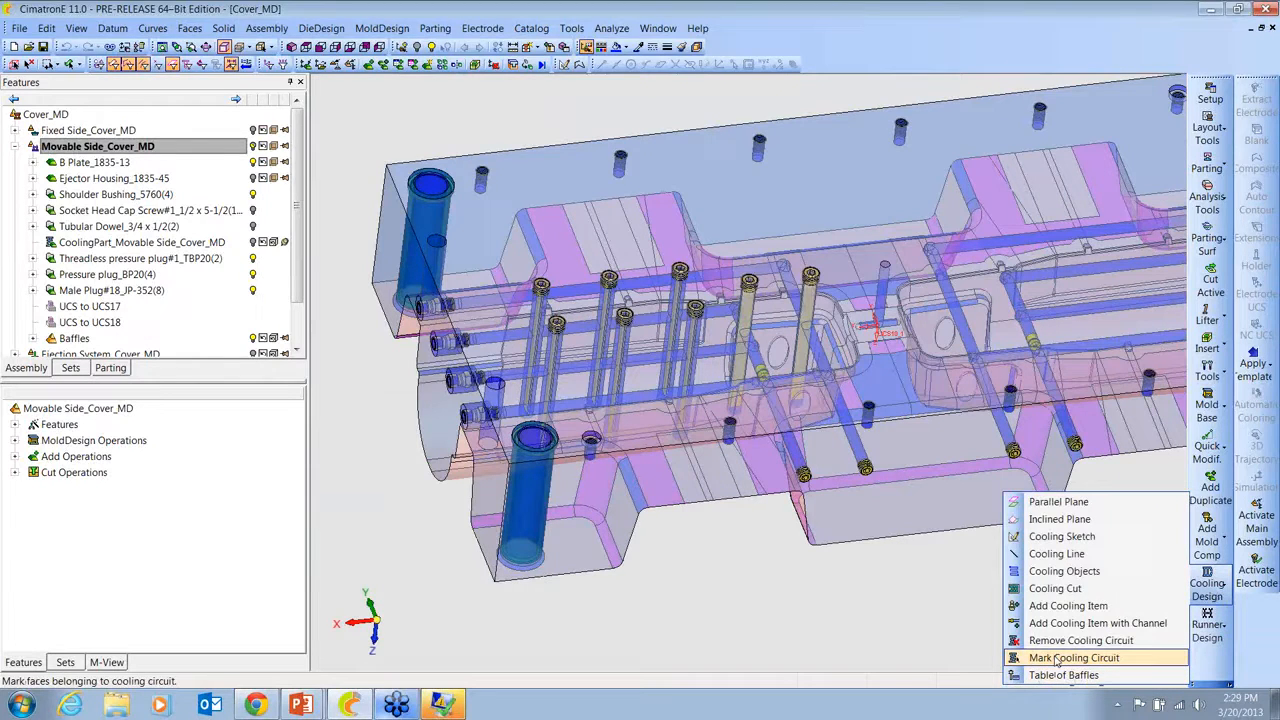
left_click(1057, 660)
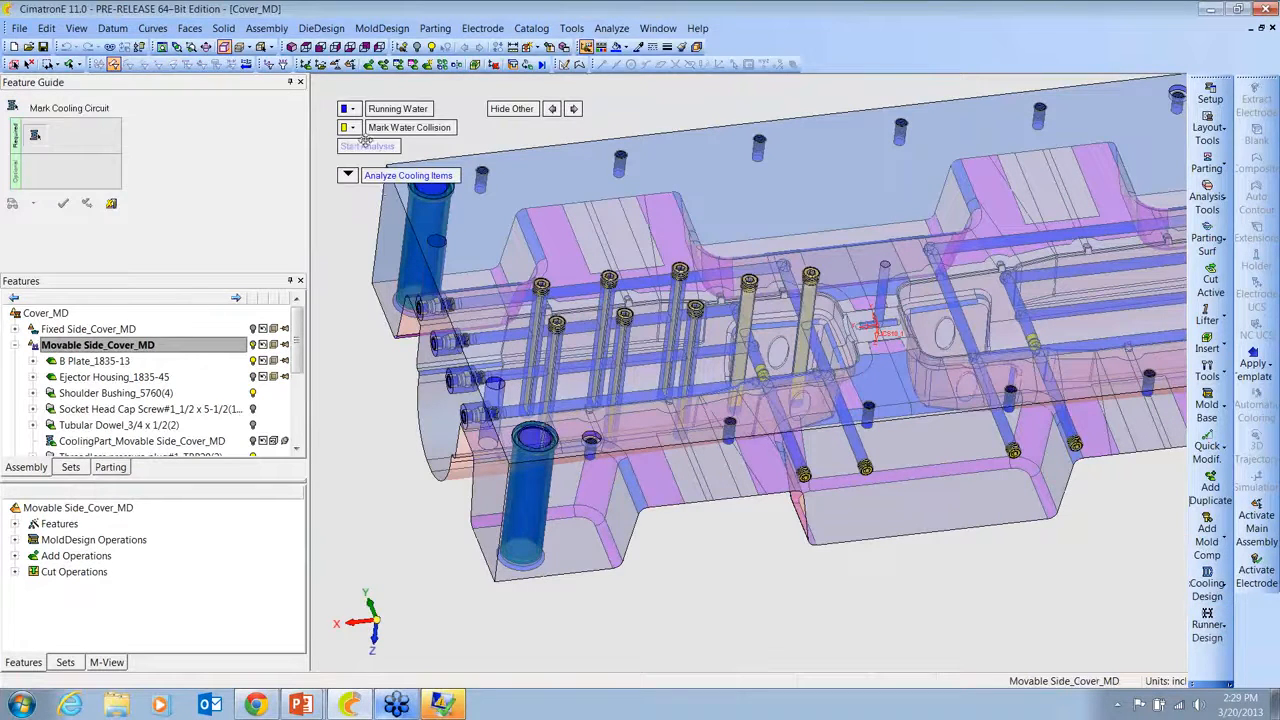
left_click(493, 338)
left_click_drag(612, 388, 630, 420, "ctrl")
left_click_drag(489, 223, 830, 398)
left_click(836, 396)
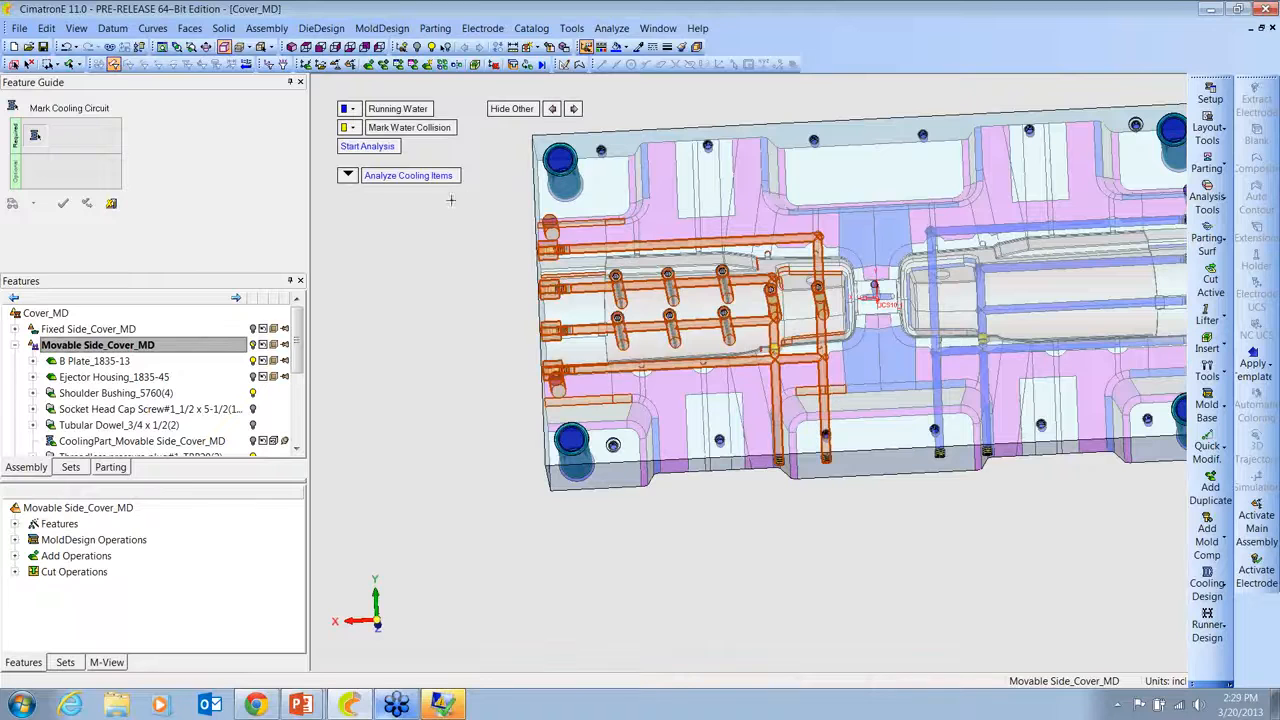
Step: Run the analysis on the selected cooling circuit, expand the cooling item analysis options, and accept the marking
left_click(369, 147)
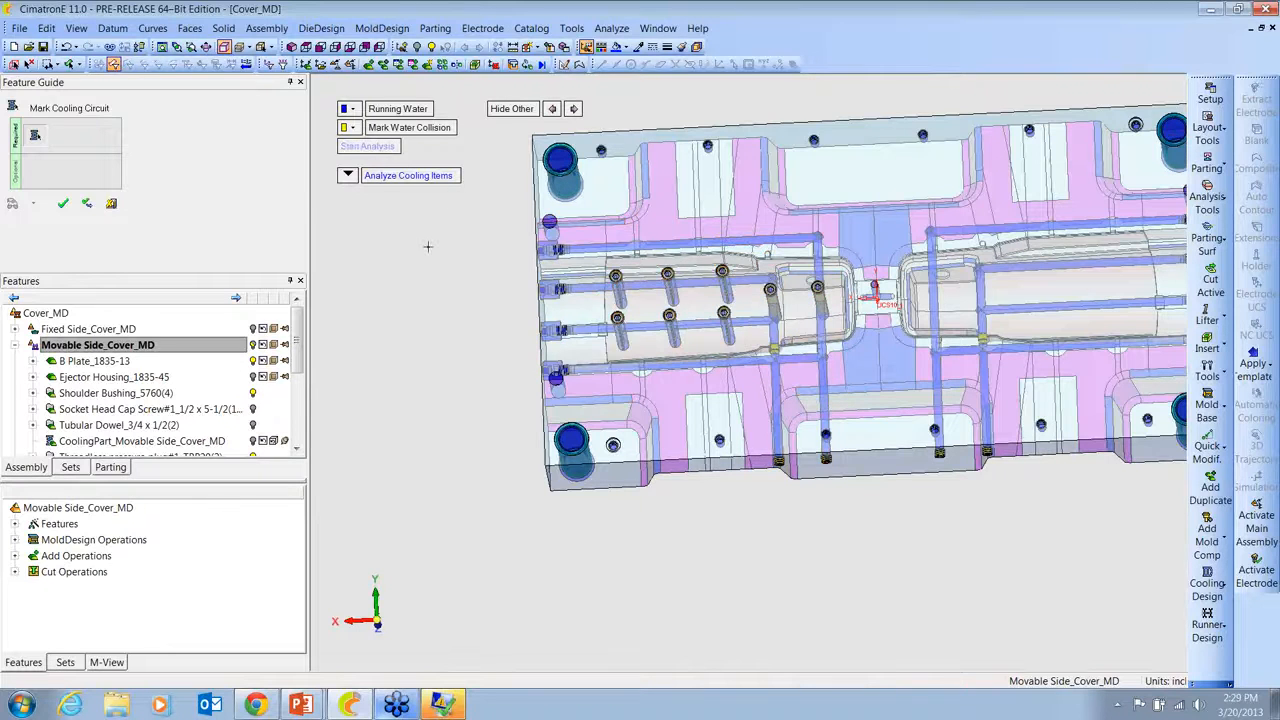
left_click(347, 175)
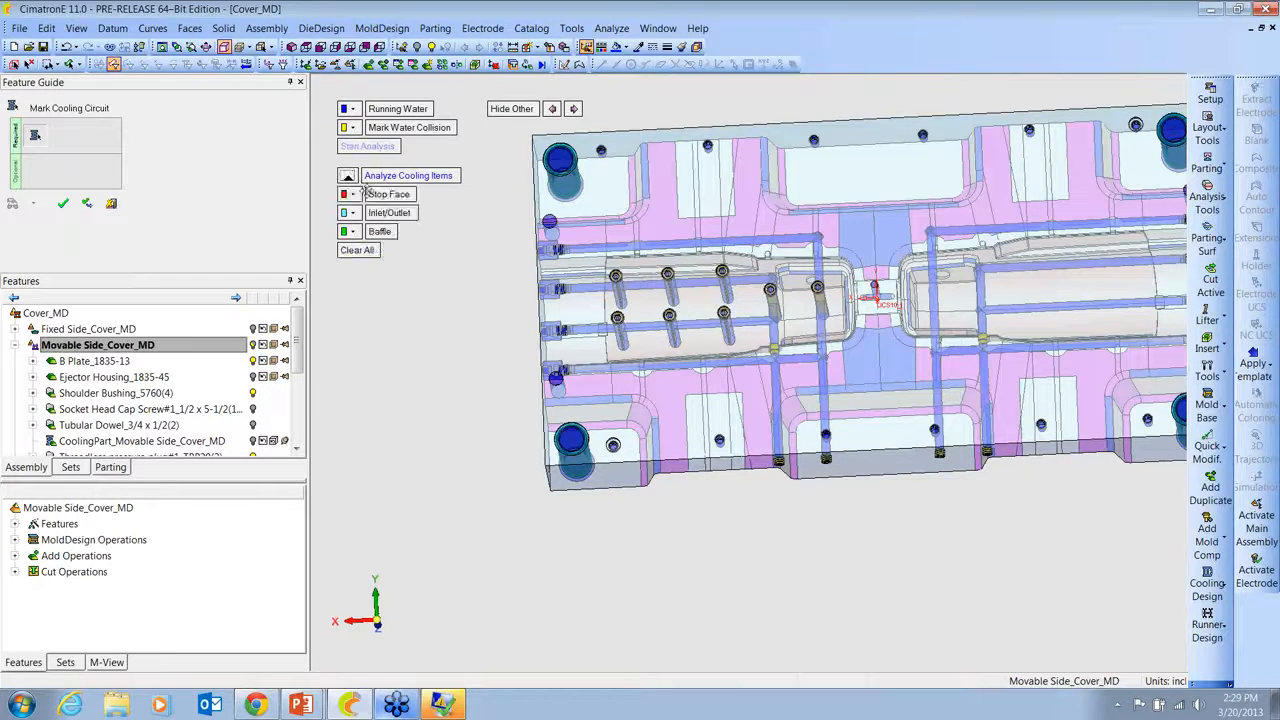
left_click(66, 203)
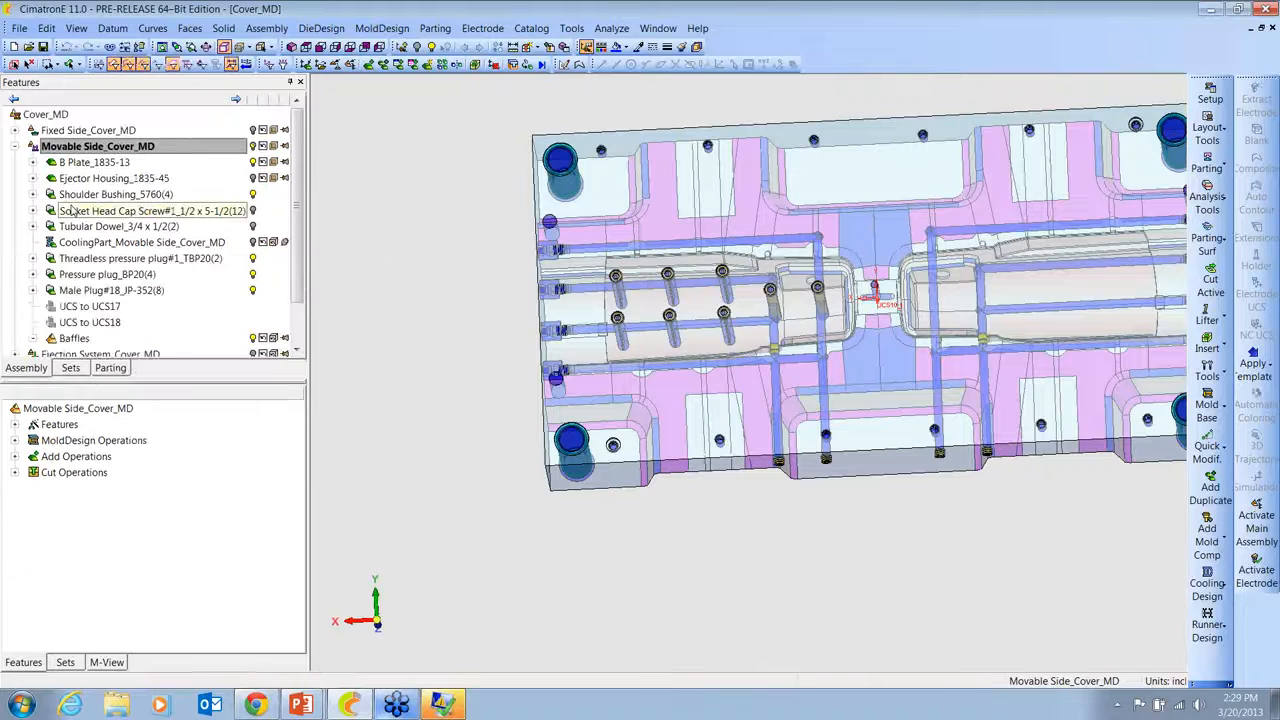
Step: Examine the marked cooling channels, baffles and plugs in the B Plate from several angles and distances
left_click_drag(488, 376, 540, 262, "ctrl")
scroll(705, 360, "up", 4)
left_click_drag(705, 360, 774, 434, "ctrl")
scroll(843, 355, "up", 4)
scroll(855, 365, "down", 4)
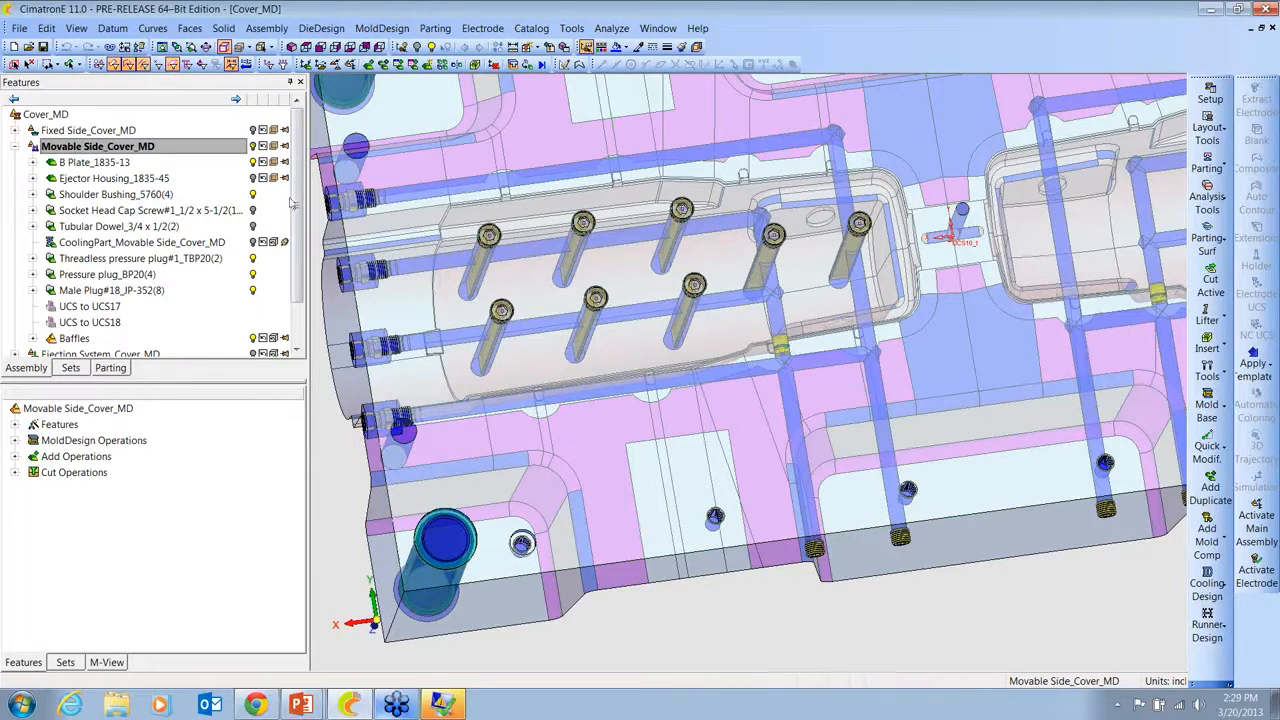
right_click_drag(769, 206, 771, 320, "ctrl")
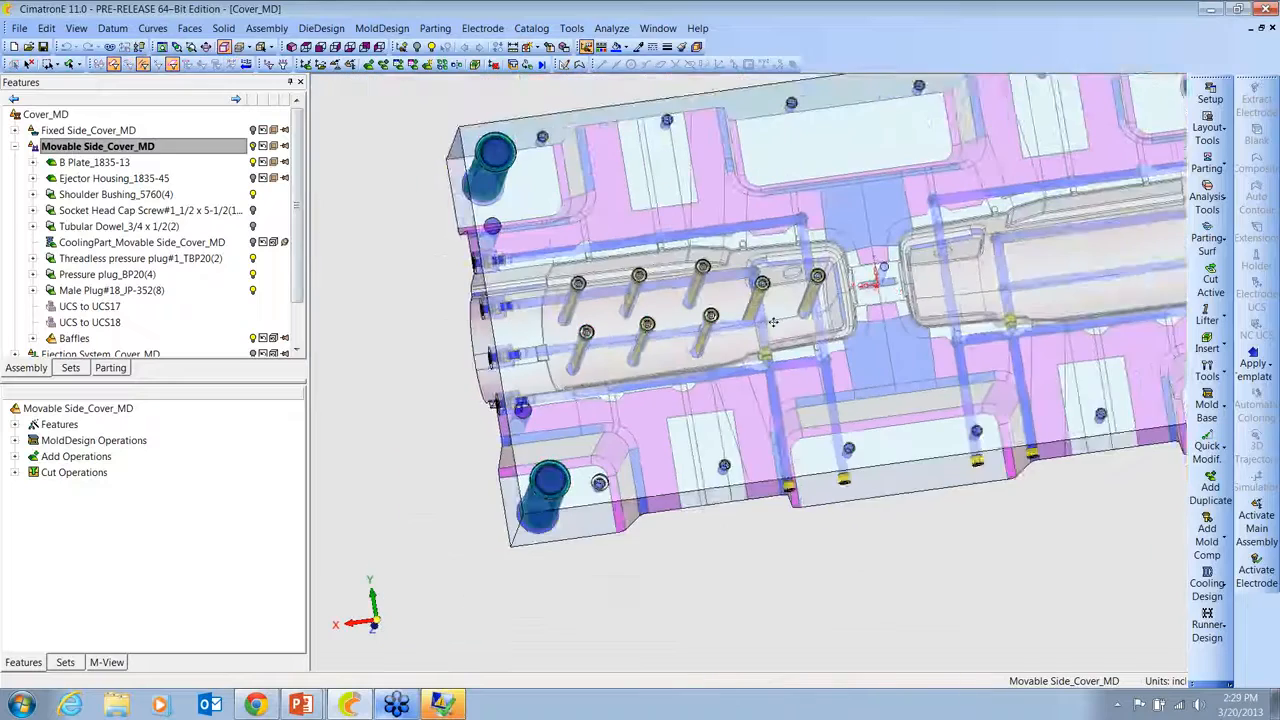
middle_click_drag(771, 320, 690, 352, "ctrl")
left_click_drag(690, 352, 829, 347, "ctrl")
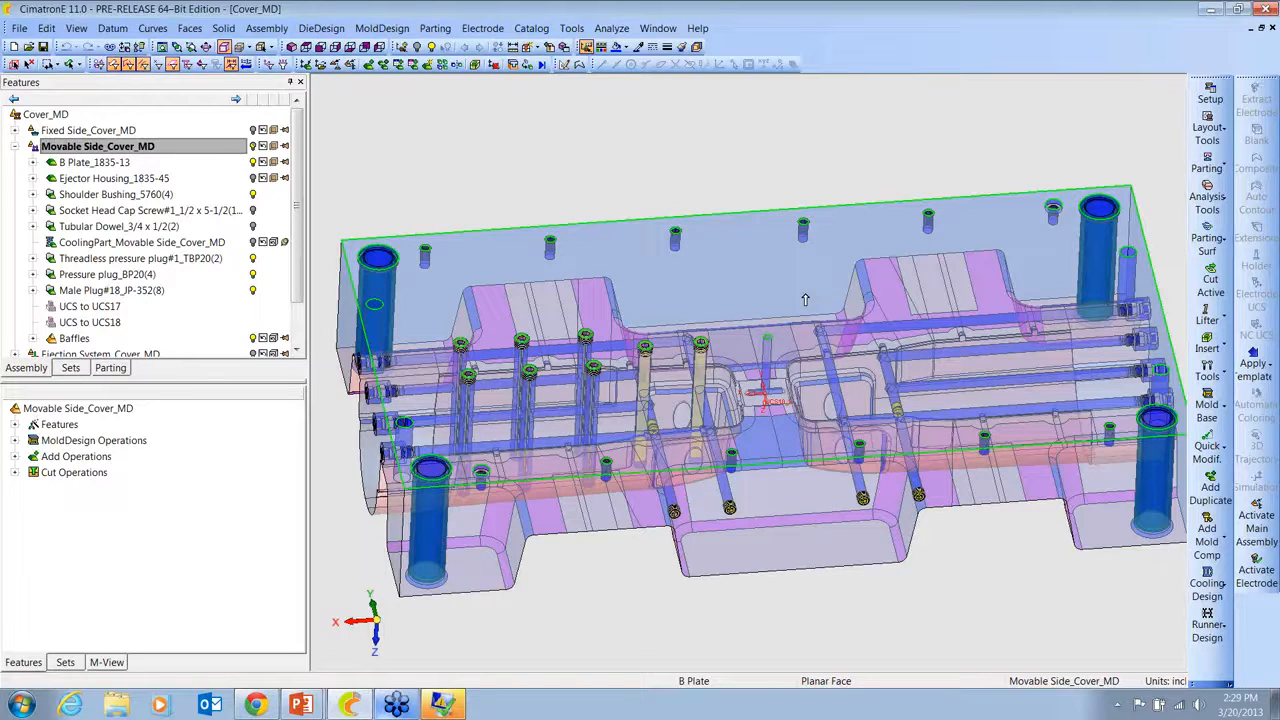
right_click_drag(770, 261, 764, 325, "ctrl")
Step: Activate Ejection System_Cover_MD, show the mold in a straight plan view, and start the Add Ejector command
scroll(200, 230, "down", 1)
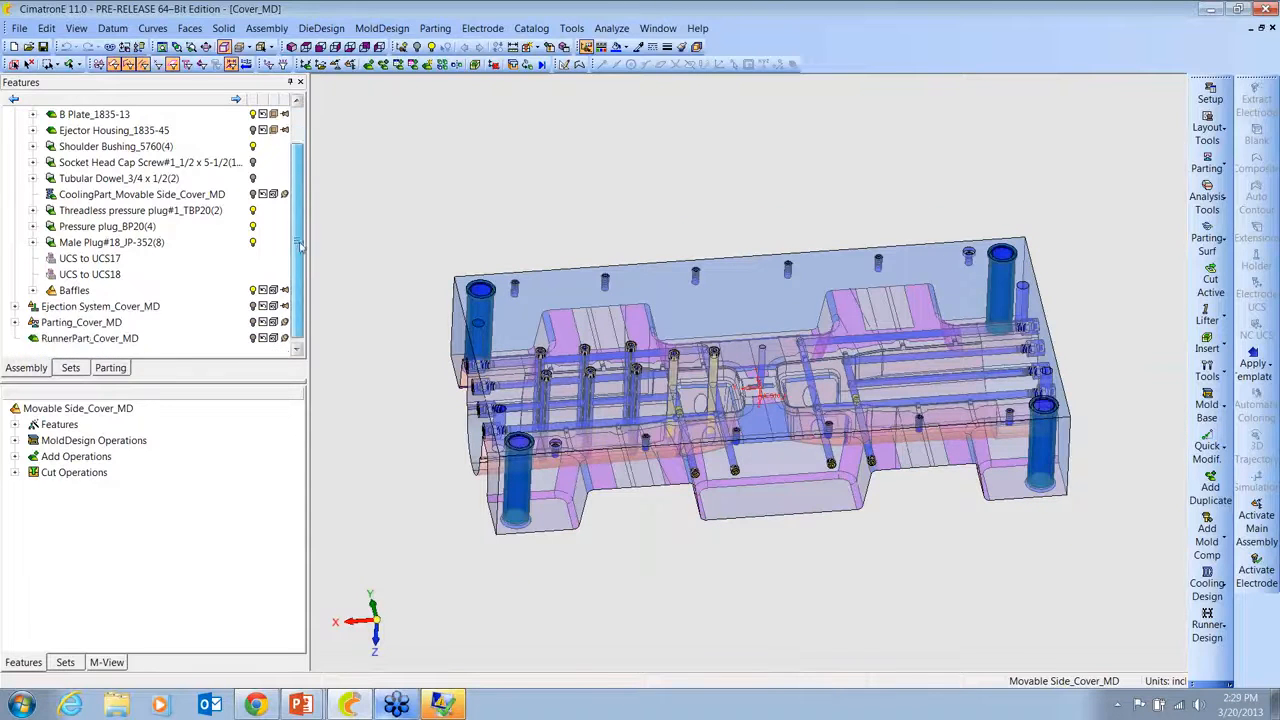
left_click(90, 306)
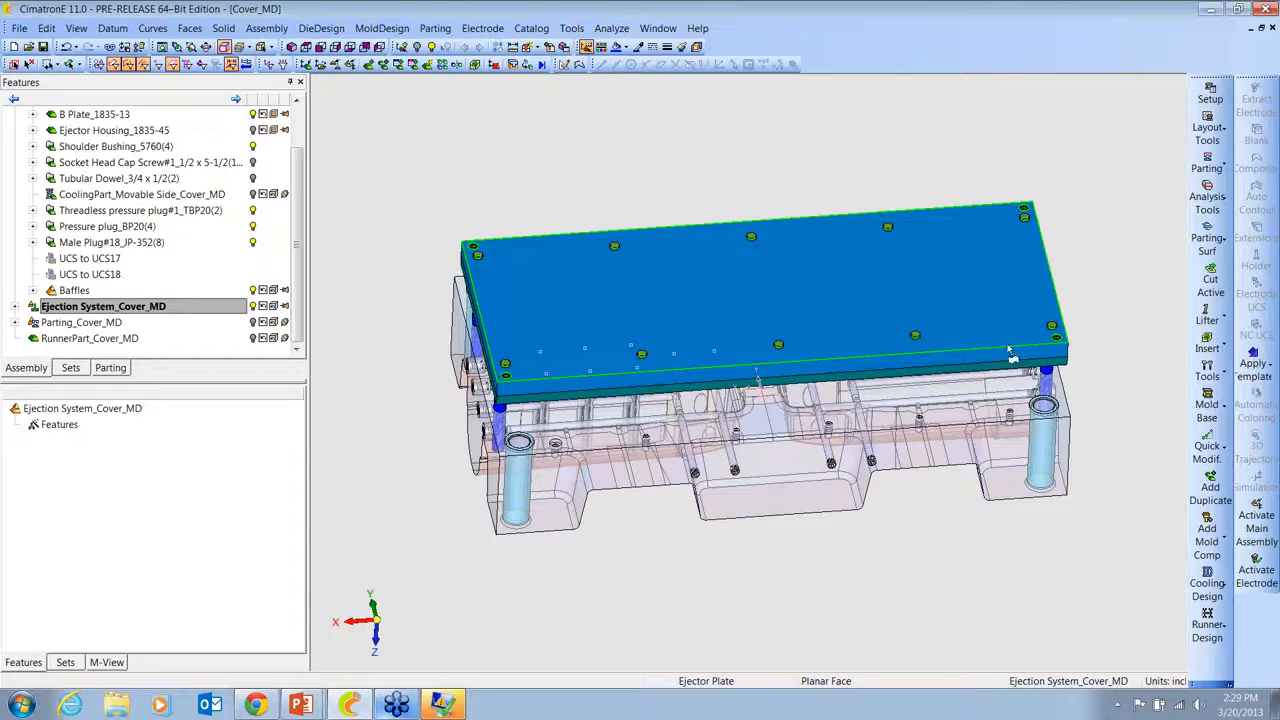
left_click(306, 47)
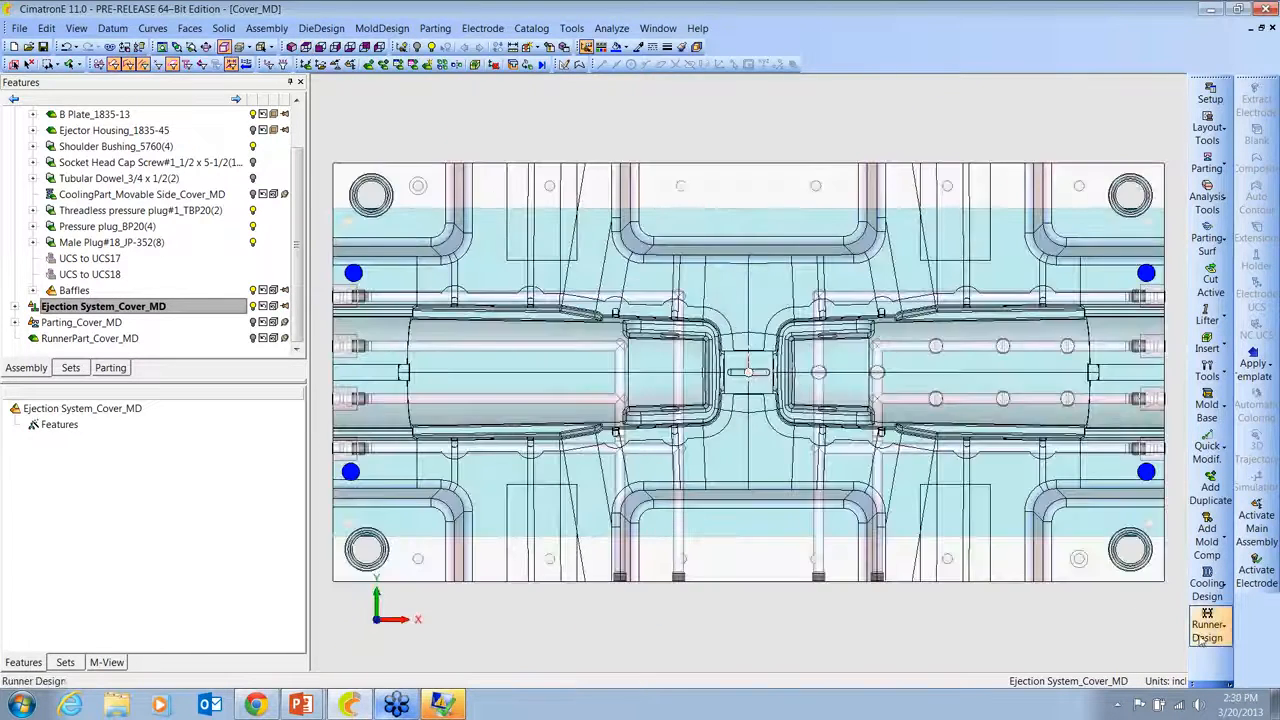
left_click(1080, 653)
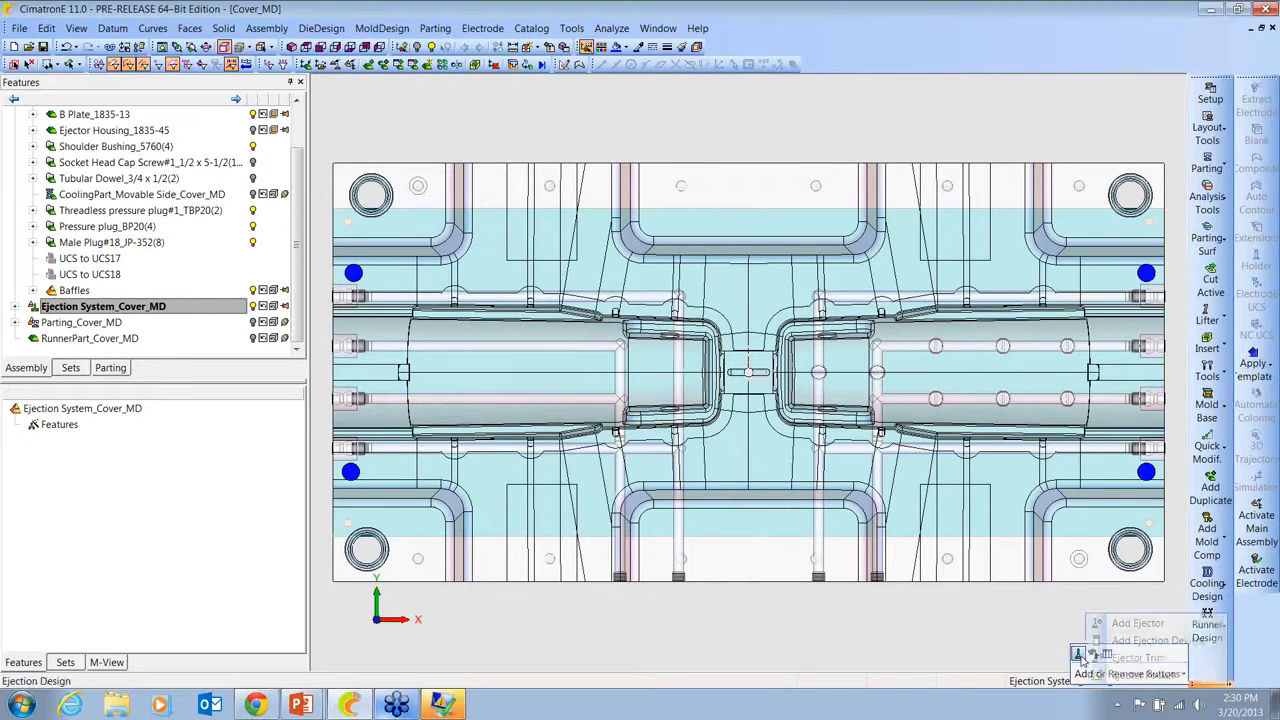
left_click(1124, 625)
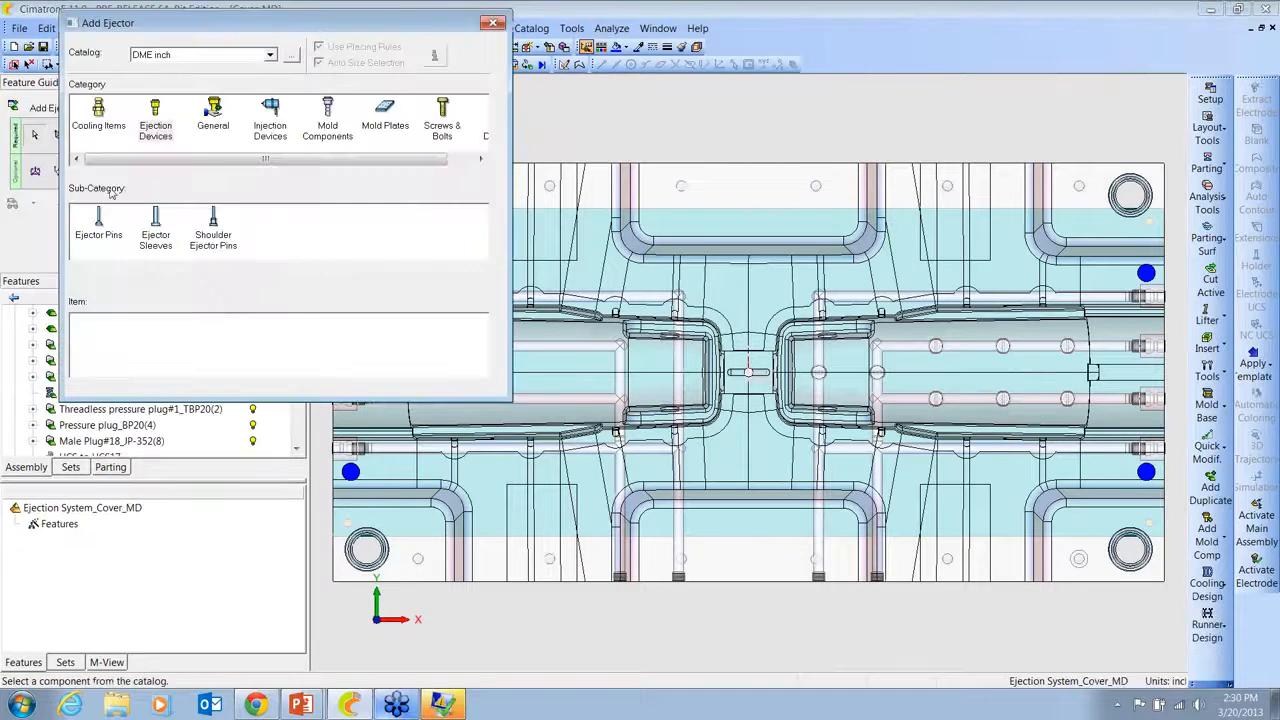
Step: Choose the Ejector pin P keyed item from the Ejector Pins of the PCS Inch catalog
left_click(270, 55)
left_click(160, 83)
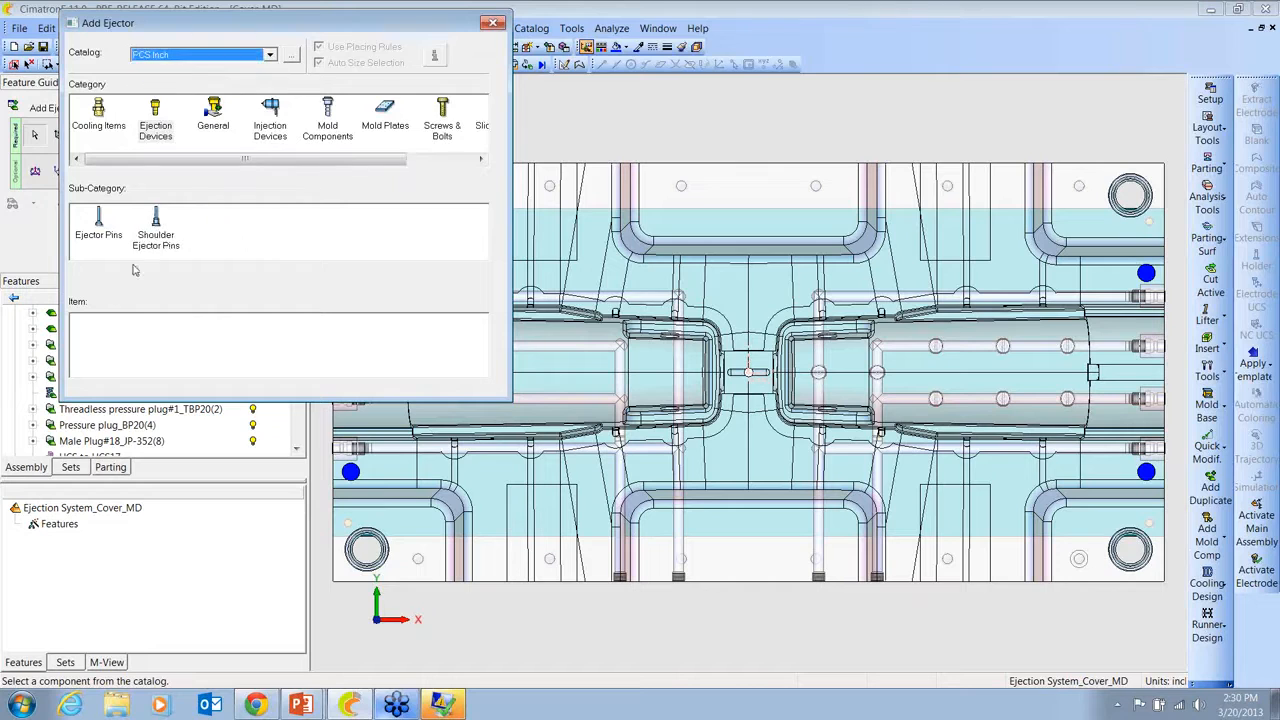
left_click(97, 217)
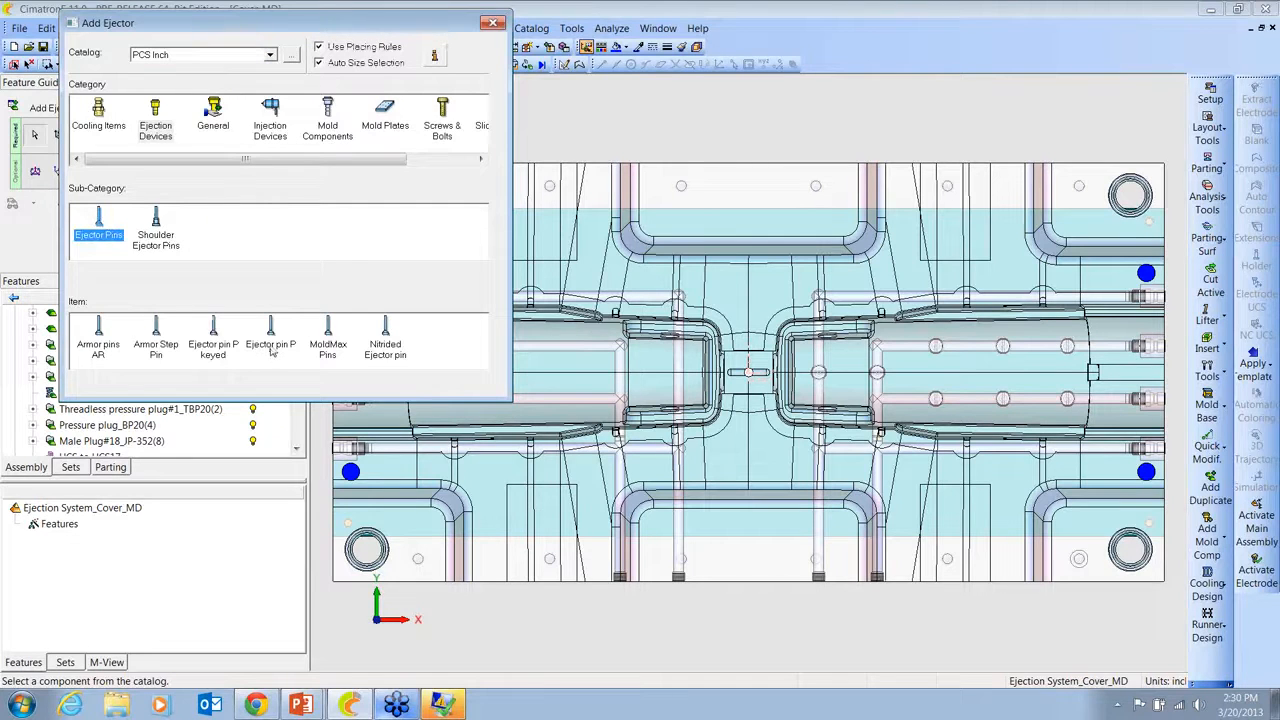
left_click(211, 345)
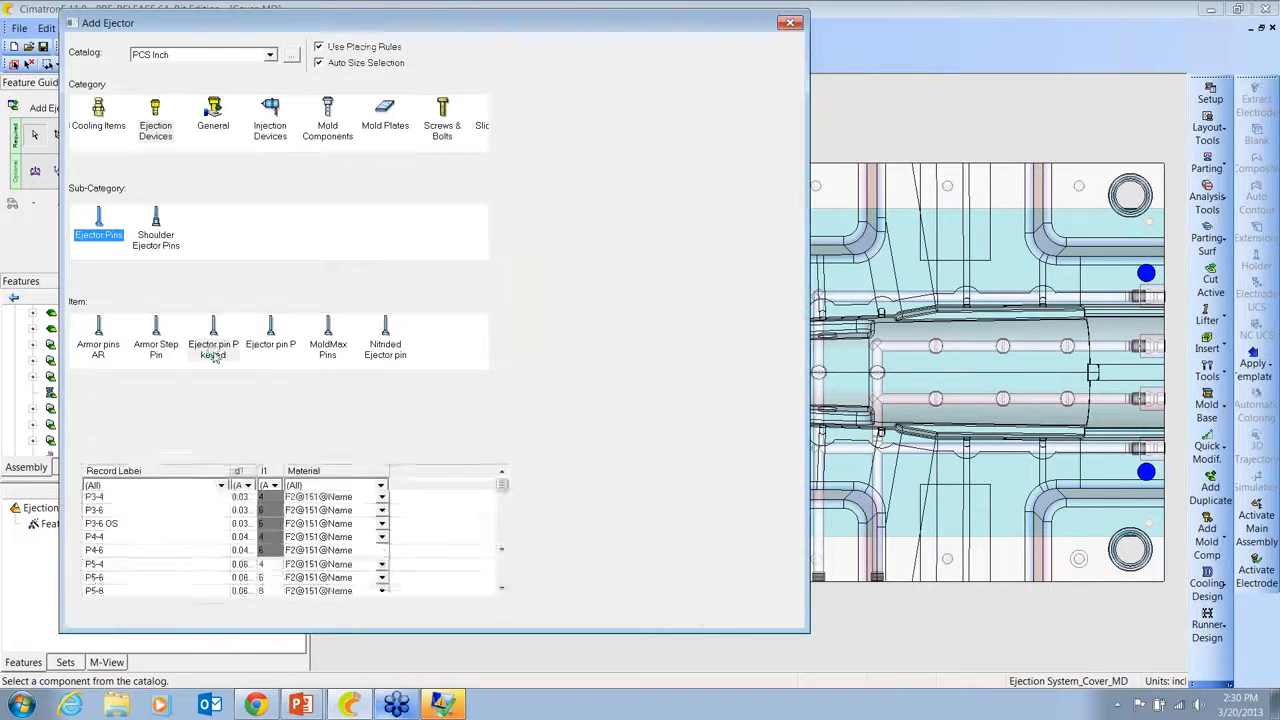
Step: Filter the keyed ejector pins to a d1 diameter of 0.375 and accept the component
left_click(248, 485)
scroll(255, 555, "down", 3)
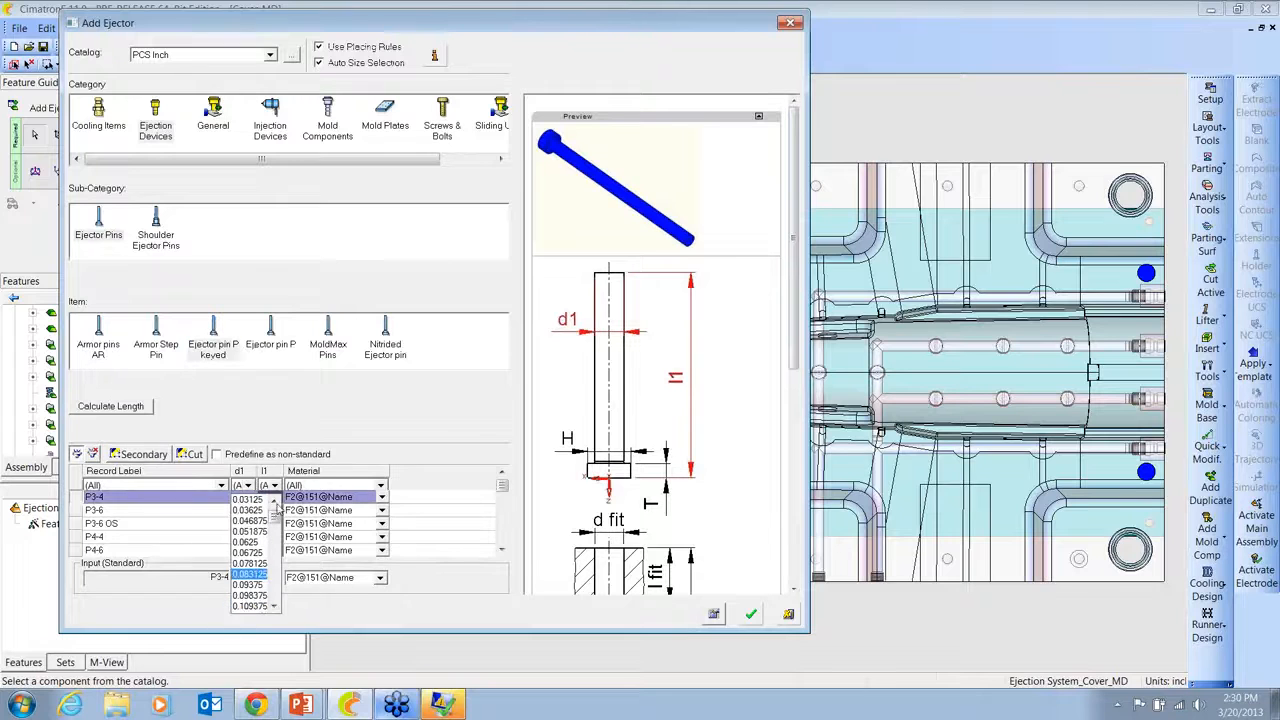
left_click_drag(275, 531, 277, 554)
left_click(276, 612)
left_click(276, 612)
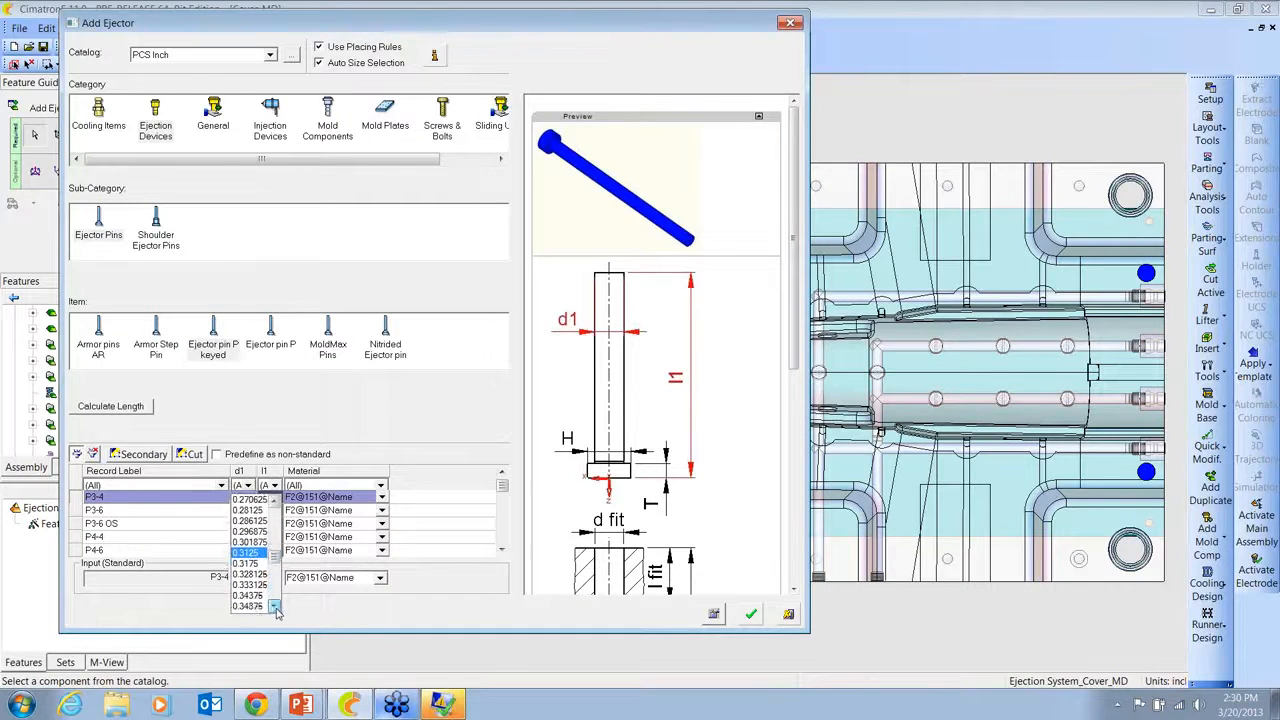
left_click(276, 612)
left_click(276, 612)
left_click(276, 612)
left_click(248, 606)
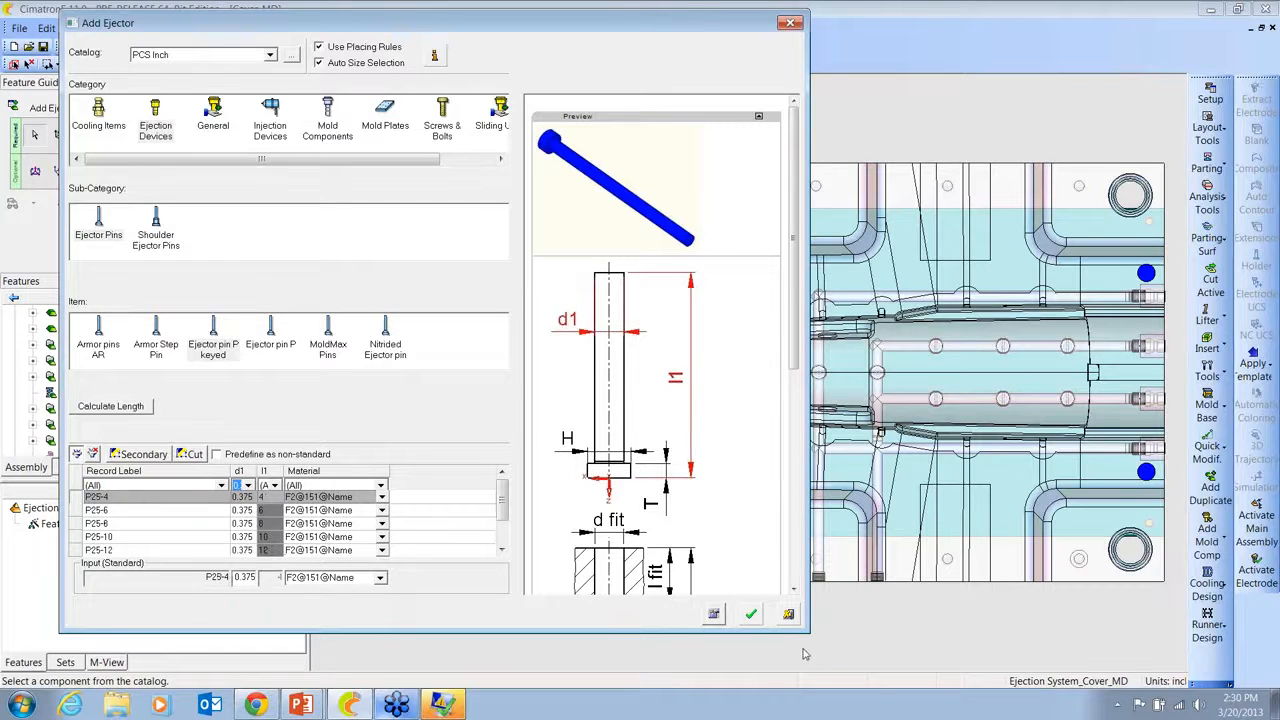
left_click(752, 616)
Step: Pick the ejection plate's face for placing the pins and set the Delta X and Delta Y snap increments to 0.1
left_click(459, 373)
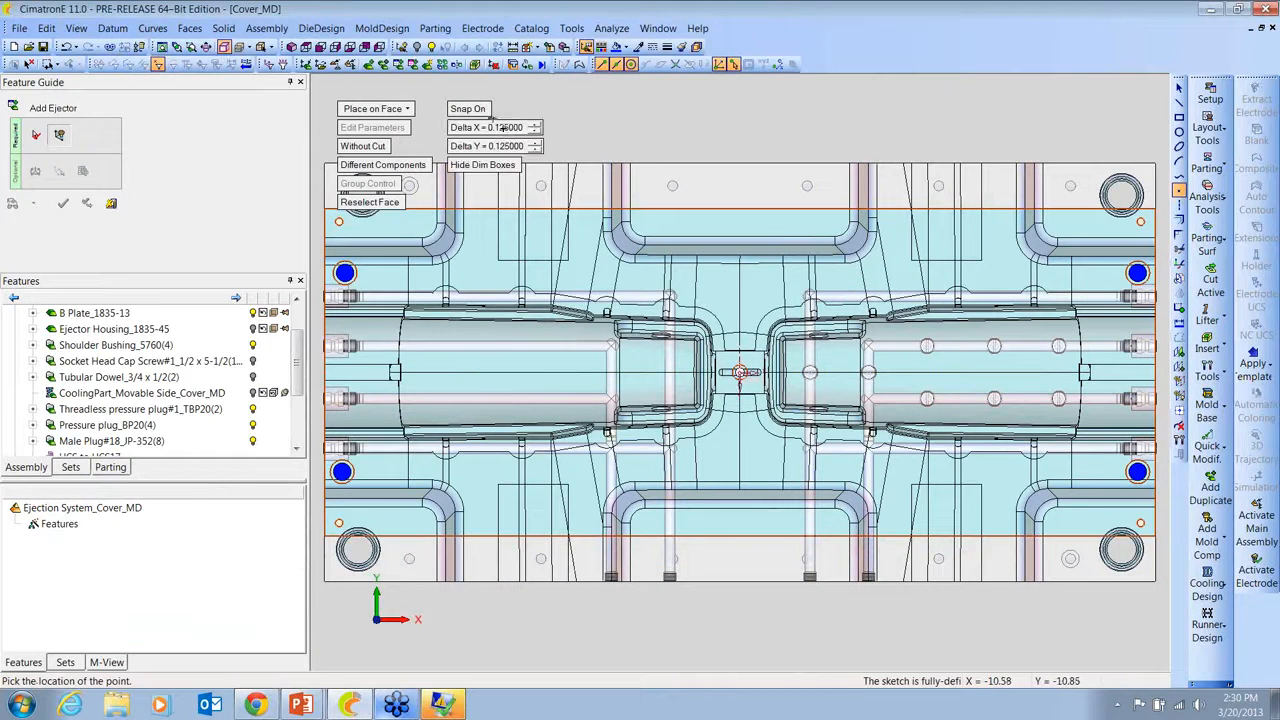
left_click(503, 128)
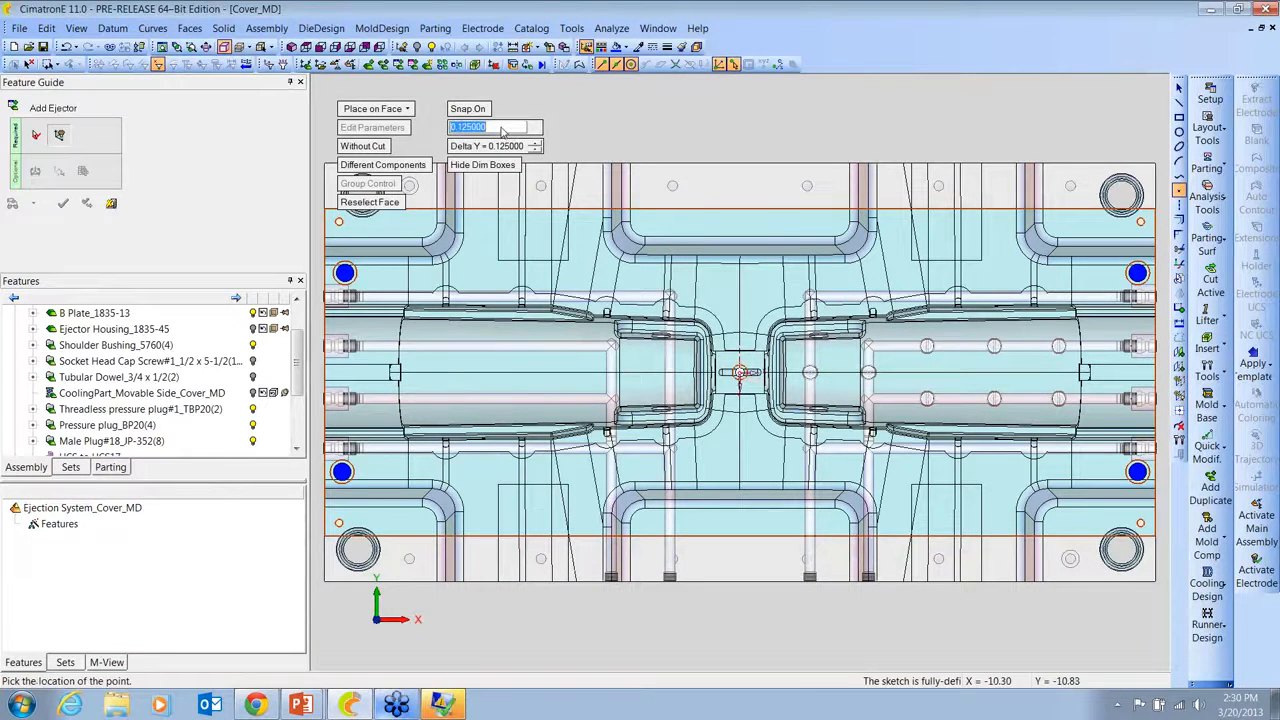
type("1")
key("Return")
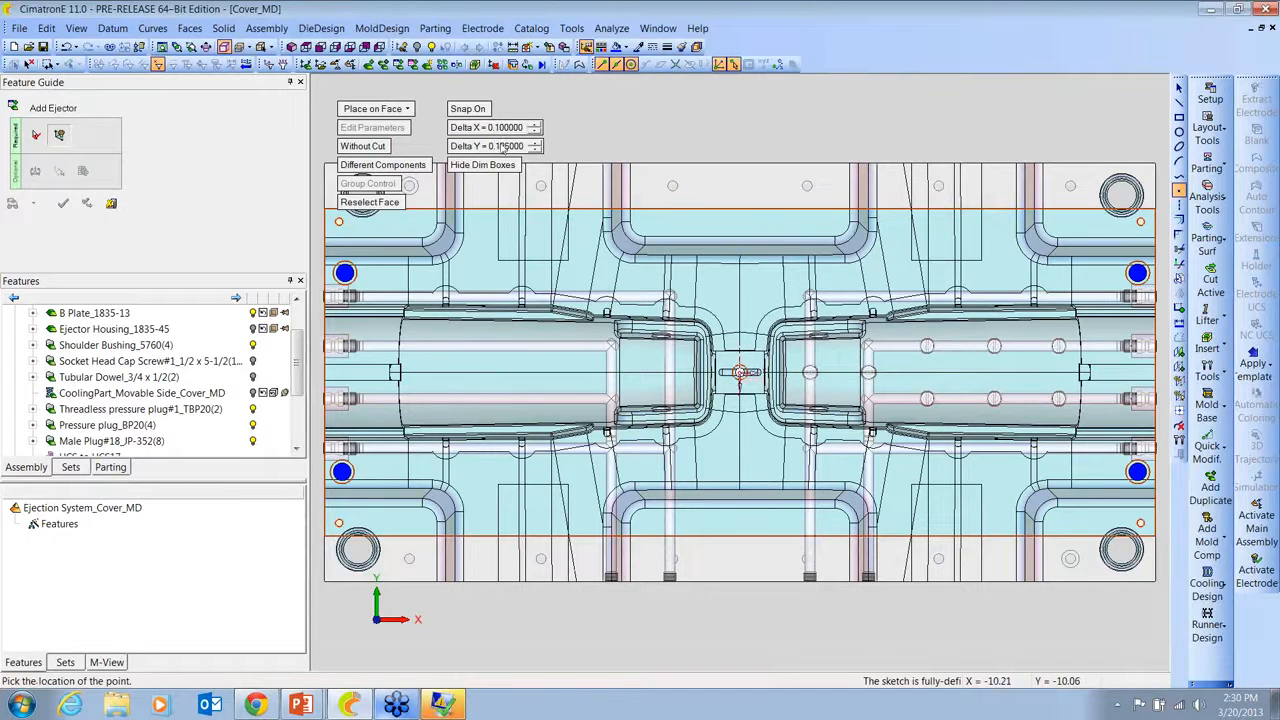
left_click(503, 147)
type(".1")
key("Return")
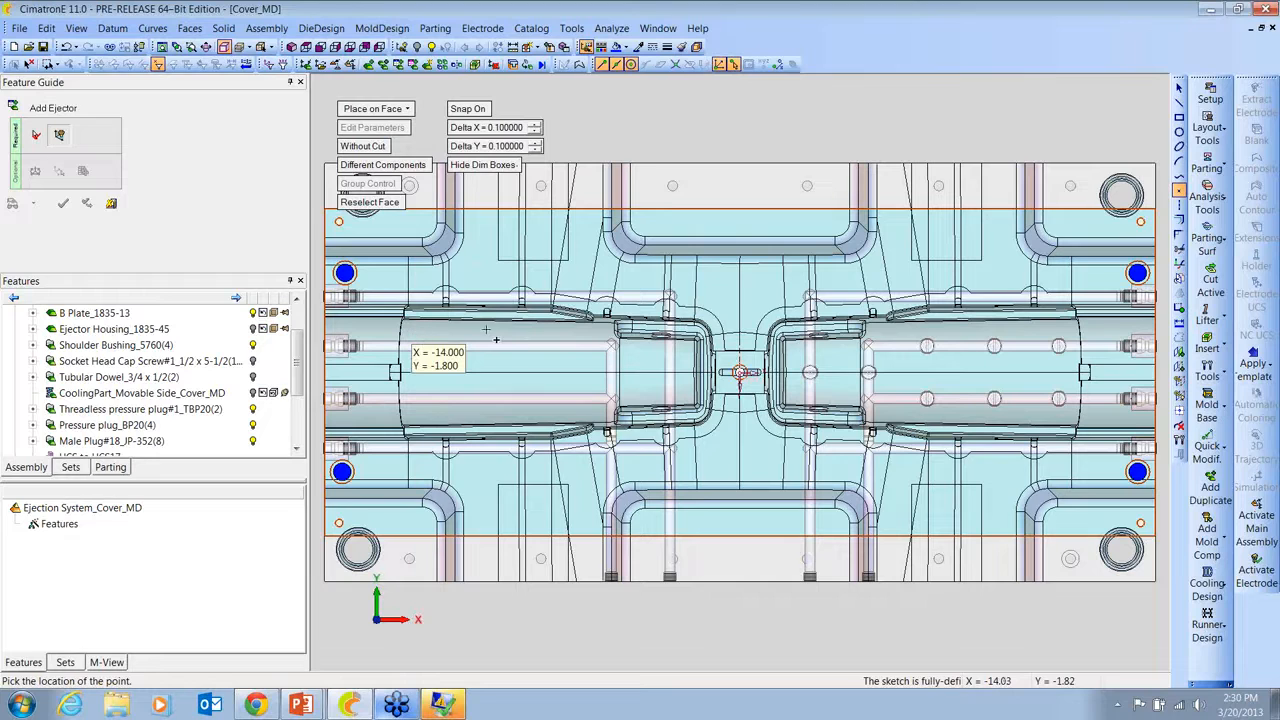
Step: Place six ejector pins at X -14, -10.9 and -7.1, in one row at Y -1.8 and another at Y 1.7
left_click(412, 330)
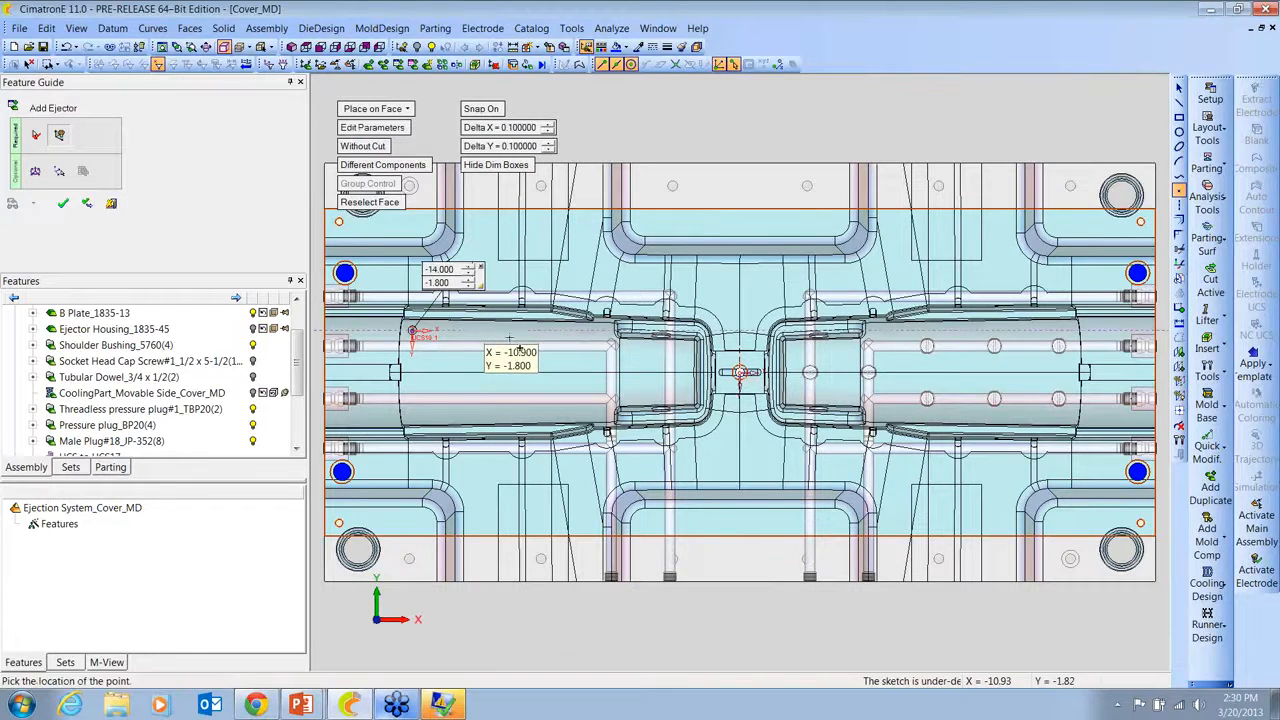
left_click(485, 331)
left_click(575, 331)
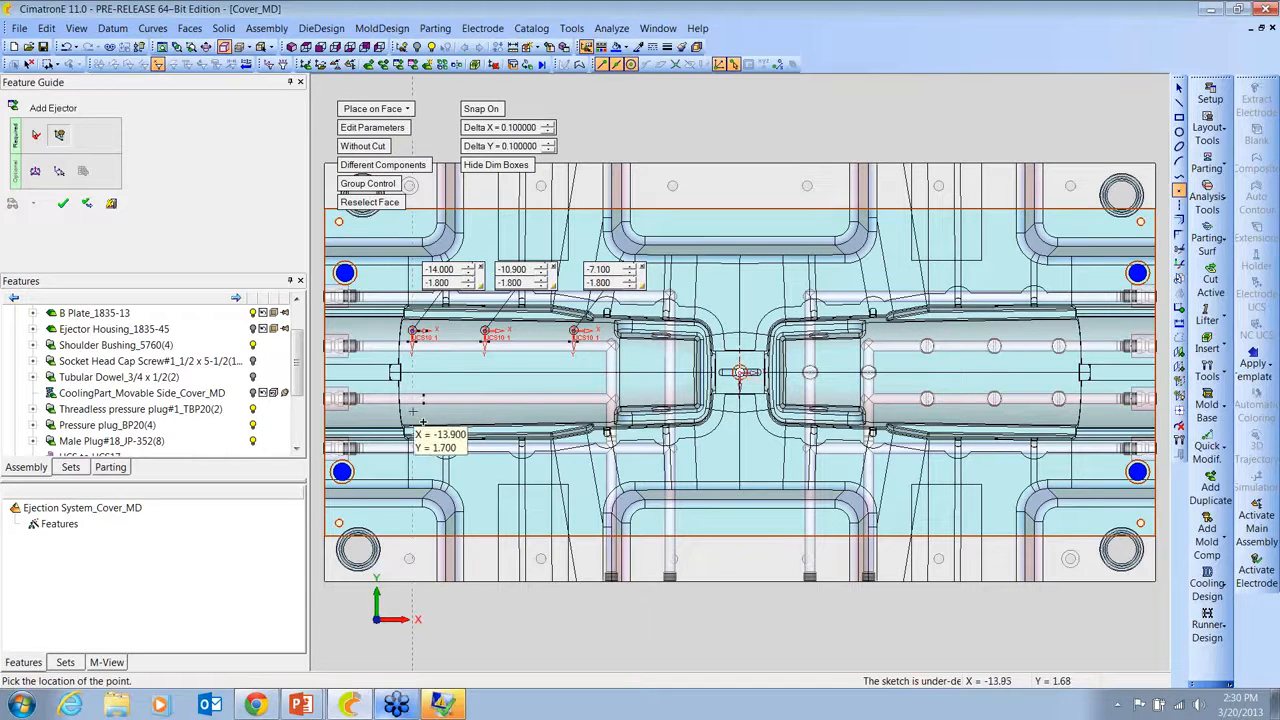
left_click(412, 413)
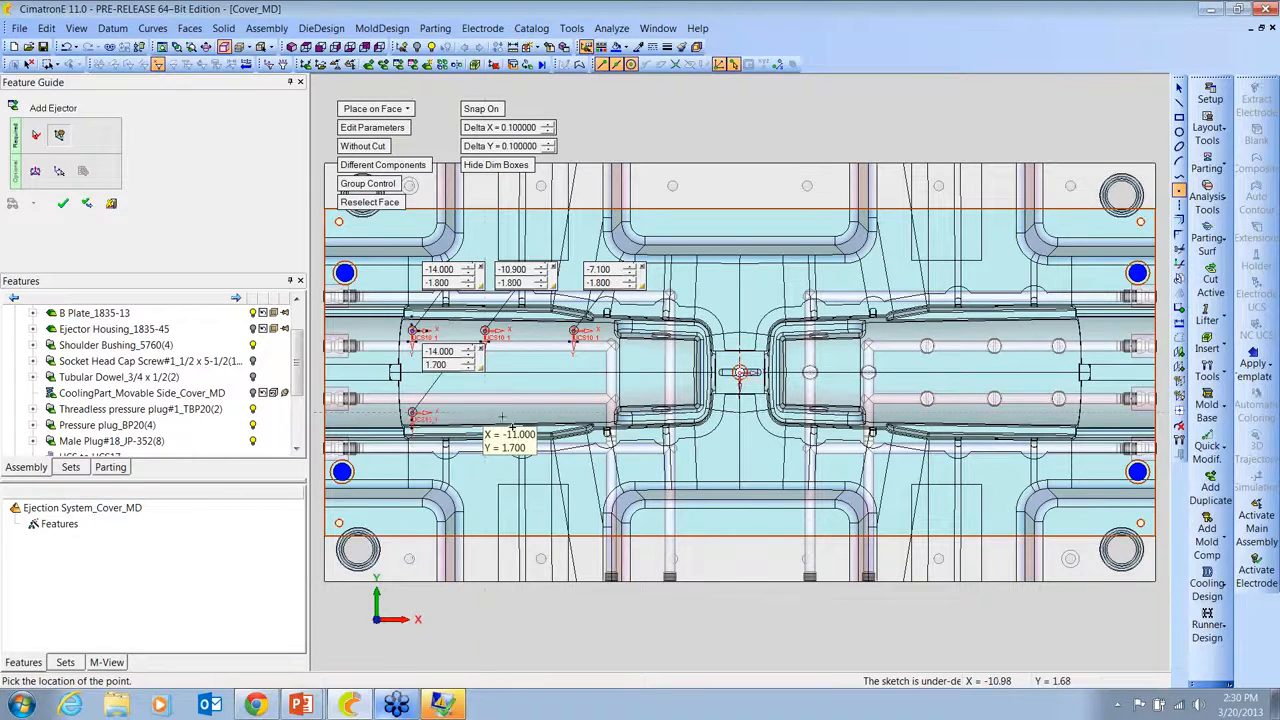
left_click(485, 413)
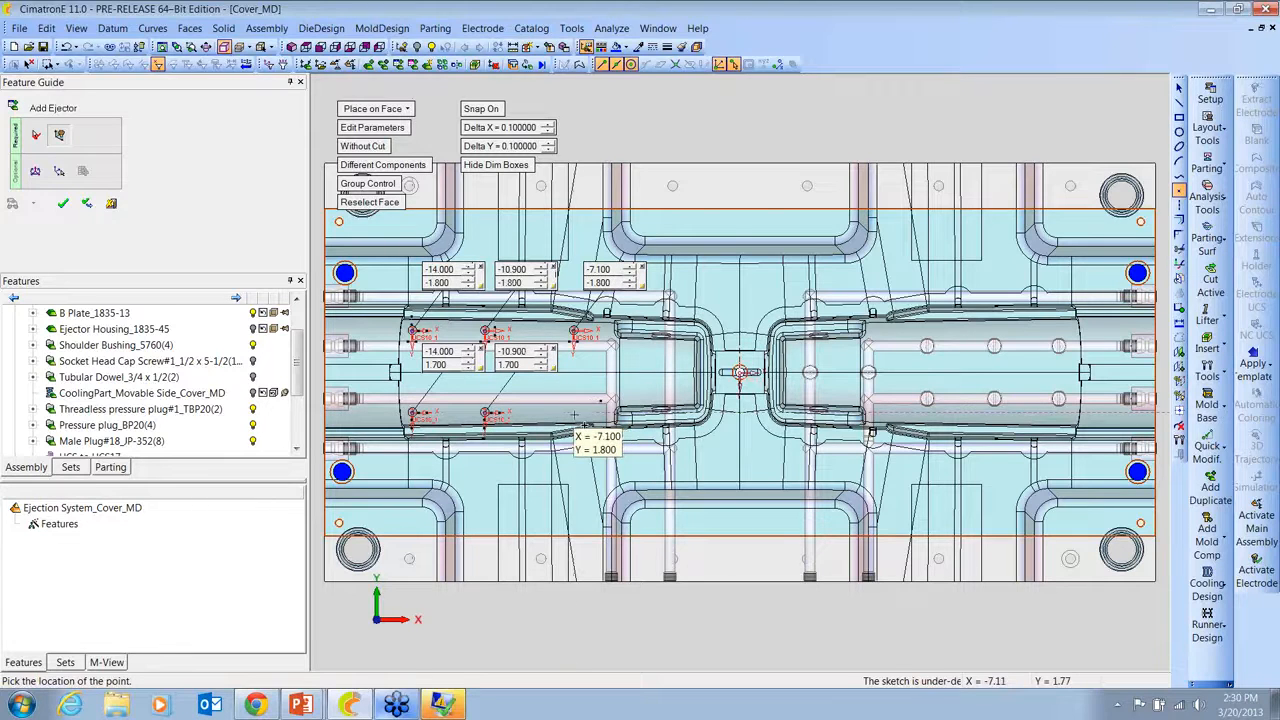
left_click(576, 413)
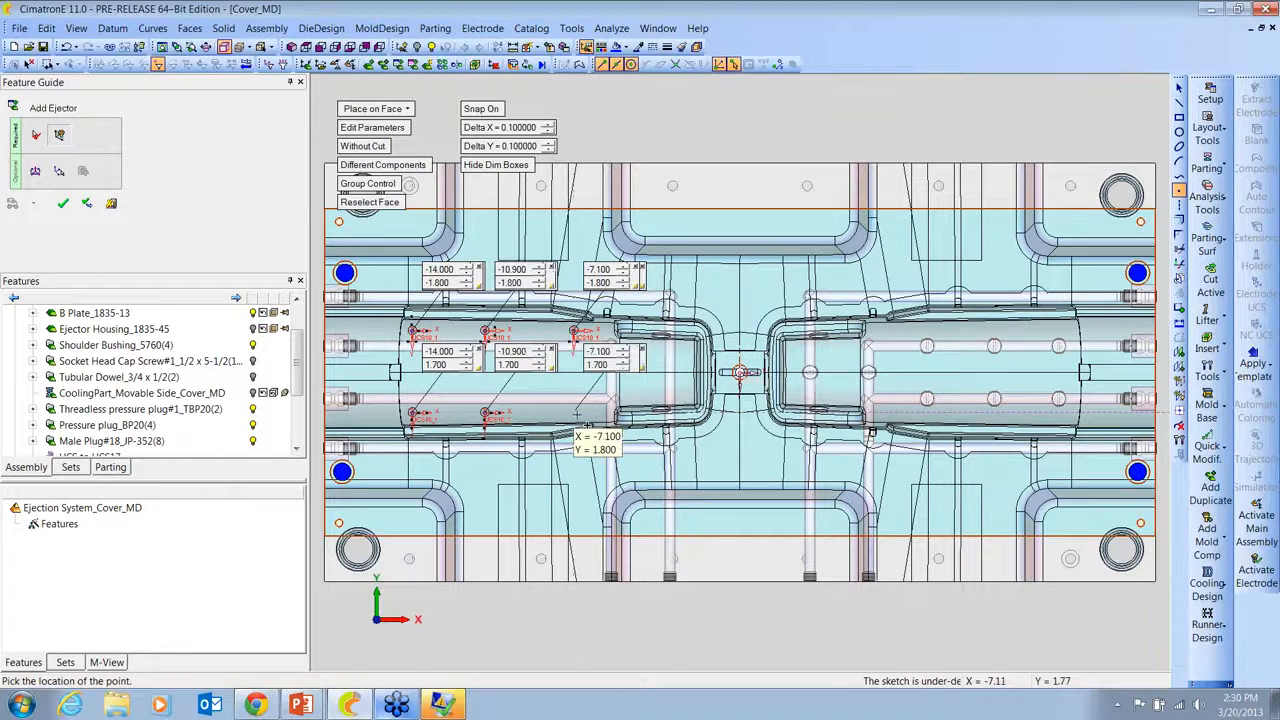
Step: Set the second row of ejector pins to Y 1.8 and confirm the pin locations
left_click(541, 366)
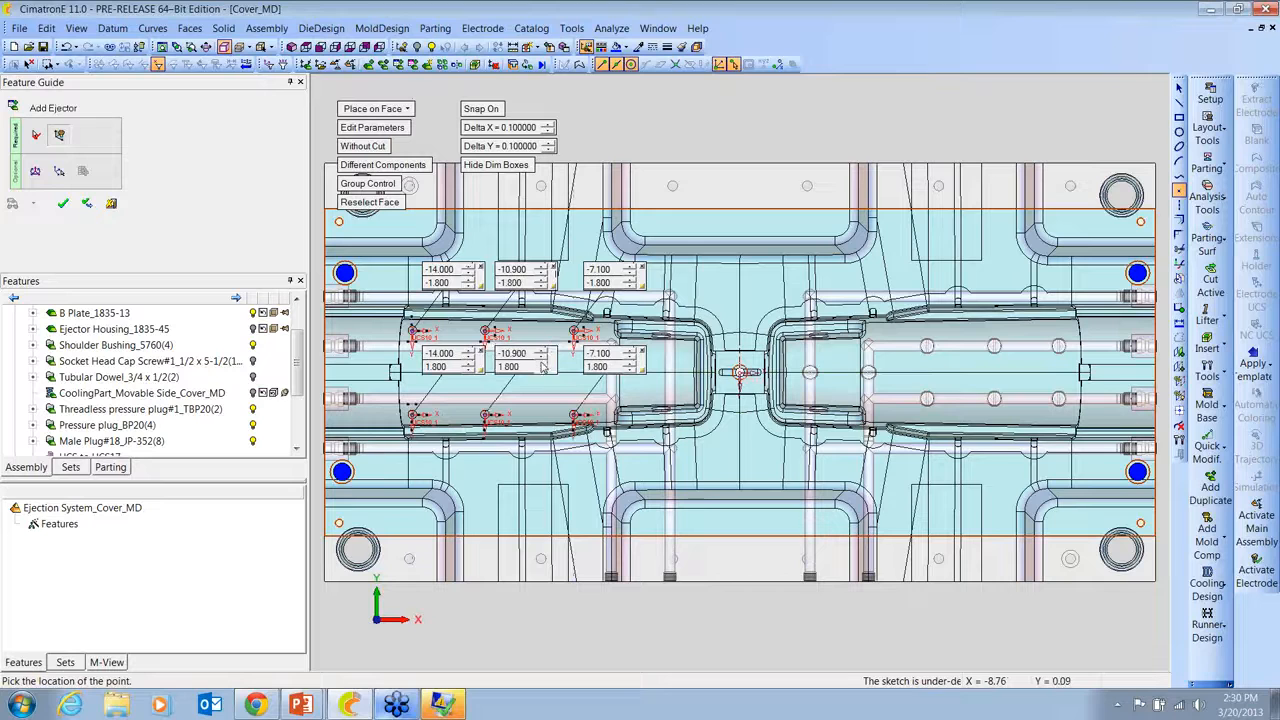
middle_click(697, 311)
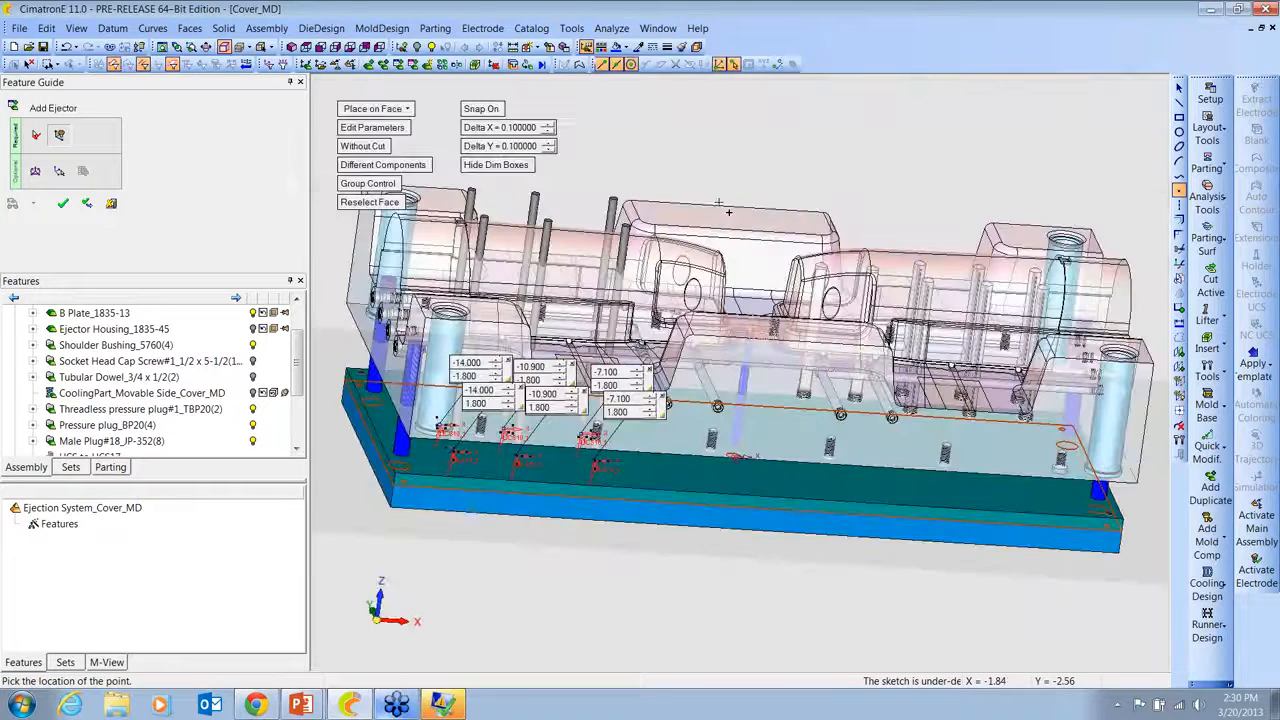
right_click(752, 119)
left_click(773, 123)
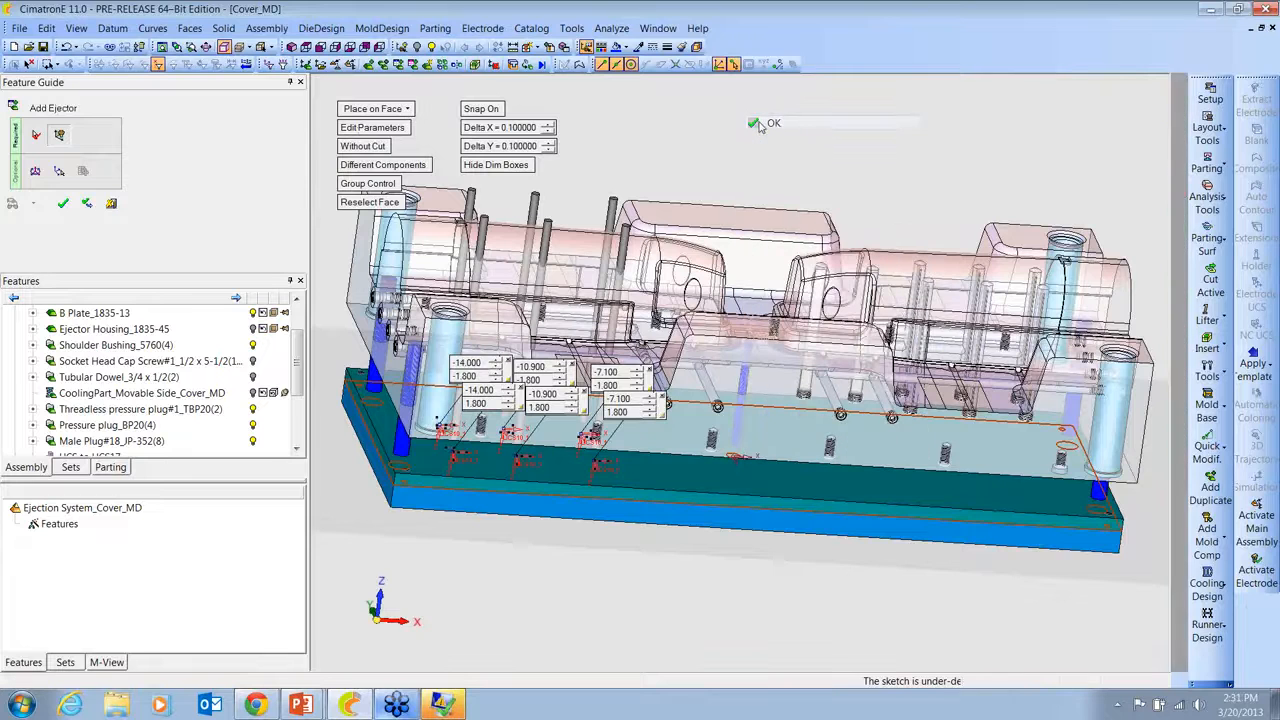
Step: Trim the six ejector pins by the movable side with a shaped trim and a Delta Z offset of 0.015
left_click(1196, 686)
left_click(1079, 655)
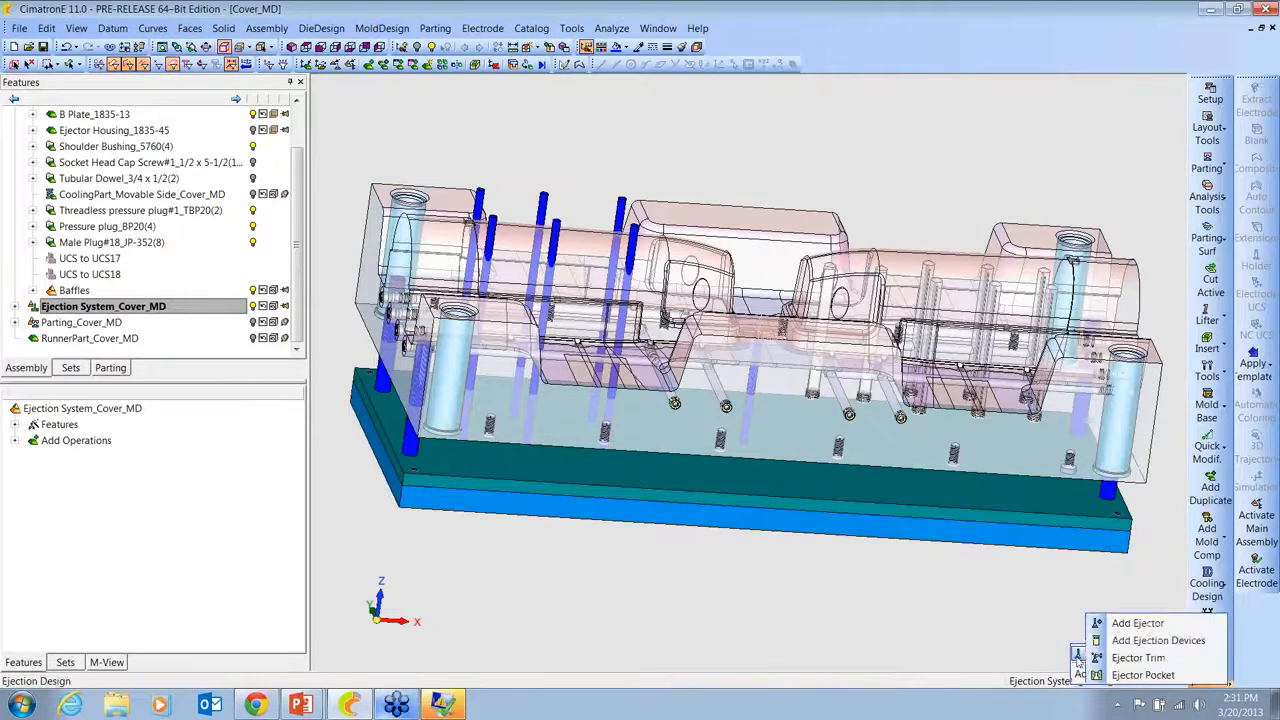
left_click(1137, 659)
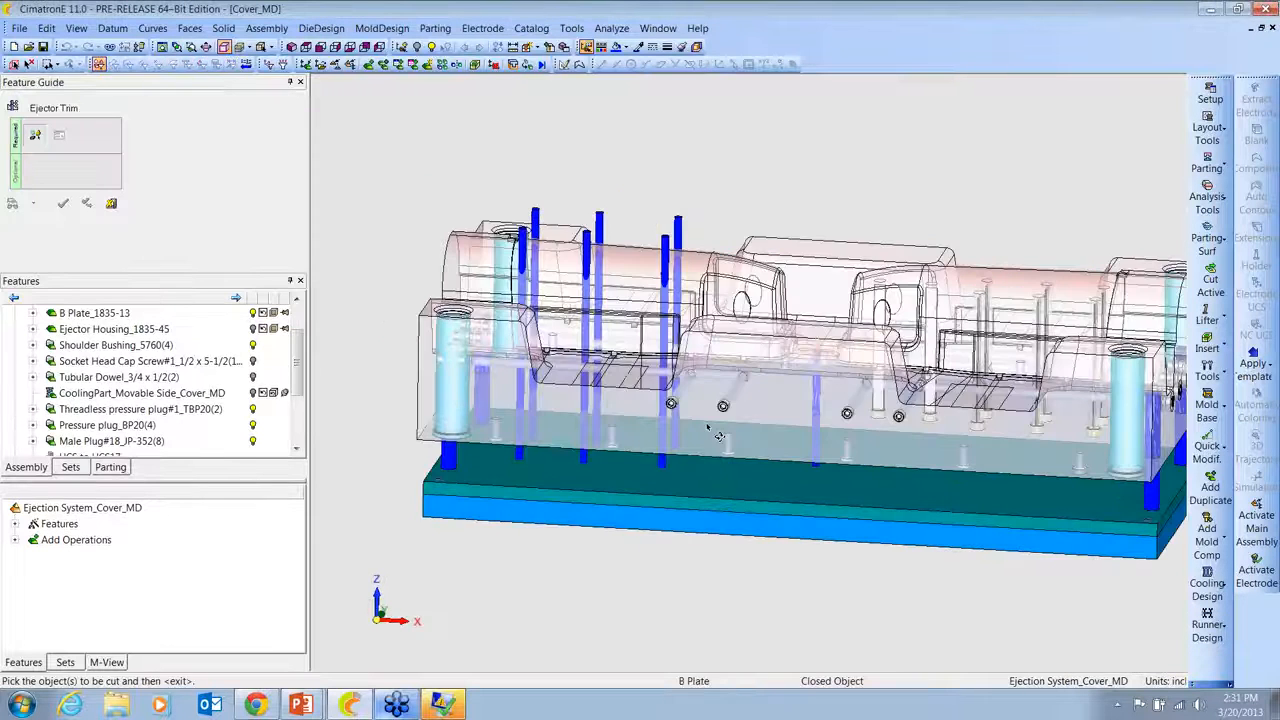
left_click_drag(689, 277, 690, 278)
middle_click(721, 233)
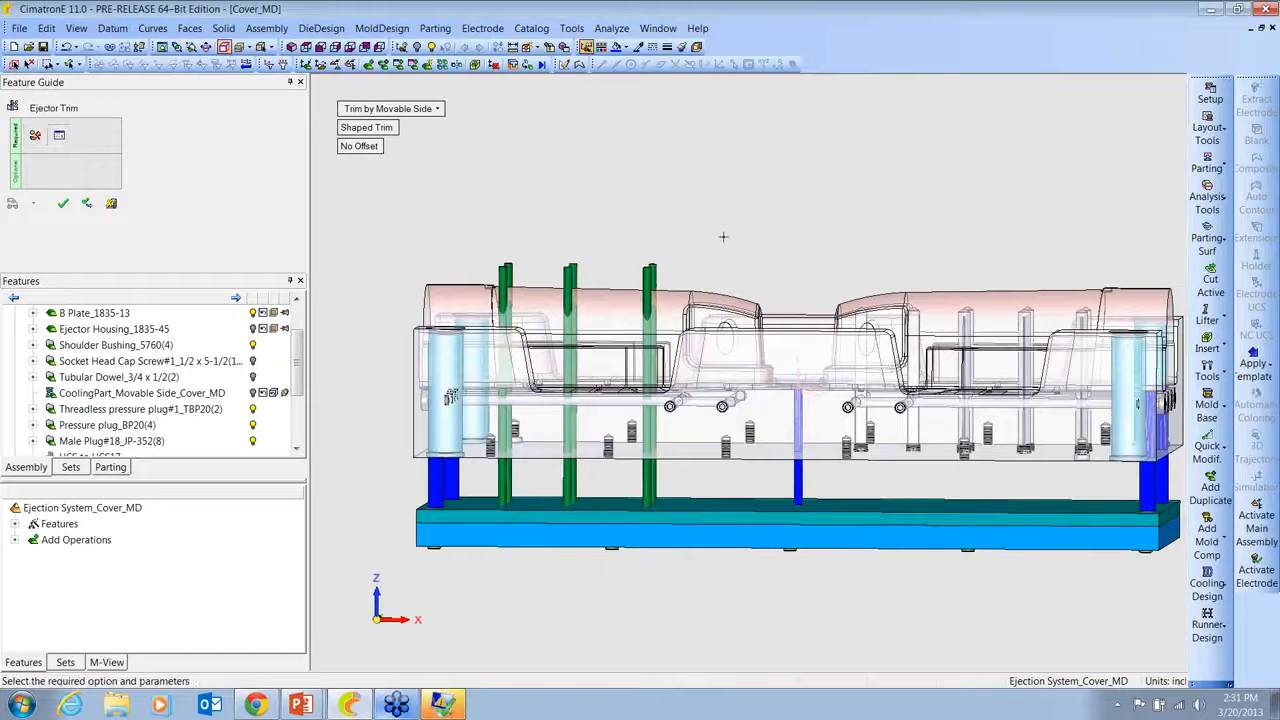
left_click(360, 146)
left_click(385, 166)
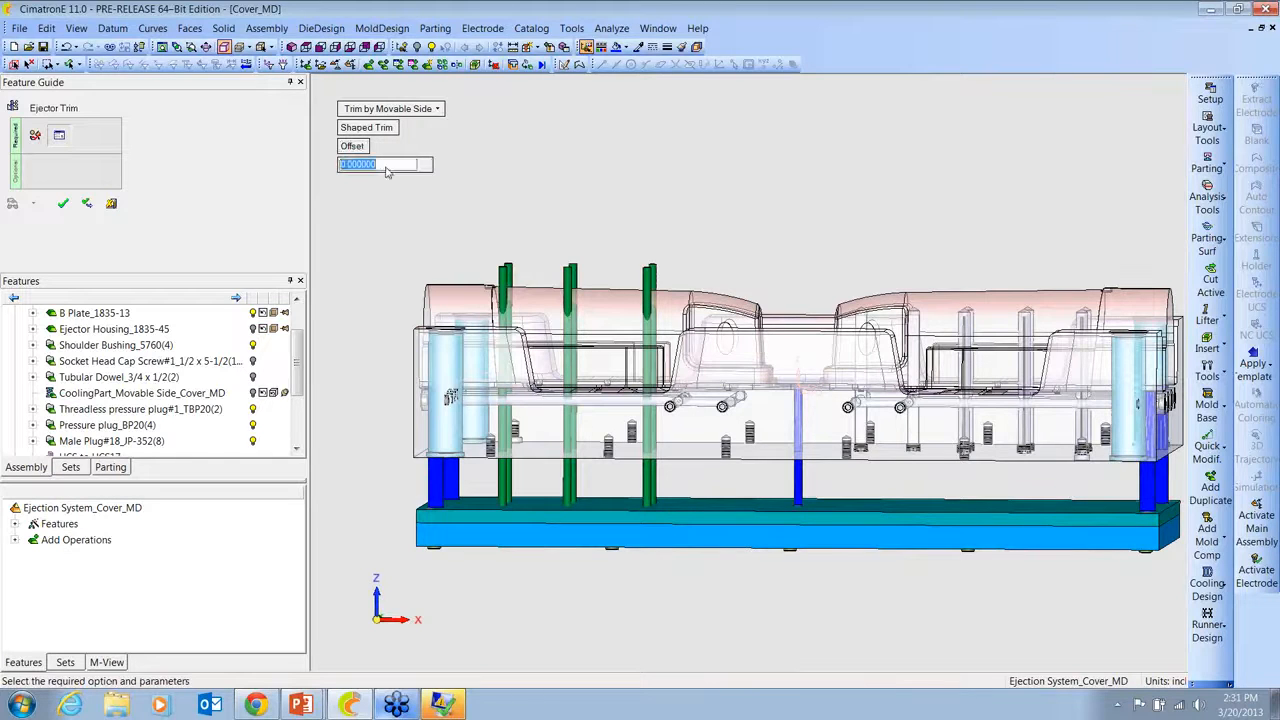
key("Return")
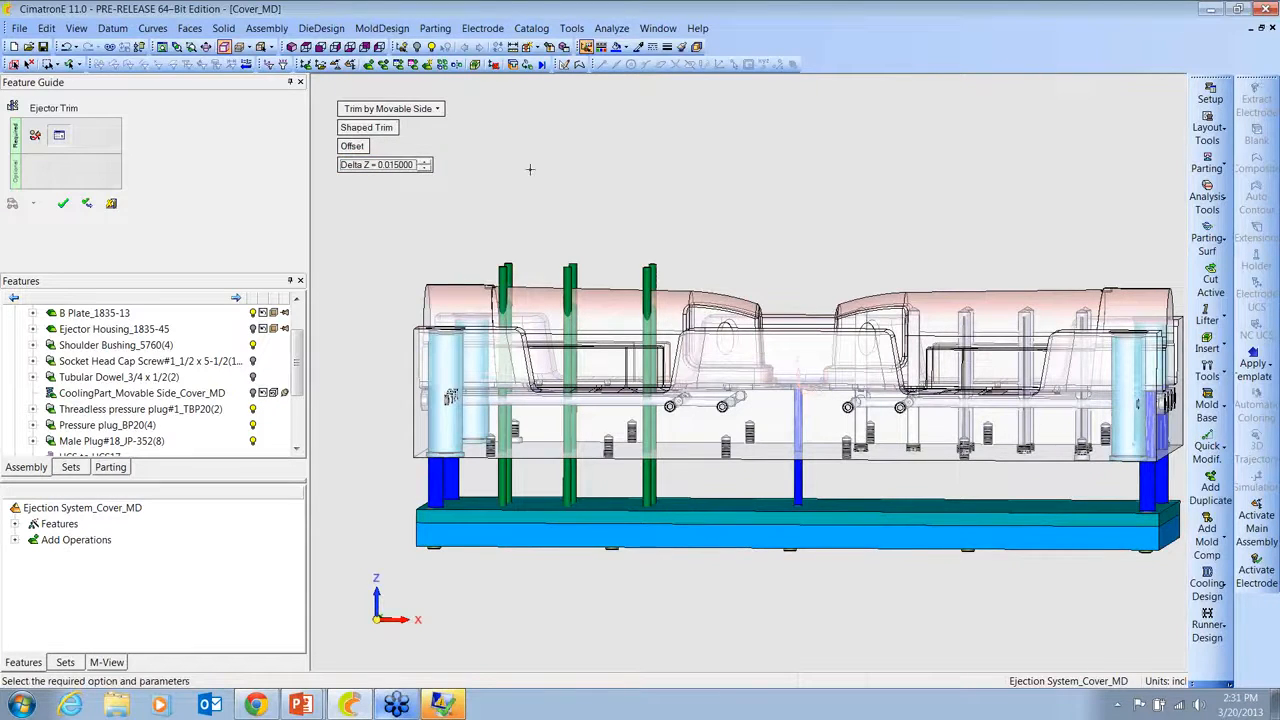
right_click(530, 169)
left_click(543, 171)
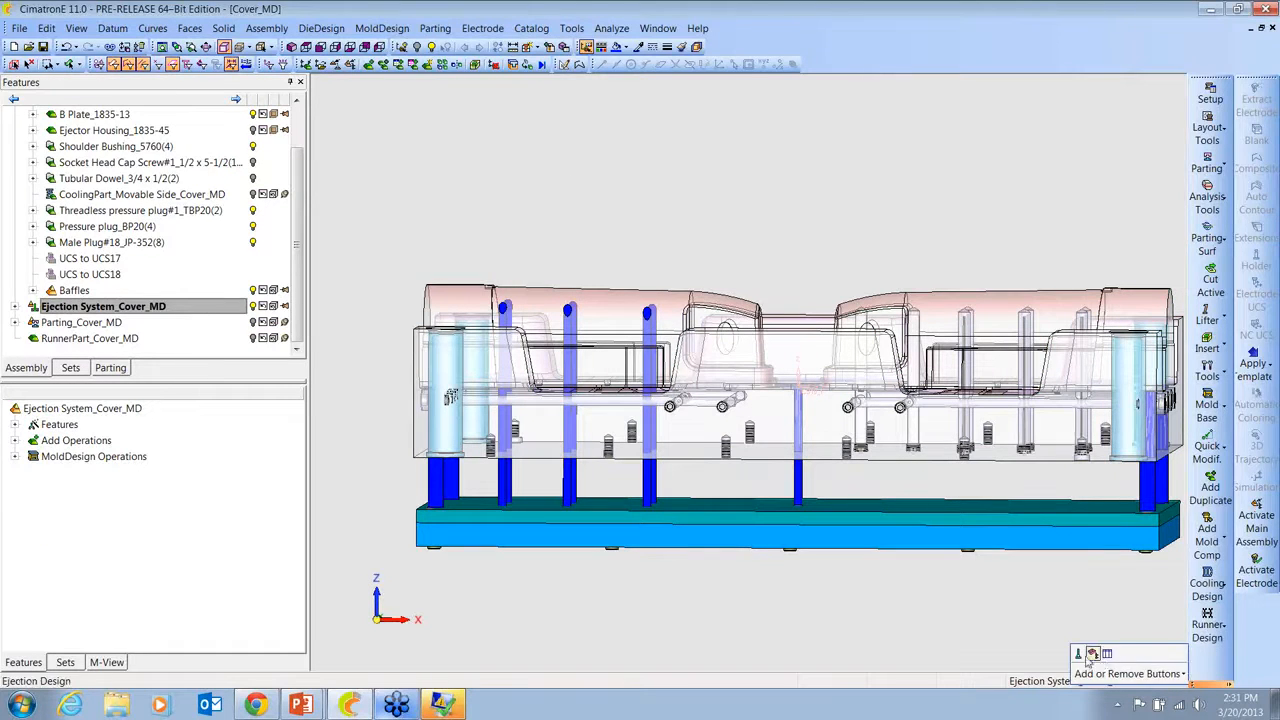
Step: Cut ejector pockets for the six trimmed pins with the active part as reference and a constant fit length of 1
left_click(1092, 655)
left_click(1125, 672)
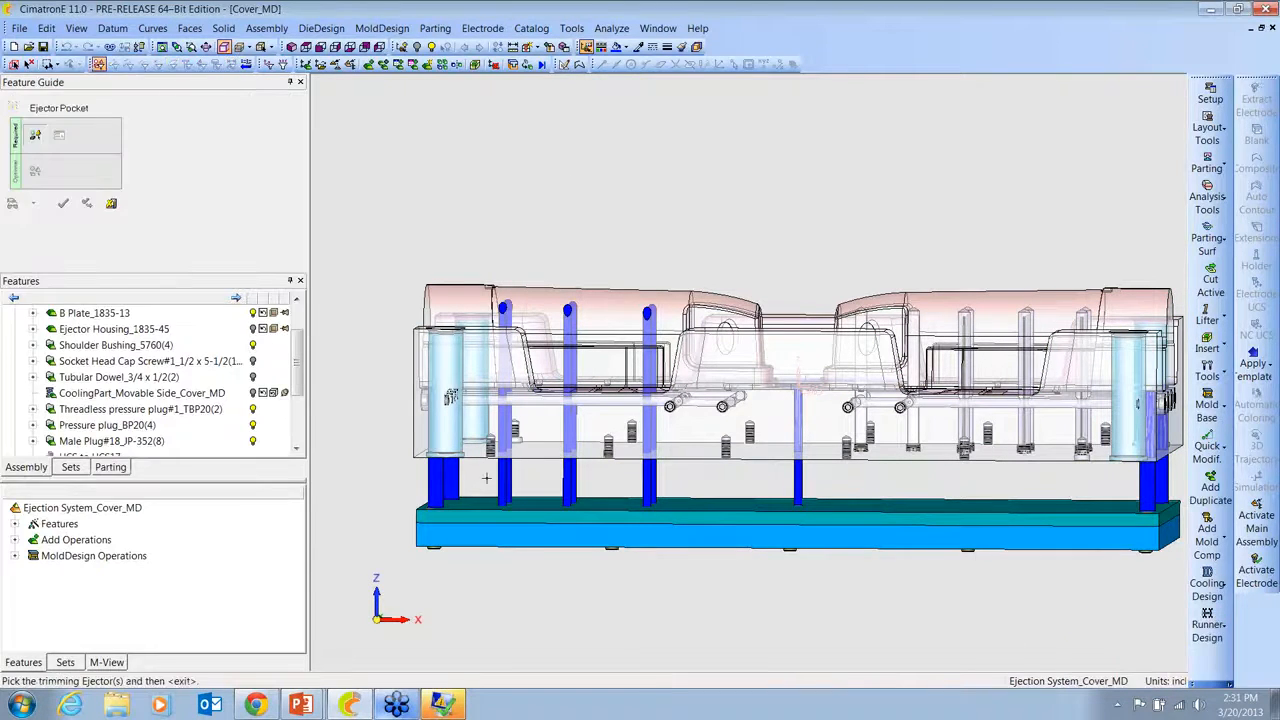
left_click_drag(744, 483, 726, 511)
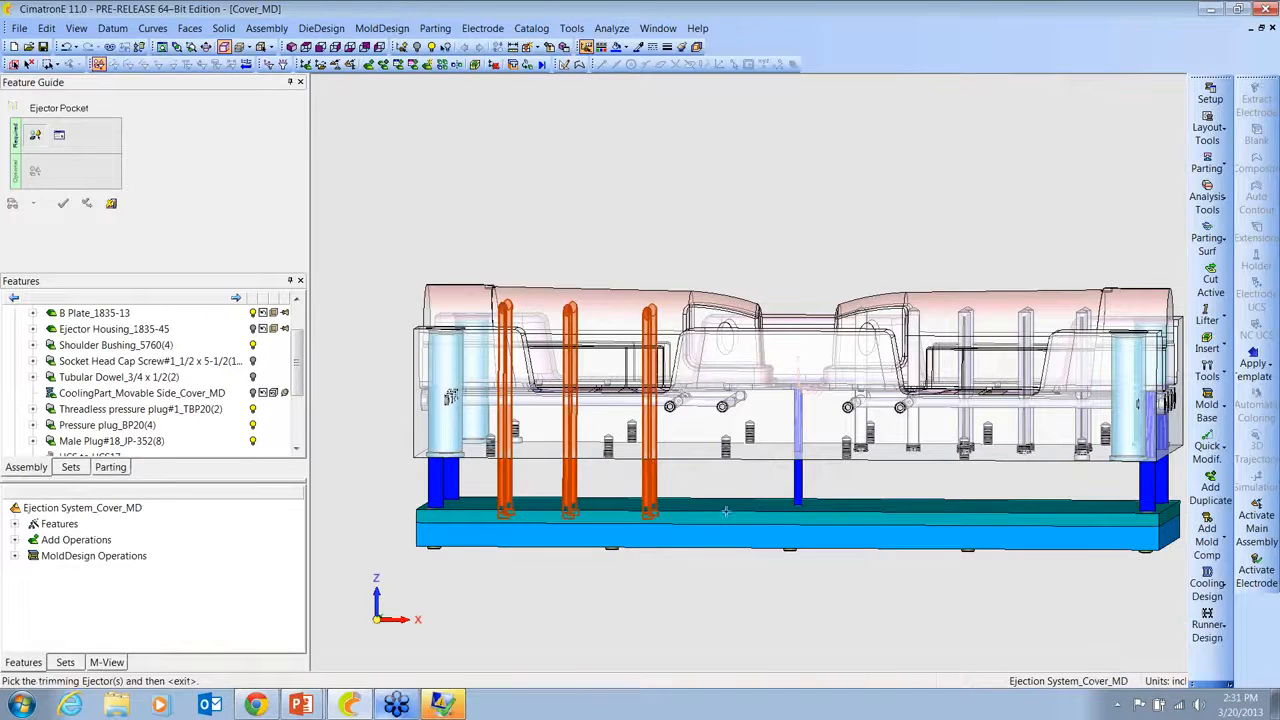
middle_click(743, 466)
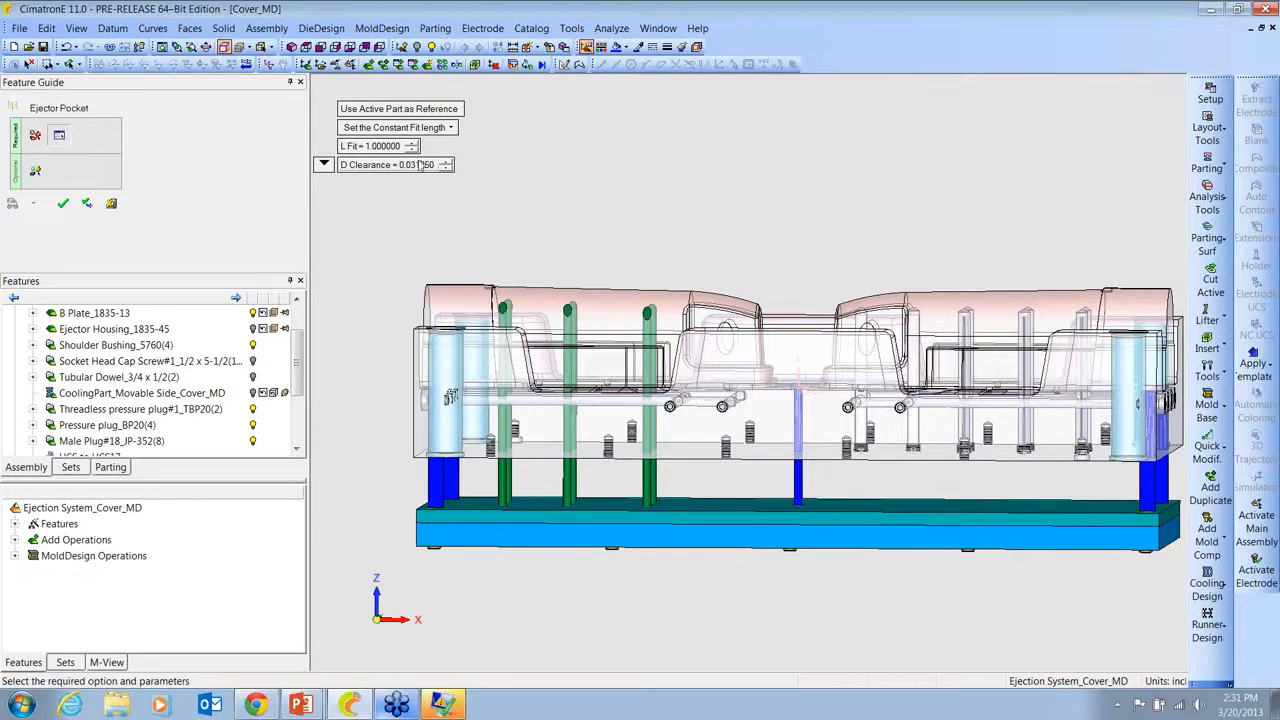
left_click(63, 204)
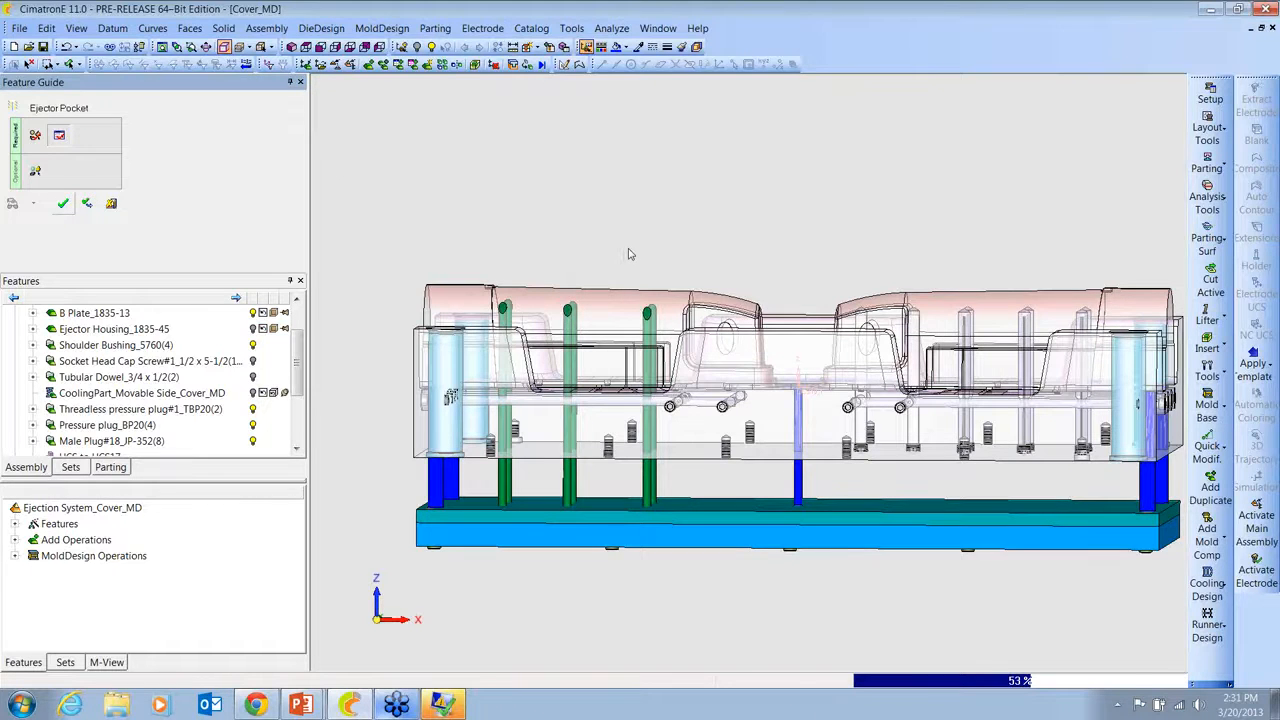
Step: Hide the ejector plate and examine the keyed pin head pockets on the underside of the plate above it
left_click(660, 553)
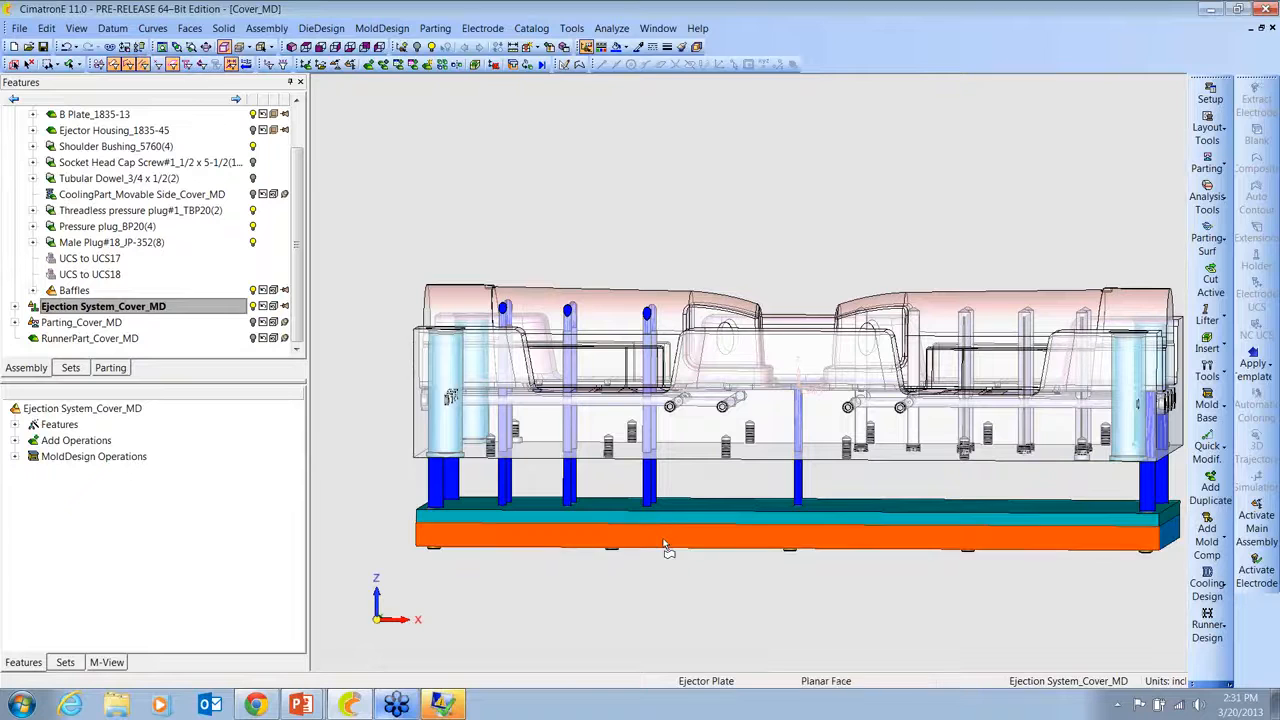
left_click(417, 48)
mouse_move(689, 553)
left_mouse_down("ctrl")
mouse_move(686, 542)
mouse_move(679, 555)
left_mouse_up("ctrl")
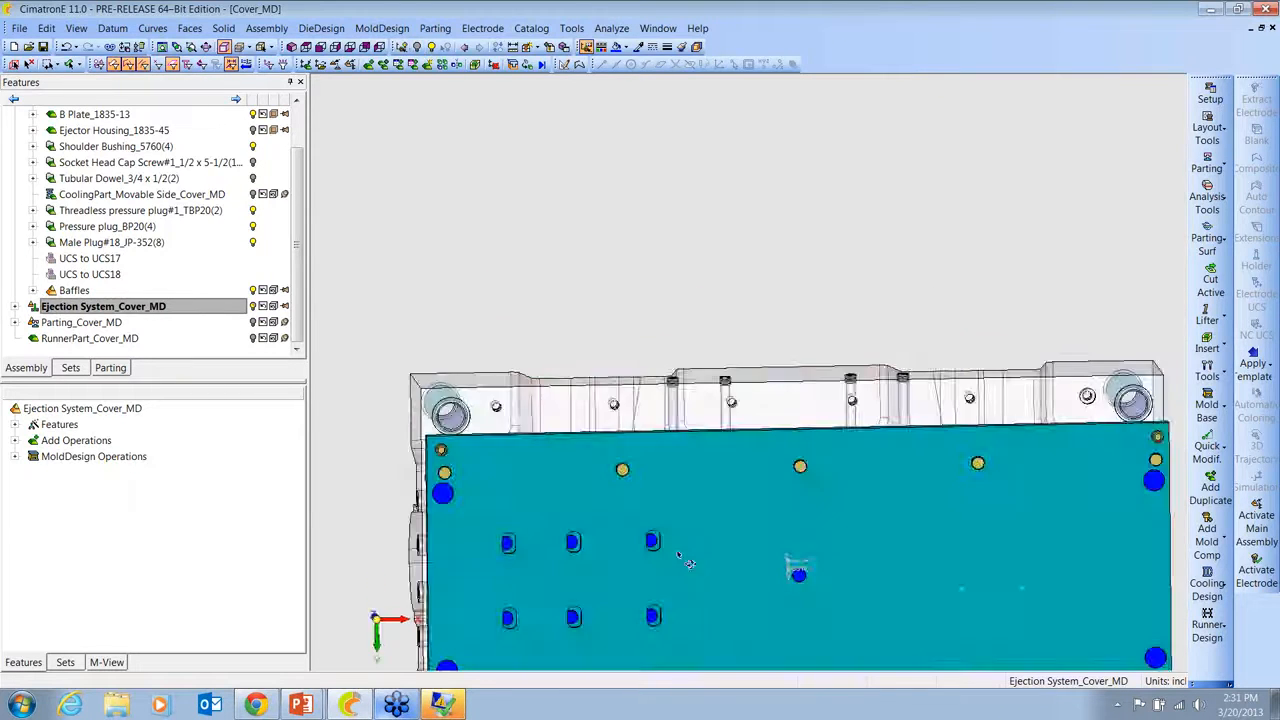
middle_click_drag(679, 555, 700, 405, "ctrl")
right_click_drag(700, 405, 660, 310, "ctrl")
left_click_drag(645, 335, 618, 377, "ctrl")
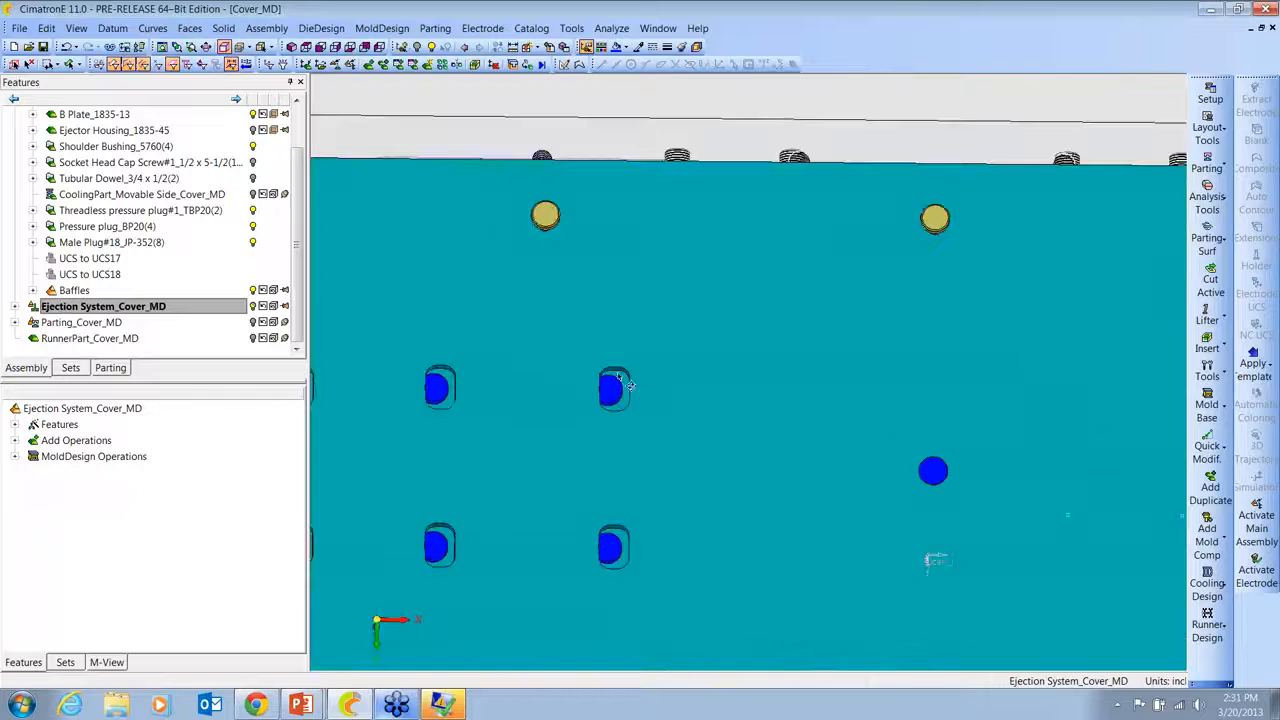
right_click_drag(540, 408, 755, 625, "ctrl")
left_click_drag(740, 397, 725, 548, "ctrl")
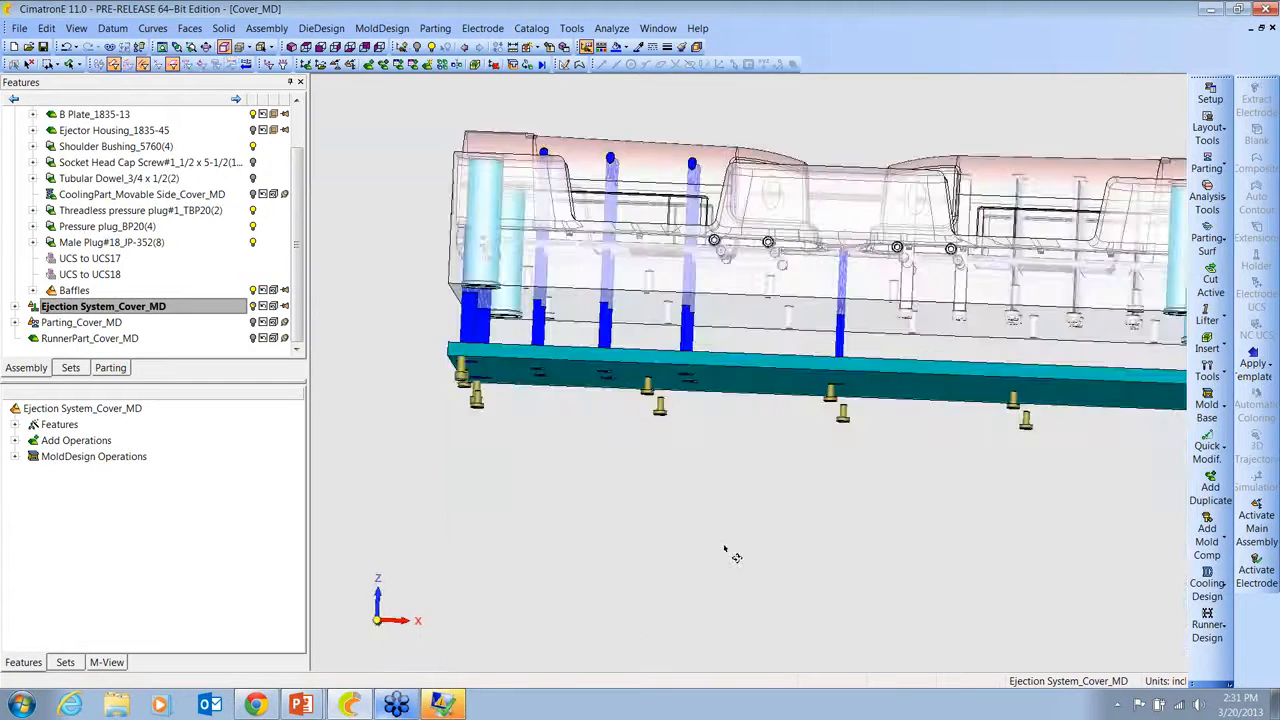
Step: Examine the pin clearance holes through the B plate and the trimmed tops of the ejector pins
right_click_drag(728, 550, 760, 236, "ctrl")
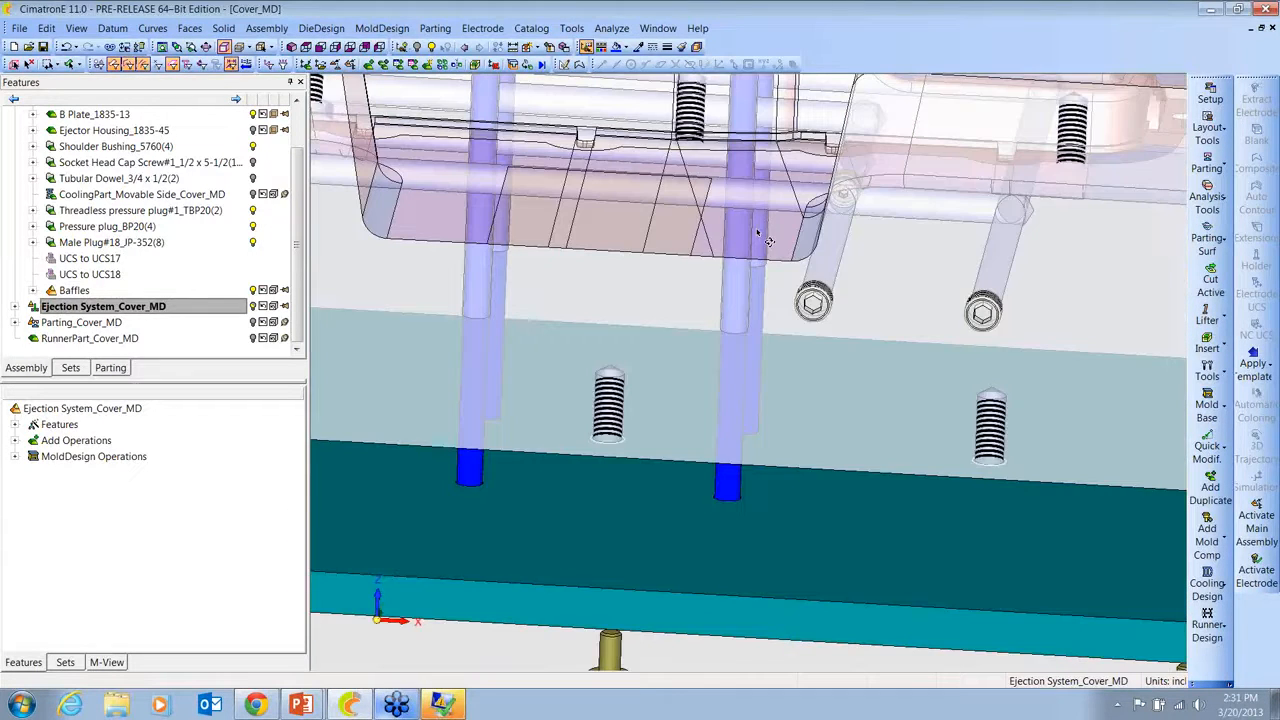
left_click_drag(768, 241, 853, 511, "ctrl")
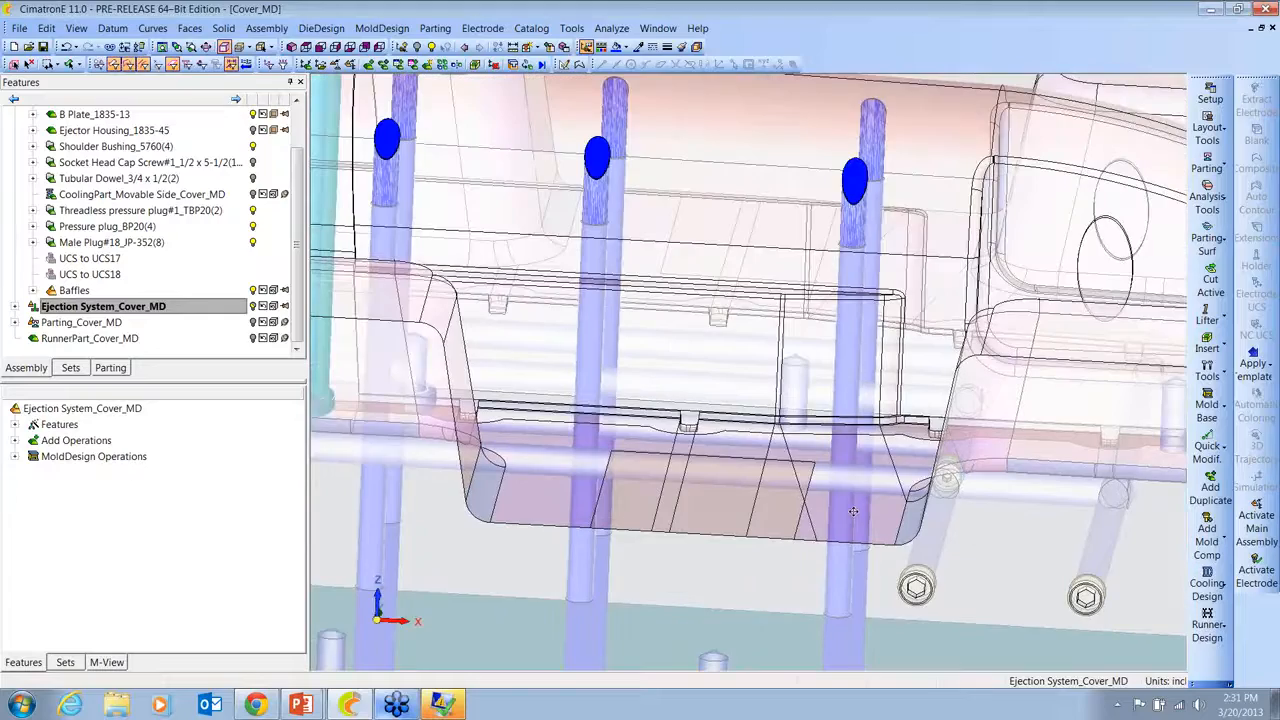
middle_click_drag(649, 346, 868, 500, "ctrl")
right_click_drag(868, 500, 852, 434, "ctrl")
left_click_drag(852, 434, 1011, 301, "ctrl")
middle_click_drag(999, 344, 736, 220, "ctrl")
right_click_drag(790, 380, 797, 436, "ctrl")
middle_click_drag(797, 436, 747, 479, "ctrl")
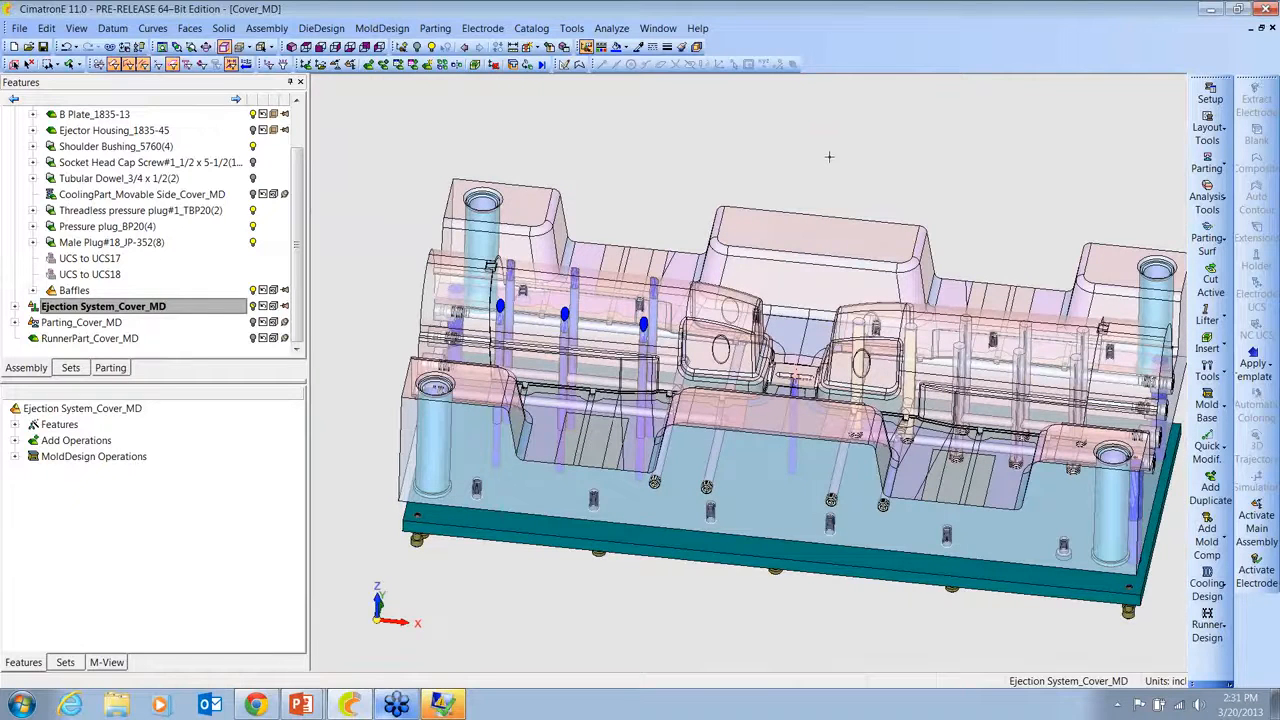
right_click_drag(828, 168, 832, 284, "ctrl")
middle_click_drag(804, 248, 778, 238, "ctrl")
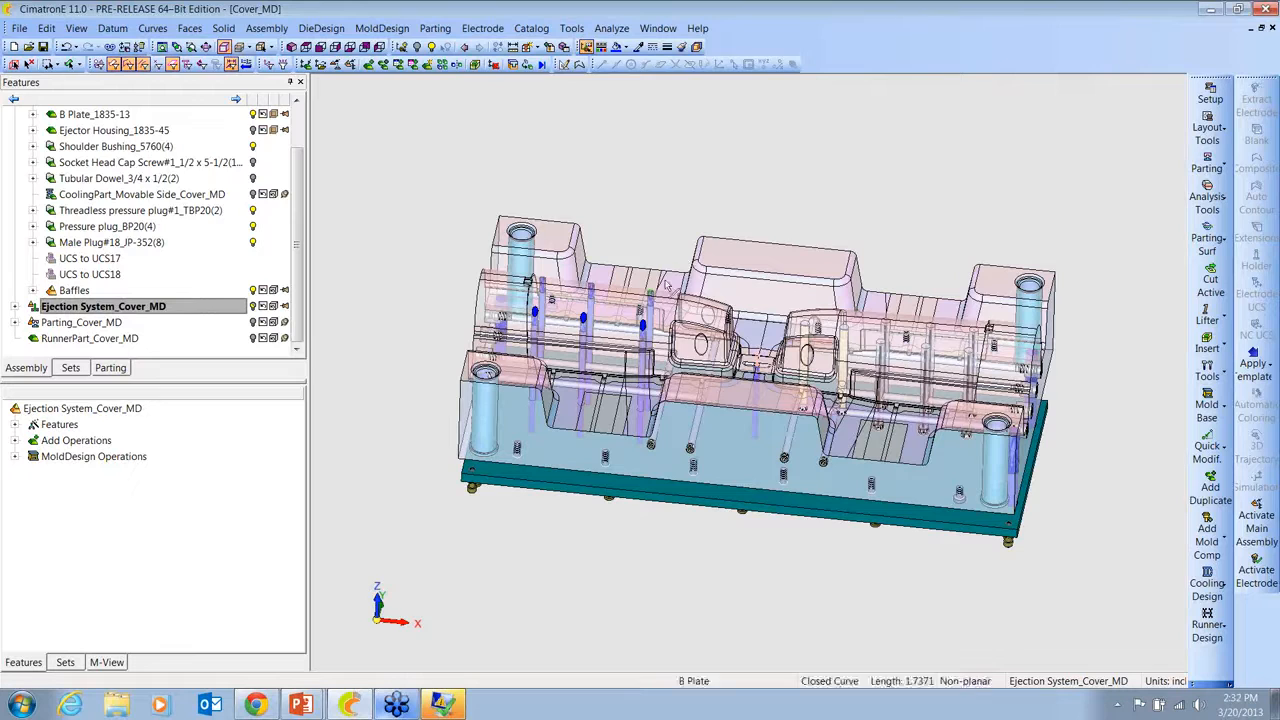
middle_click_drag(686, 211, 668, 199, "ctrl")
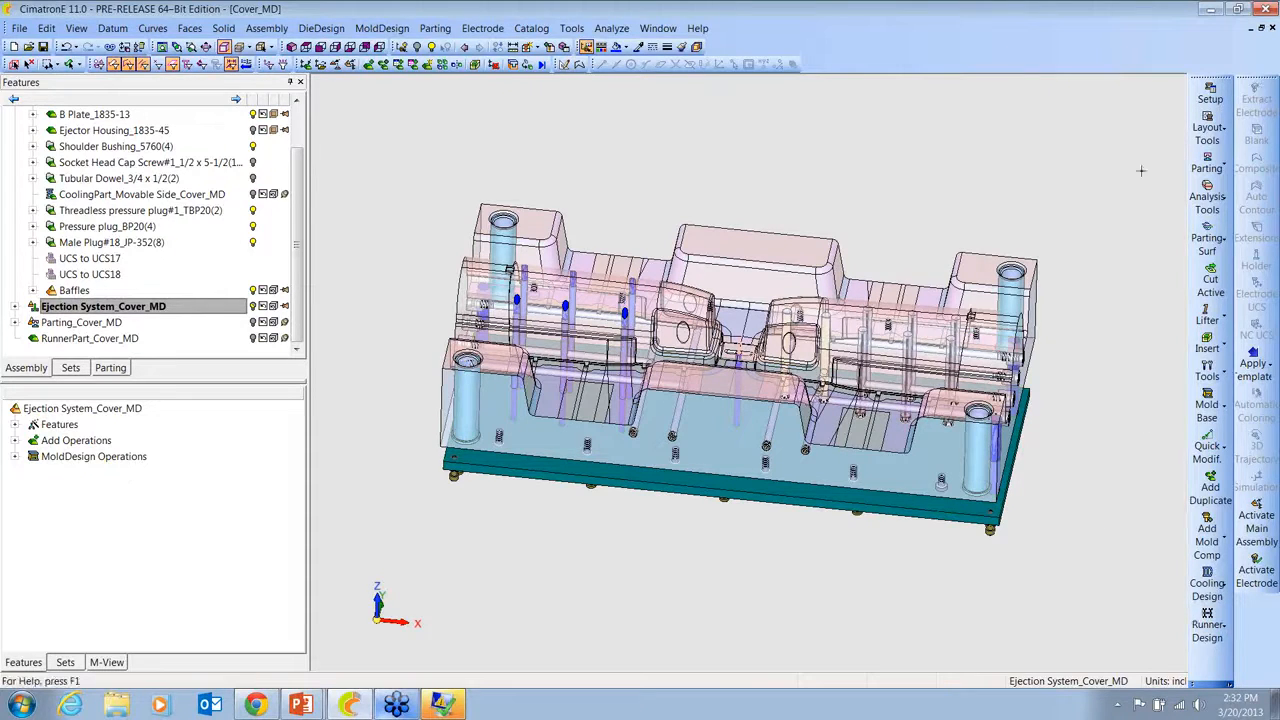
Step: Close Cover_MD without saving and open A-Clamping Plate_NC.elt from the MD_Fin folder, continuing with the broken connections
left_click(1263, 29)
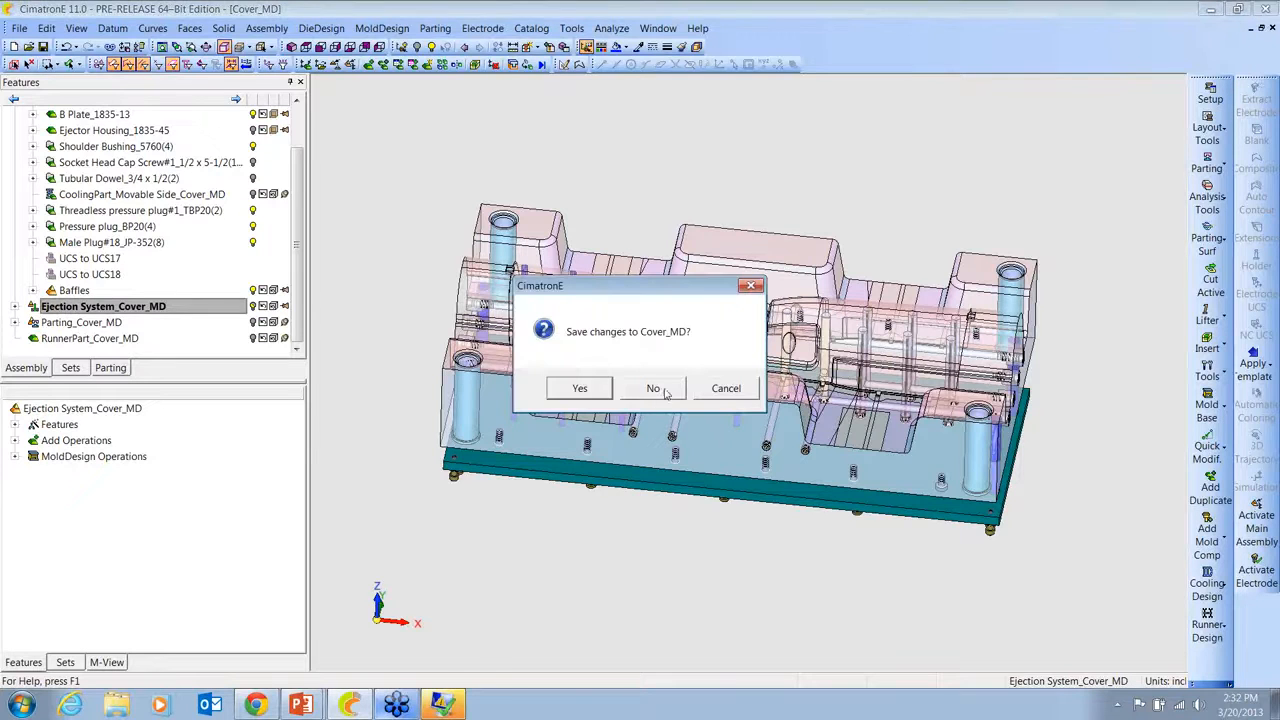
left_click(662, 390)
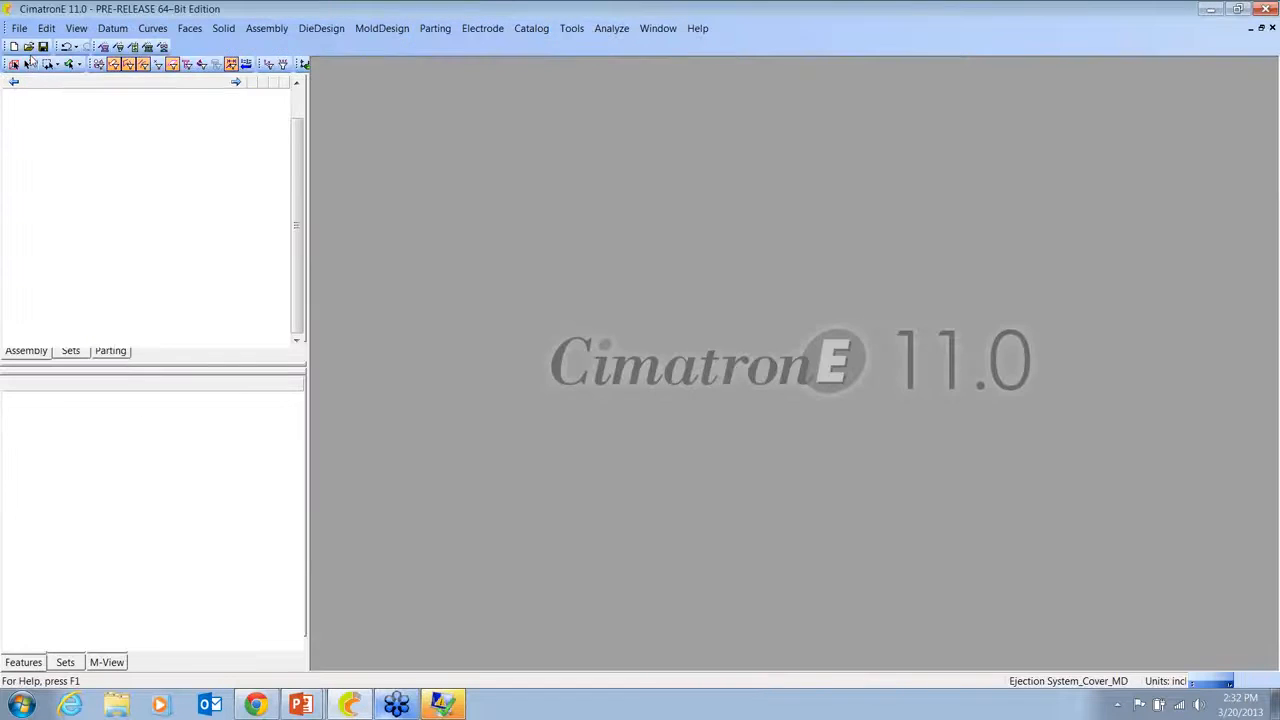
left_click(29, 47)
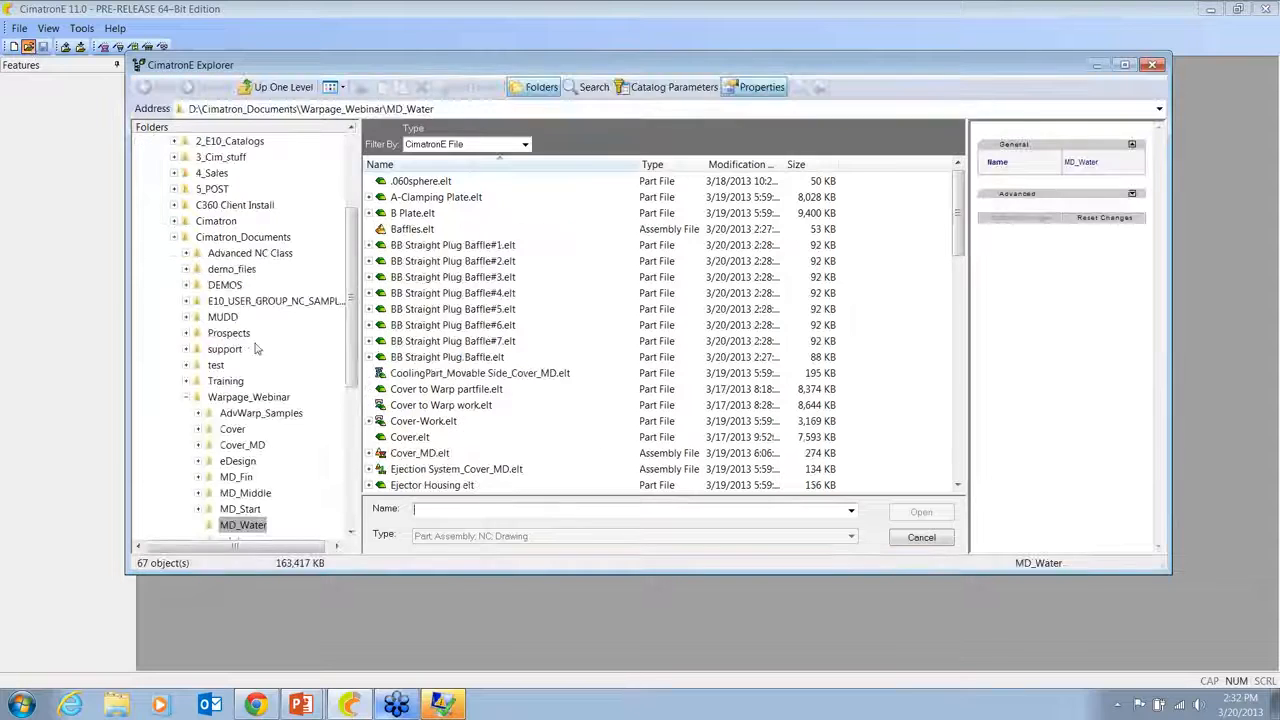
left_click(236, 478)
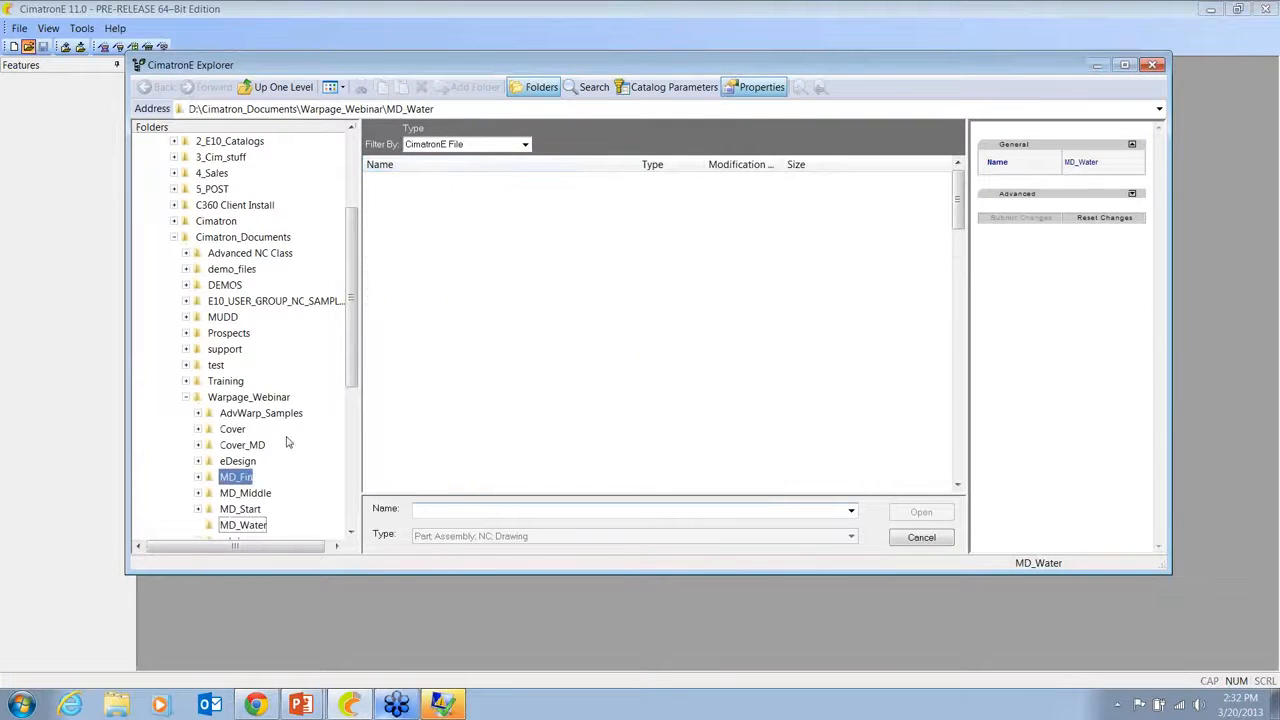
left_click(445, 213)
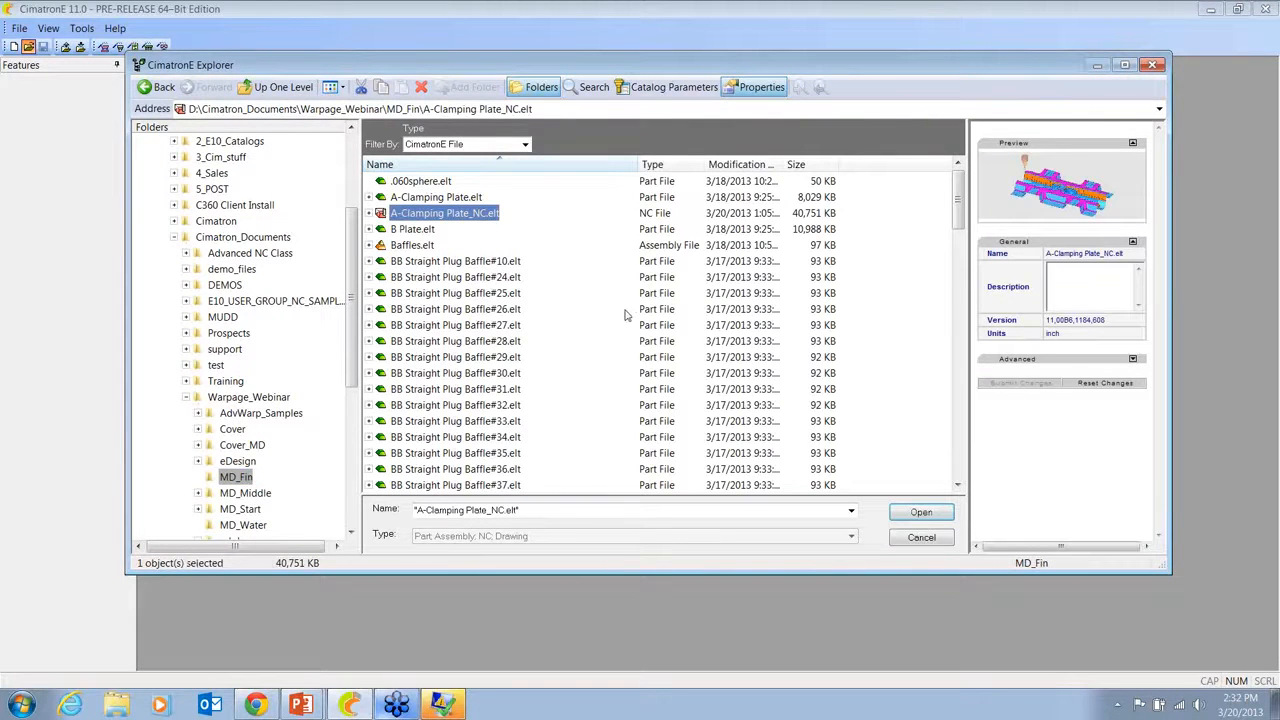
left_click(922, 513)
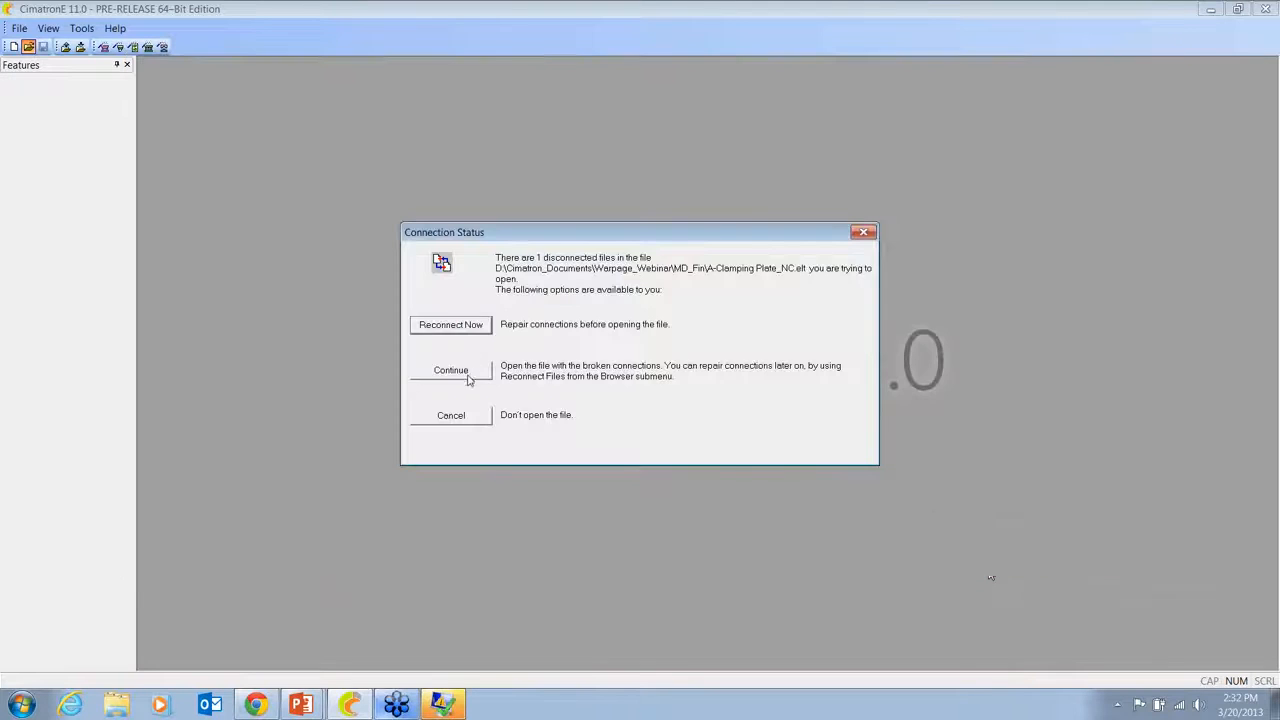
left_click(451, 371)
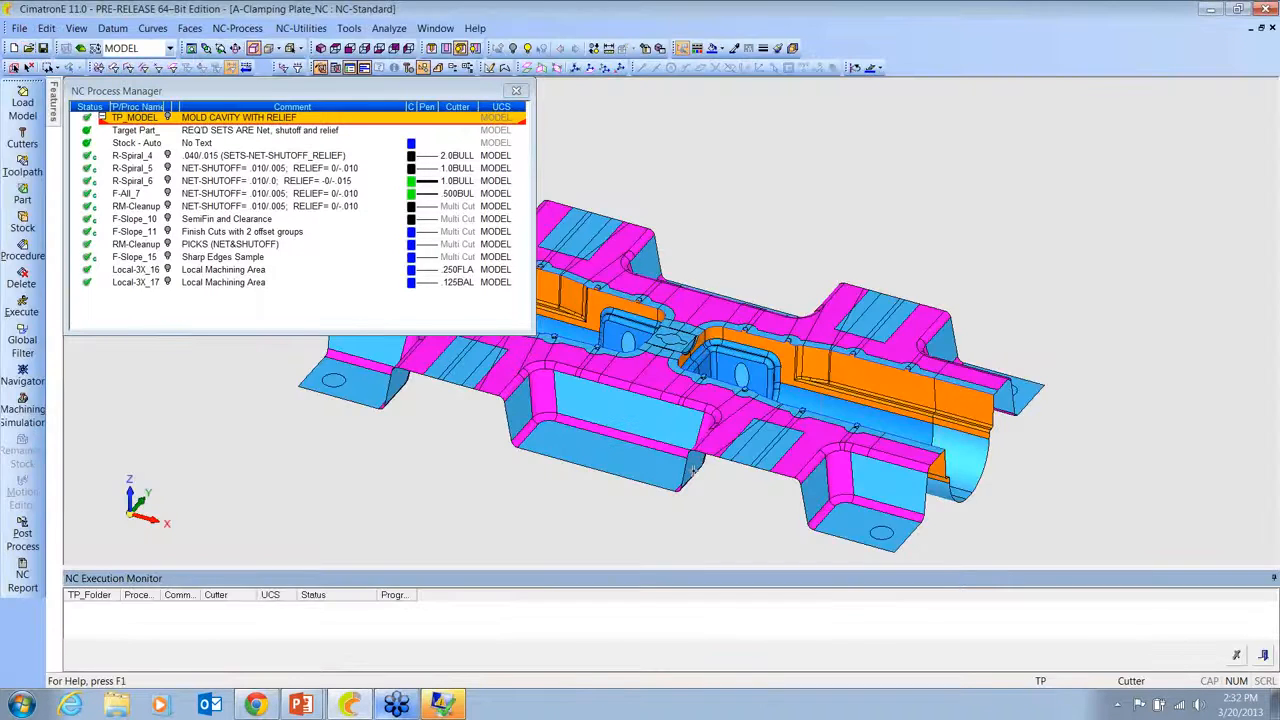
Step: Move the NC Process Manager clear of the part and examine the cavity's orange, magenta and blue surface groups
middle_click_drag(691, 469, 841, 464)
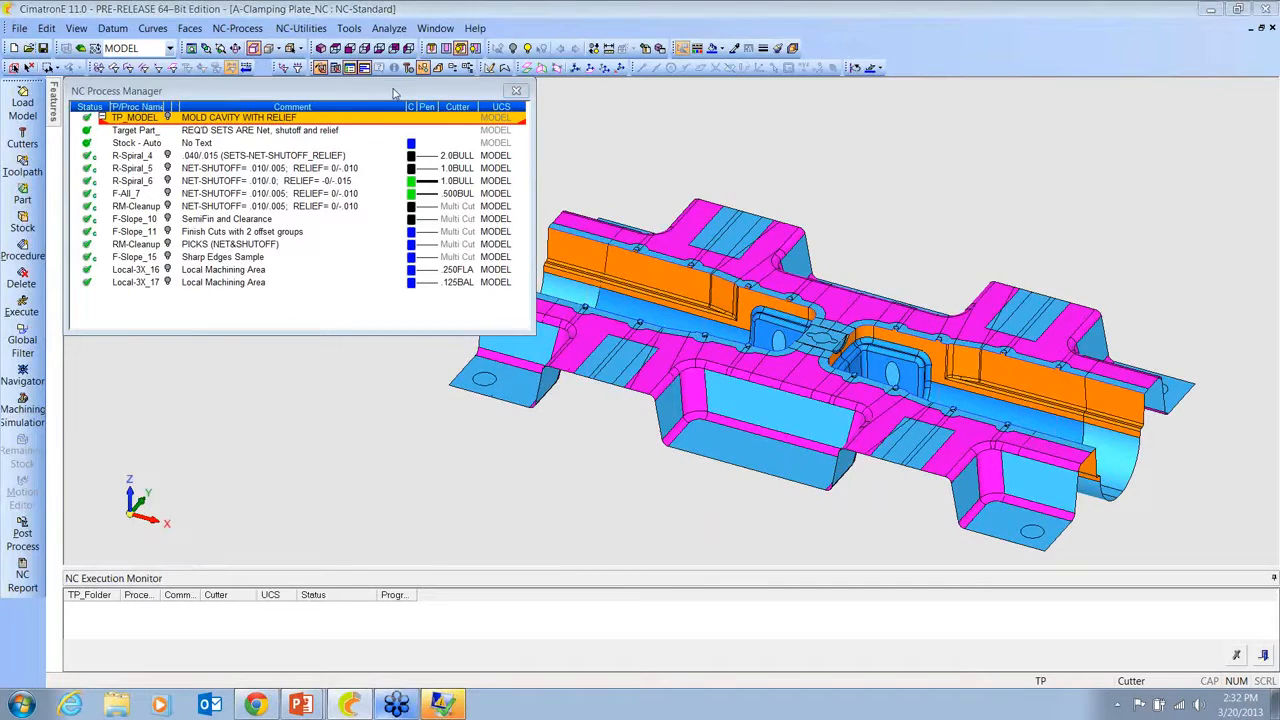
left_click_drag(393, 93, 356, 65)
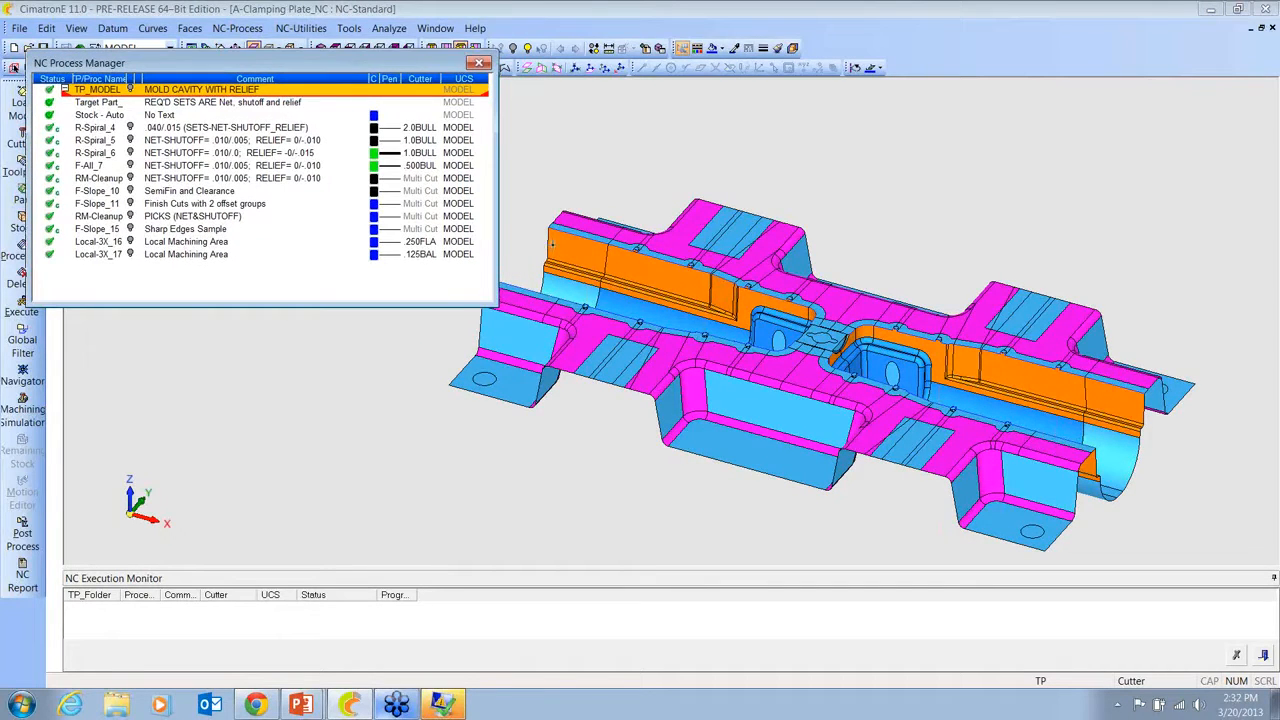
scroll(861, 293, "up", 3)
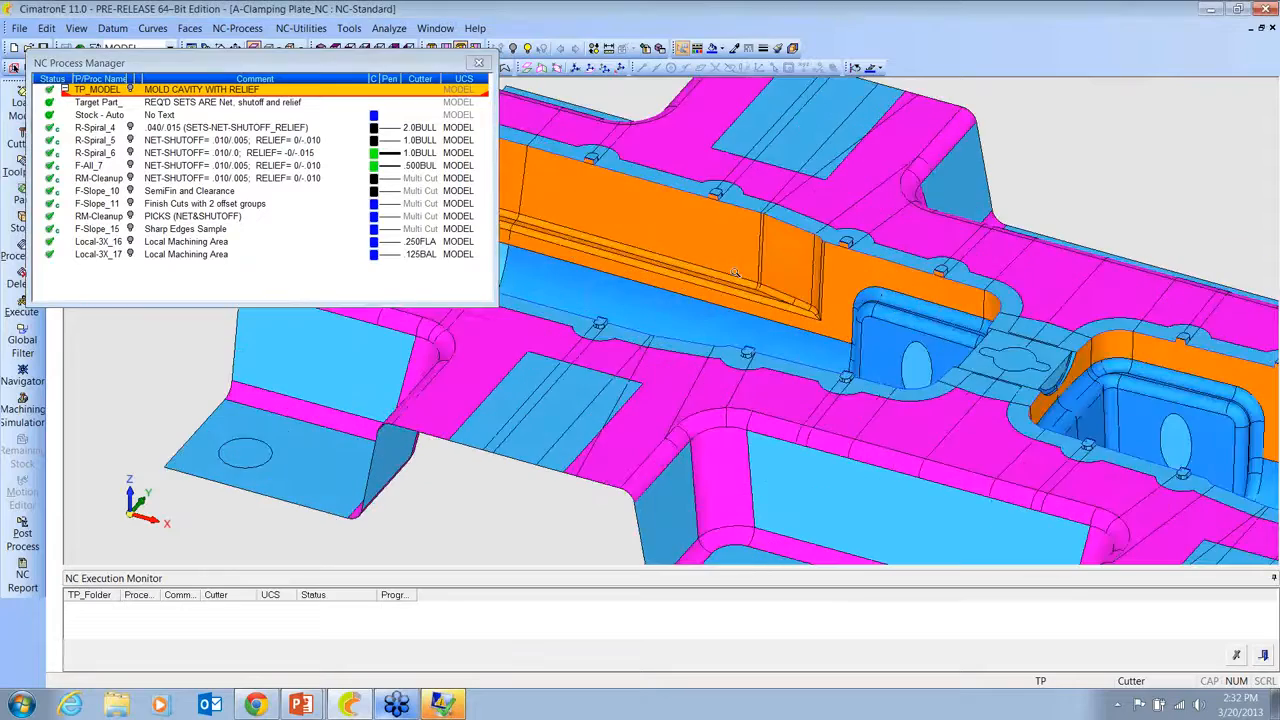
mouse_move(862, 293)
left_mouse_down("ctrl")
mouse_move(857, 242)
mouse_move(851, 297)
left_mouse_up("ctrl")
middle_click_drag(851, 297, 785, 326, "ctrl")
left_click_drag(785, 326, 747, 352, "ctrl")
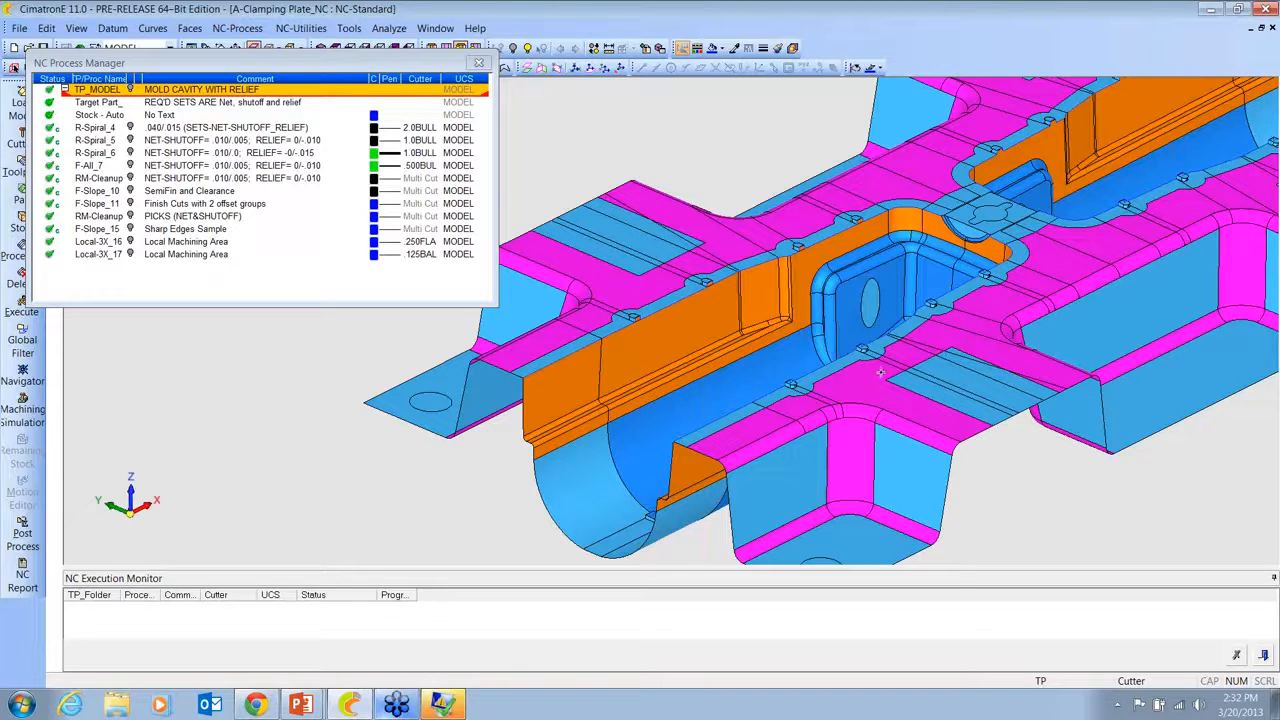
scroll(862, 470, "up", 10)
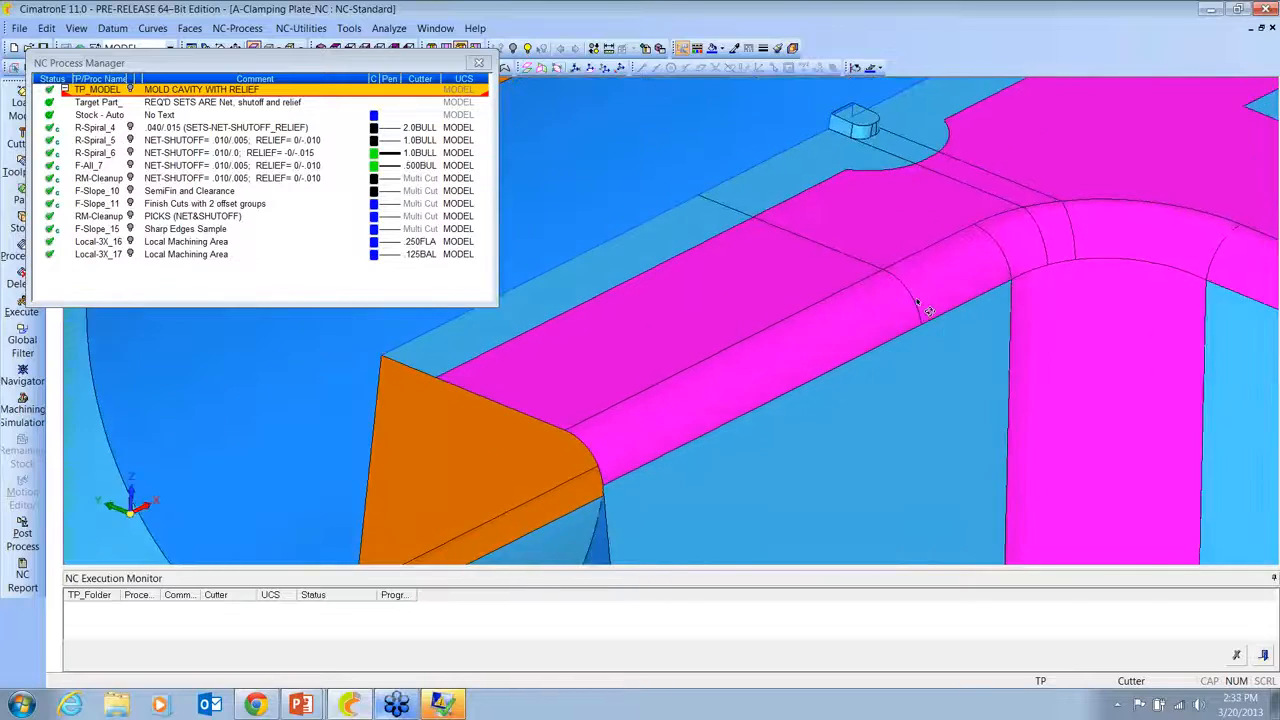
middle_click_drag(917, 302, 919, 238)
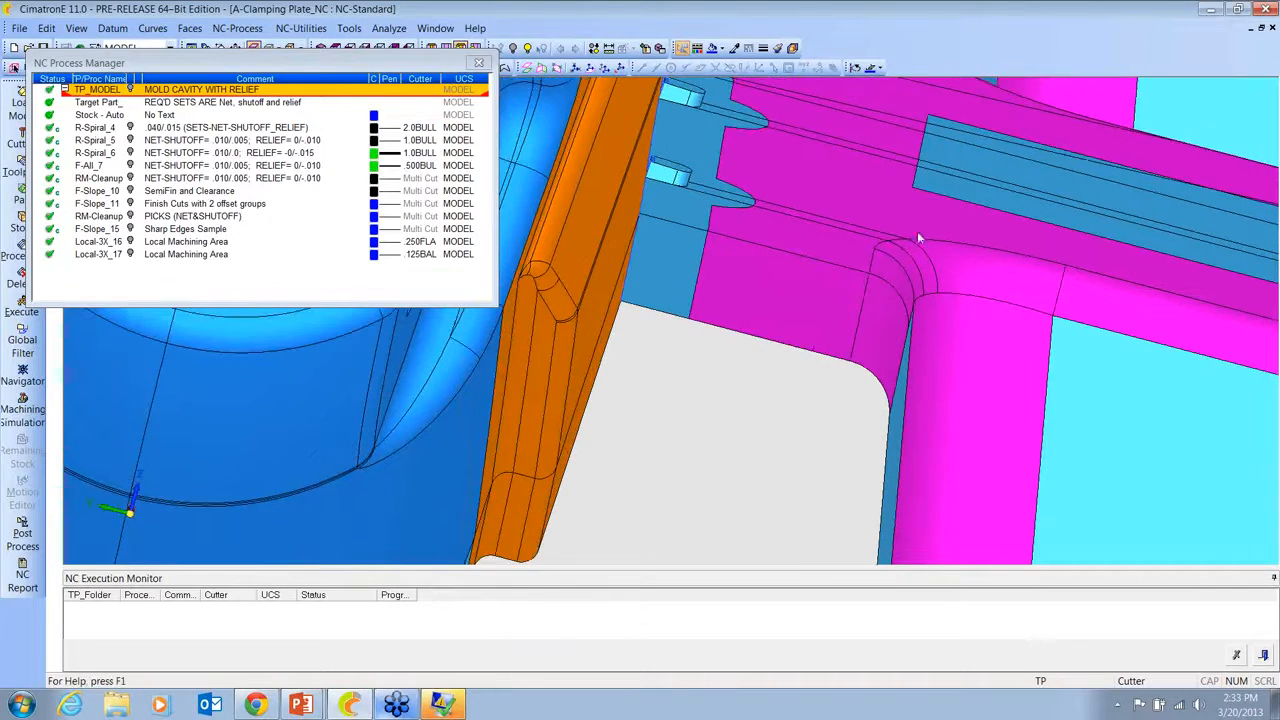
middle_click_drag(980, 350, 940, 284)
scroll(940, 284, "down", 5)
middle_click_drag(851, 500, 850, 410)
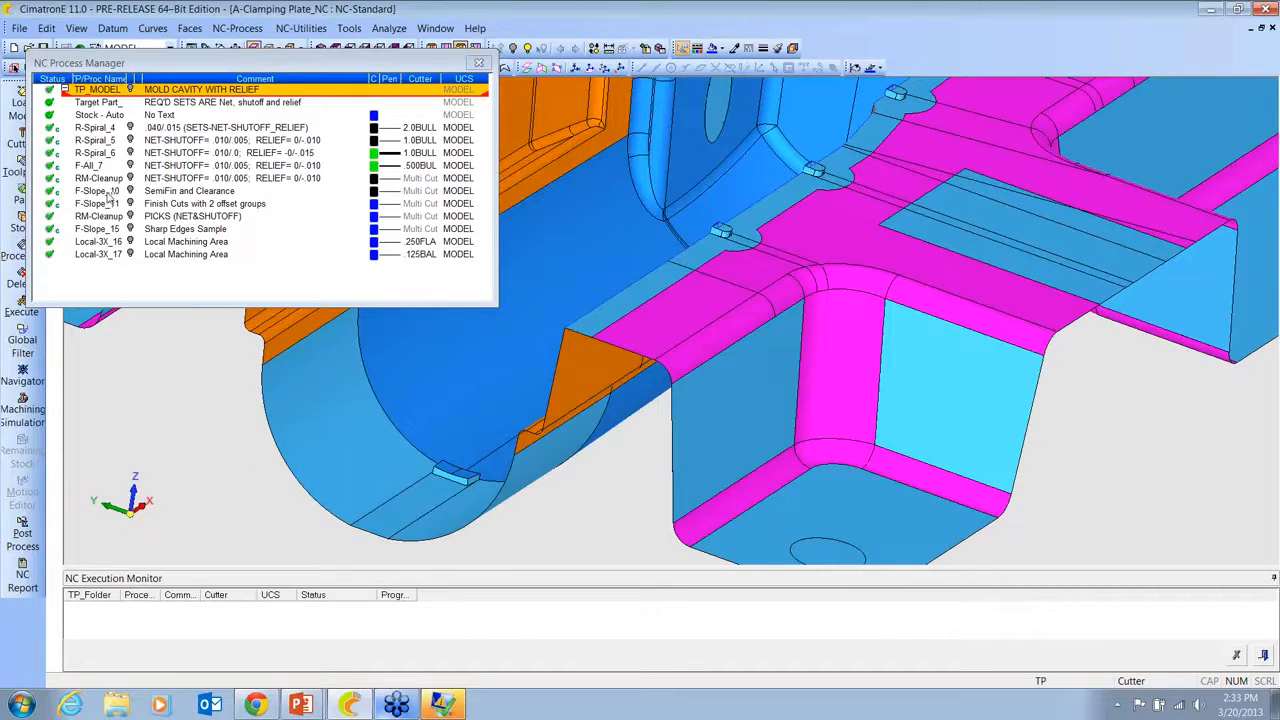
Step: Display the toolpath of the F-Slope_10 procedure, SemiFin and Clearance, on the cavity model
left_click(112, 192)
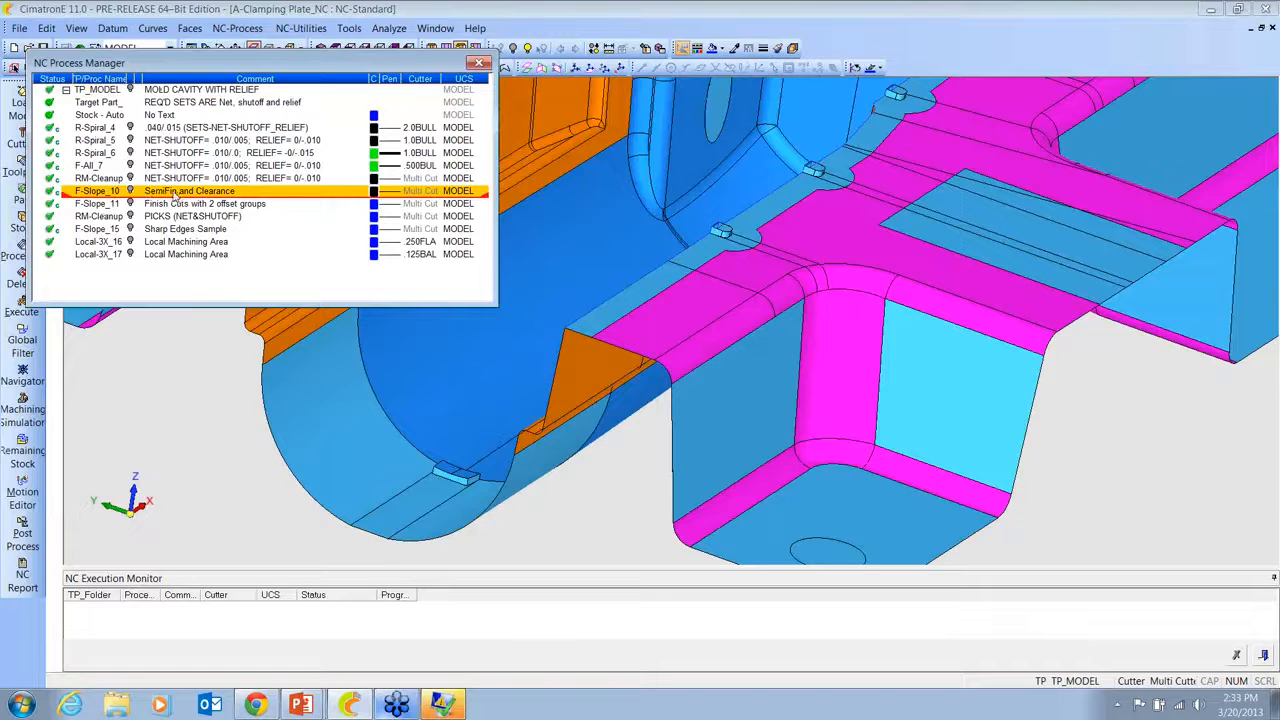
left_click(130, 191)
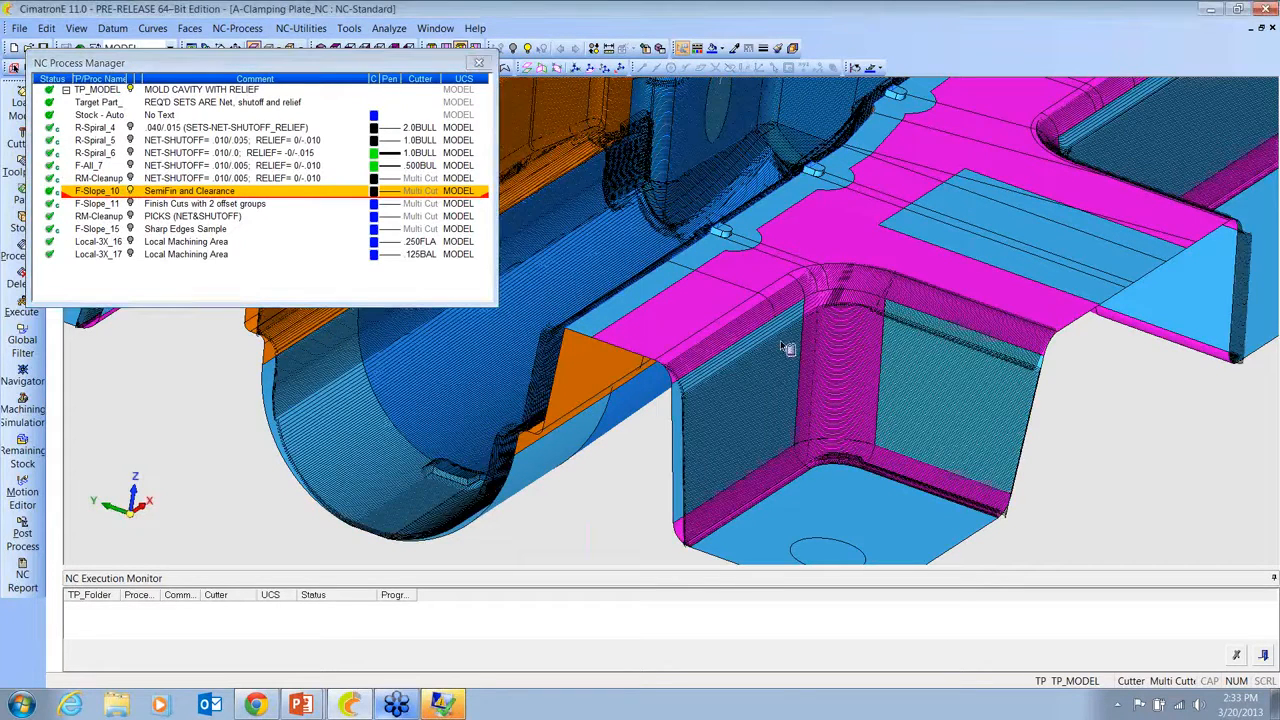
Step: Examine the F-Slope_10 passes on the pocket walls, corner radii and orange side walls in wireframe and shaded display, and hide the toolpath
right_click_drag(791, 350, 711, 343, "ctrl")
middle_click_drag(711, 343, 891, 434, "ctrl")
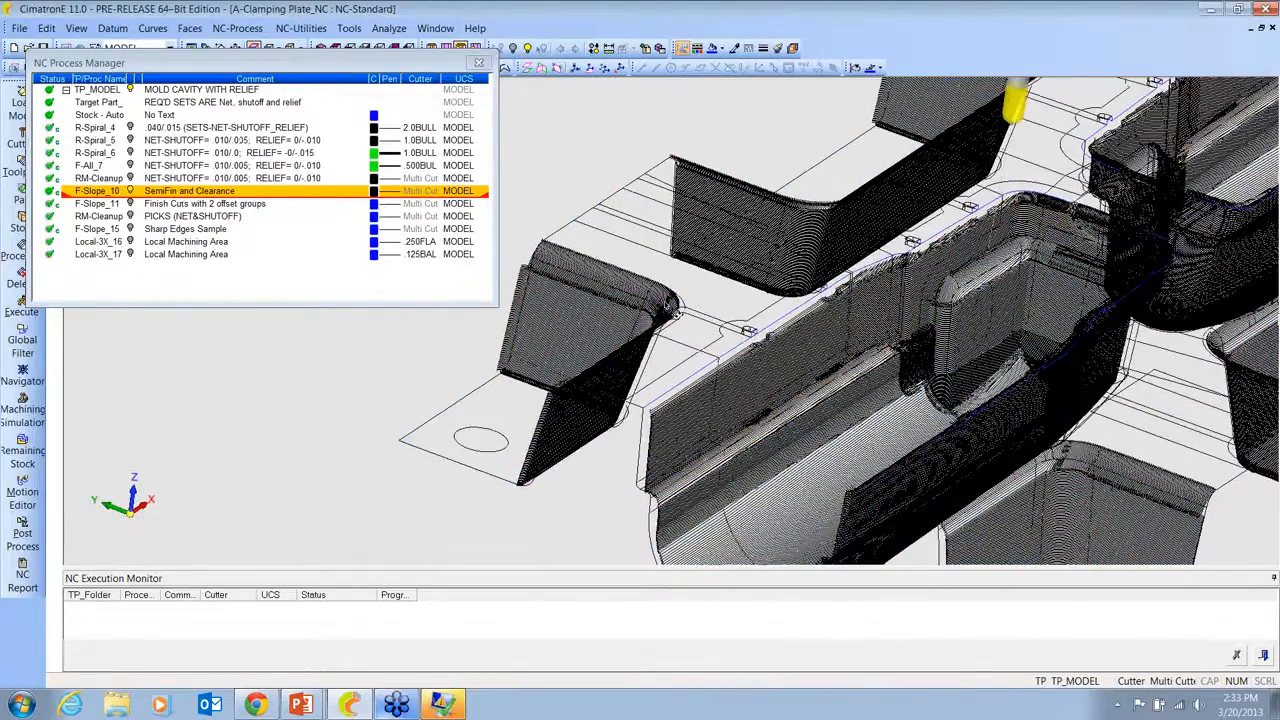
right_click_drag(672, 307, 700, 277, "ctrl")
middle_click_drag(700, 277, 820, 294, "ctrl")
right_click_drag(881, 351, 836, 215, "ctrl")
left_click_drag(797, 249, 836, 274, "ctrl")
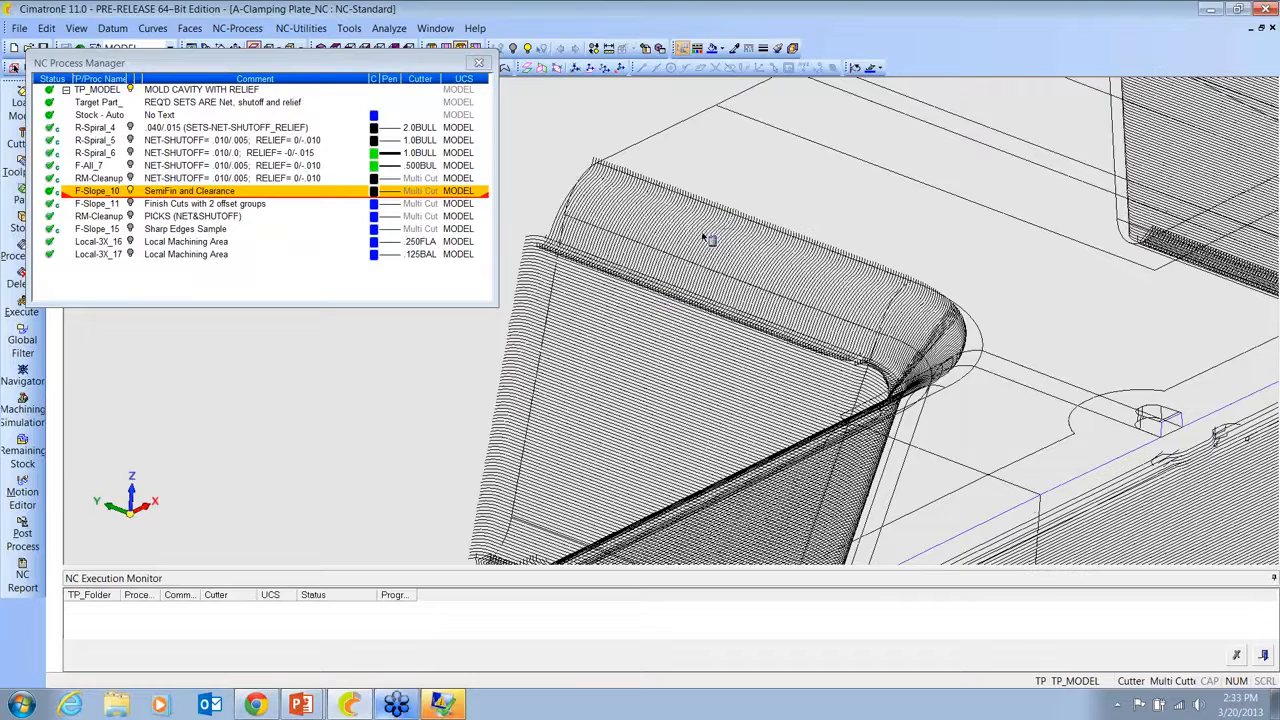
key("ctrl+w")
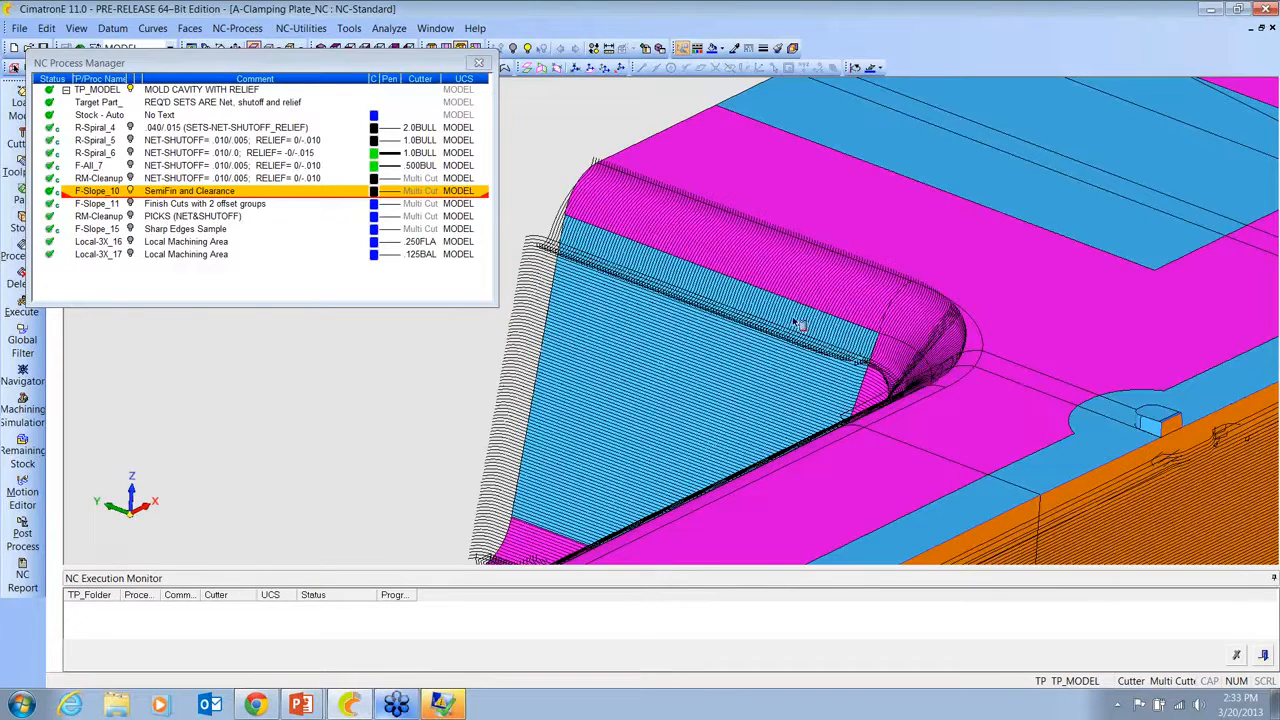
right_click_drag(820, 325, 803, 343, "ctrl")
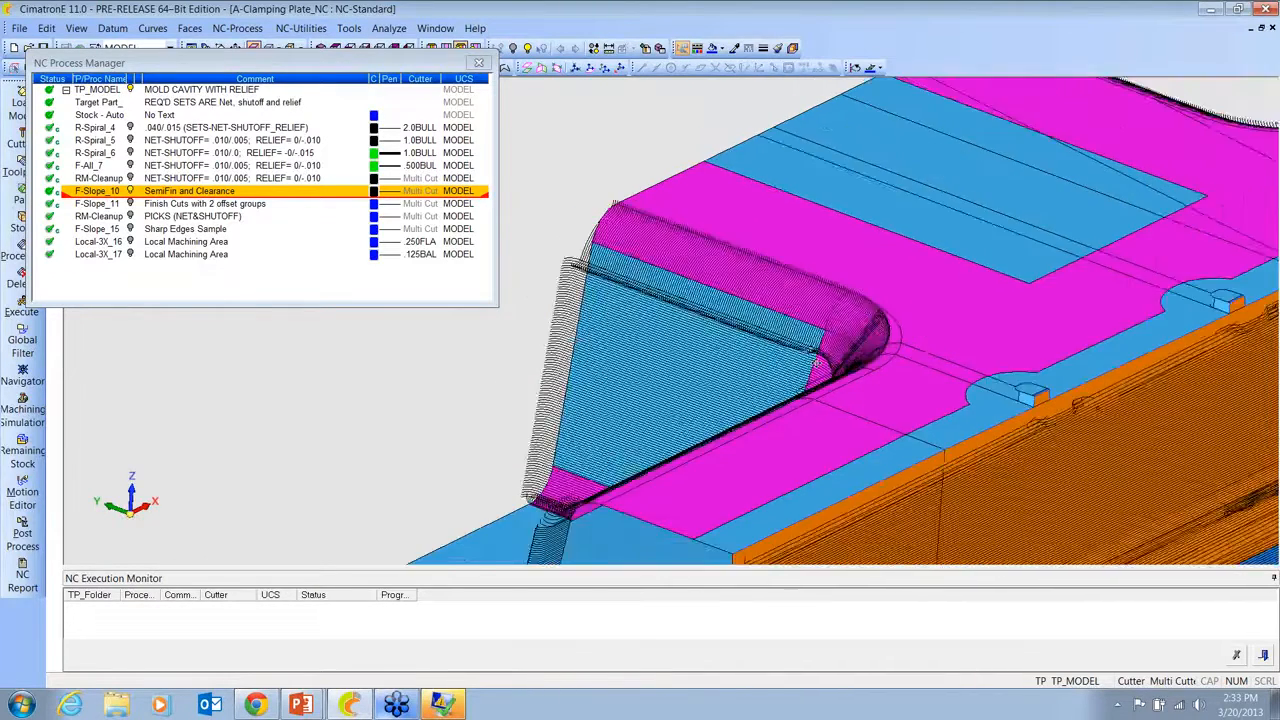
middle_click_drag(922, 440, 853, 265, "ctrl")
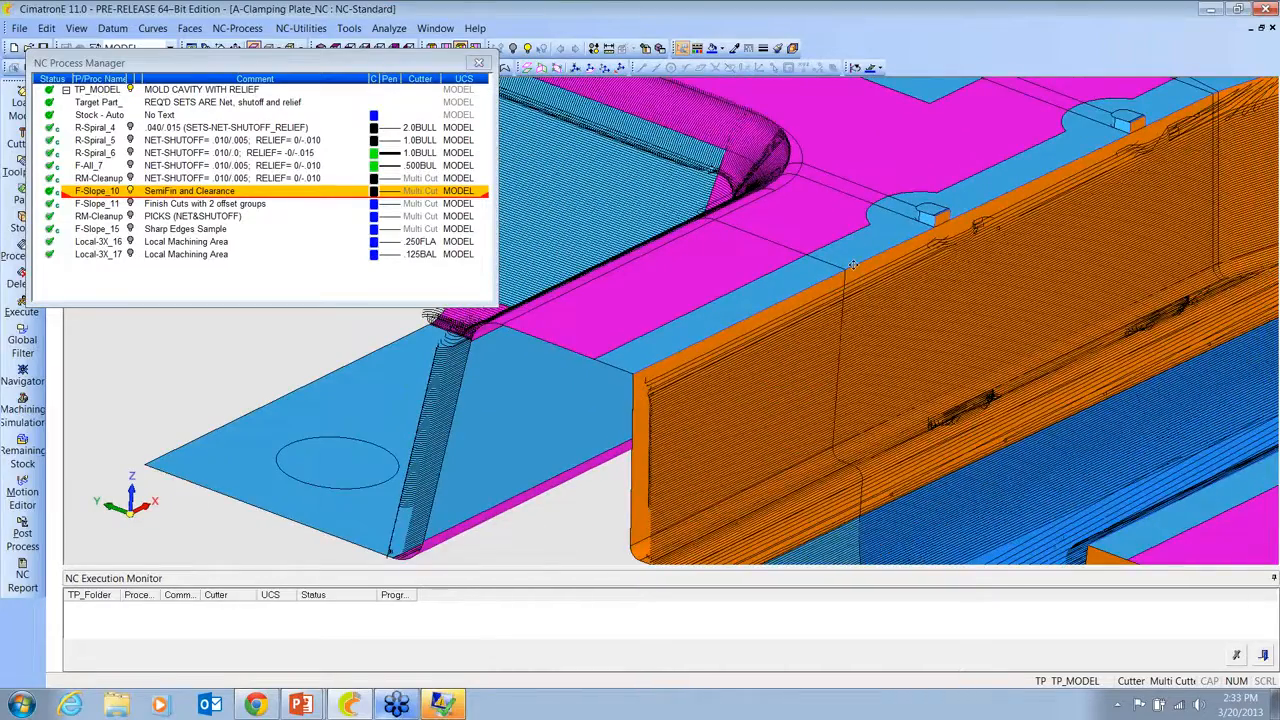
right_click_drag(853, 265, 835, 290, "ctrl")
middle_click_drag(835, 290, 625, 370, "ctrl")
left_click(130, 191)
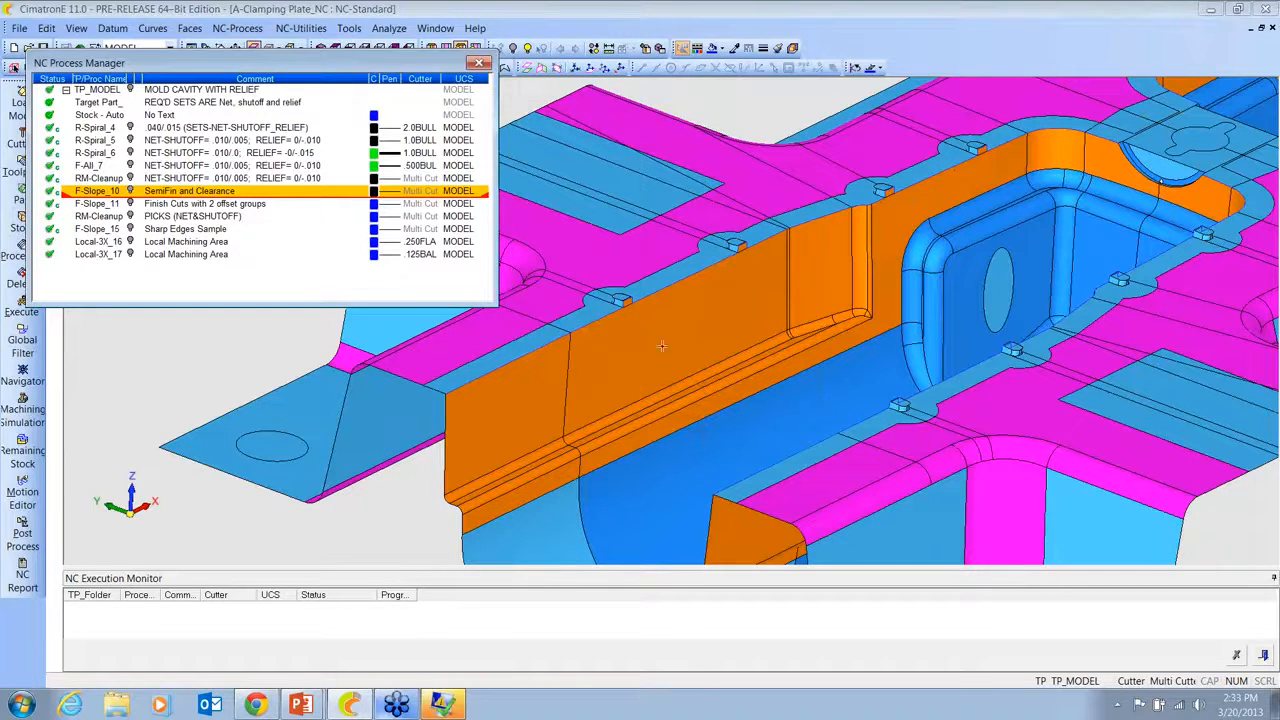
Step: Display the F-All_7 toolpath and examine its passes over the blue shutoff strip and magenta relief surfaces, switching between wireframe and shaded display
scroll(690, 335, "down", 2)
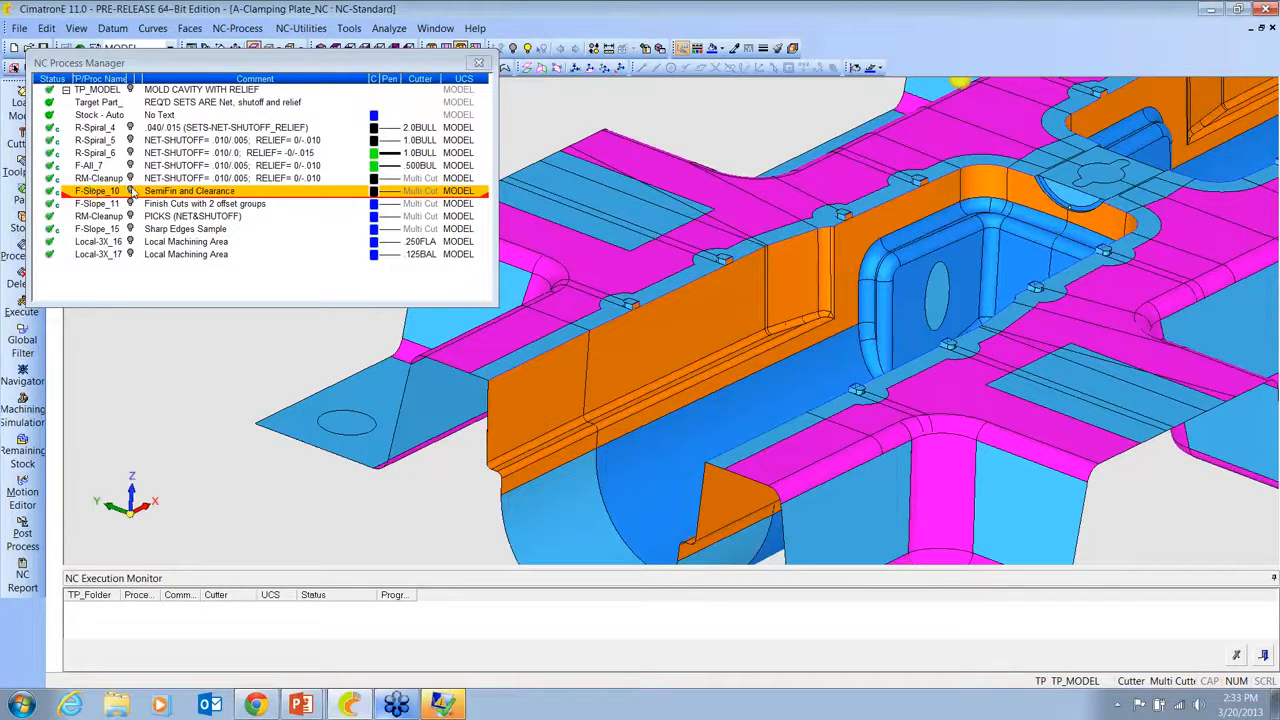
middle_click_drag(631, 268, 691, 275, "ctrl")
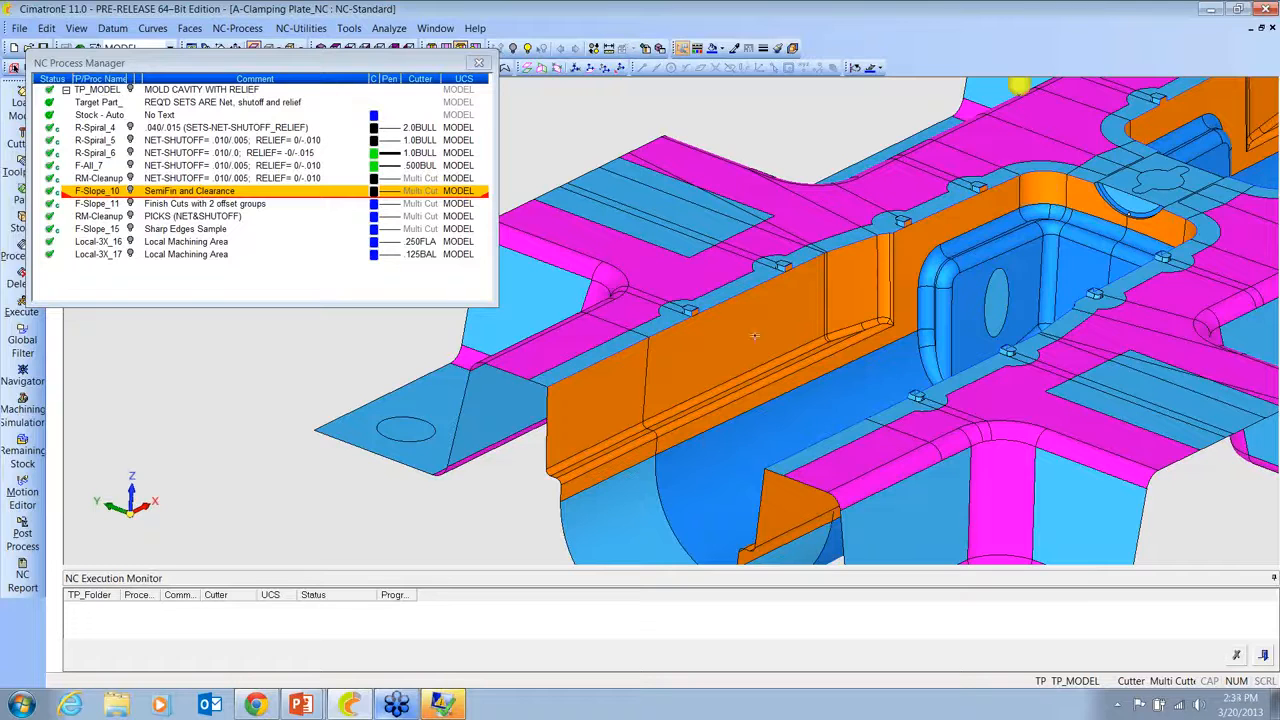
middle_click_drag(779, 331, 890, 293, "ctrl")
right_click_drag(890, 293, 888, 190, "ctrl")
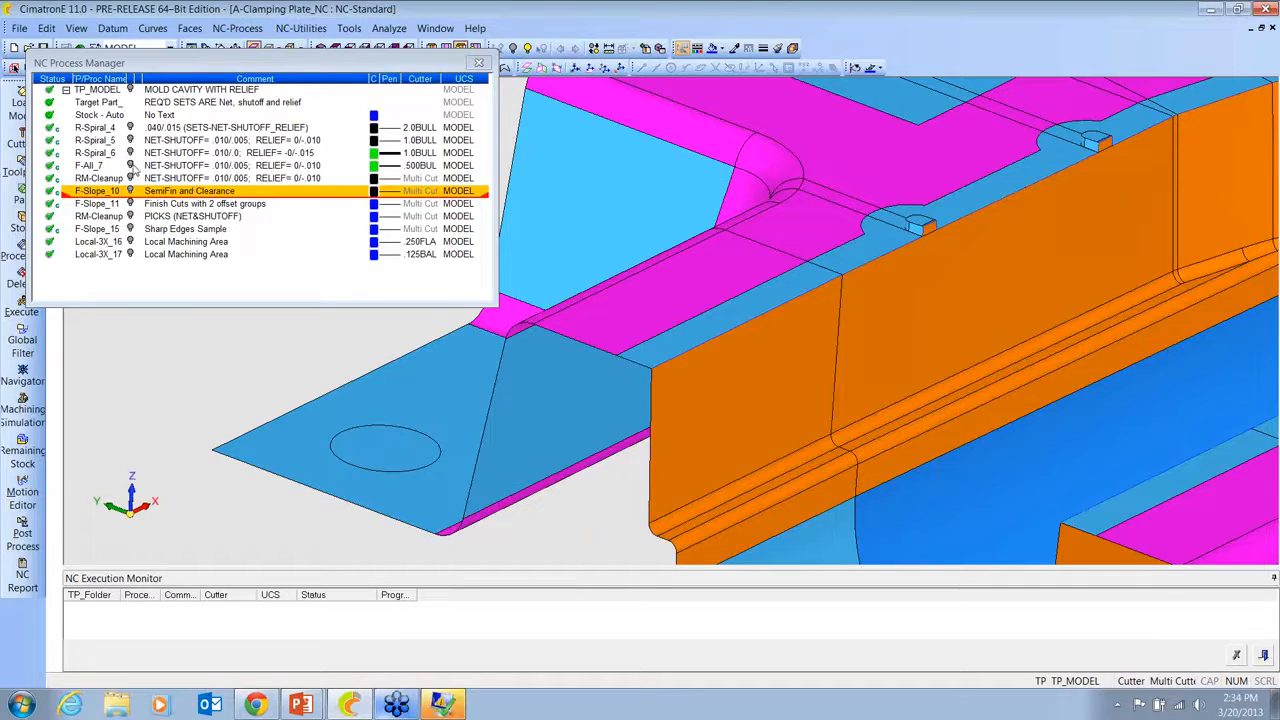
left_click(133, 166)
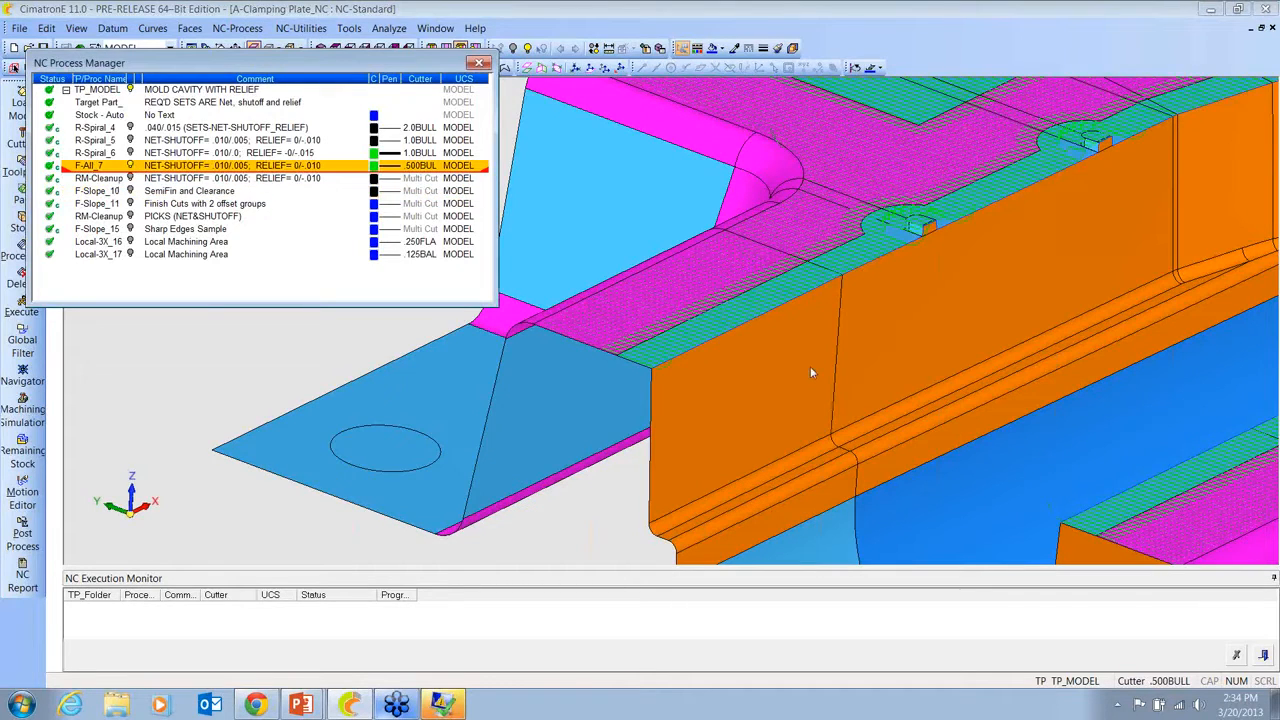
mouse_move(810, 367)
left_mouse_down("ctrl")
mouse_move(848, 349)
mouse_move(836, 377)
left_mouse_up("ctrl")
key("ctrl+w")
right_click_drag(816, 356, 771, 414, "ctrl")
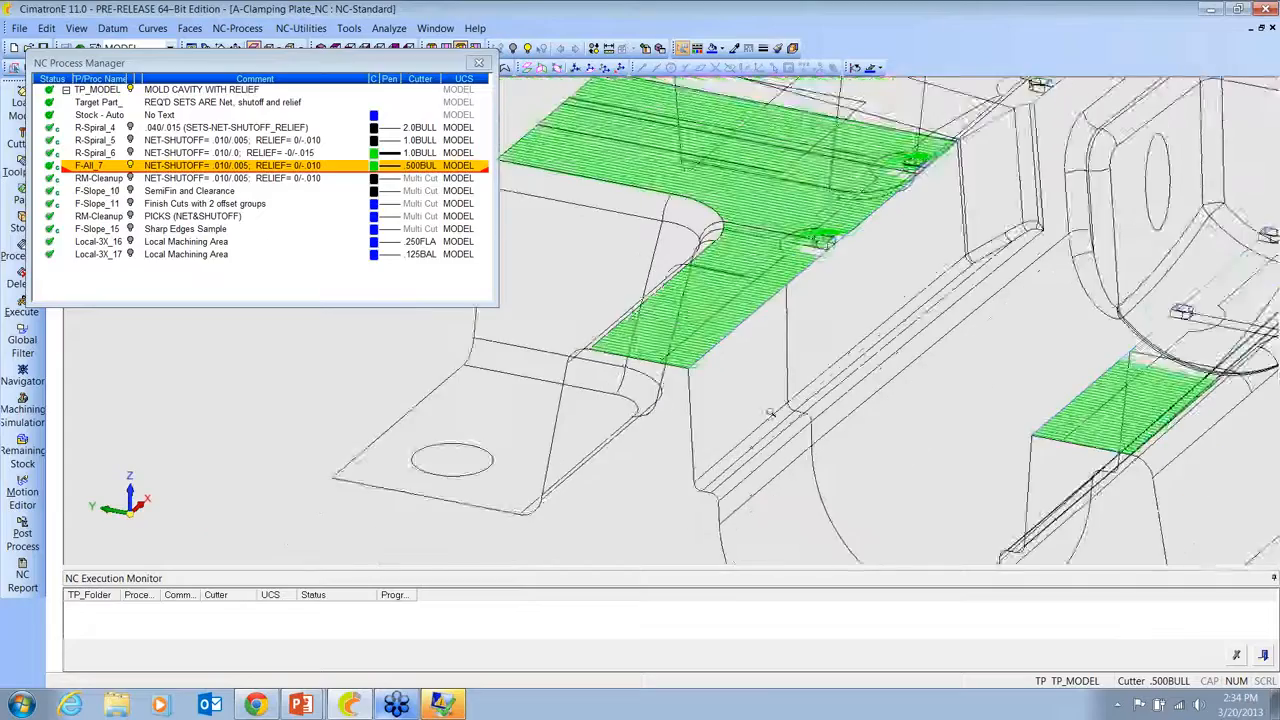
left_click_drag(785, 390, 755, 395, "ctrl")
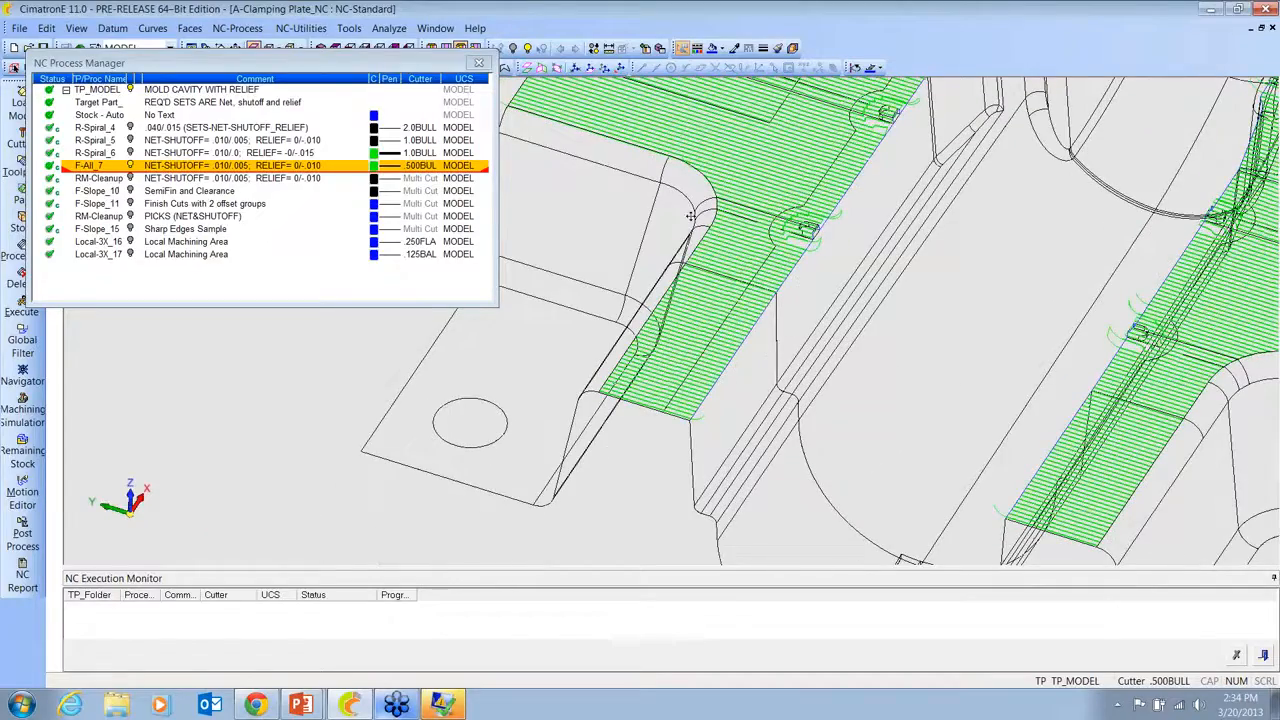
middle_click_drag(839, 114, 781, 281, "ctrl")
mouse_move(781, 281)
left_mouse_down("ctrl")
mouse_move(829, 277)
mouse_move(771, 363)
mouse_move(780, 357)
mouse_move(783, 392)
mouse_move(766, 389)
left_mouse_up("ctrl")
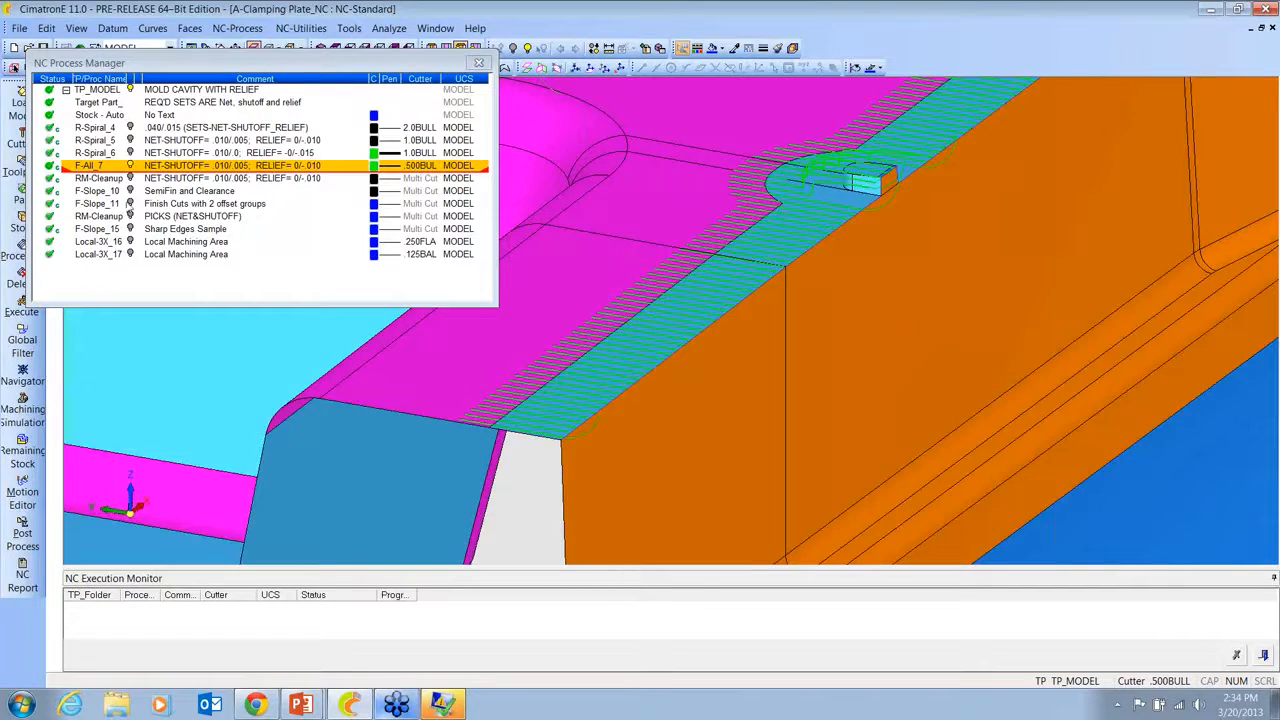
Step: Check the cutter's position on the F-All_7 passes at the end of the shutoff strip in the Navigator, and close it
right_click(86, 166)
left_click(134, 471)
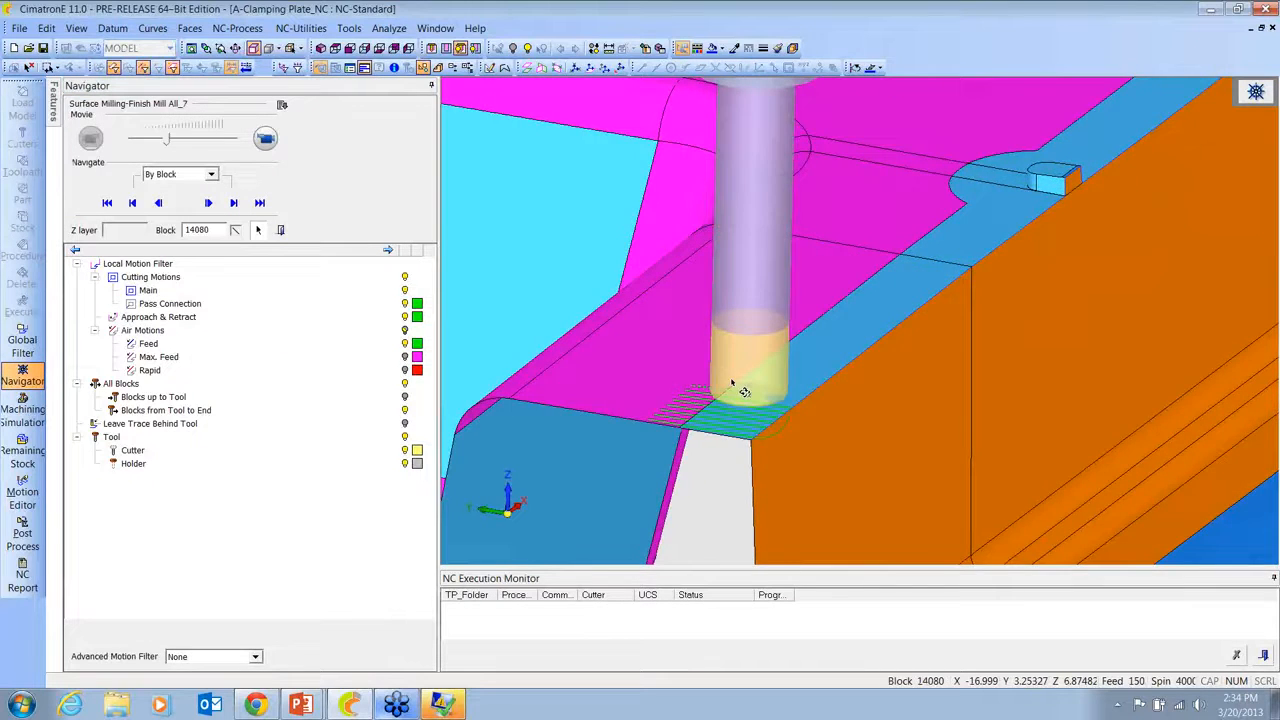
left_click_drag(733, 385, 790, 360, "ctrl")
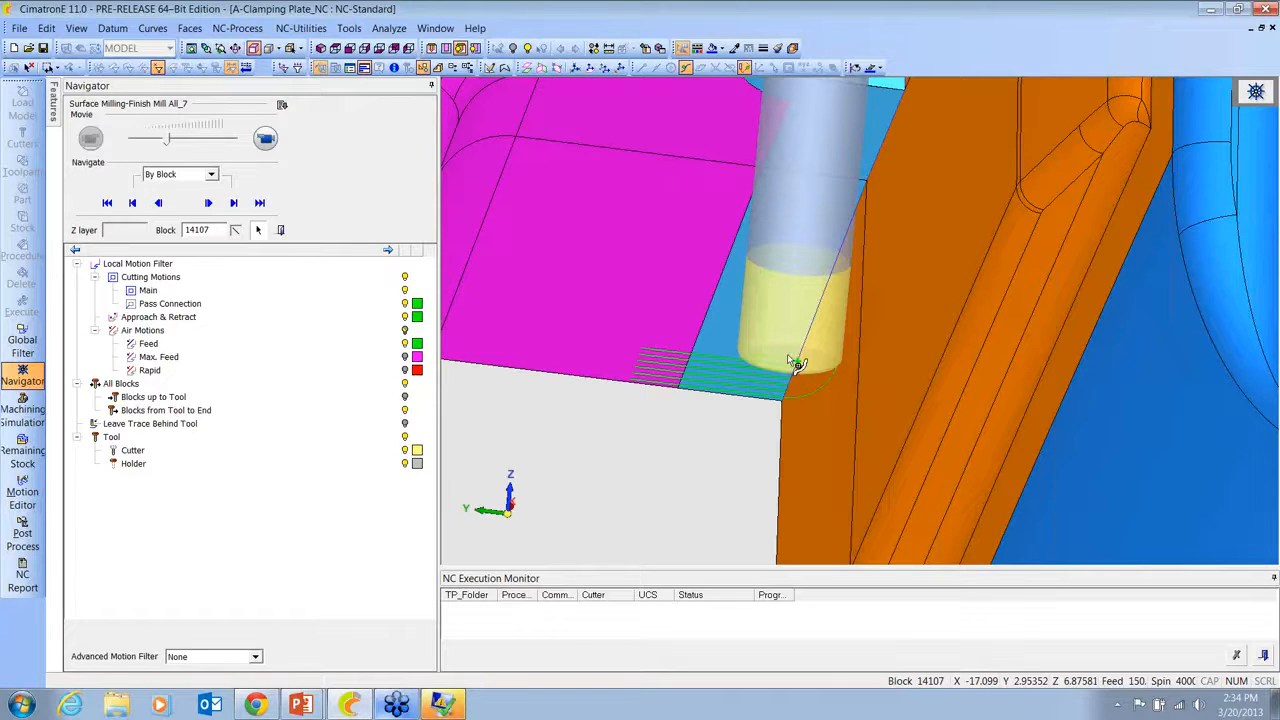
left_click_drag(788, 359, 740, 354, "ctrl")
left_click(281, 232)
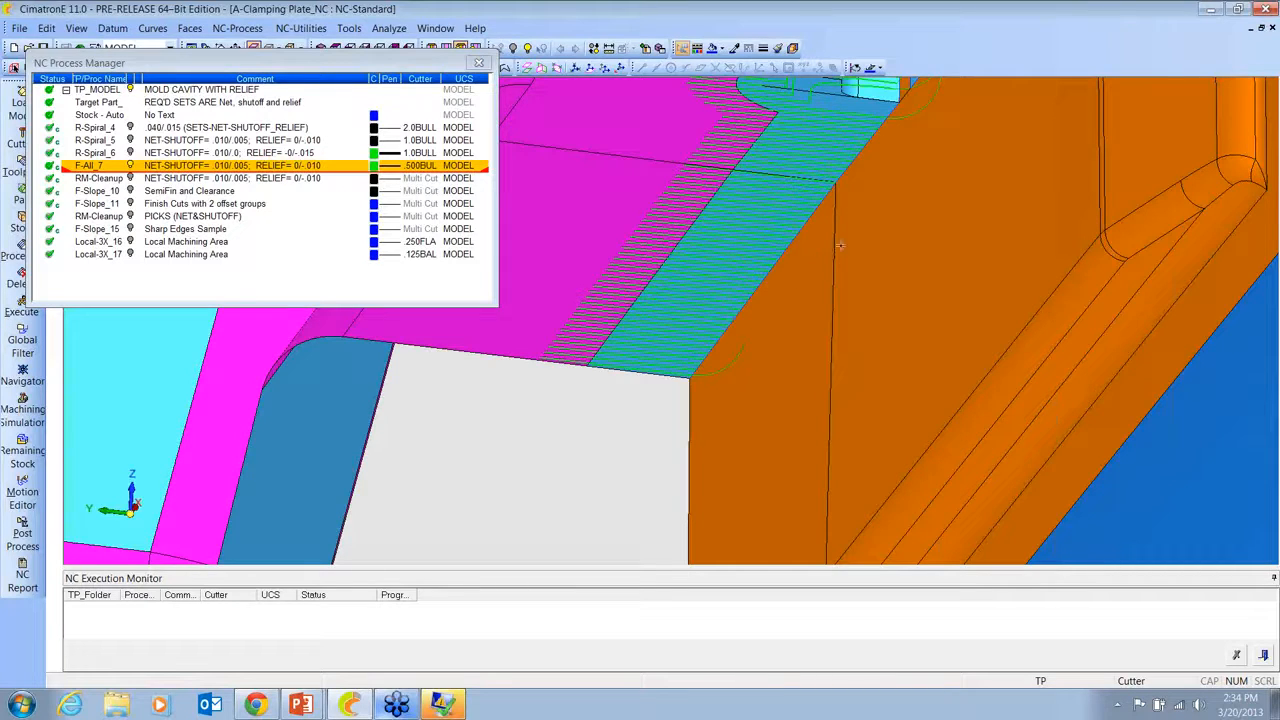
Step: Open the procedure parameters of F-All_7, review the wall and floor offsets of the three part surface groups, and exit the editor
right_click(102, 169)
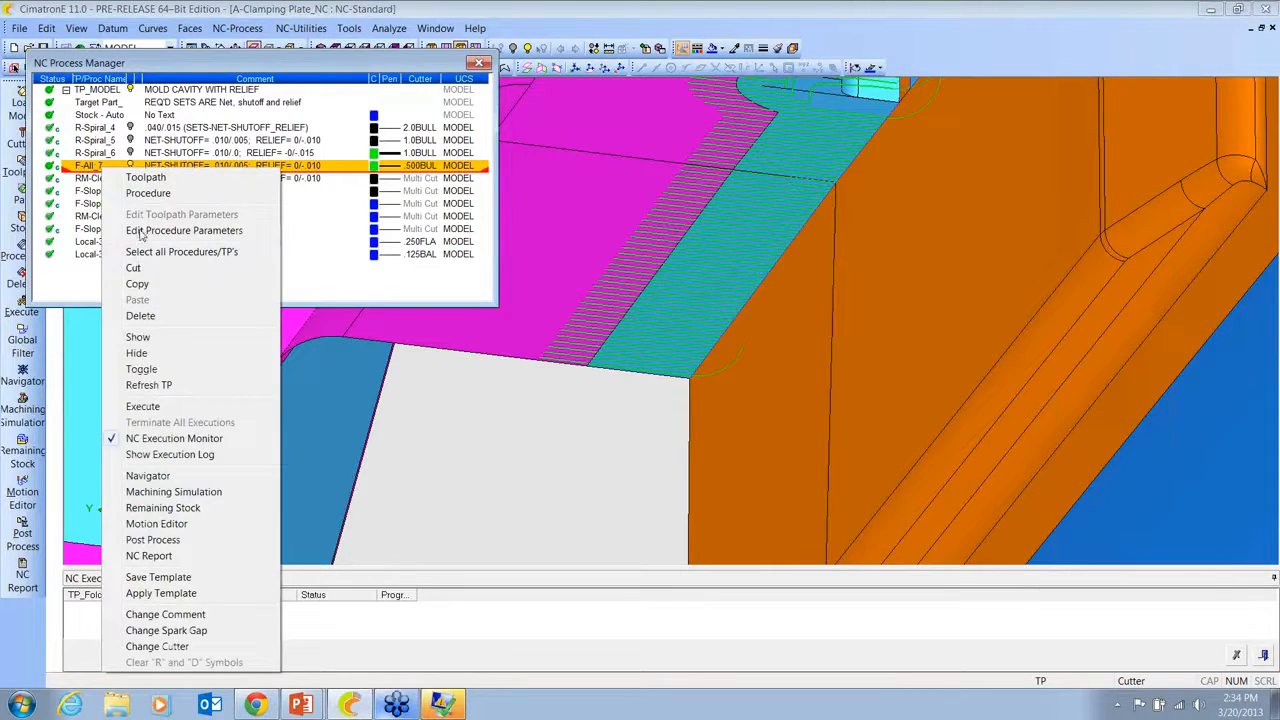
left_click(141, 231)
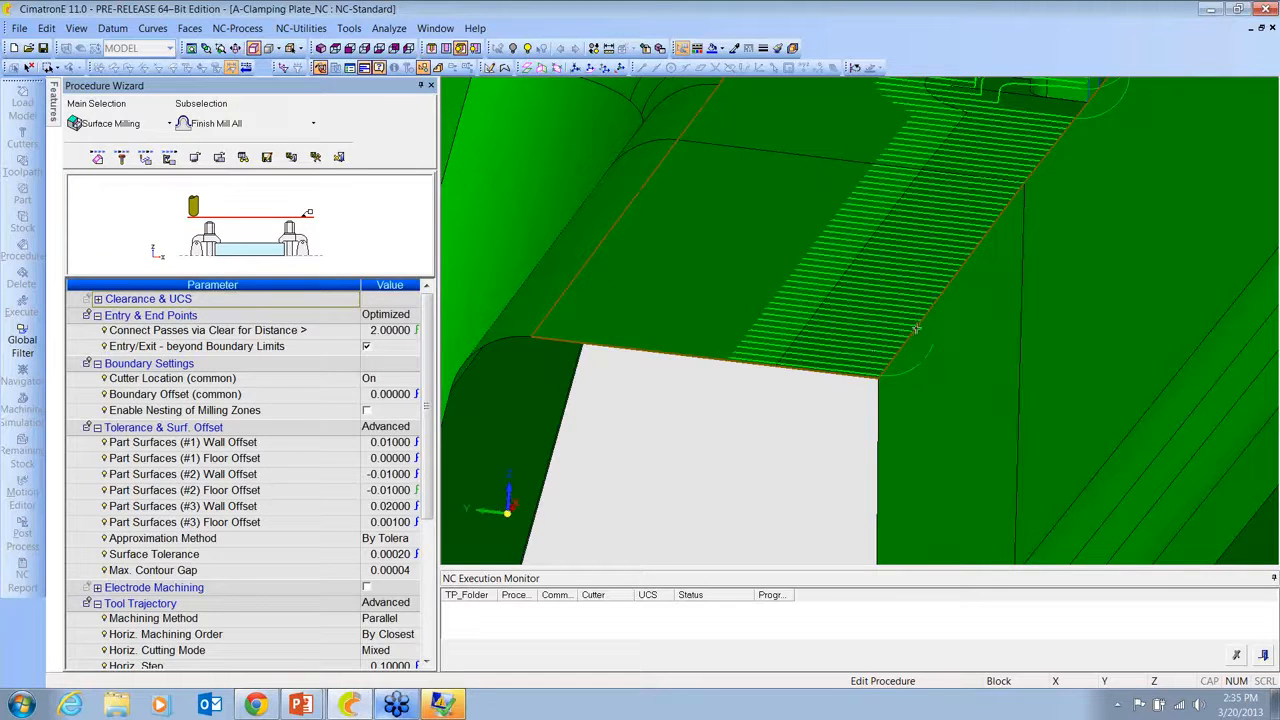
right_click(833, 312)
left_click(826, 338)
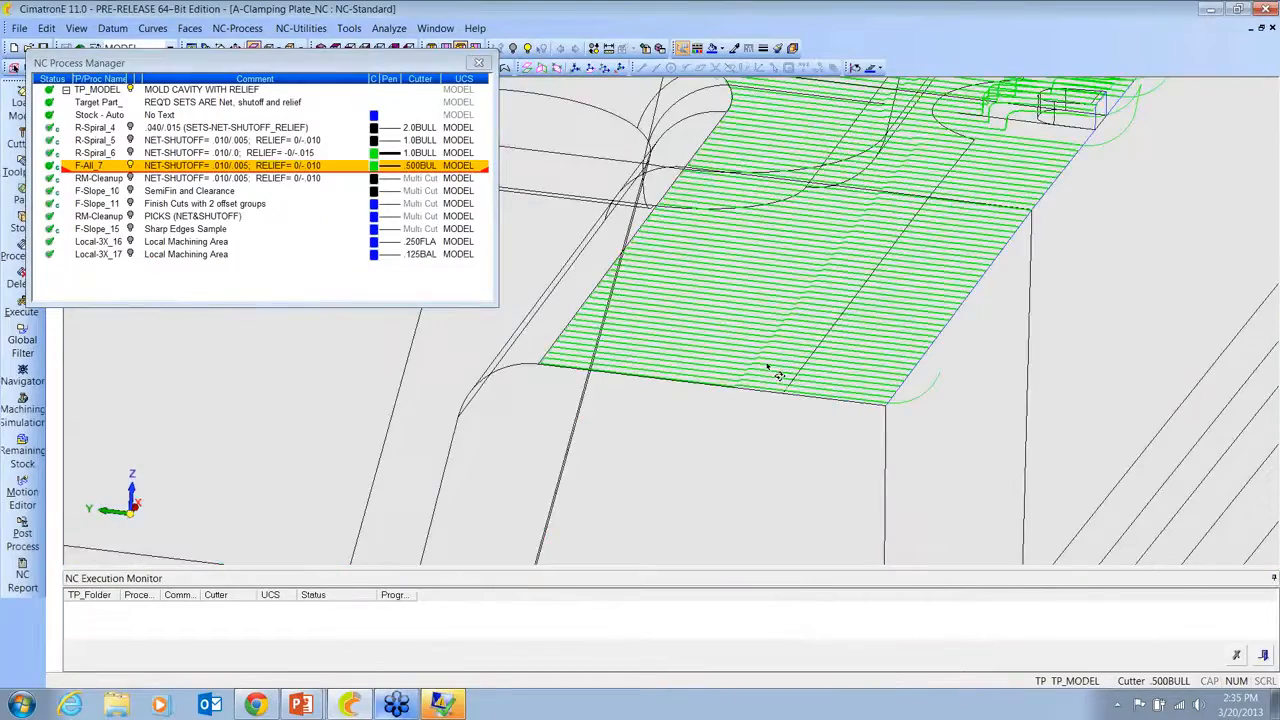
Step: Examine in wireframe how the F-All_7 passes step between the relief surface and the shutoff strip
left_click_drag(771, 370, 791, 364, "ctrl")
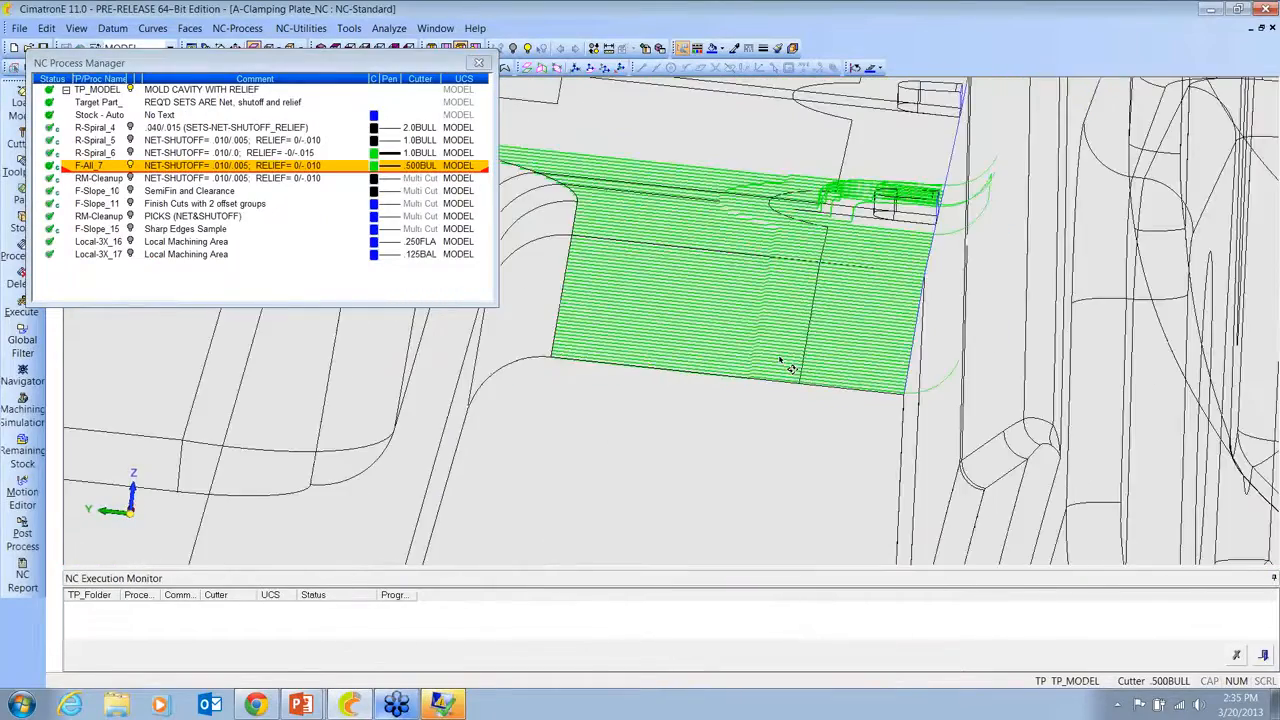
mouse_move(791, 364)
right_mouse_down("ctrl")
mouse_move(763, 324)
mouse_move(700, 340)
right_mouse_up("ctrl")
middle_click_drag(700, 340, 751, 306, "ctrl")
right_click_drag(751, 306, 726, 270, "ctrl")
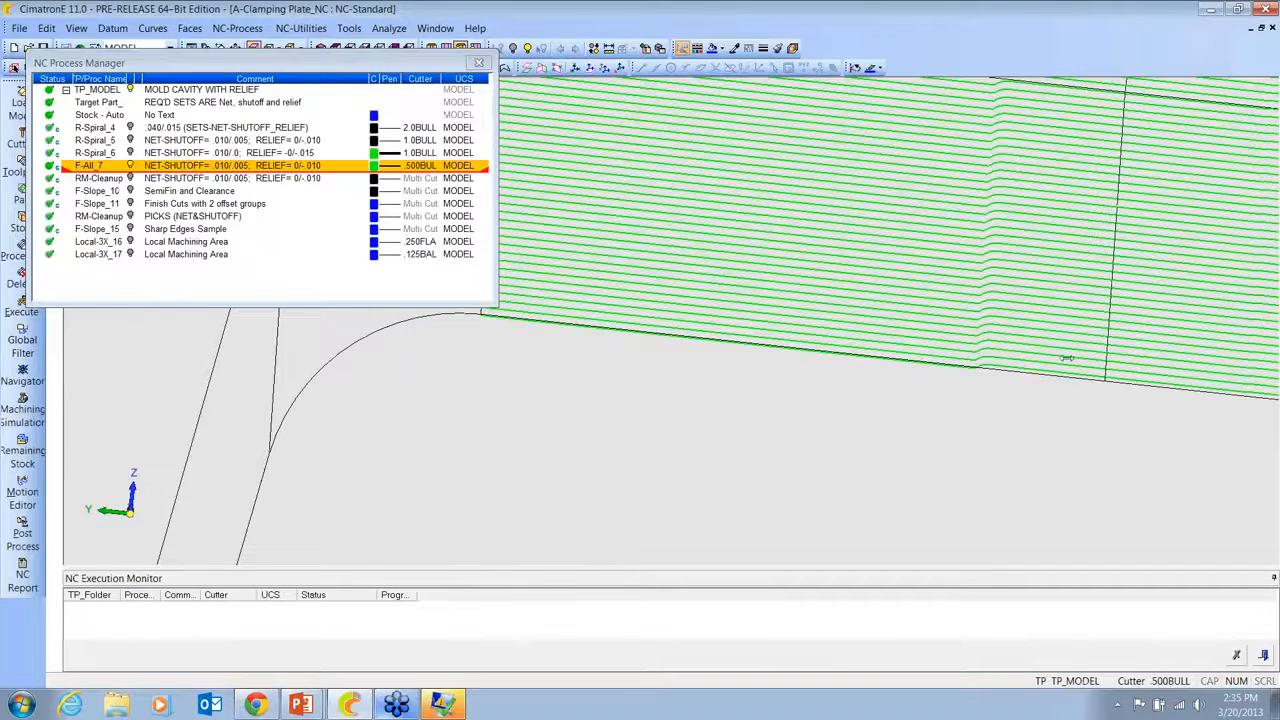
middle_click_drag(1101, 361, 851, 320, "ctrl")
middle_click_drag(1042, 349, 863, 320, "ctrl")
mouse_move(907, 323)
left_mouse_down("ctrl")
mouse_move(895, 324)
mouse_move(918, 338)
left_mouse_up("ctrl")
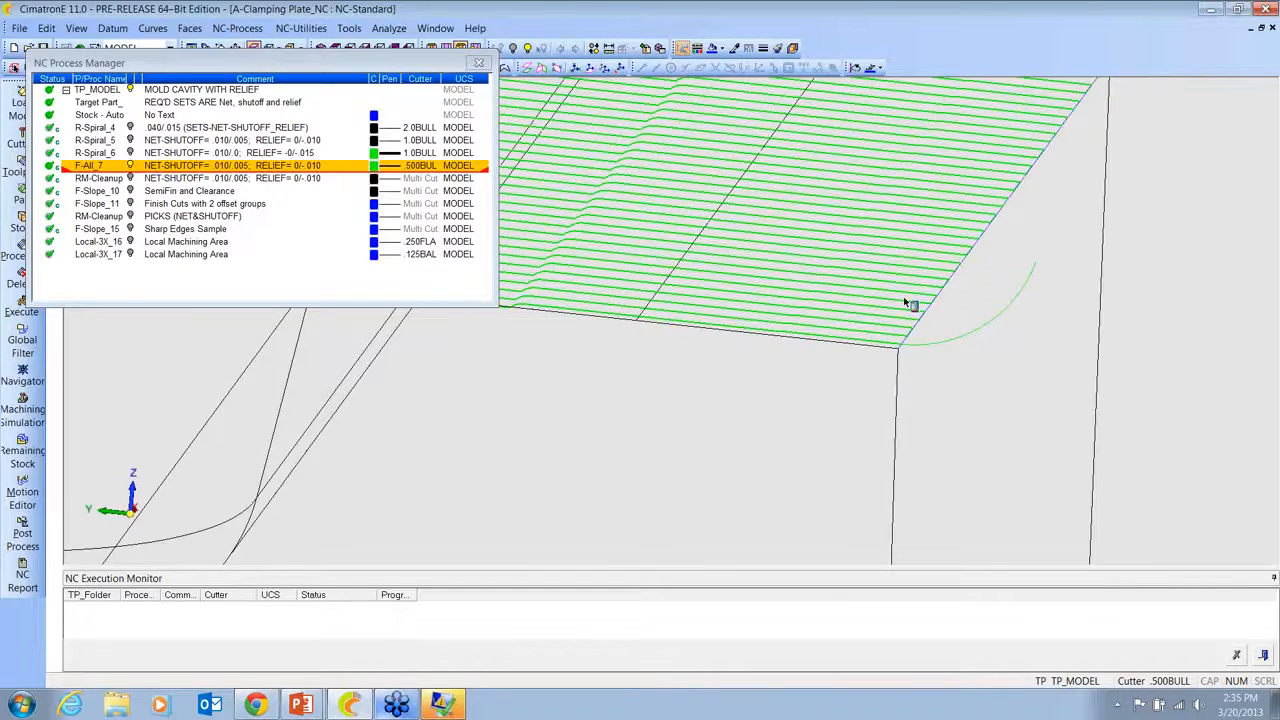
Step: Examine the F-All_7 passes around the small rounded block on the edge of the shutoff strip
right_click_drag(903, 297, 654, 426, "ctrl")
left_click_drag(733, 363, 788, 403, "ctrl")
middle_click_drag(788, 403, 666, 335, "ctrl")
middle_click_drag(833, 287, 932, 202, "ctrl")
right_click_drag(735, 416, 636, 311, "ctrl")
middle_click_drag(636, 311, 700, 174, "ctrl")
right_click_drag(810, 385, 841, 325, "ctrl")
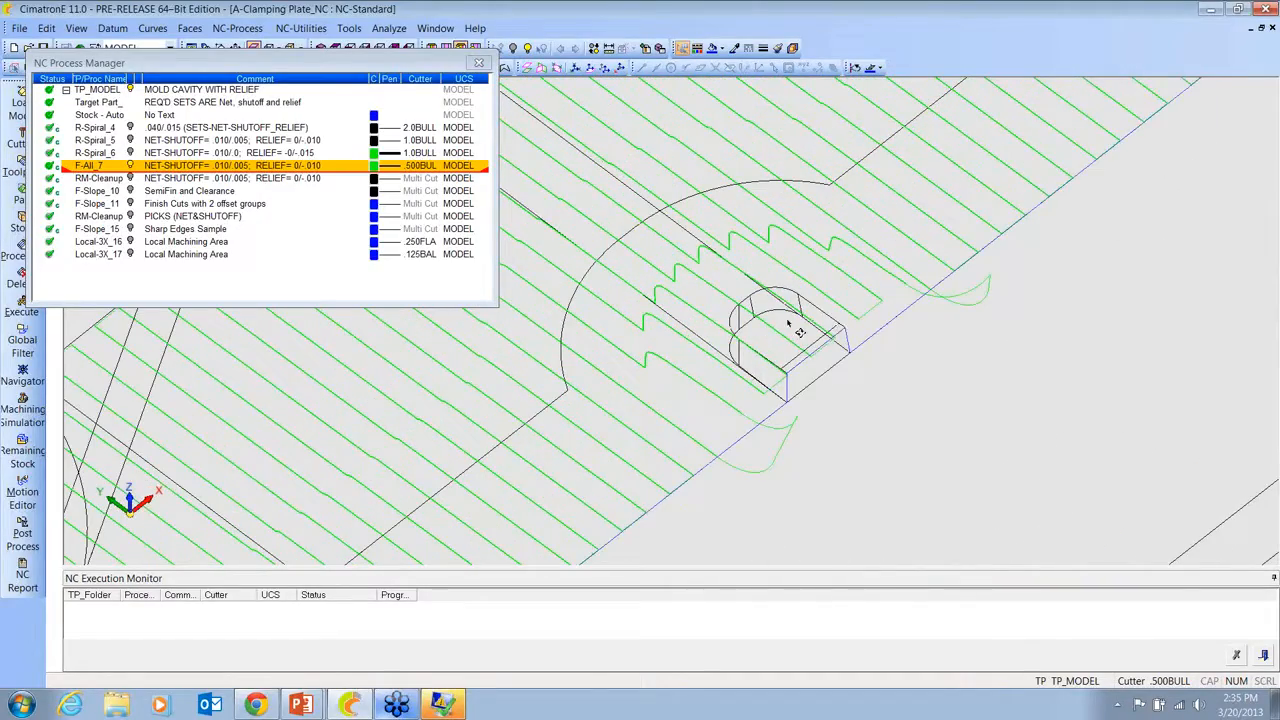
left_click_drag(790, 323, 758, 324, "ctrl")
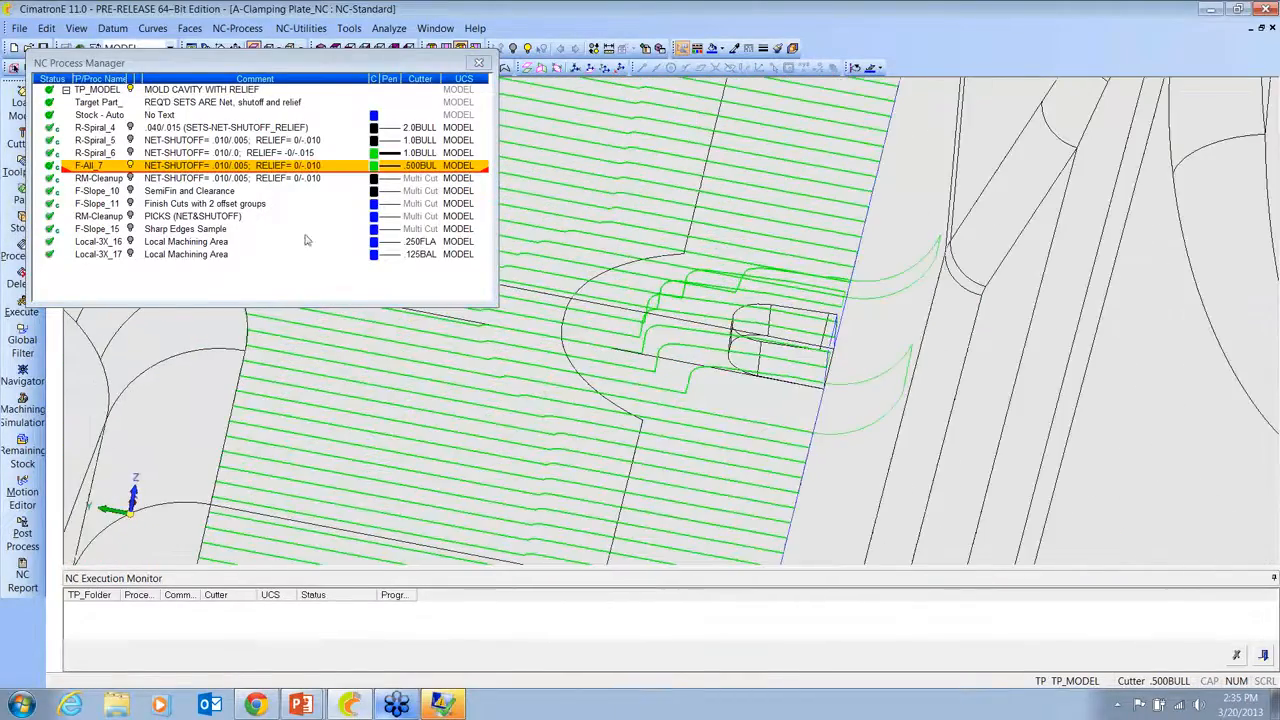
Step: Open F-All_7 in the Navigator, set navigation to By Procedure, and place the cutter on a pass beside the small rounded block
right_click(108, 168)
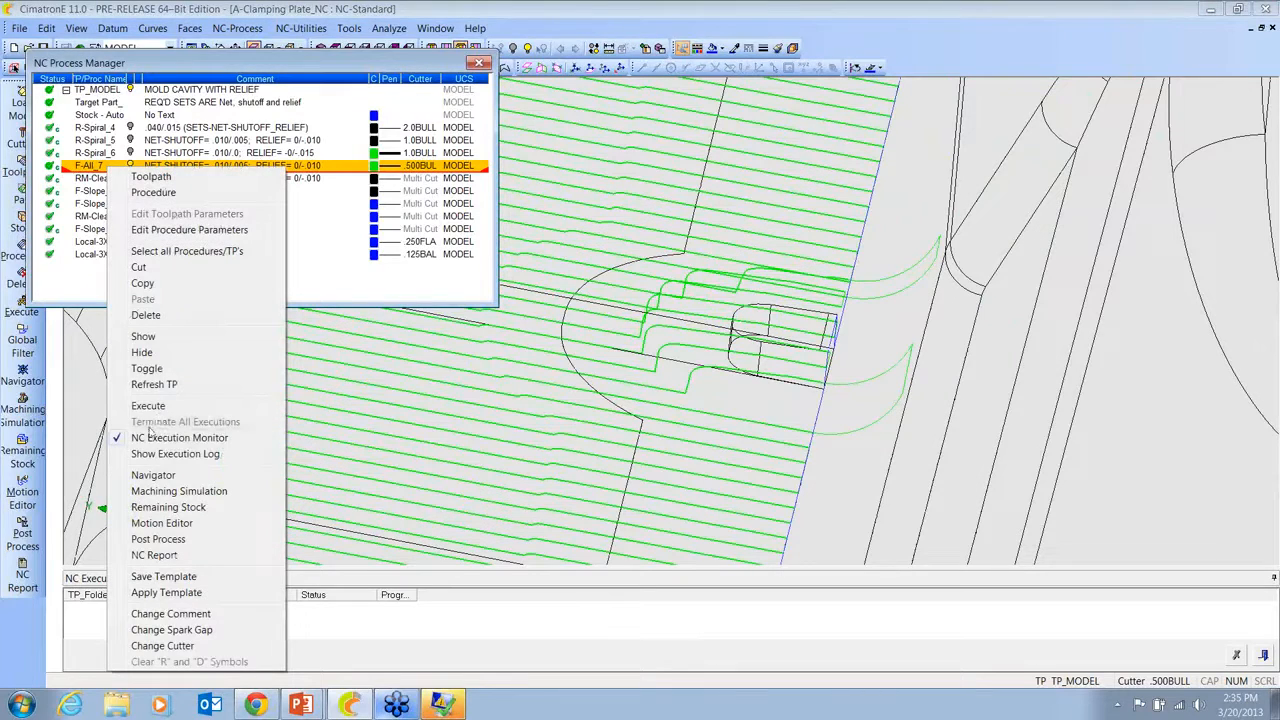
left_click(155, 475)
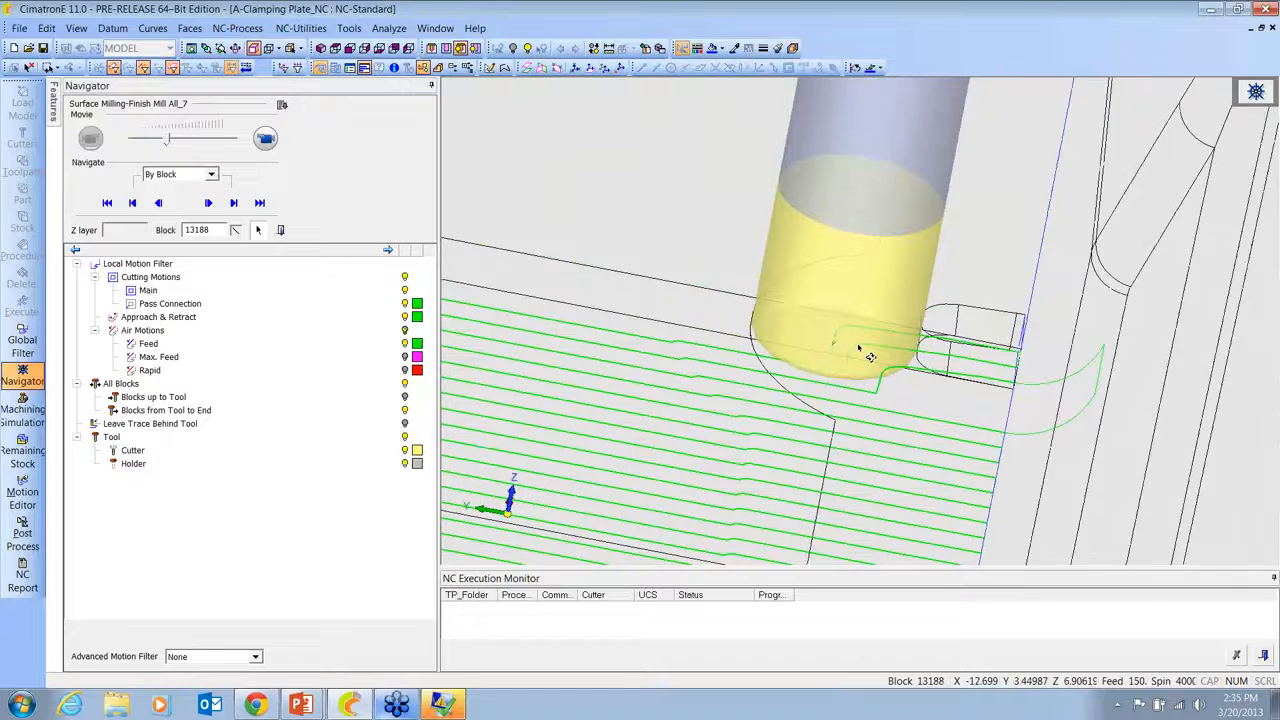
left_click(185, 174)
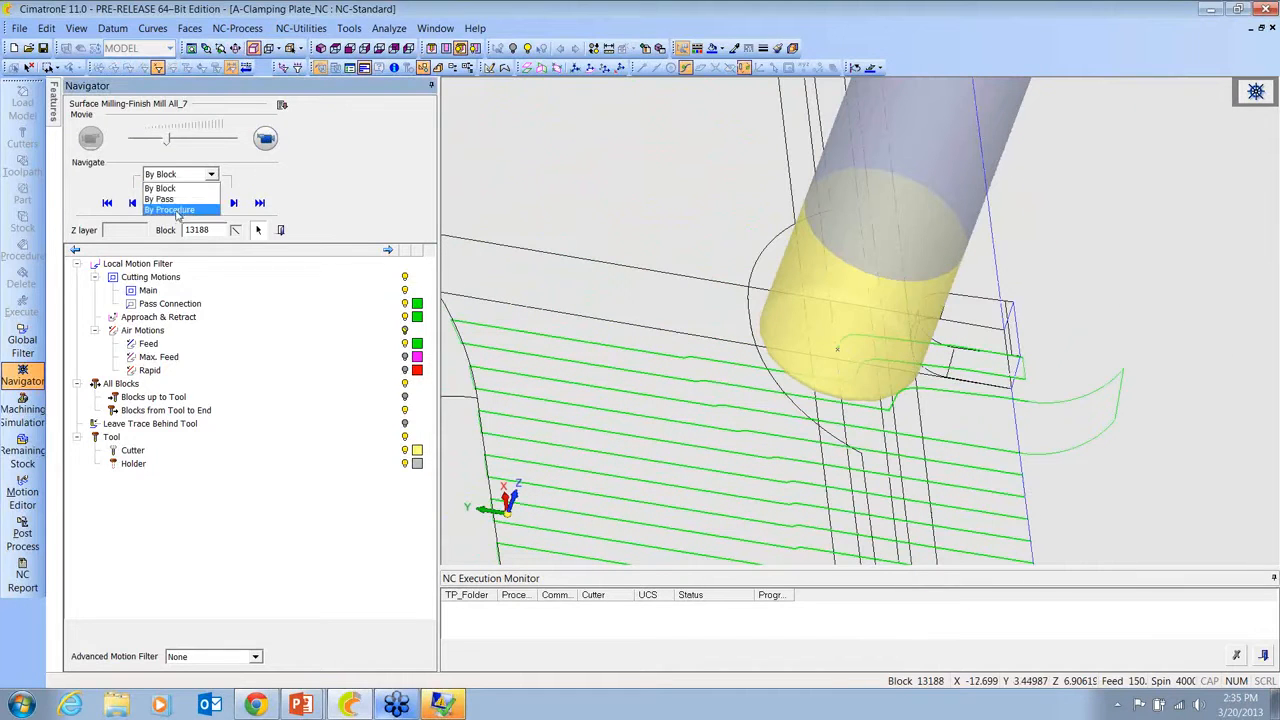
left_click(173, 211)
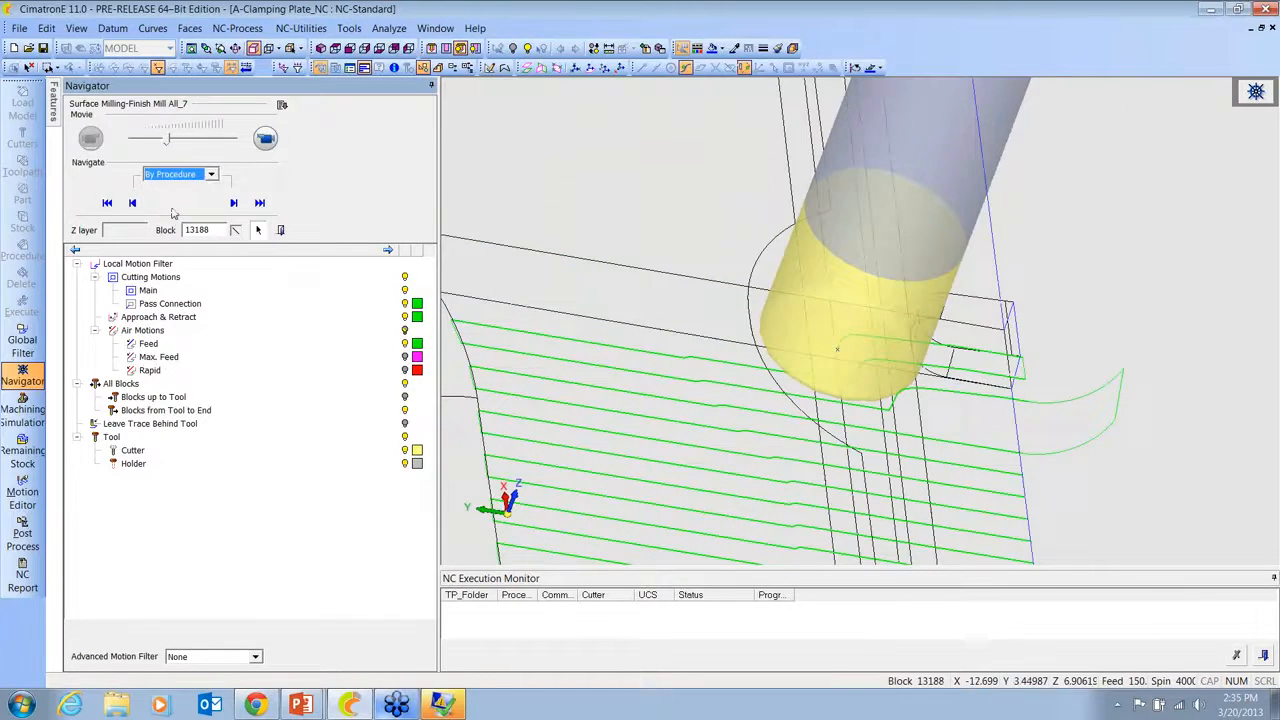
left_click(835, 323)
left_click_drag(863, 334, 801, 317, "ctrl")
scroll(801, 317, "up", 3)
left_click(801, 317)
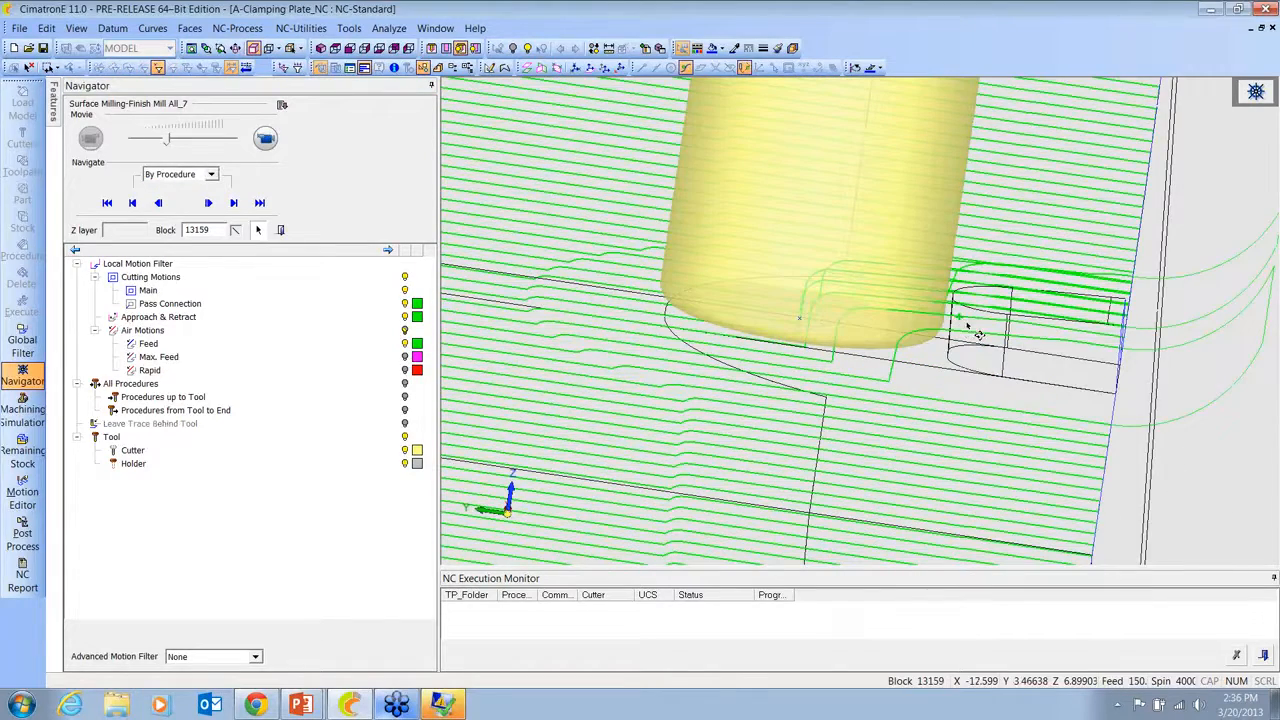
Step: Examine the cutter's clearance to the small rounded block in wireframe and on the shaded cavity
left_click_drag(967, 326, 968, 318, "ctrl")
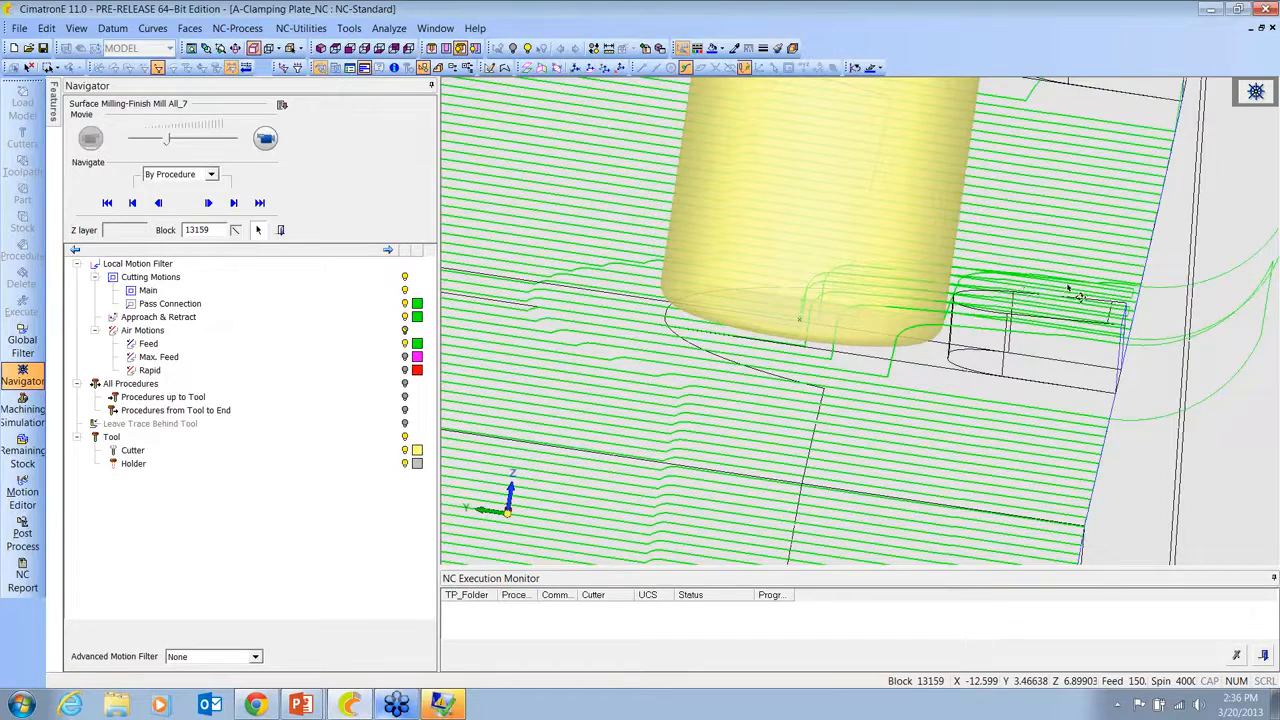
left_click_drag(989, 320, 947, 315, "ctrl")
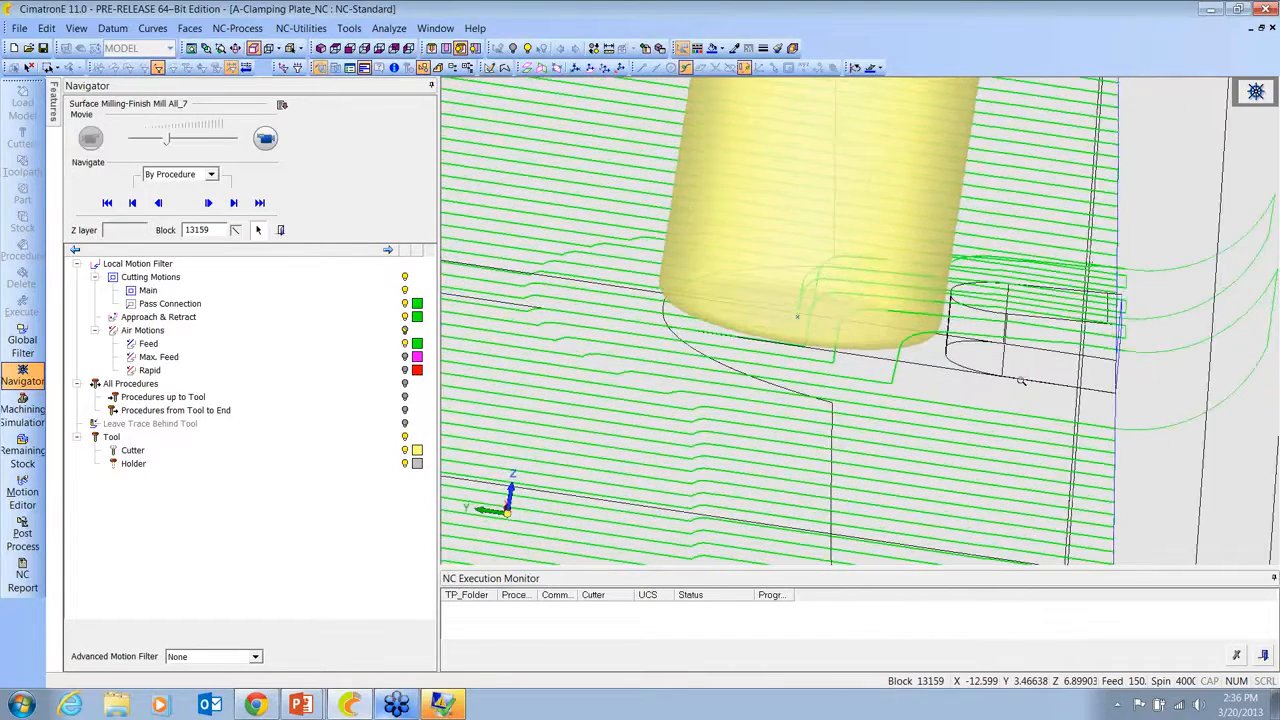
right_click_drag(1018, 379, 954, 366, "ctrl")
mouse_move(934, 407)
middle_mouse_down()
mouse_move(934, 343)
mouse_move(872, 392)
middle_mouse_up()
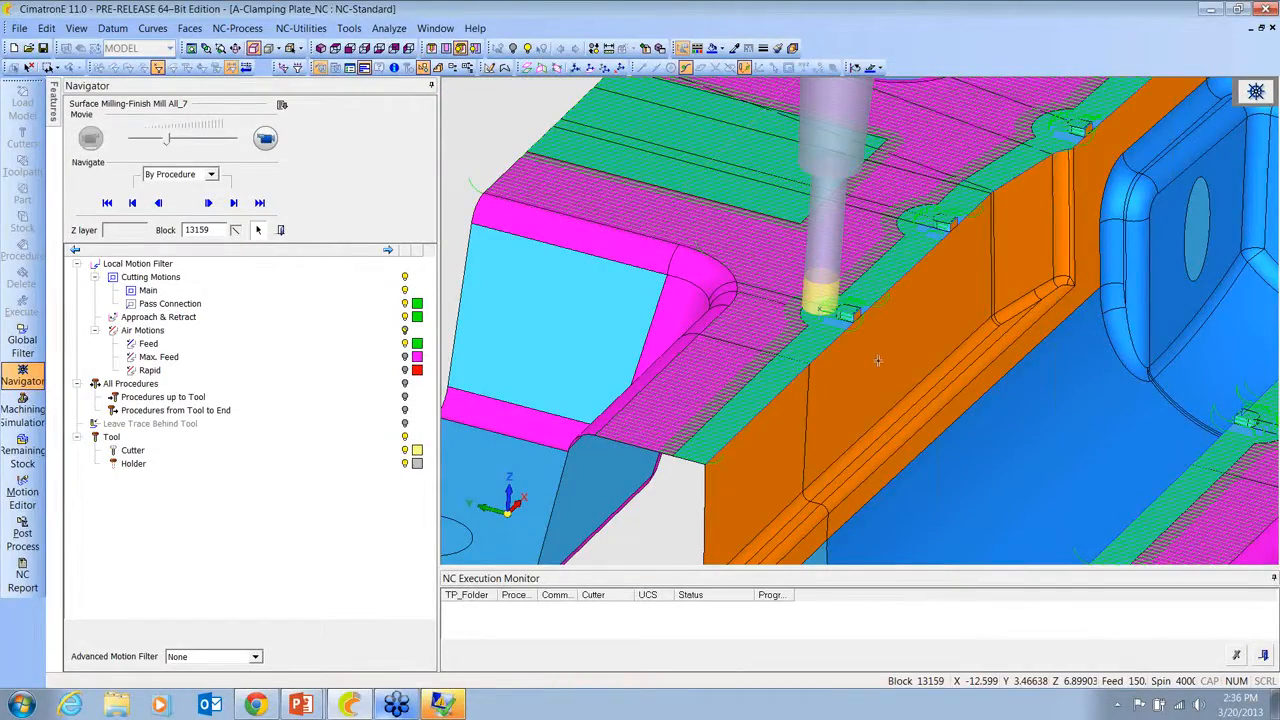
right_click_drag(971, 310, 985, 412, "ctrl")
Step: Close the Navigator and hide the F-All_7 toolpath from the cavity model
left_click(281, 231)
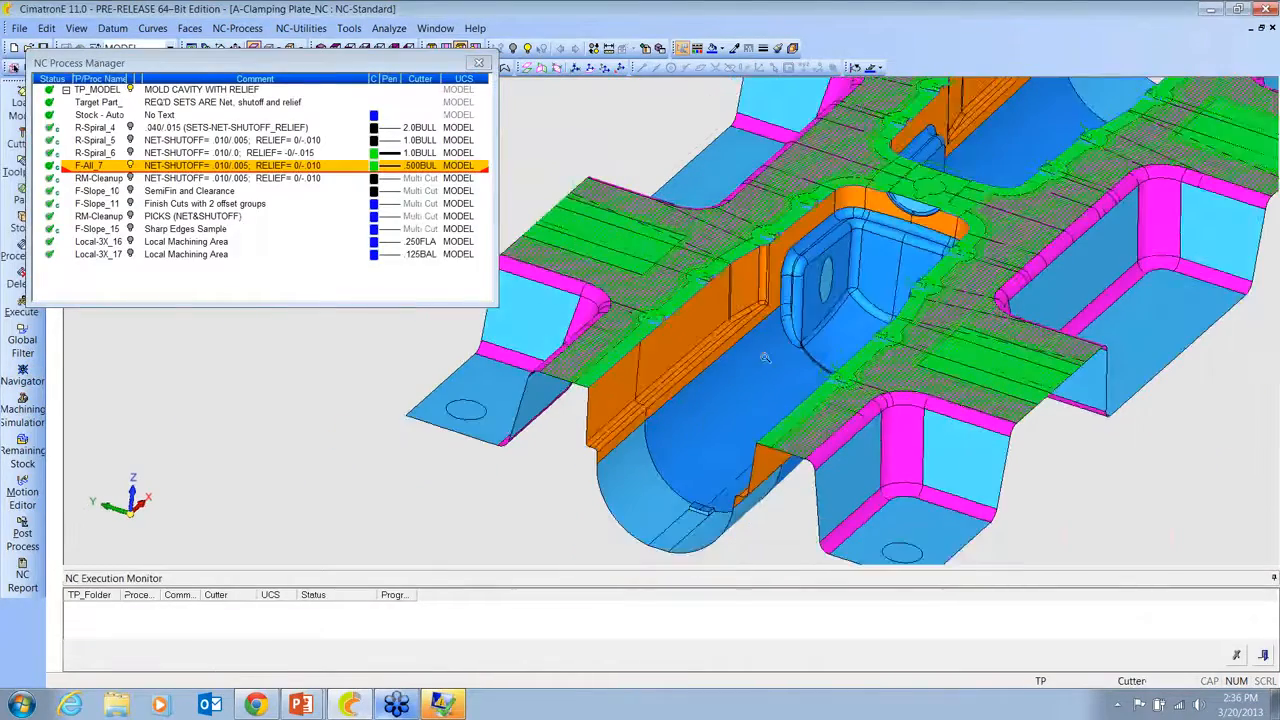
left_click(130, 165)
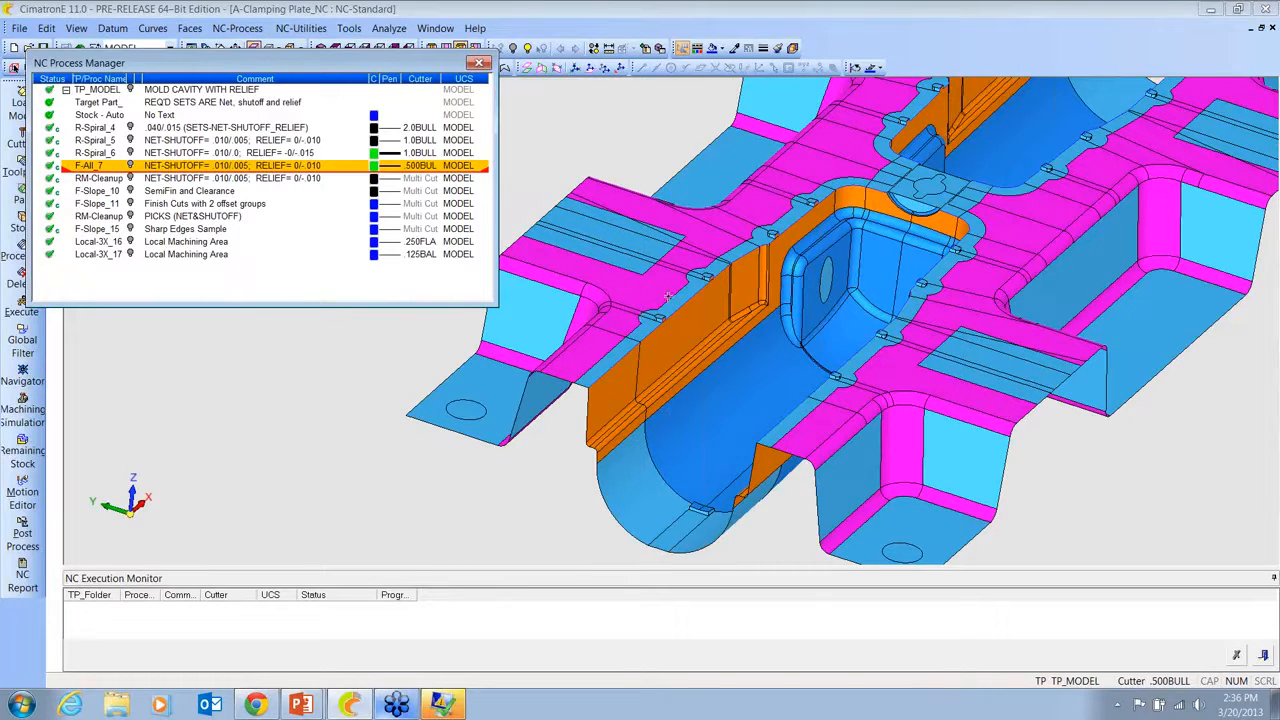
middle_click_drag(651, 299, 700, 306)
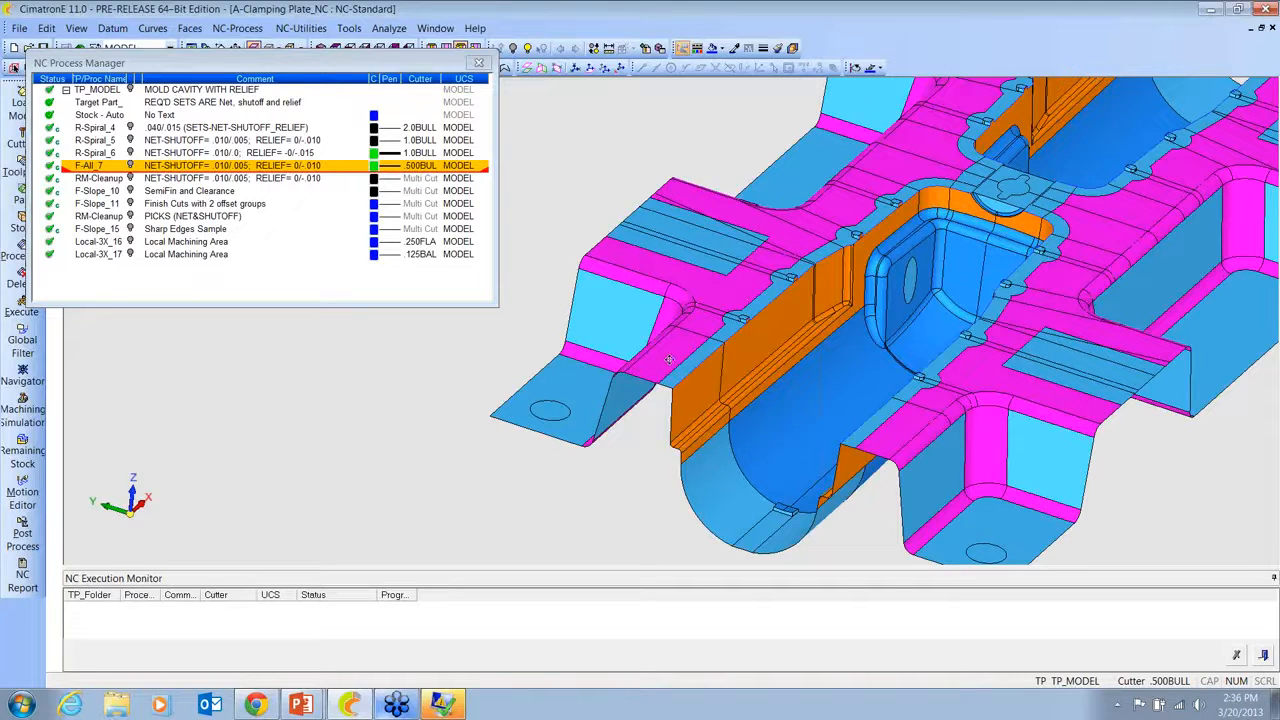
Step: Display the F-Slope_15 toolpath, open the procedure for editing, and bring up its Internal Sharp Edges contours
mouse_move(669, 359)
middle_mouse_down()
mouse_move(680, 364)
mouse_move(722, 293)
mouse_move(683, 340)
mouse_move(862, 301)
mouse_move(688, 394)
mouse_move(712, 312)
mouse_move(692, 366)
middle_mouse_up()
scroll(688, 394, "down", 2)
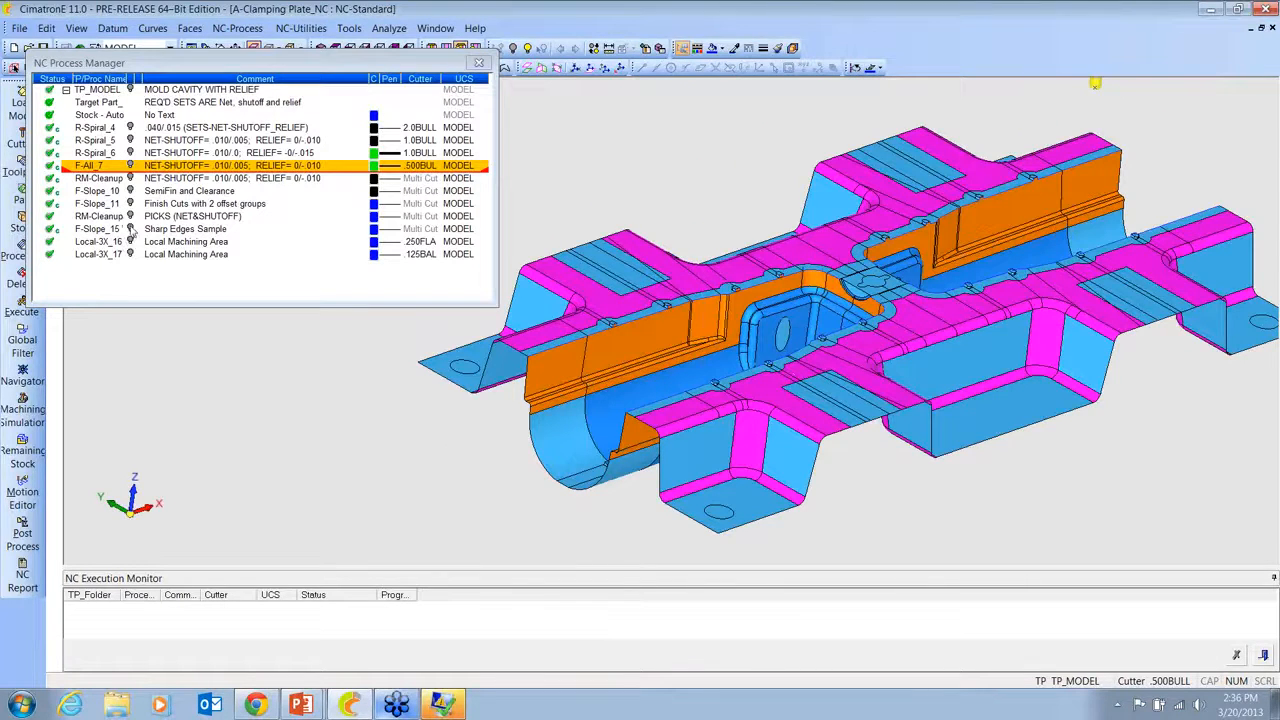
left_click(130, 229)
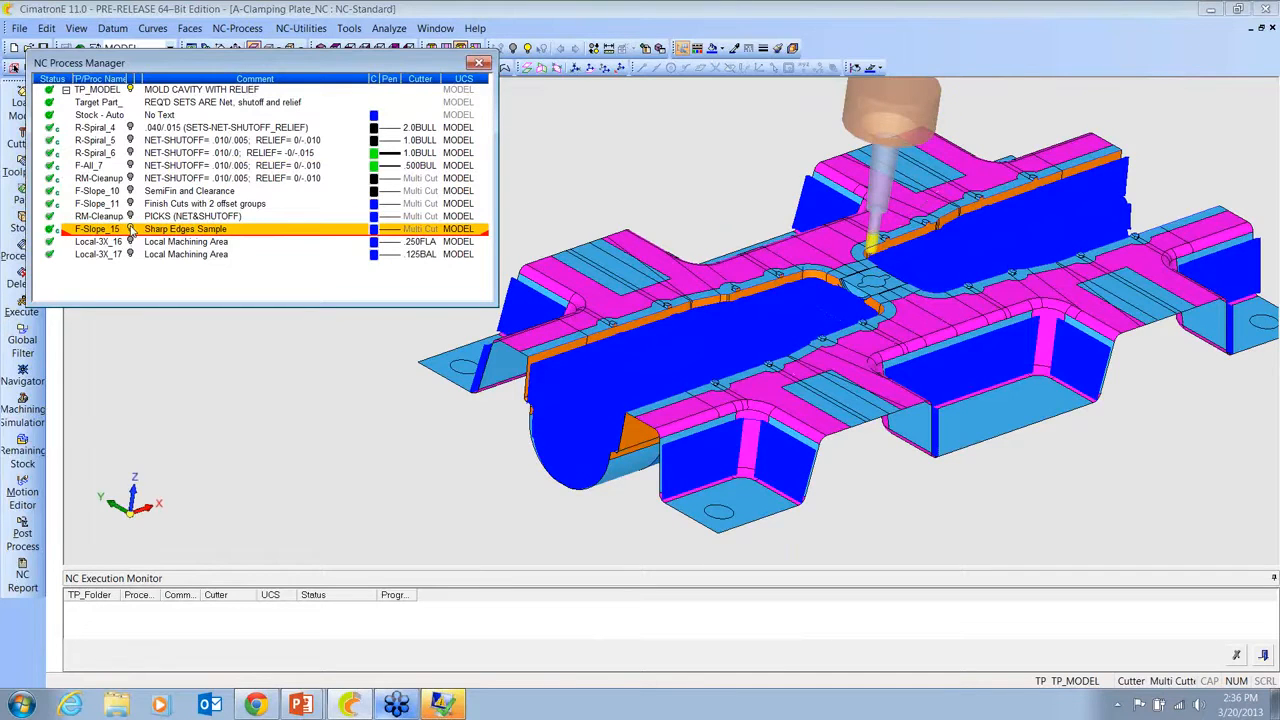
double_click(112, 229)
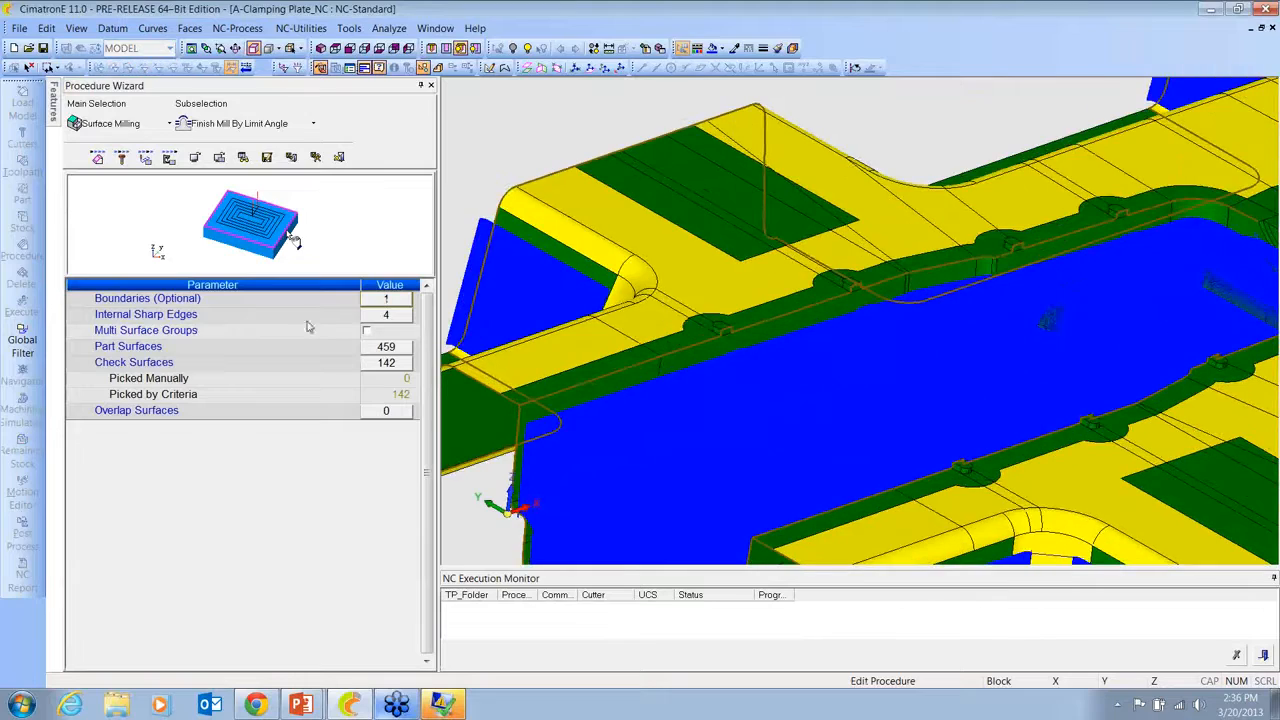
left_click(370, 316)
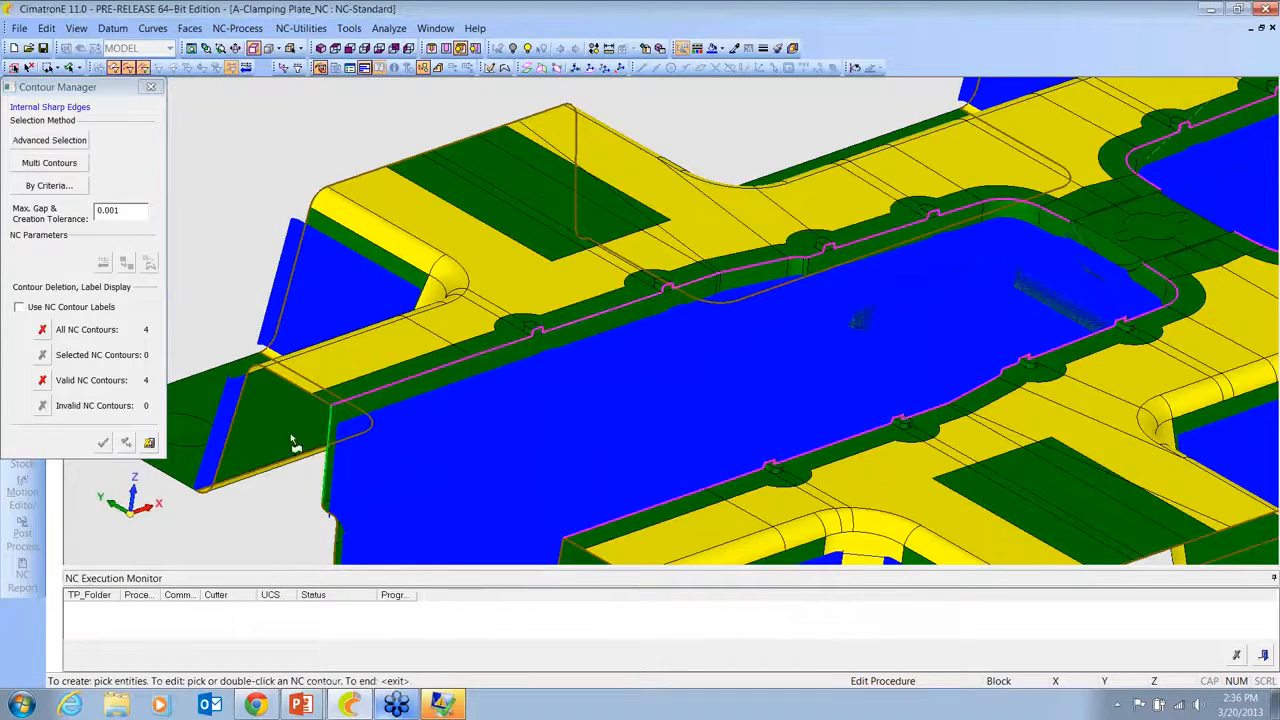
Step: Examine the internal sharp edge contours along the cavity opening and past the small blocks, and close the F-Slope_15 procedure
left_click_drag(280, 464, 278, 473, "ctrl")
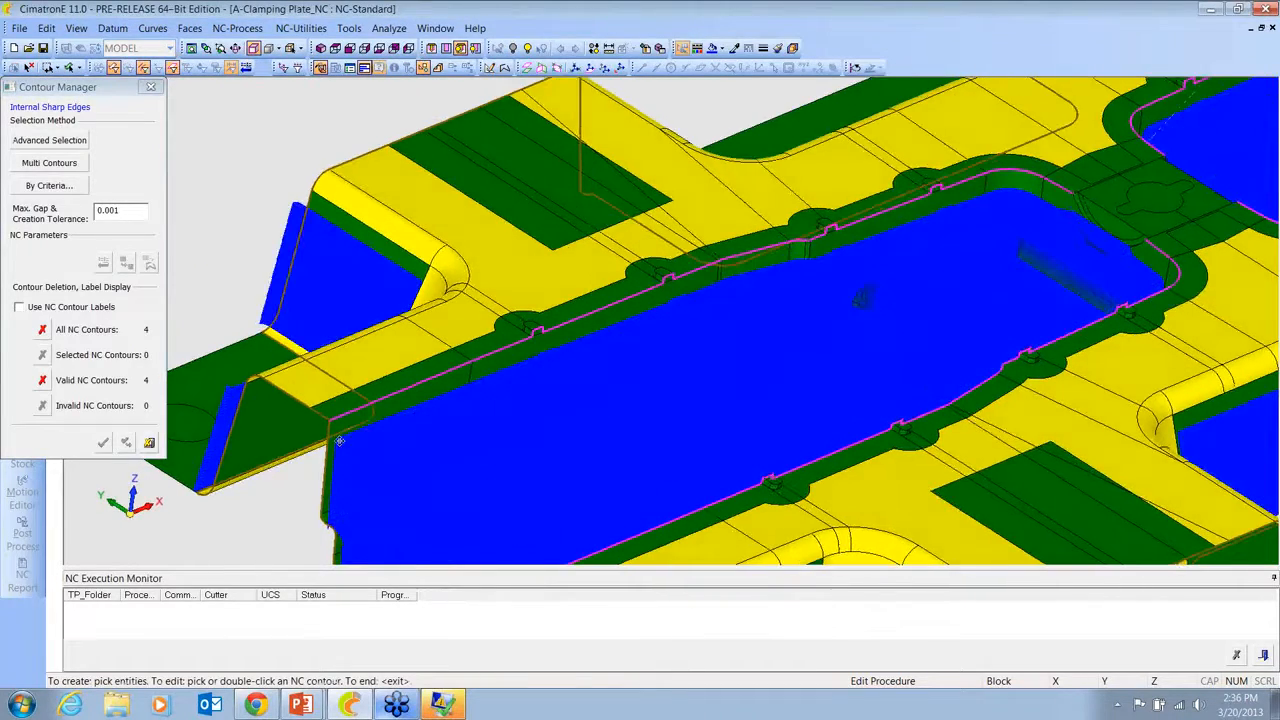
middle_click_drag(680, 303, 706, 226, "ctrl")
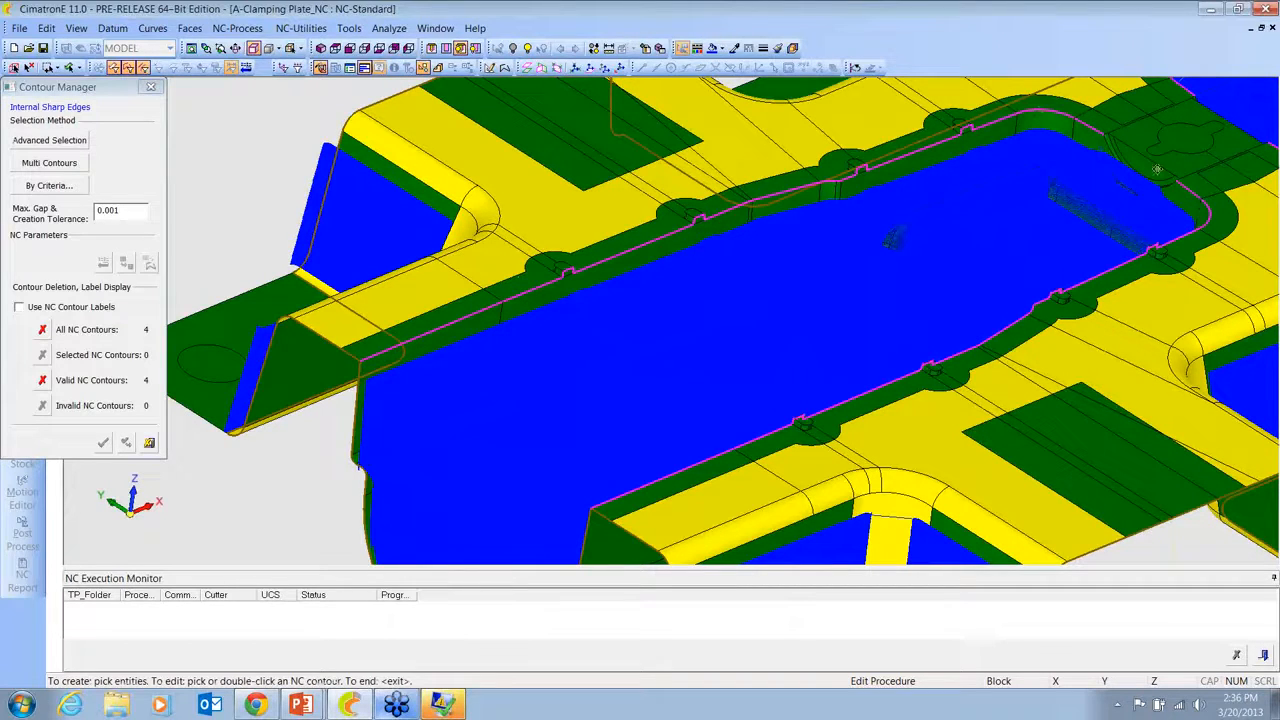
scroll(829, 277, "up", 3)
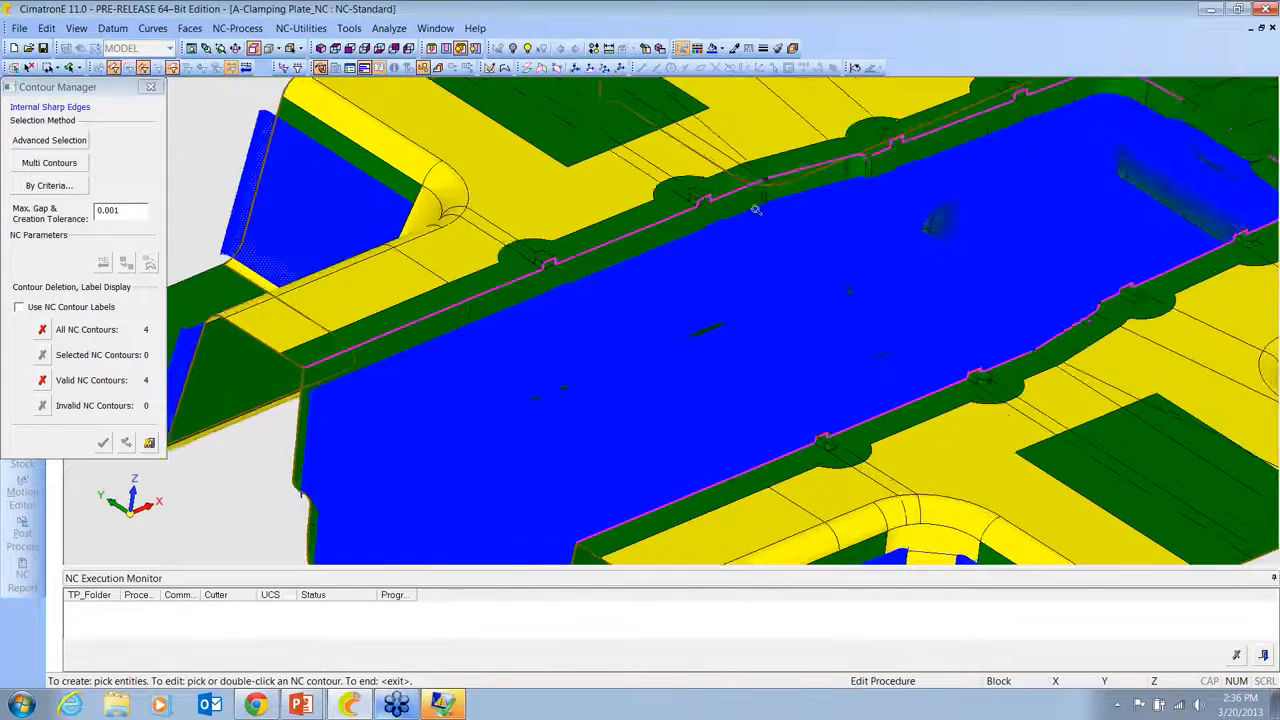
scroll(697, 179, "up", 6)
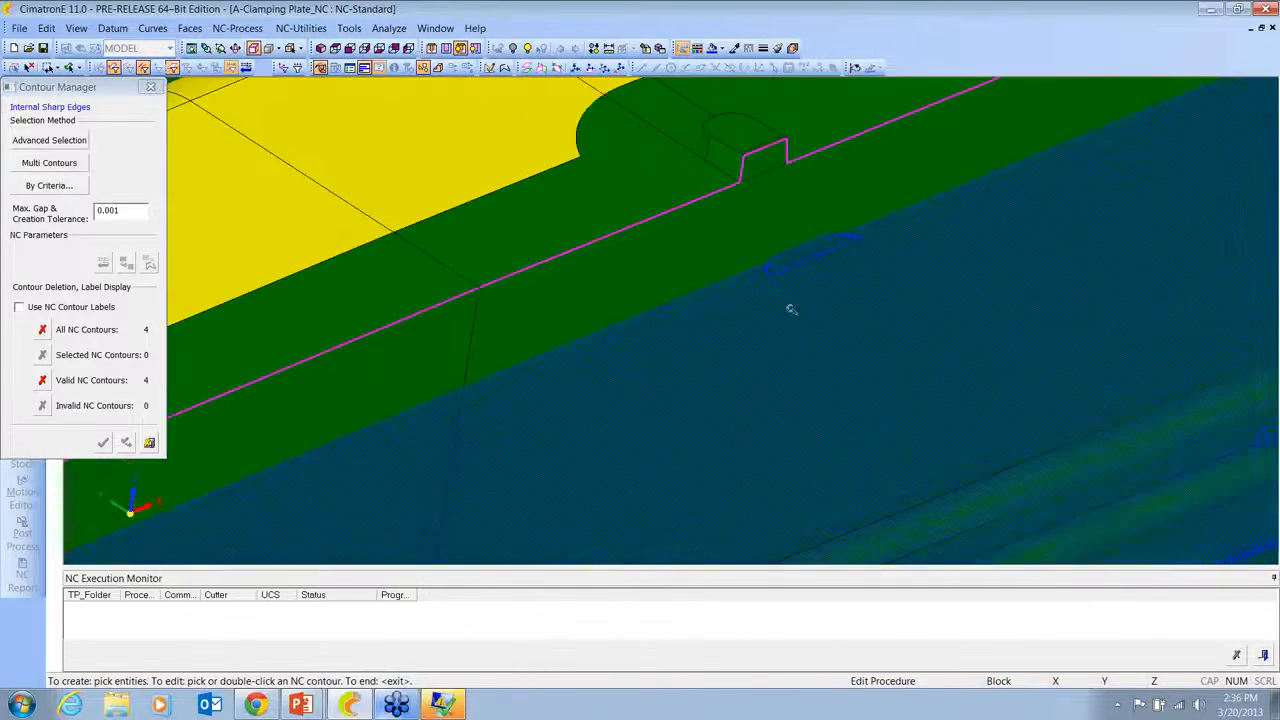
middle_click_drag(774, 204, 760, 142)
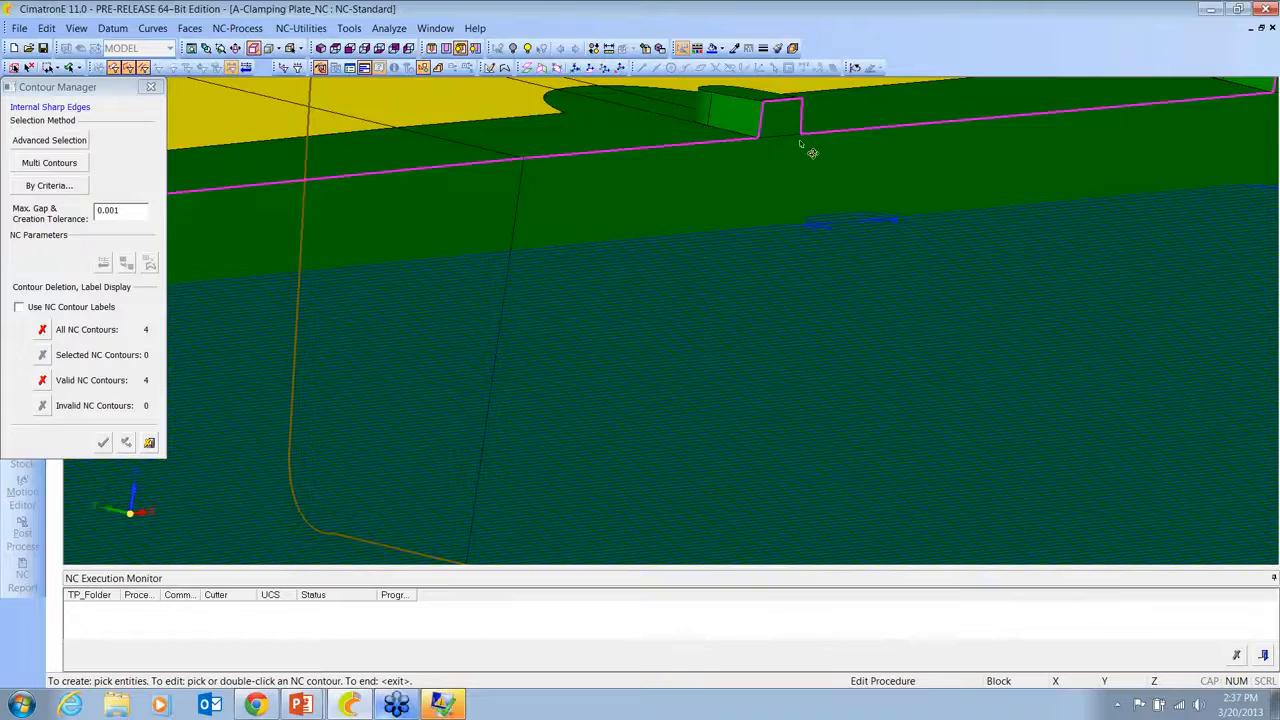
scroll(869, 334, "down", 2)
scroll(871, 338, "down", 8)
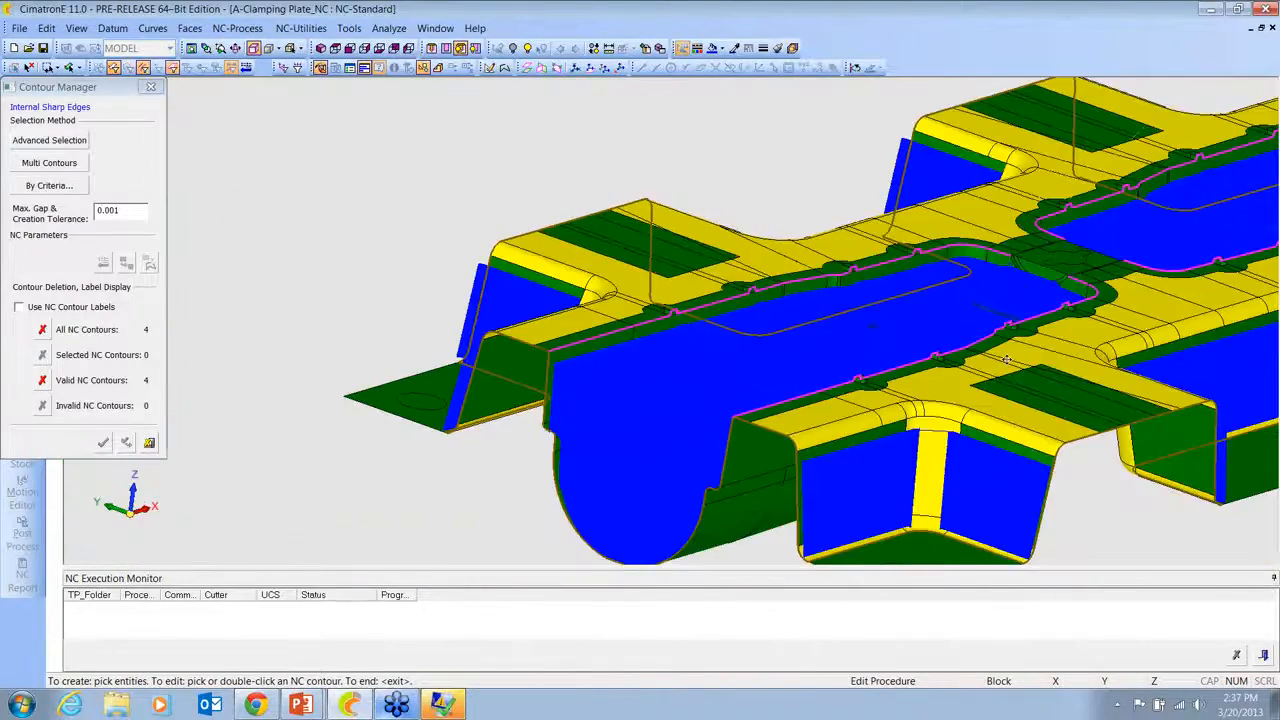
middle_click_drag(1007, 359, 979, 341, "ctrl")
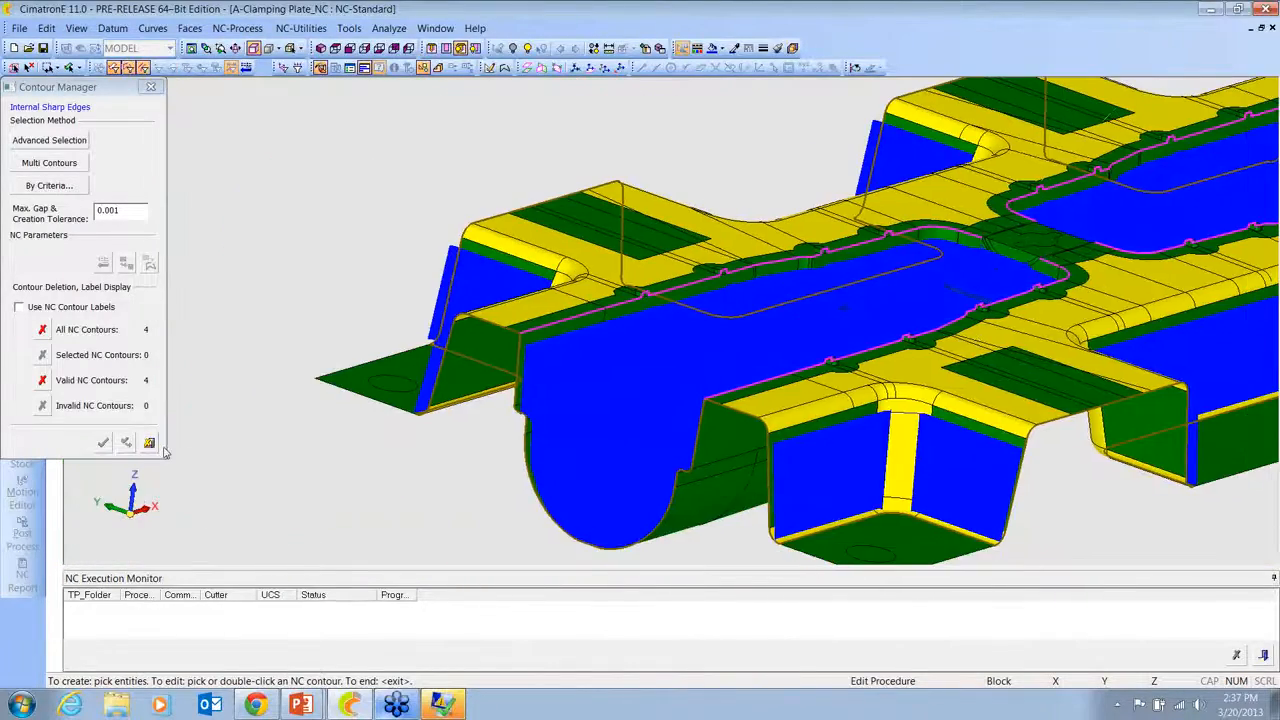
left_click(150, 443)
middle_click(558, 225)
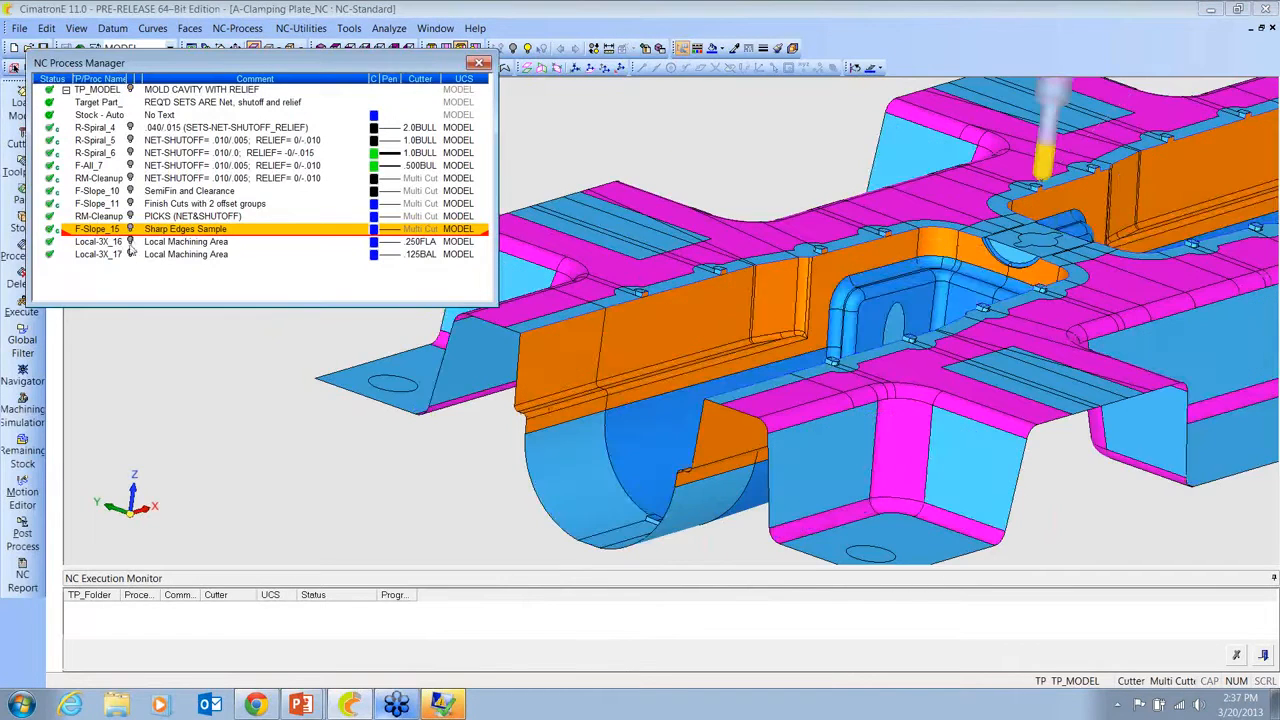
Step: Display the Local-3X_16 toolpath and examine its passes around the small block on the shutoff strip
left_click(130, 241)
scroll(597, 395, "up", 6)
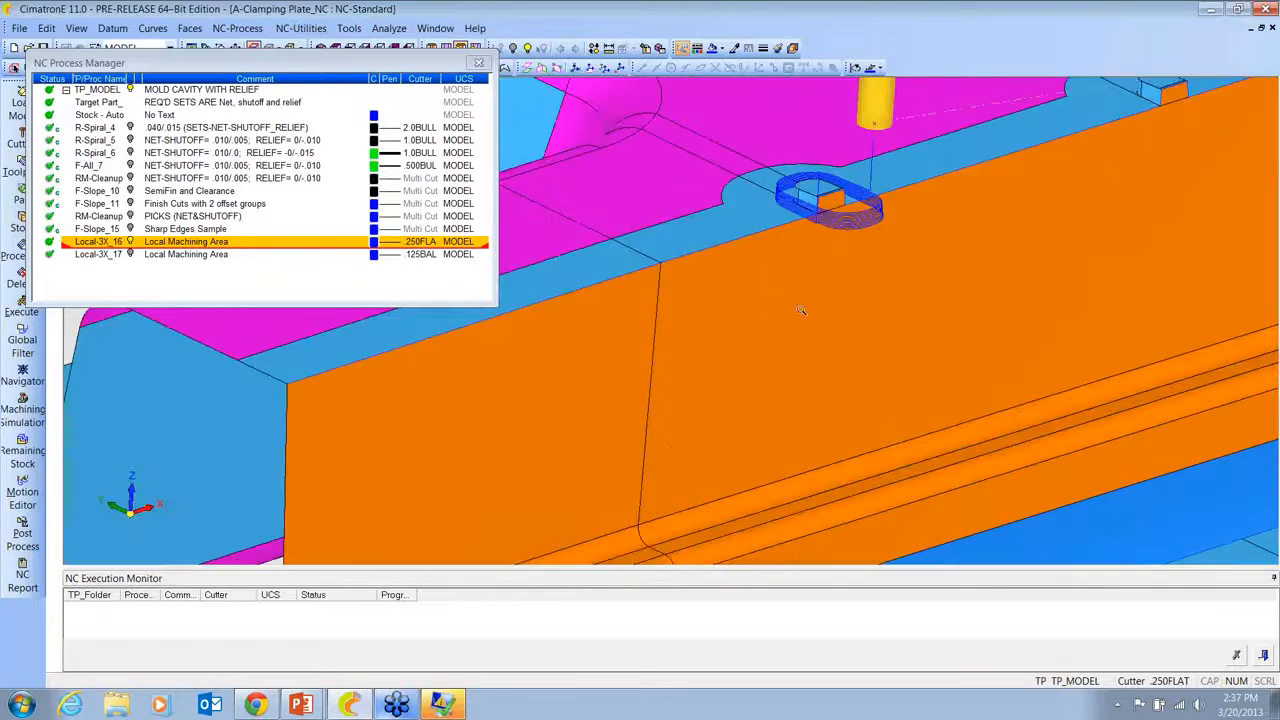
middle_click_drag(801, 310, 688, 404, "ctrl")
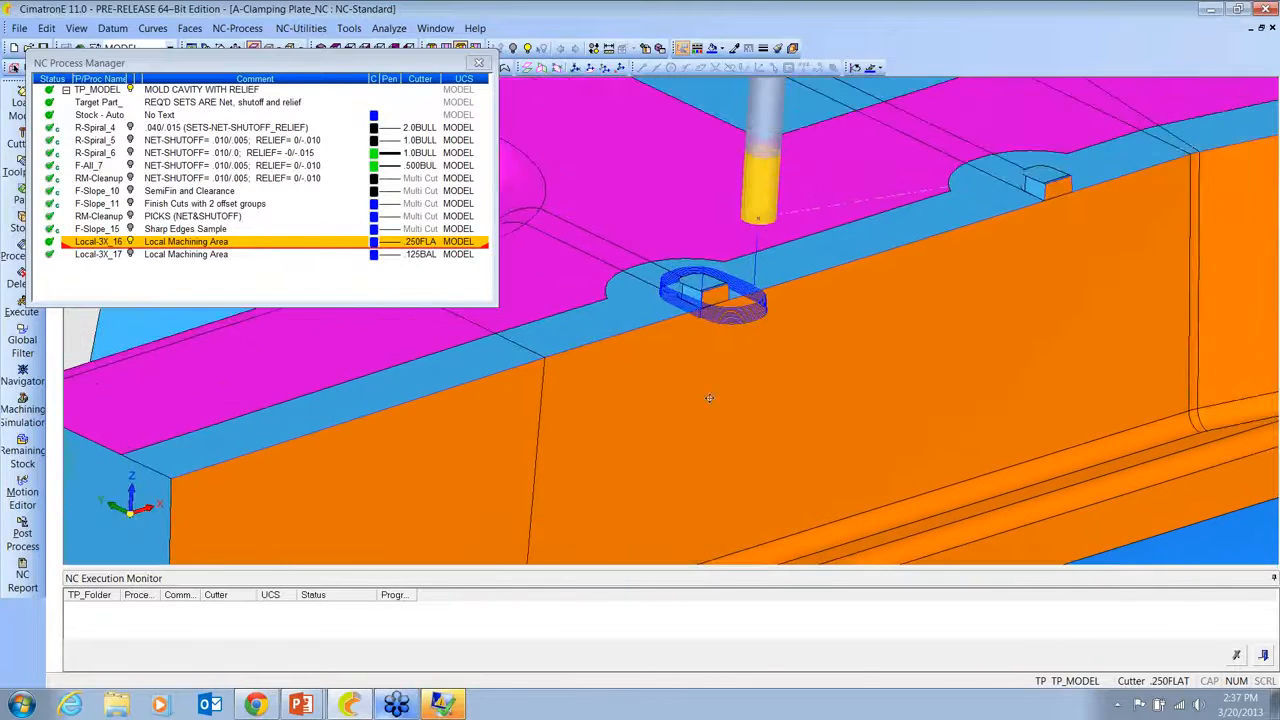
scroll(854, 430, "up", 1)
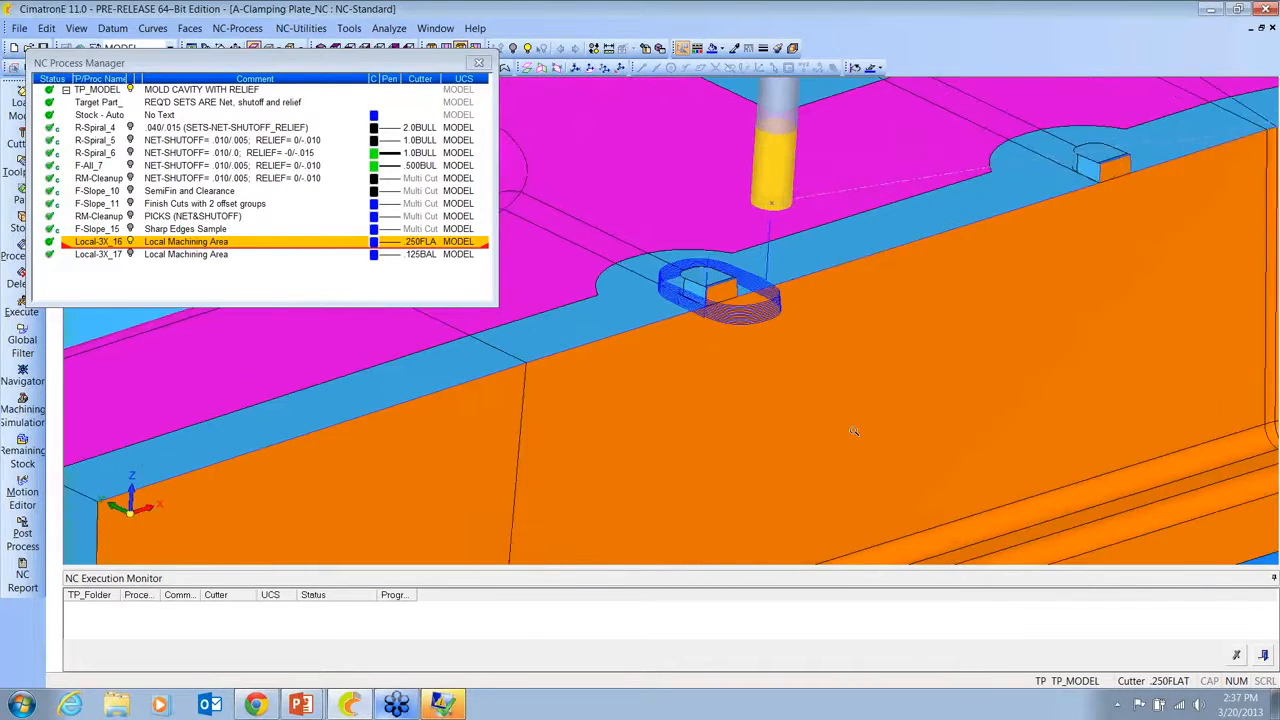
right_click_drag(854, 430, 806, 297, "ctrl")
left_click_drag(806, 297, 791, 281, "ctrl")
middle_click_drag(791, 281, 773, 309, "ctrl")
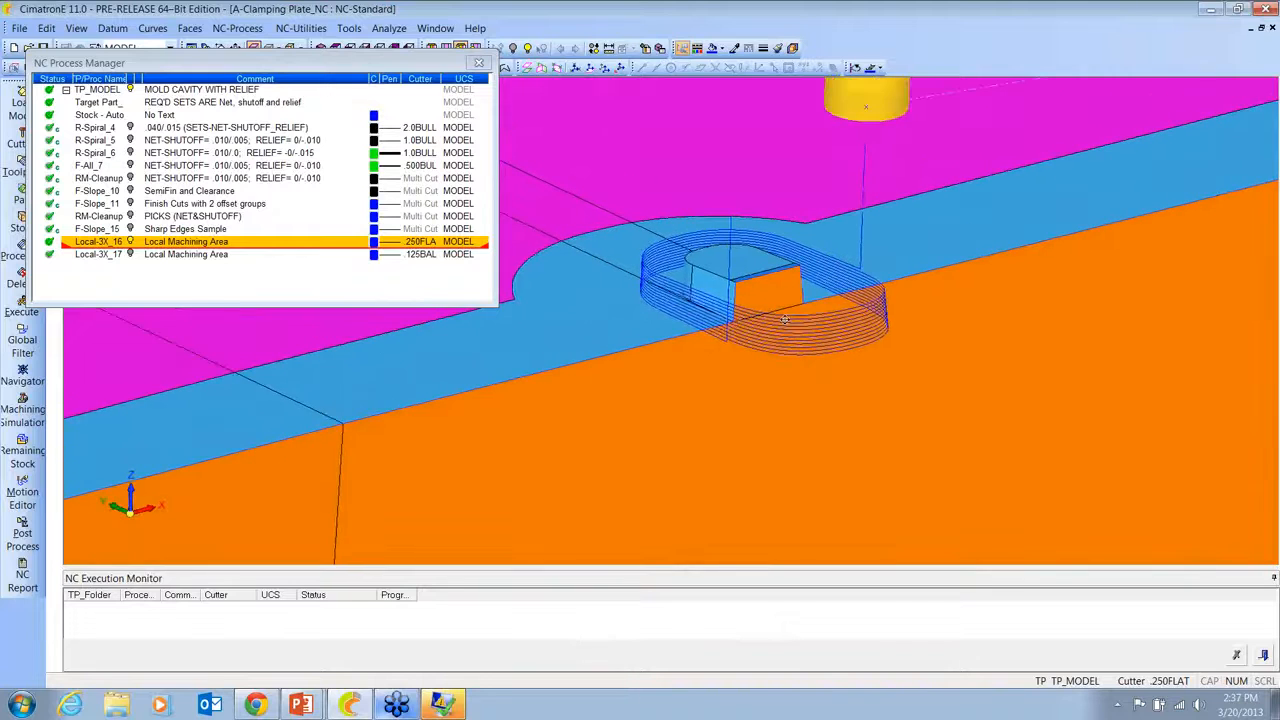
right_click_drag(773, 309, 760, 250, "ctrl")
Step: Open the Local-3X_16 procedure, examine the highlighted side faces of the small block, and close the procedure
double_click(104, 243)
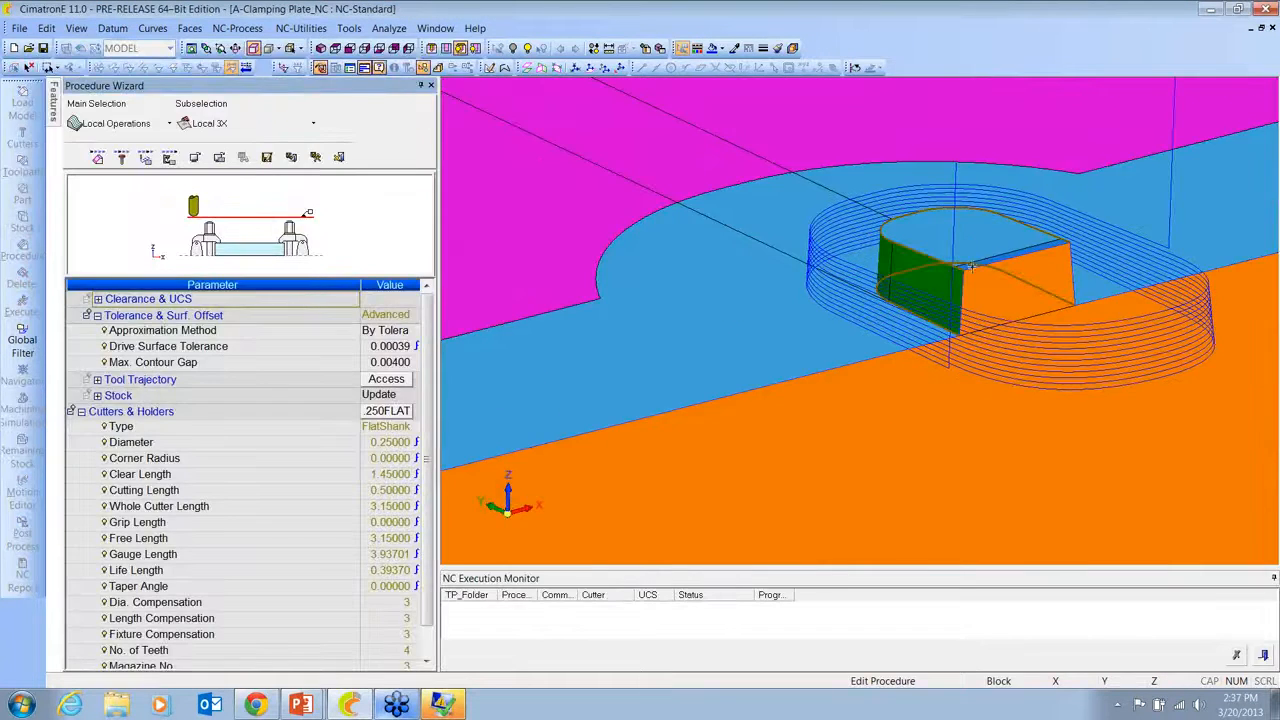
left_click_drag(991, 260, 954, 344, "ctrl")
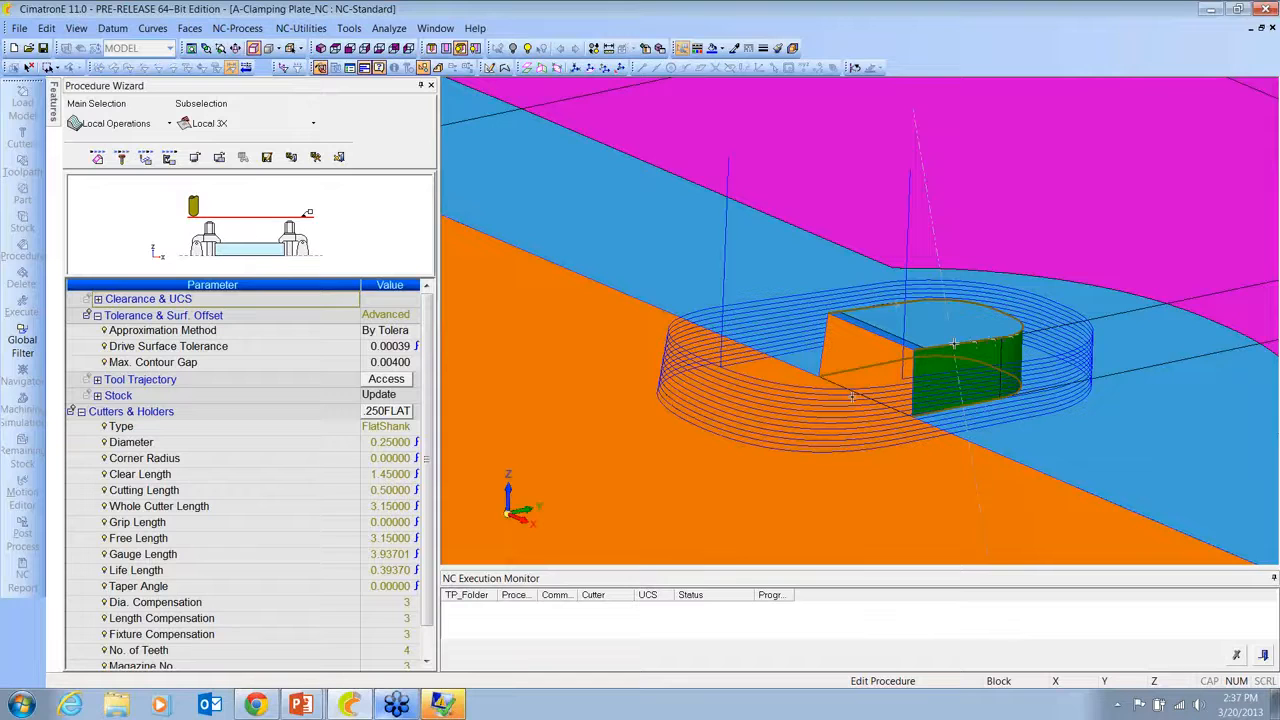
left_click_drag(954, 344, 521, 240, "ctrl")
middle_click(521, 240)
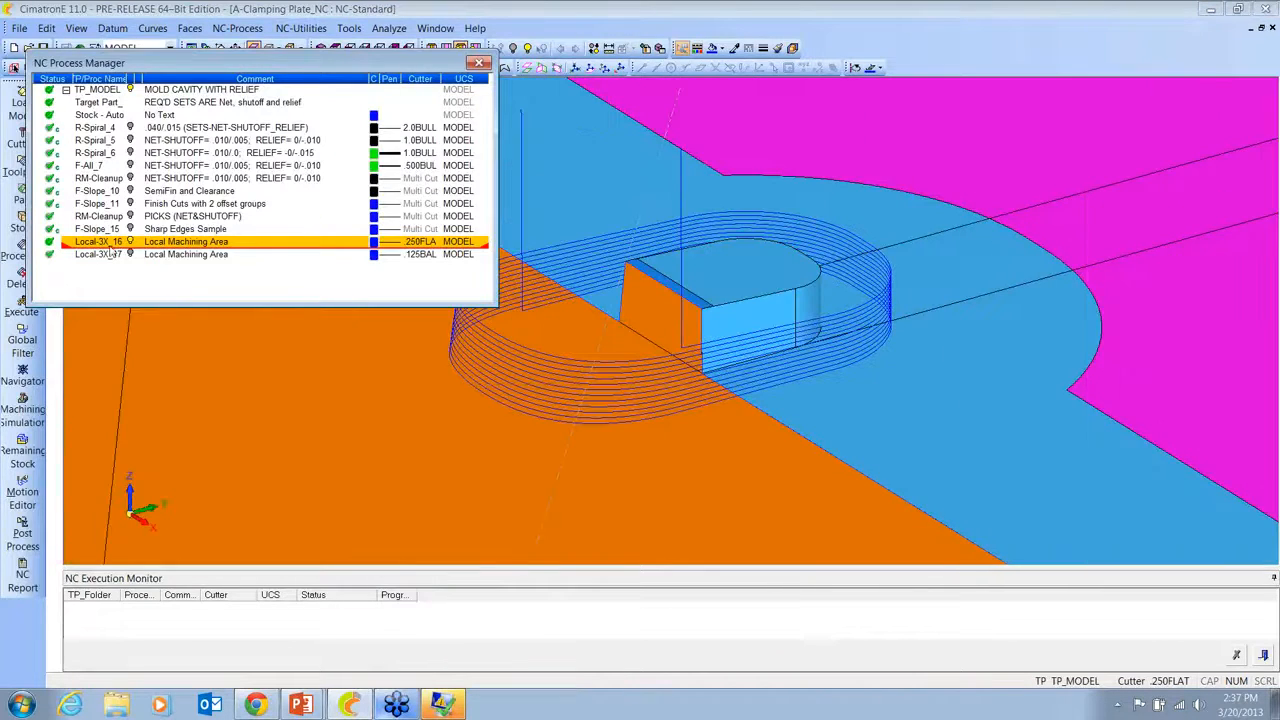
Step: Play the Local-3X_16 cutter motion around the small block in the Navigator at increased speed, and close the Navigator
right_click(102, 242)
left_click(148, 491)
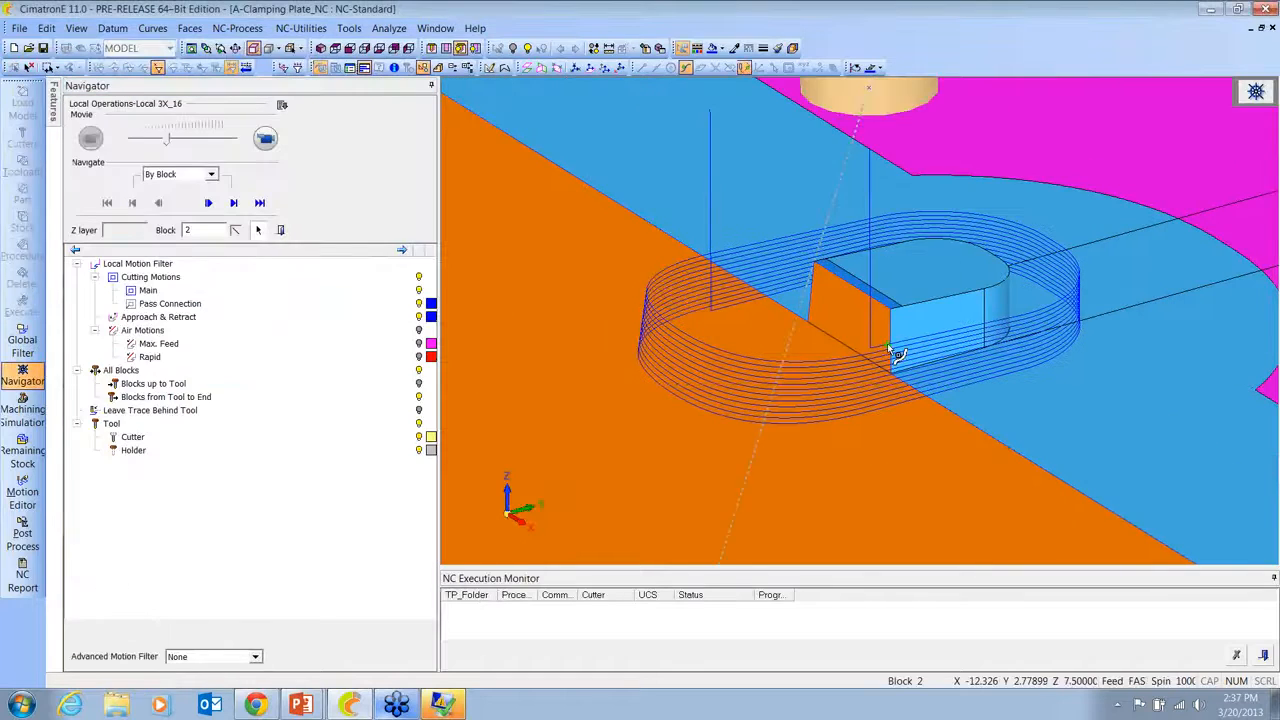
left_click(265, 138)
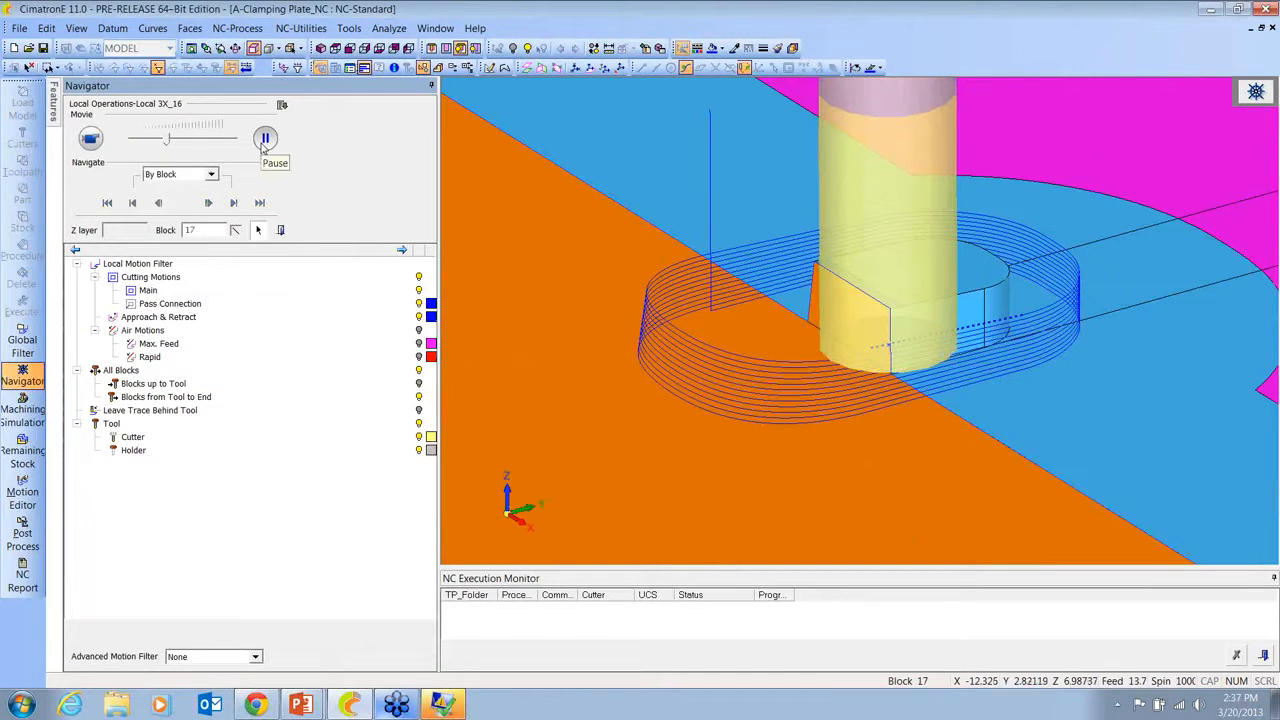
left_click_drag(168, 142, 190, 141)
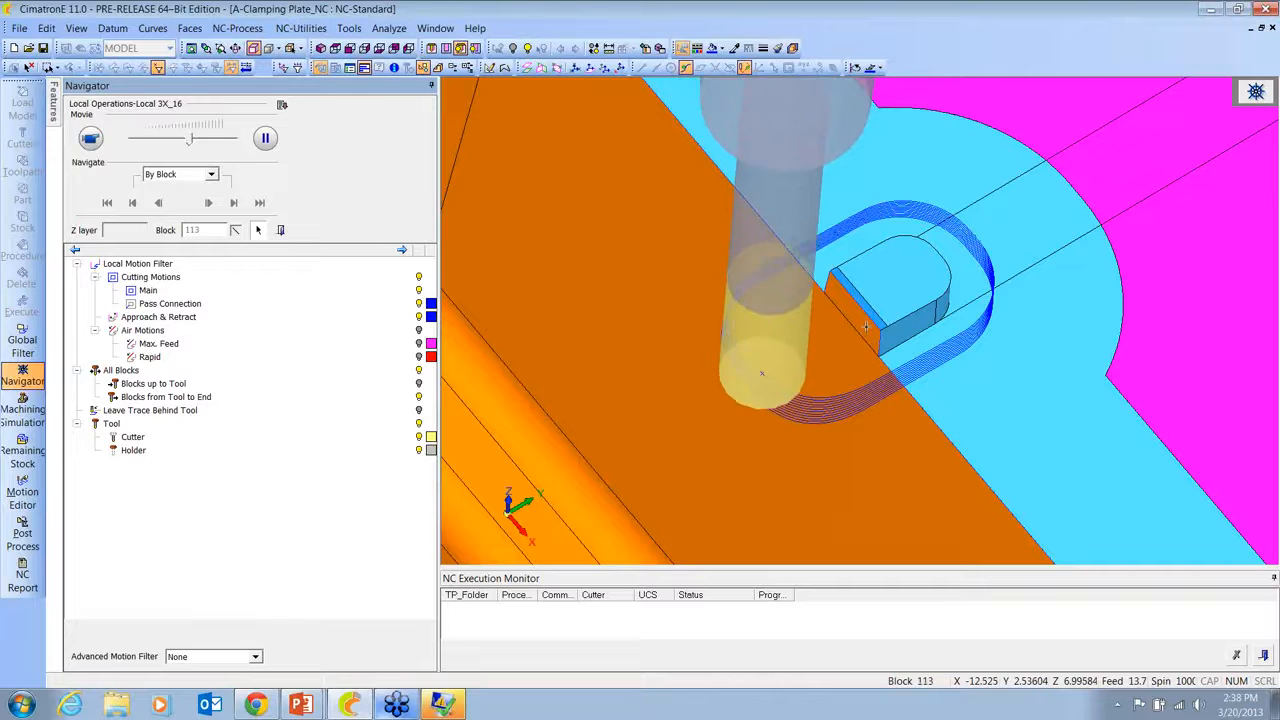
left_click_drag(190, 140, 228, 142)
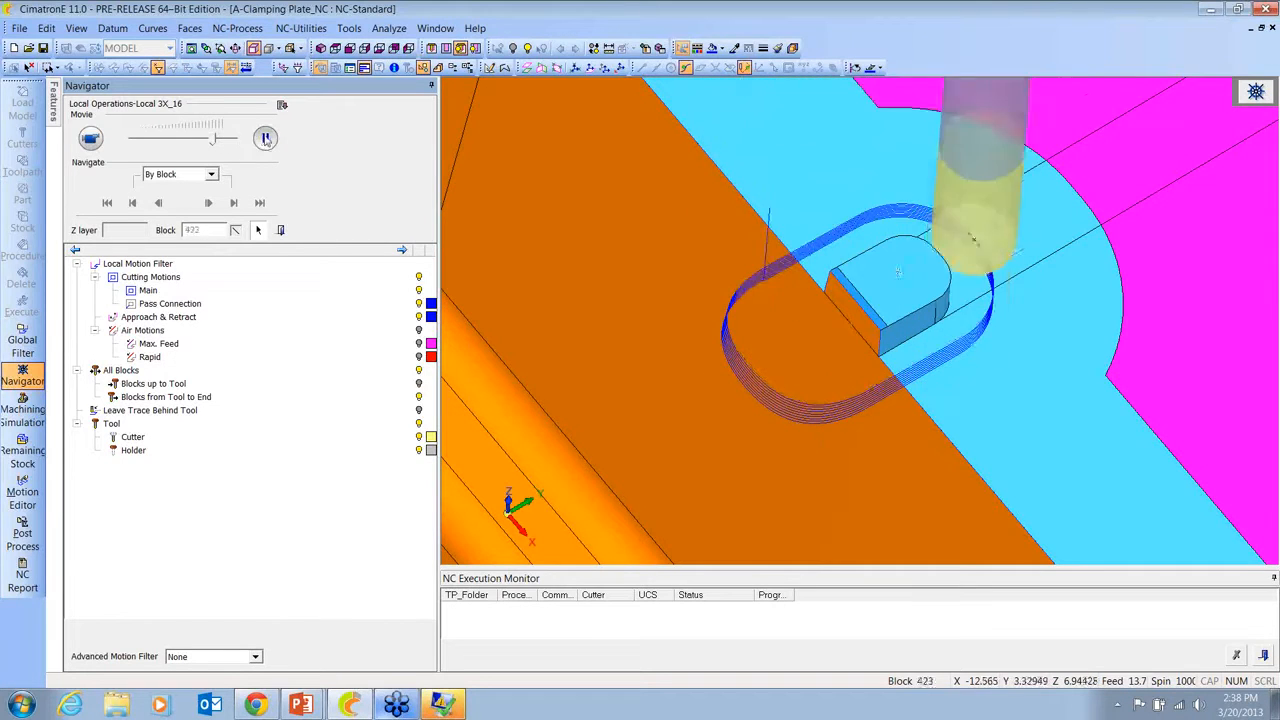
left_click(281, 230)
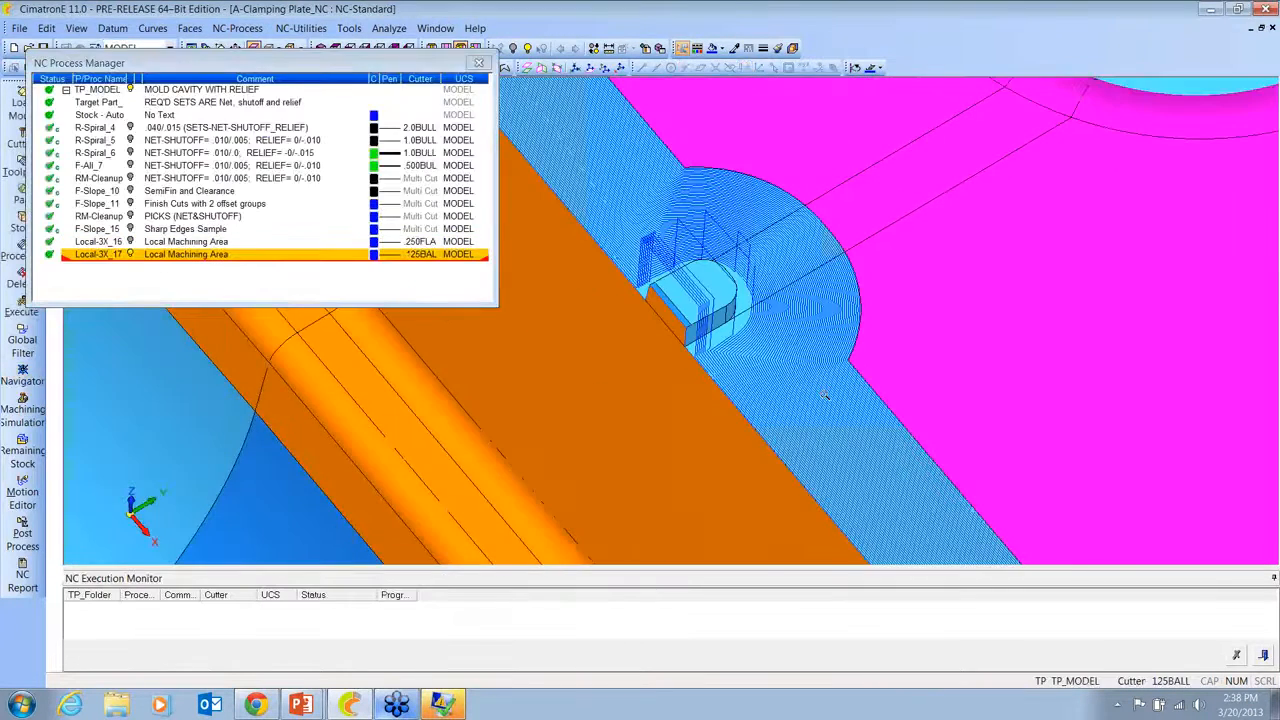
Step: Examine the Local-3X_17 passes where they start at the open end of the shutoff strip
left_click_drag(822, 392, 871, 294, "ctrl")
middle_click_drag(500, 515, 788, 337, "ctrl")
middle_click_drag(543, 486, 733, 340, "ctrl")
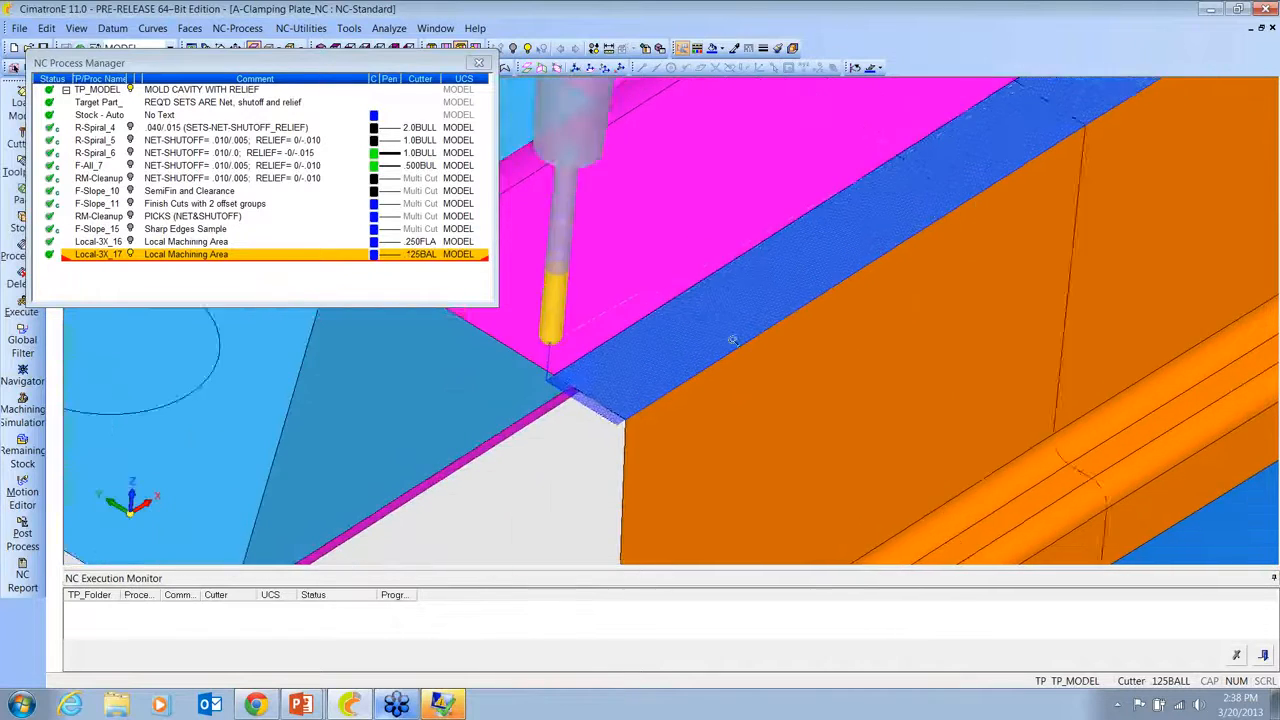
right_click_drag(733, 340, 663, 406, "ctrl")
left_click_drag(663, 406, 769, 330, "ctrl")
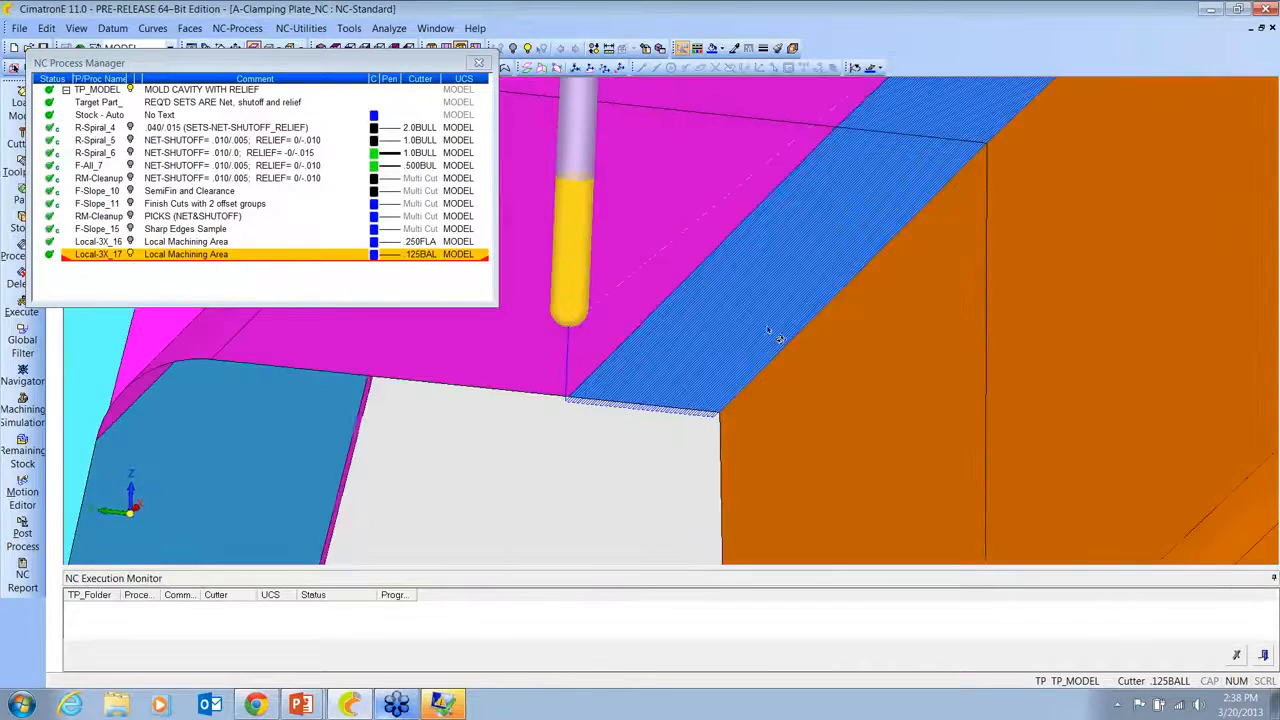
right_click_drag(740, 272, 720, 360, "ctrl")
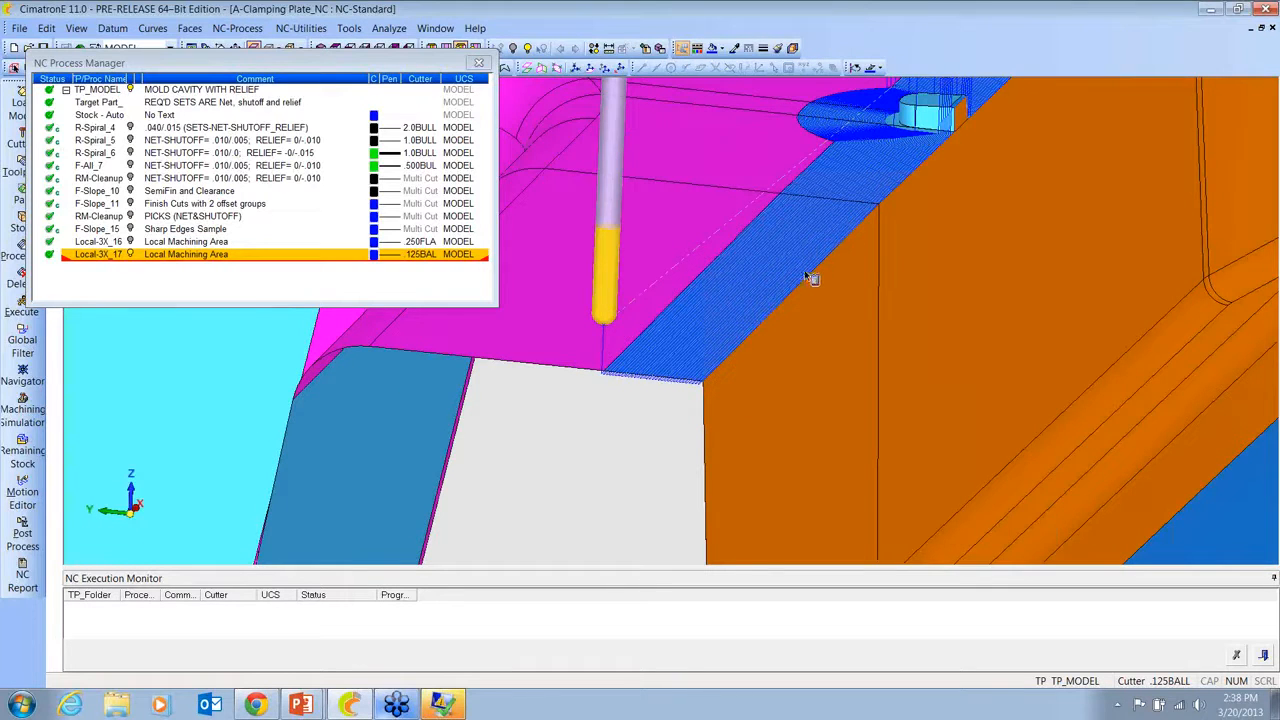
left_click_drag(778, 278, 661, 456, "ctrl")
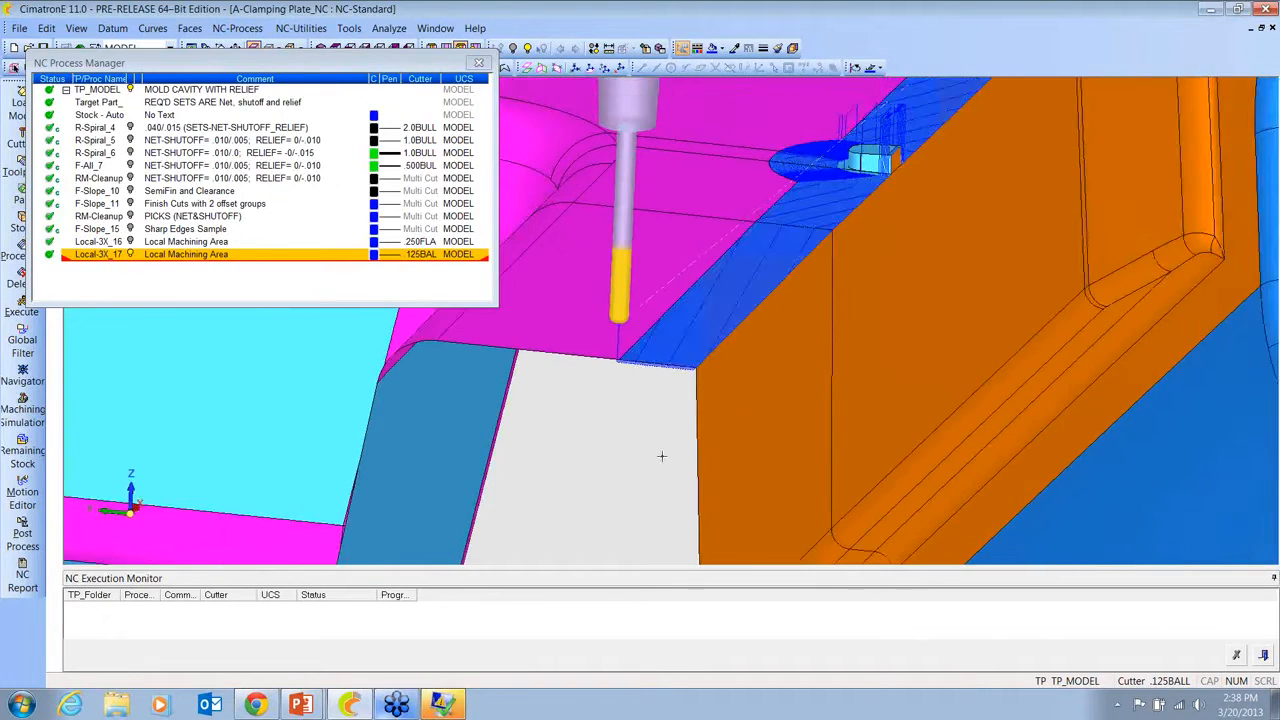
Step: Examine the Local-3X_17 passes around the small blocks and along the curved corner of the shutoff strip
right_click_drag(731, 418, 589, 172, "ctrl")
right_click_drag(883, 330, 885, 225, "ctrl")
middle_click_drag(885, 225, 795, 410, "ctrl")
right_click_drag(795, 410, 850, 250, "ctrl")
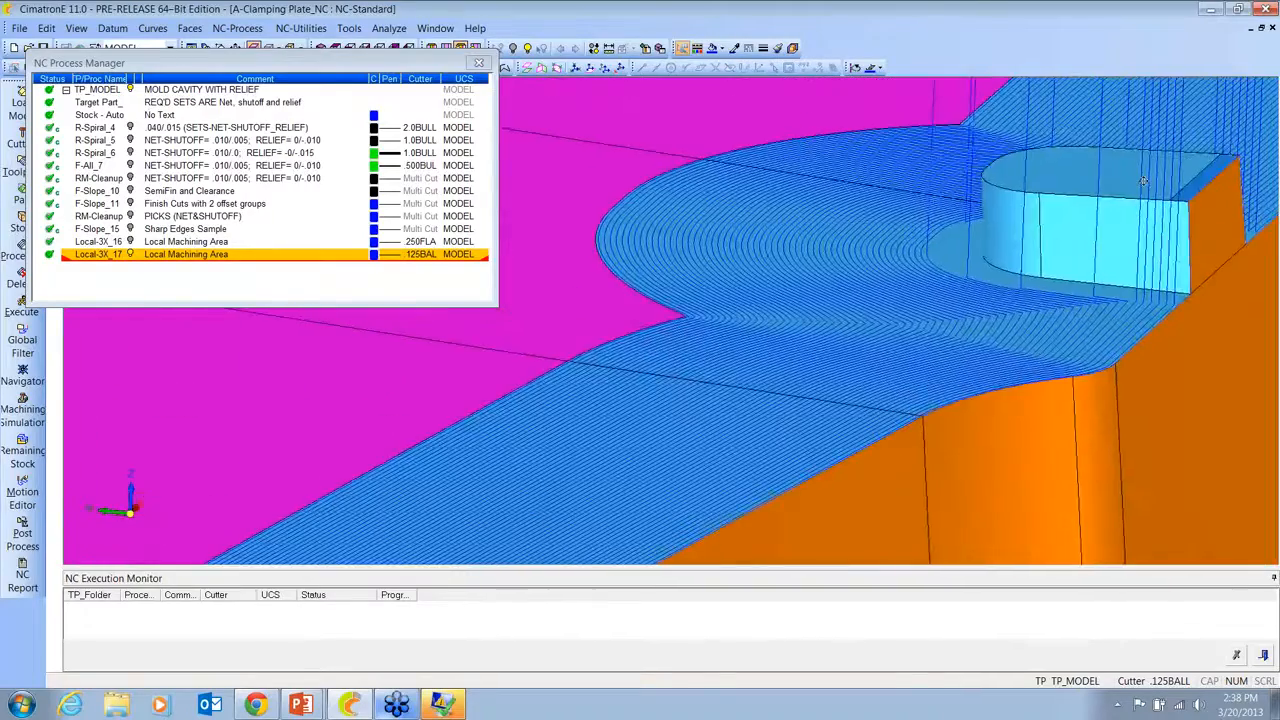
middle_click_drag(1130, 140, 560, 370, "ctrl")
middle_click_drag(960, 120, 450, 364, "ctrl")
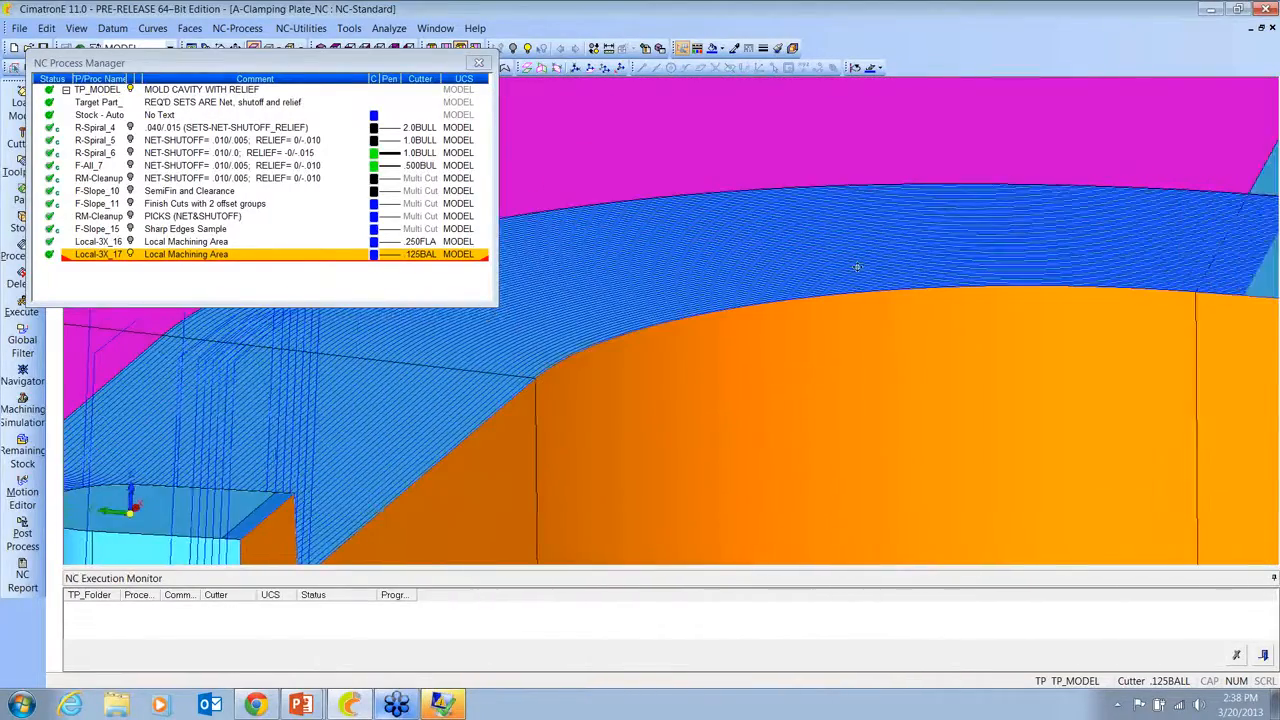
left_click_drag(857, 266, 860, 310, "ctrl")
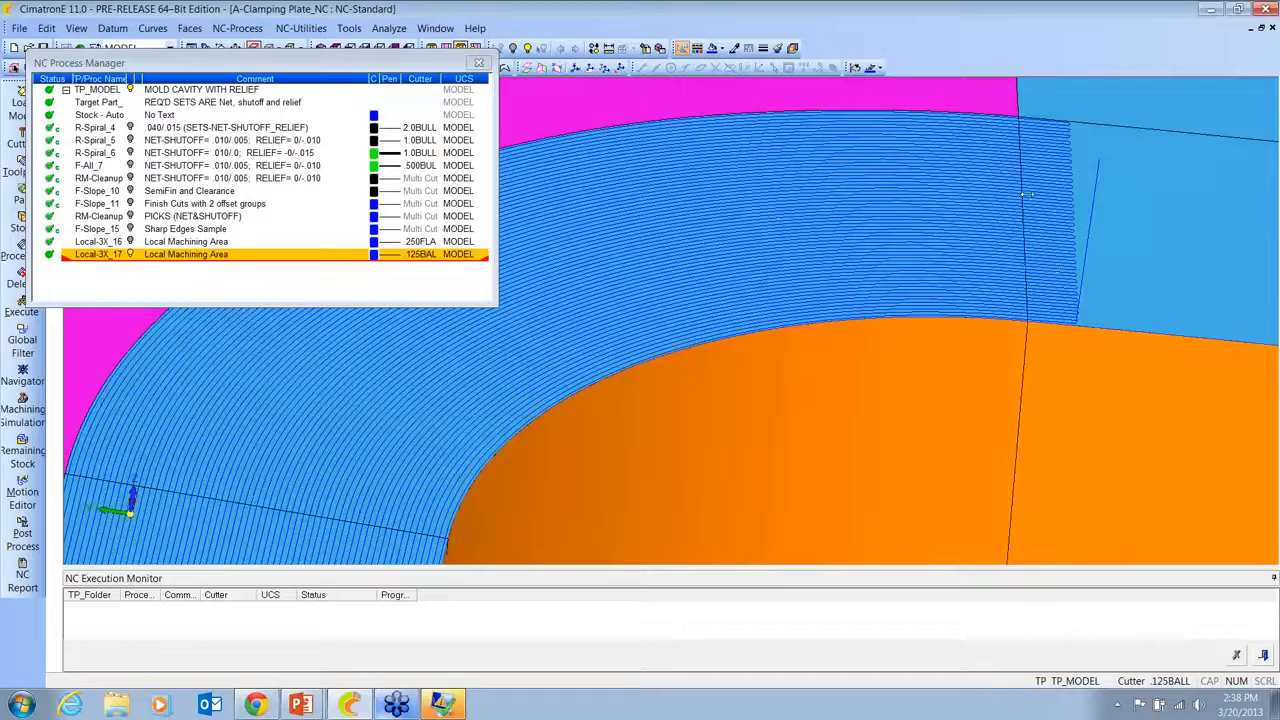
Step: Examine where the Local-3X_17 passes end beyond the curved corner and how the whole toolpath follows the strip
right_click_drag(1067, 235, 1045, 320, "ctrl")
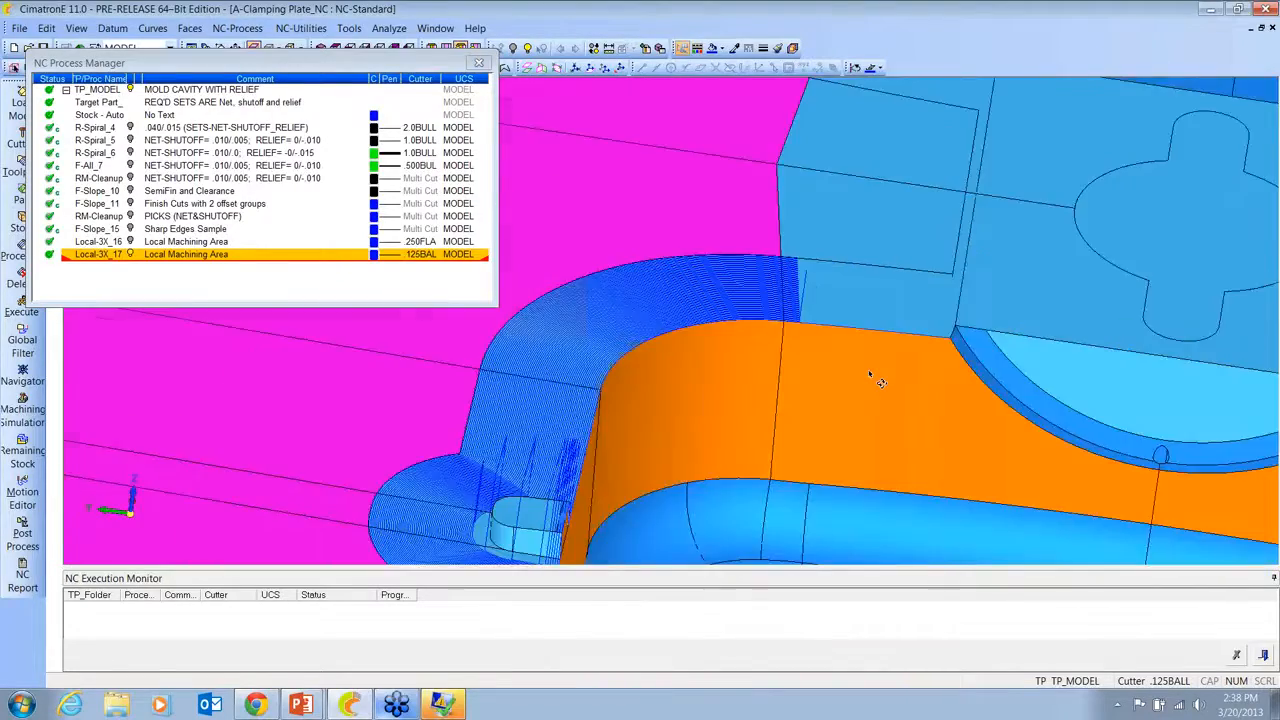
left_click_drag(877, 377, 840, 345, "ctrl")
right_click_drag(840, 345, 805, 402, "ctrl")
left_click_drag(805, 402, 760, 425, "ctrl")
right_click_drag(760, 425, 735, 455, "ctrl")
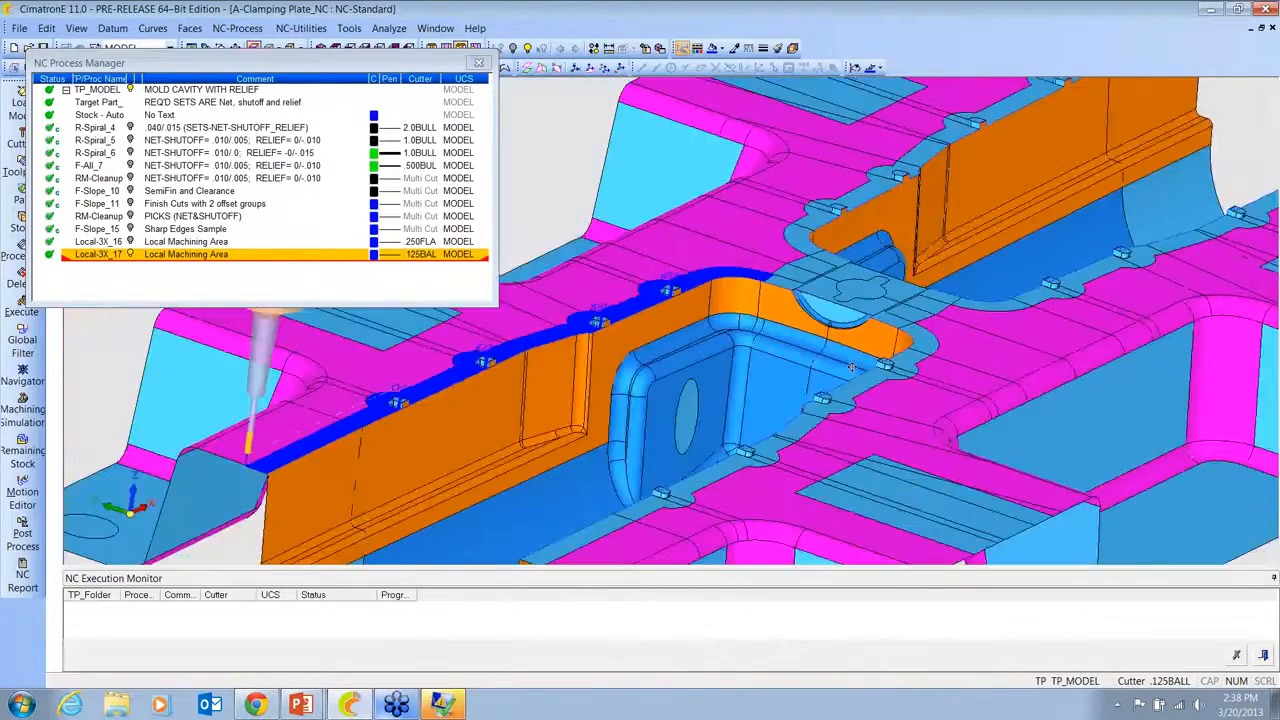
Step: Display the F-Slope_11 finish toolpath on the cavity together with Local-3X_17
middle_click_drag(620, 400, 755, 370, "ctrl")
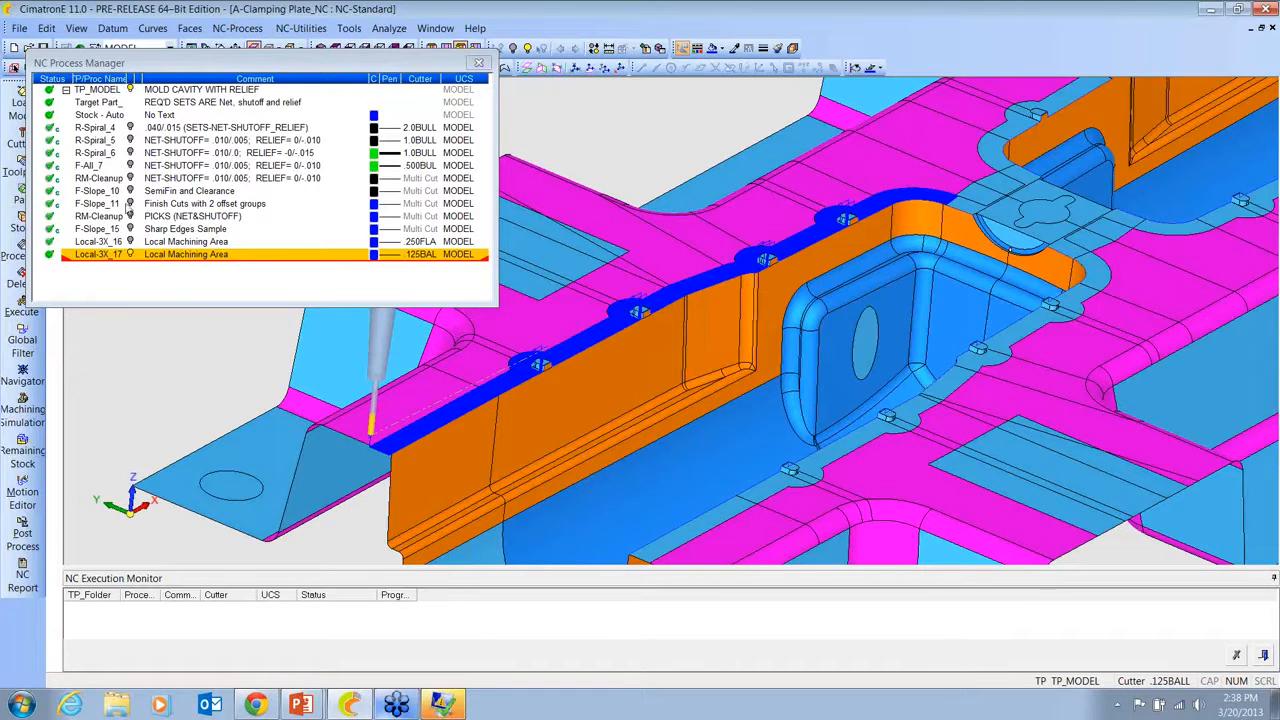
left_click(130, 204)
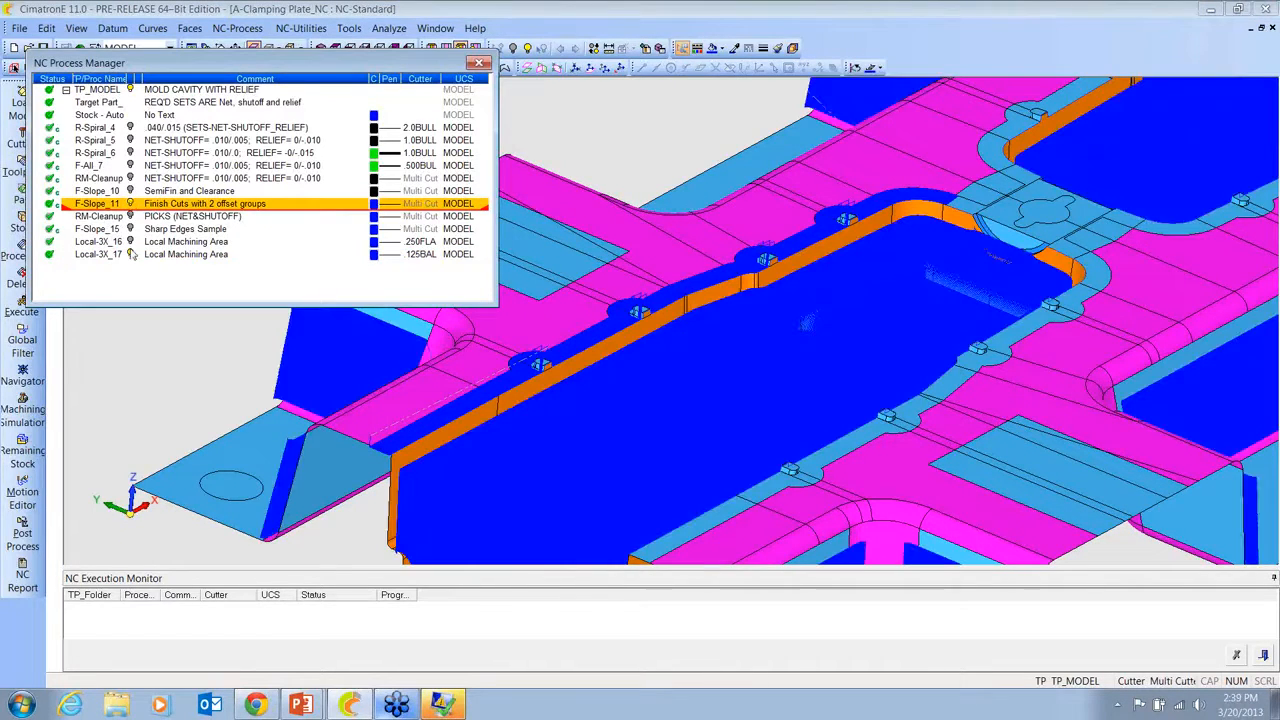
Step: Hide the Local-3X_17 toolpath and open the F-Slope_11 finish procedure in the Navigator
left_click(132, 254)
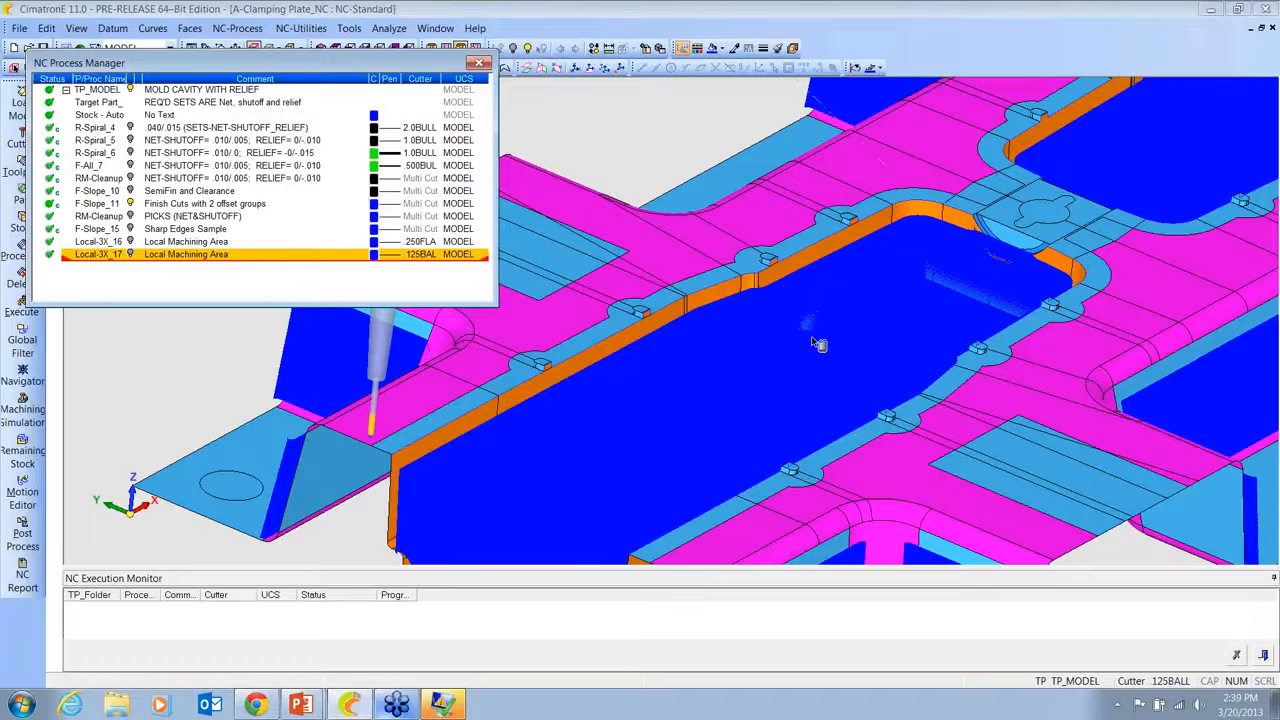
mouse_move(808, 338)
left_mouse_down("ctrl")
mouse_move(840, 320)
mouse_move(838, 388)
mouse_move(830, 345)
left_mouse_up("ctrl")
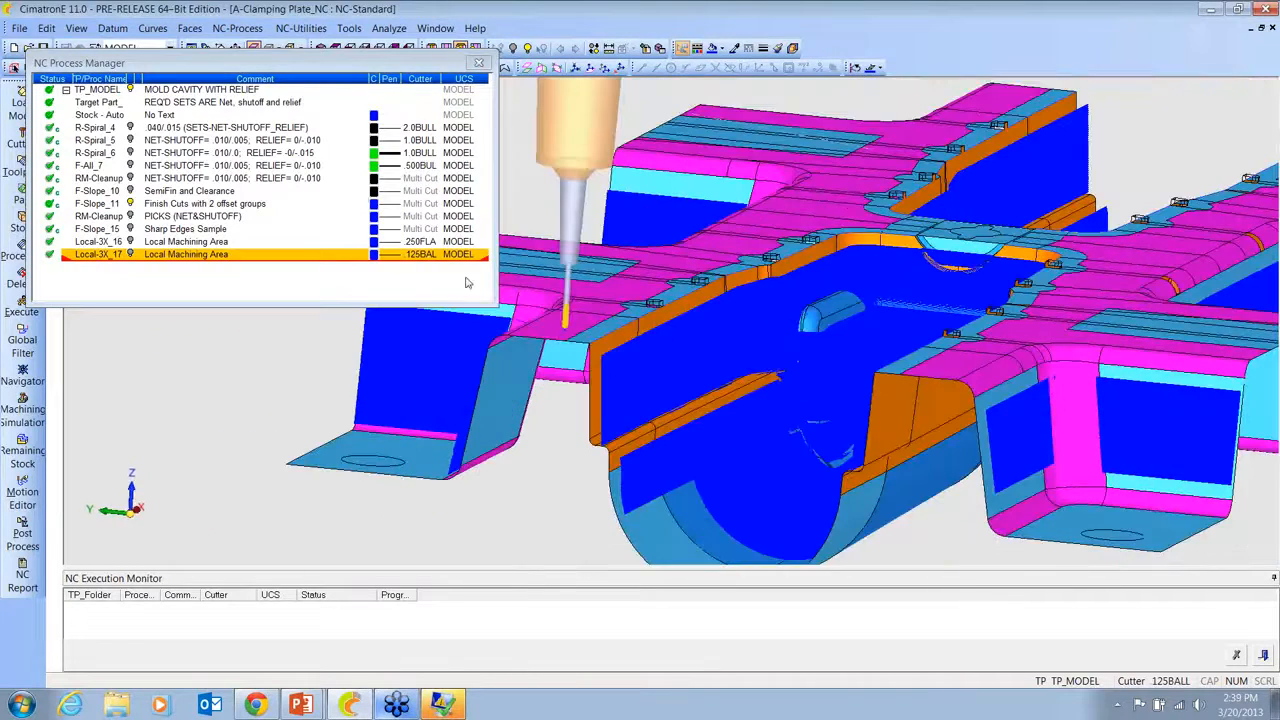
left_click(82, 204)
right_click(82, 204)
left_click(131, 490)
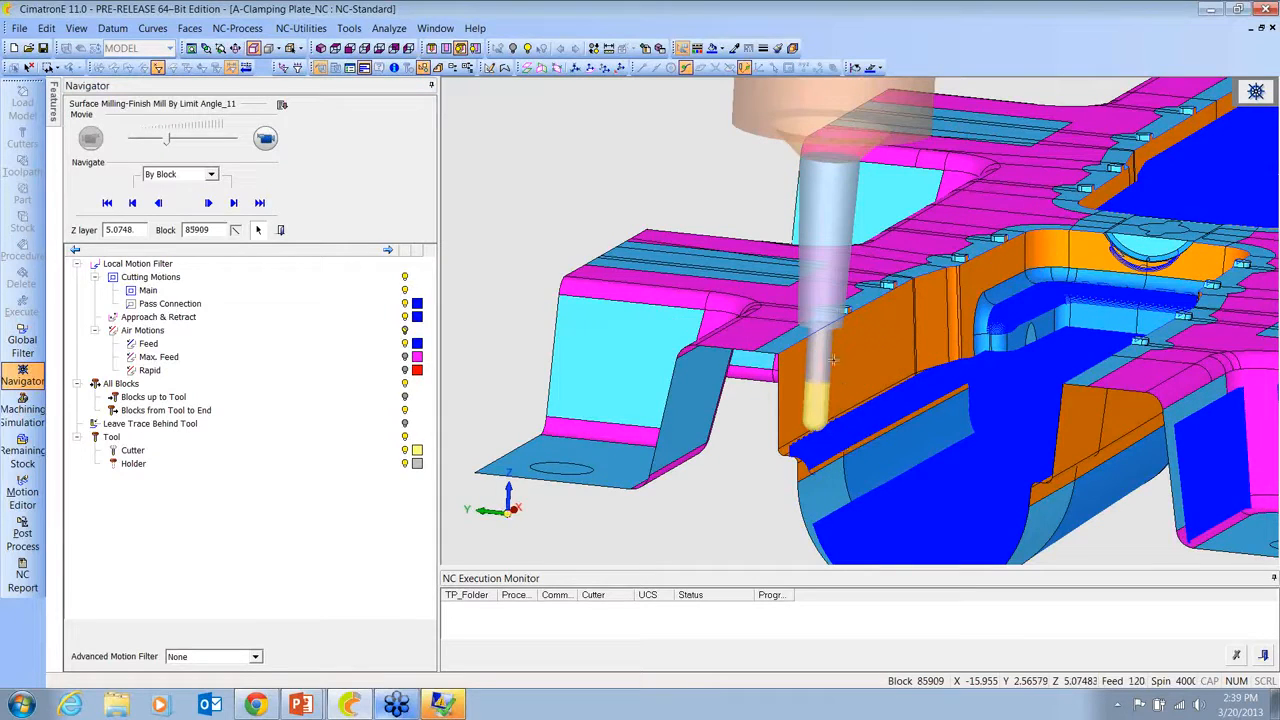
Step: Place the cutter at several F-Slope_11 passes, on the shutoff ledge, the rounded cavity wall and near the pocket's inner corner
left_click_drag(845, 380, 846, 332, "ctrl")
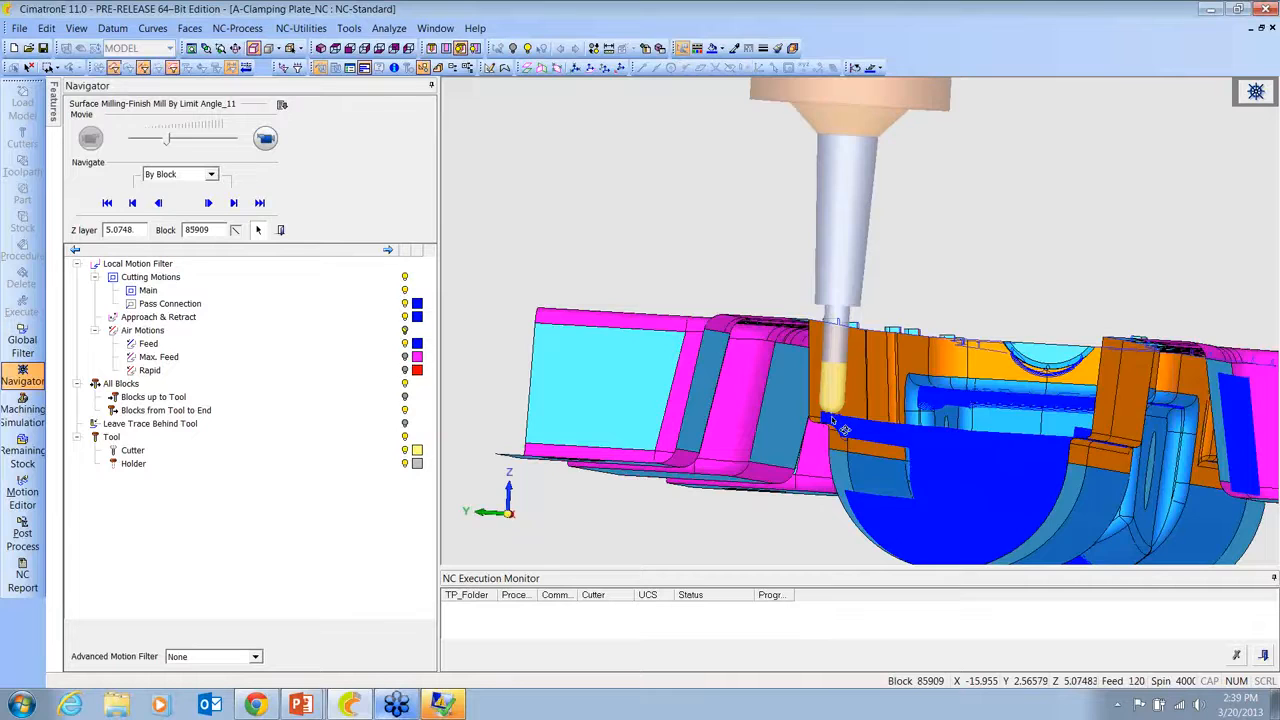
left_click_drag(838, 417, 849, 448, "ctrl")
left_click(849, 448)
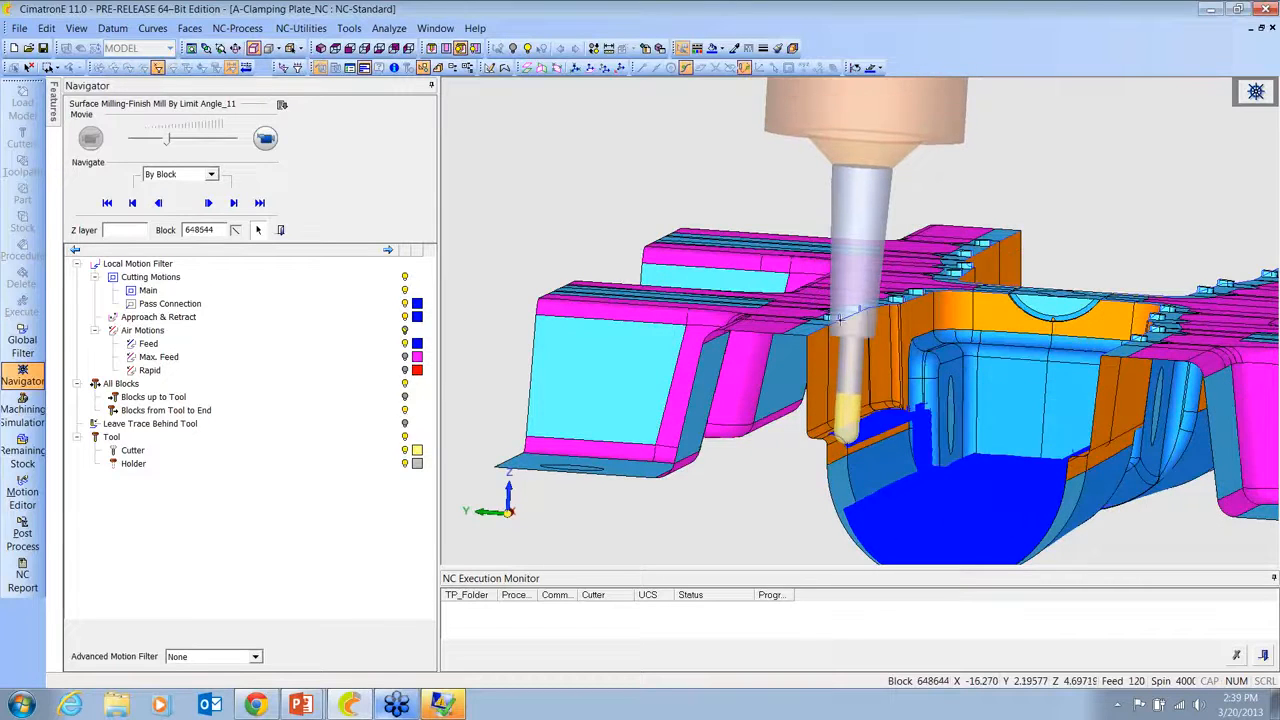
left_click(881, 506)
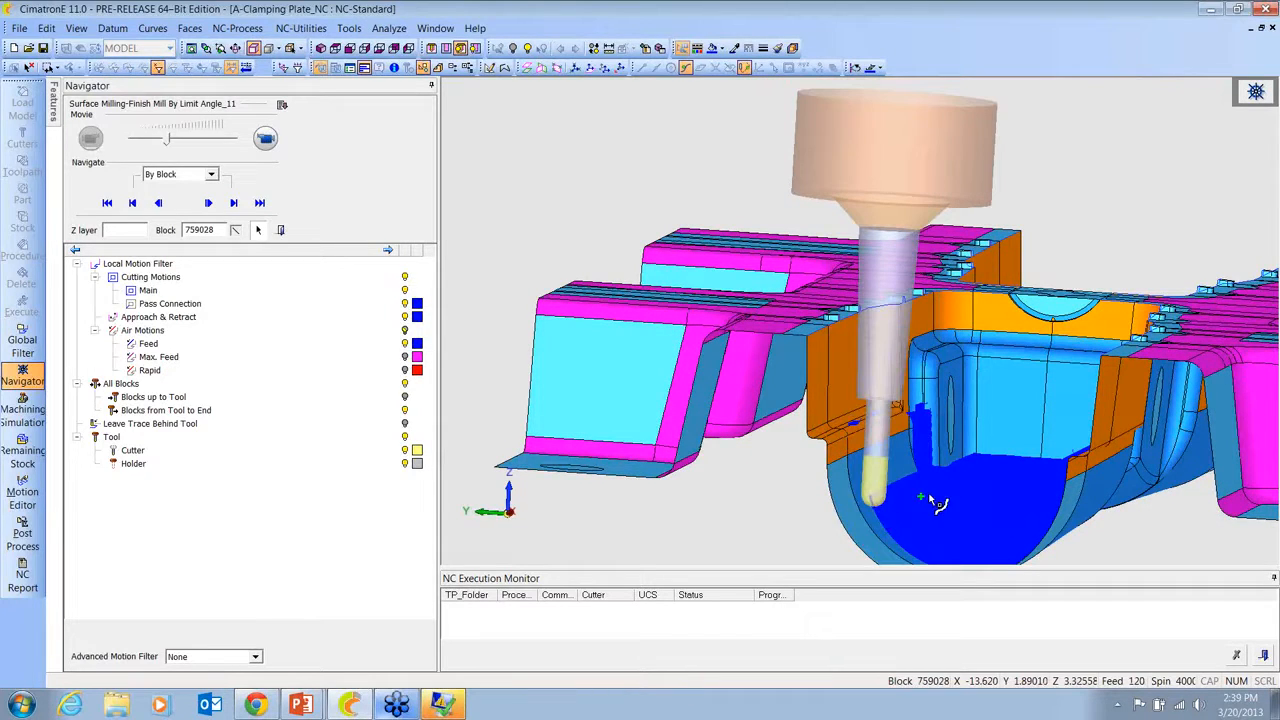
left_click(931, 460)
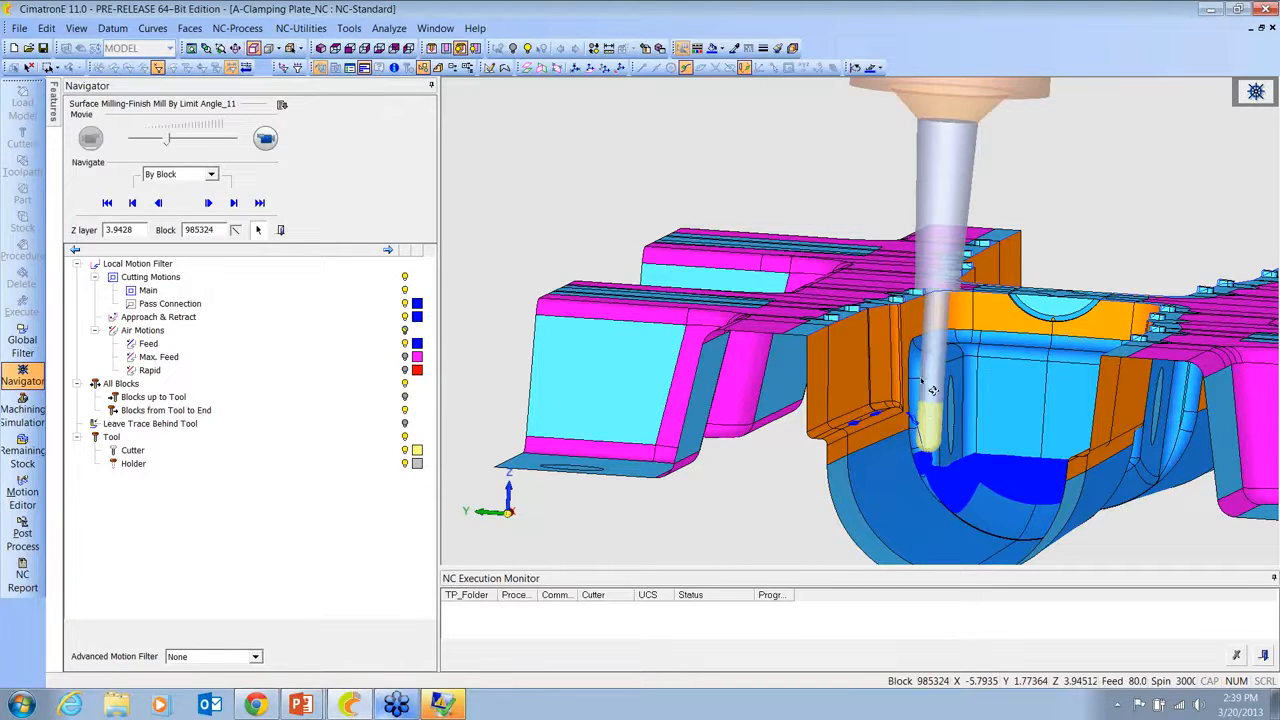
Step: Examine the cutter against the cavity's rounded wall and shutoff ledge, close the Navigator and view the whole plate with F-Slope_11
middle_click_drag(921, 380, 956, 288)
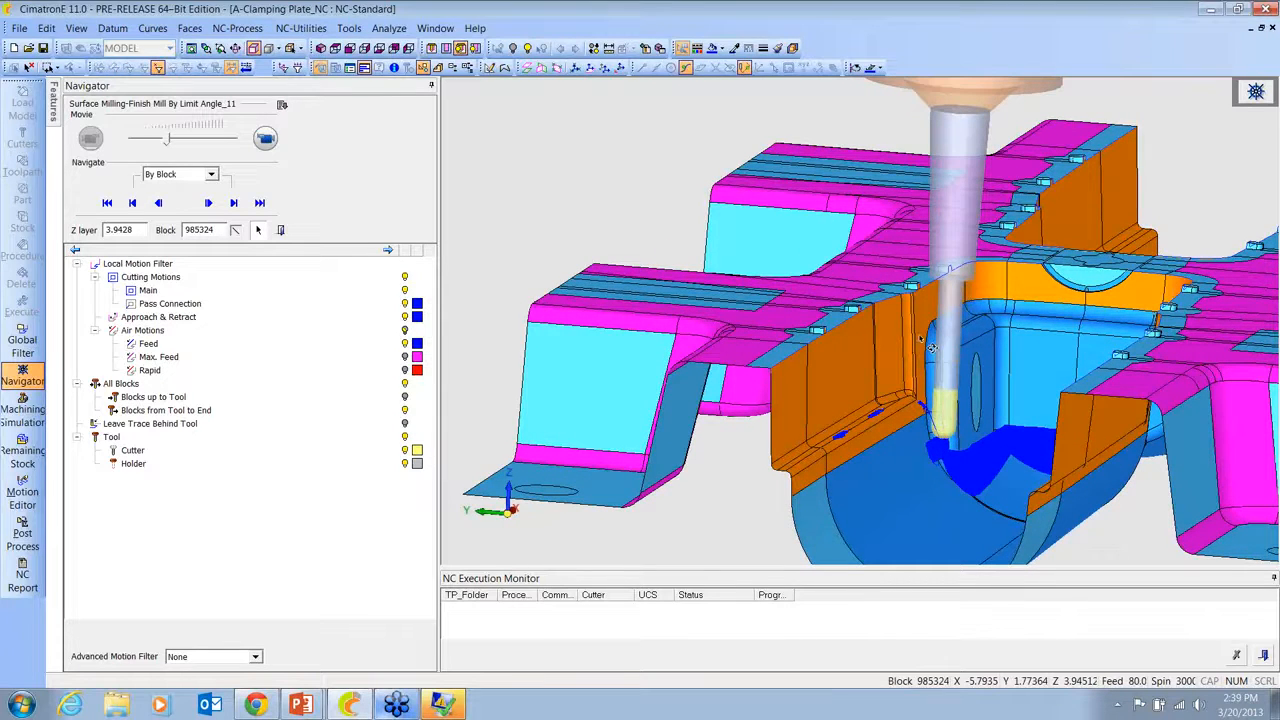
middle_click_drag(933, 348, 897, 245)
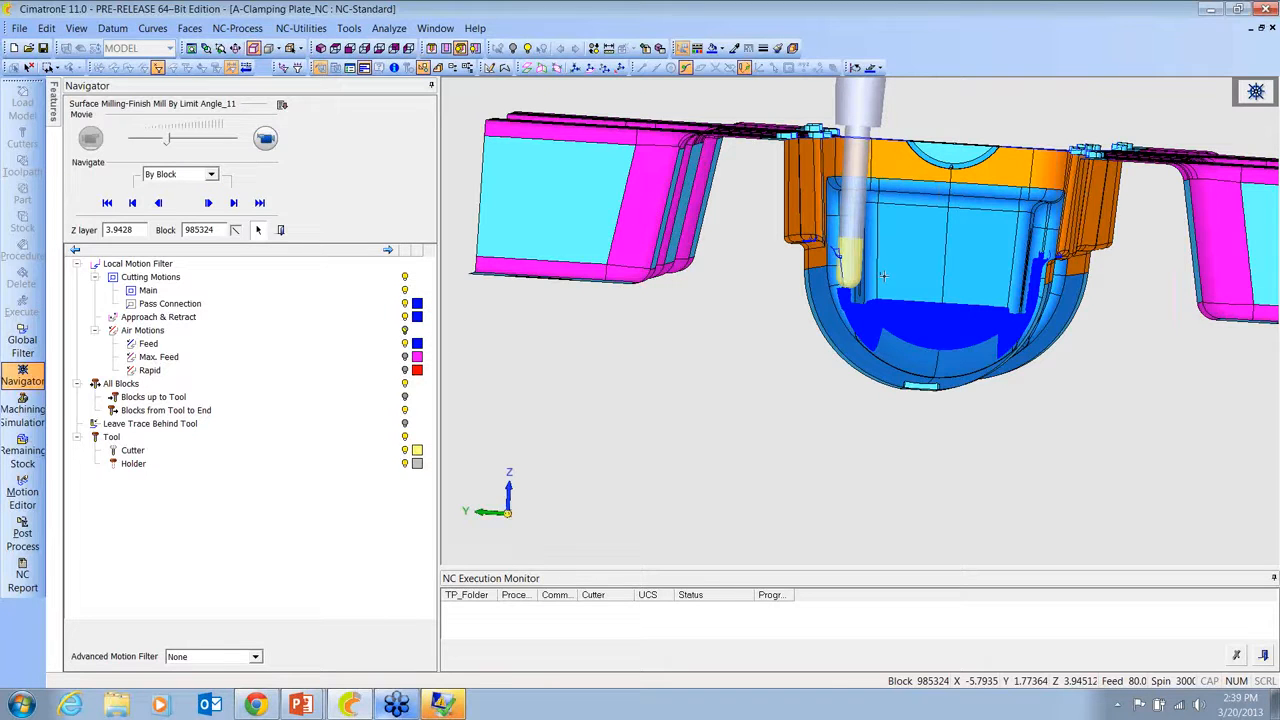
mouse_move(900, 290)
middle_mouse_down()
mouse_move(922, 316)
mouse_move(905, 283)
middle_mouse_up()
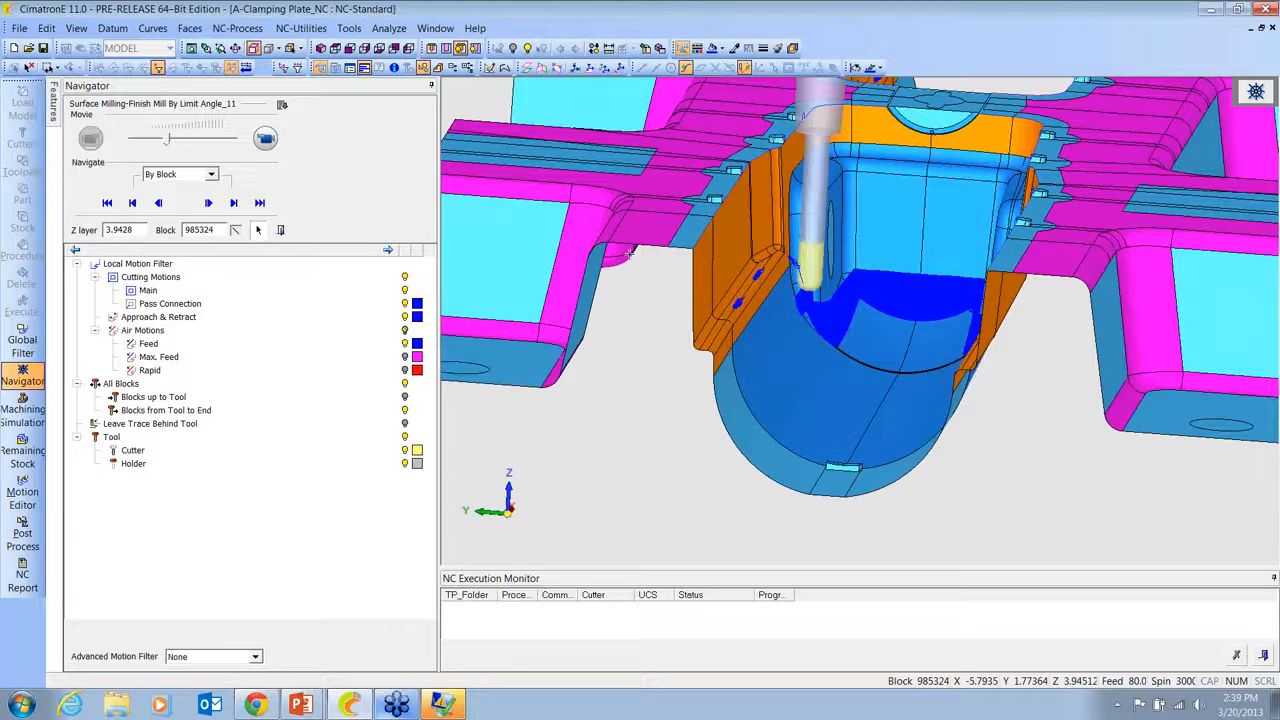
left_click(282, 235)
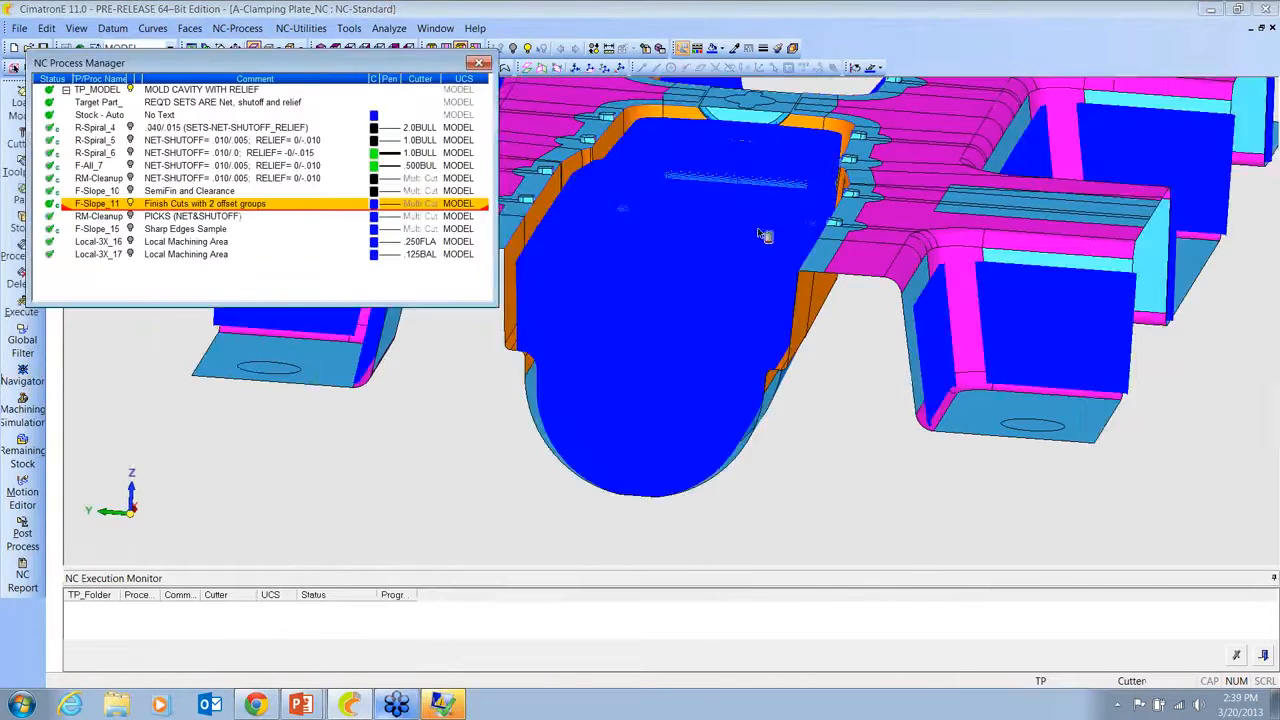
right_click_drag(818, 345, 820, 366, "ctrl")
left_click_drag(820, 366, 881, 383, "ctrl")
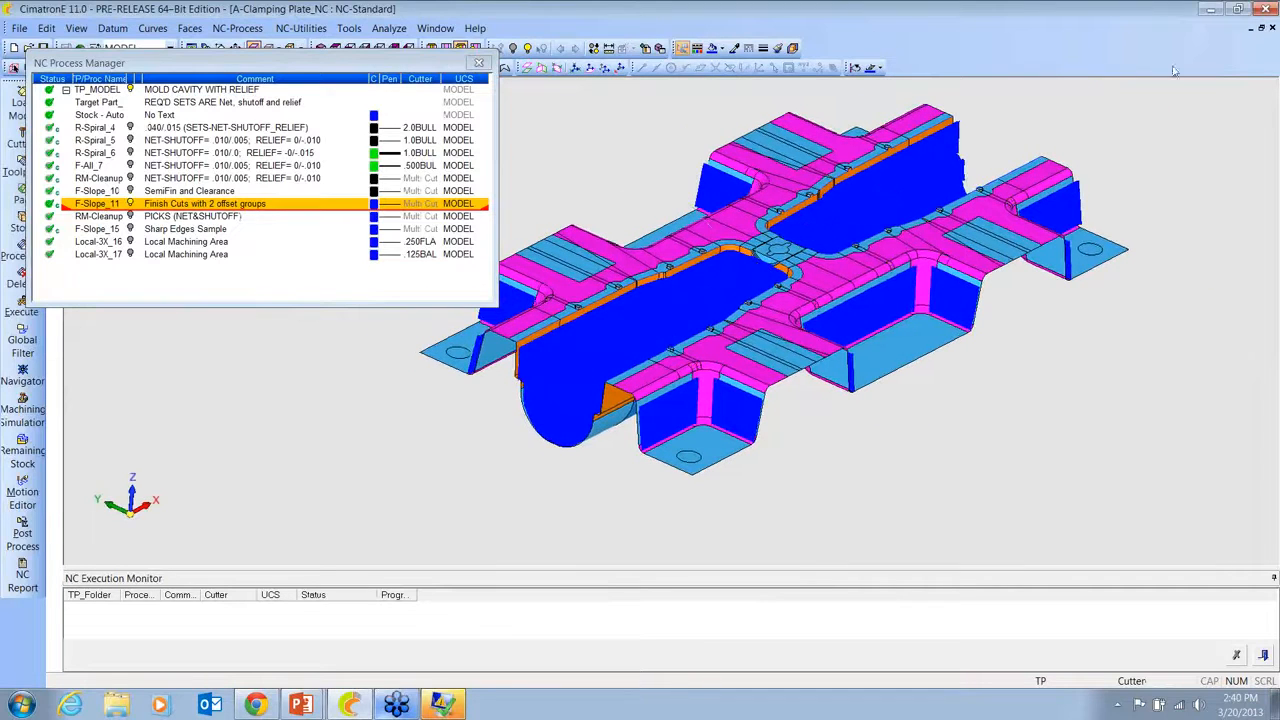
Step: Close A-Clamping Plate_NC without saving and open the NC file Cover_Core_NC2 from the MD_Fin folder
left_click(1272, 28)
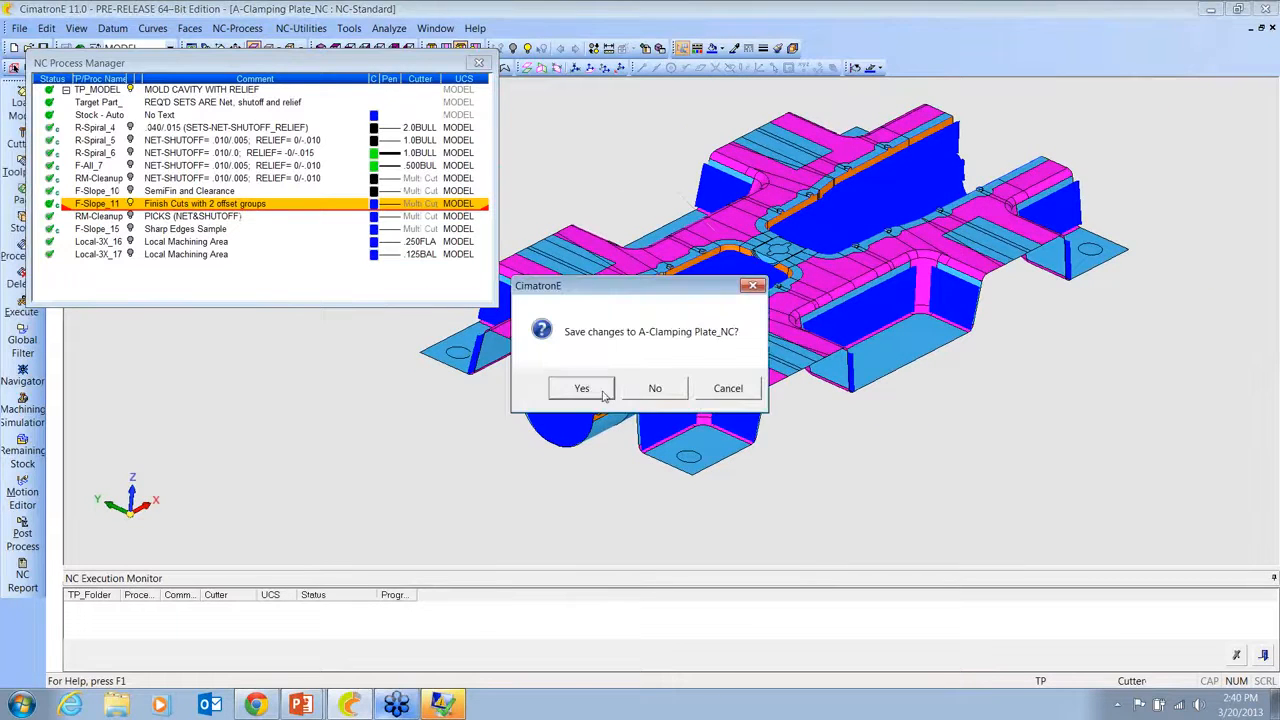
left_click(656, 389)
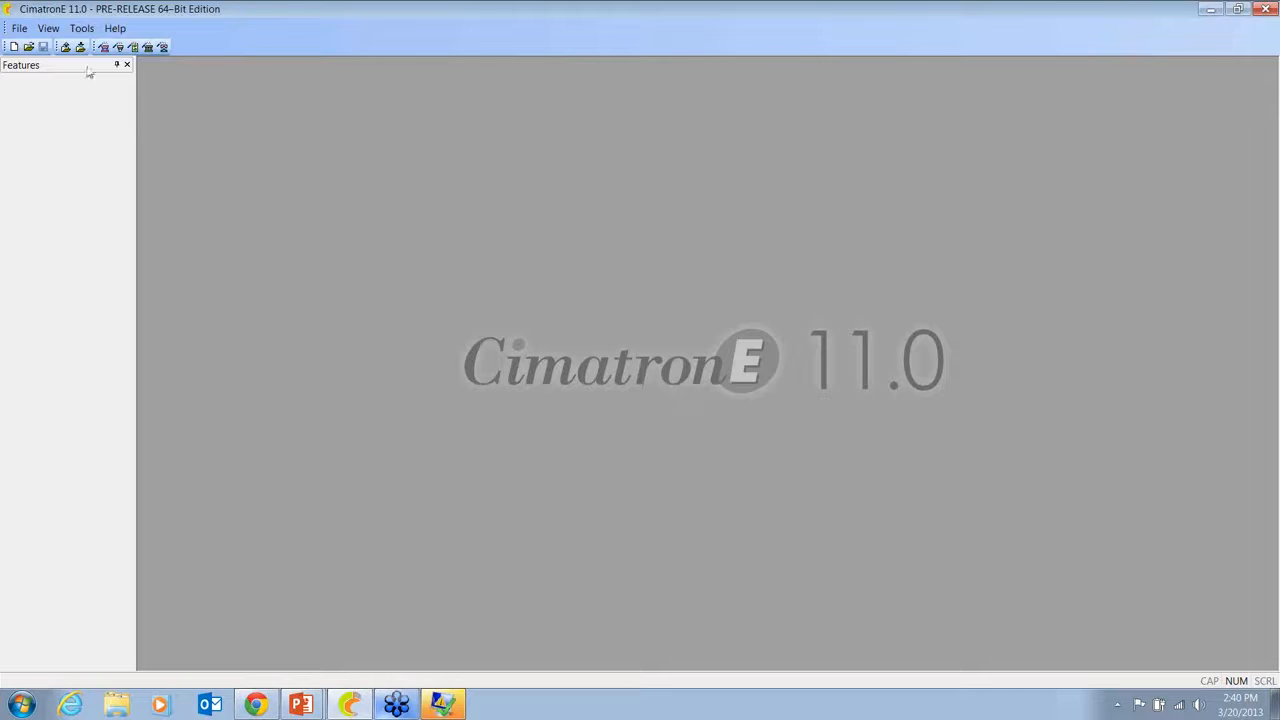
left_click(28, 47)
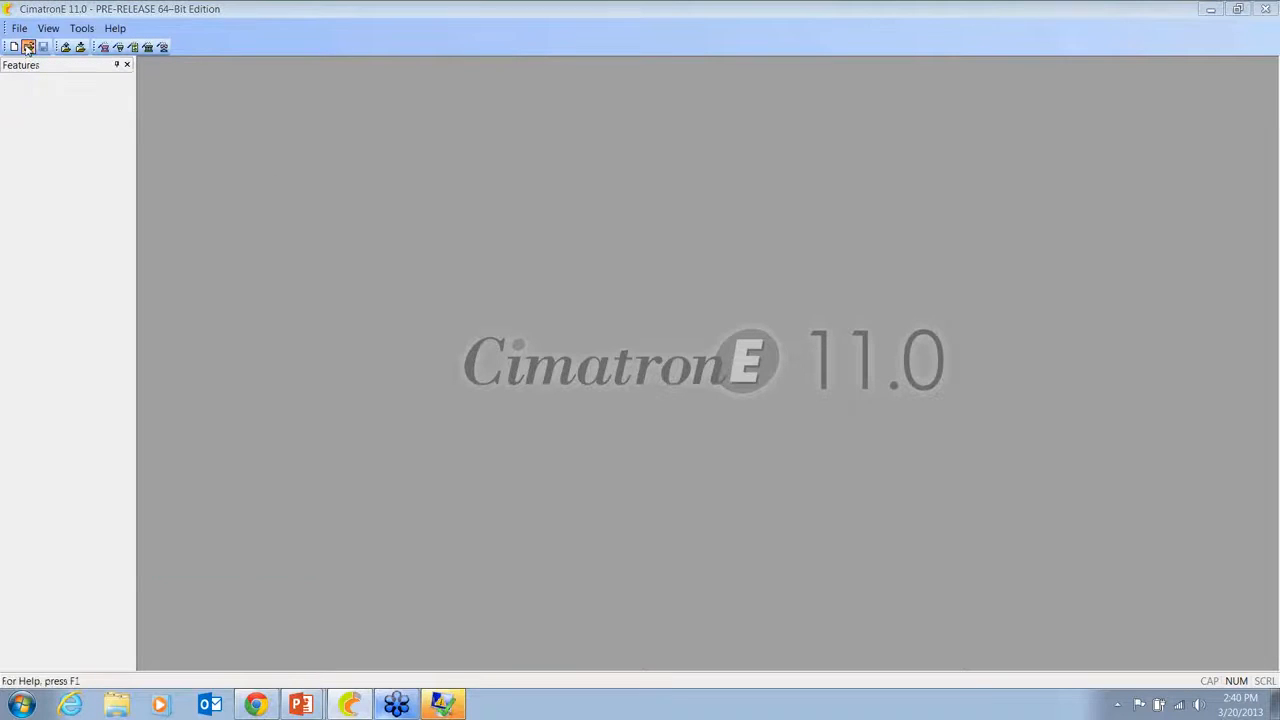
left_click_drag(957, 213, 978, 297)
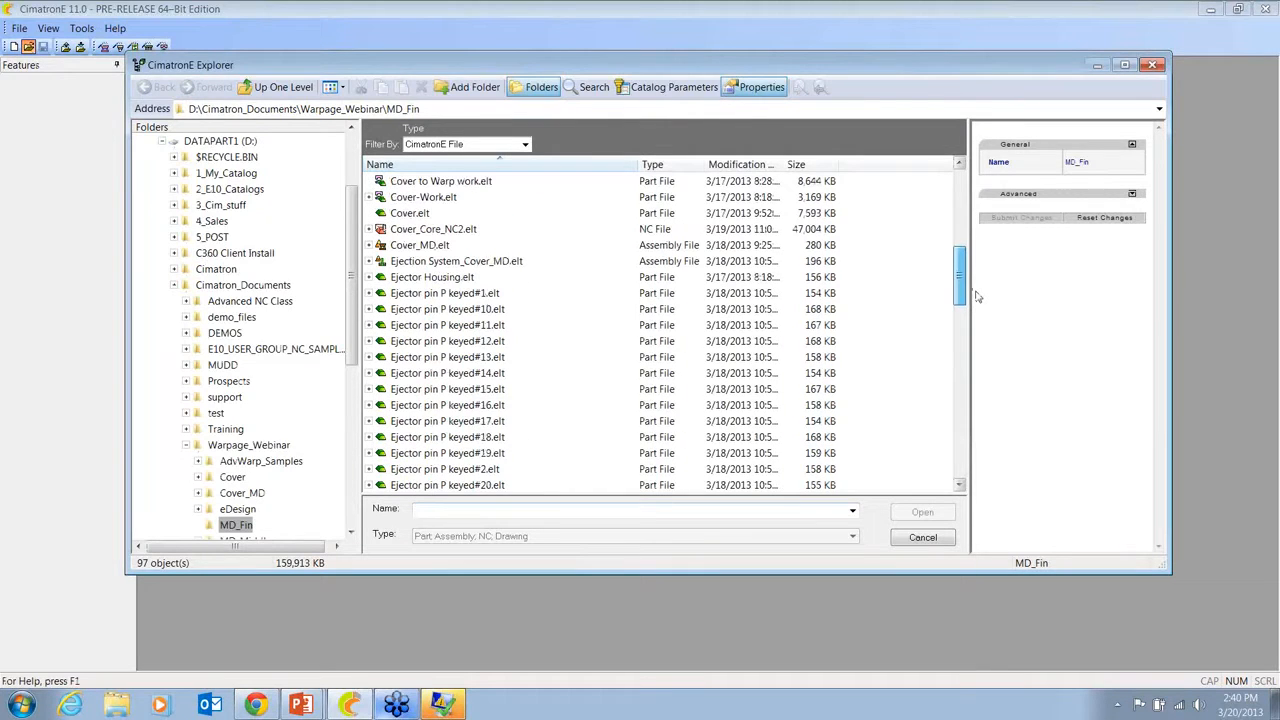
double_click(415, 229)
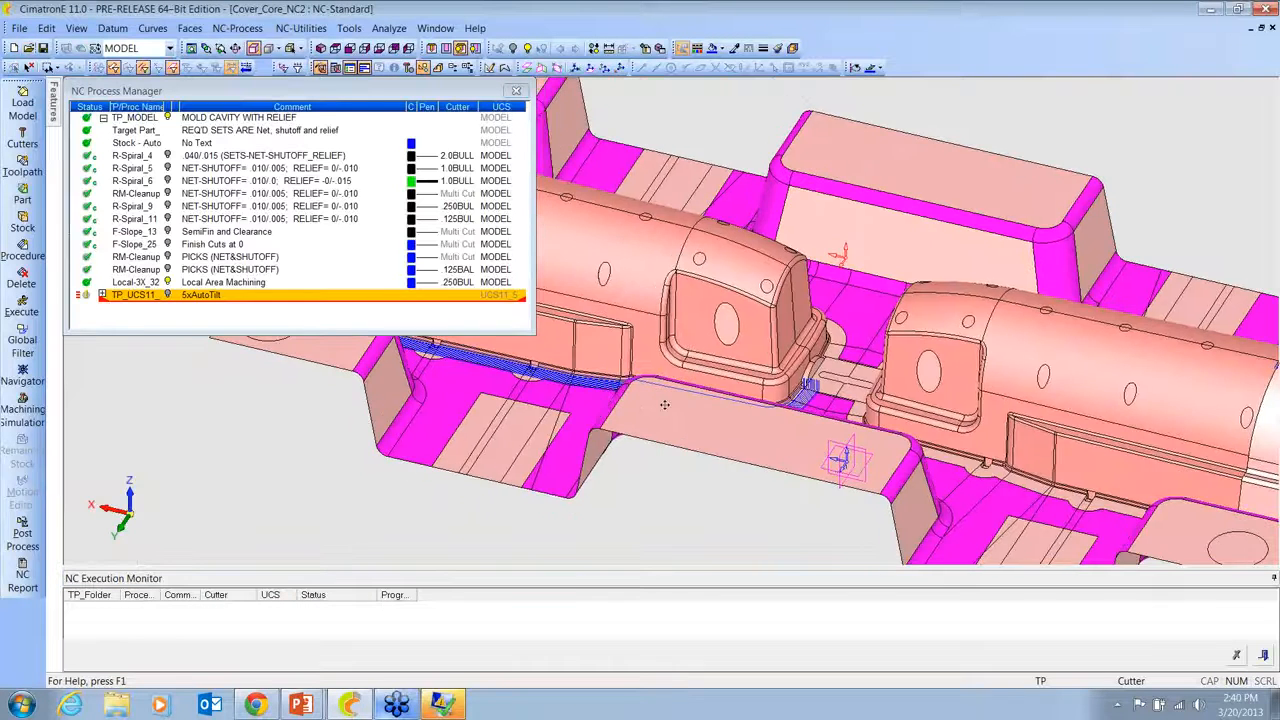
Step: Examine how the Local-3X_32 toolpath follows the shutoff strip beside the core up to the gap between the two cores
middle_click_drag(665, 405, 914, 441, "ctrl")
left_click_drag(815, 432, 870, 448, "ctrl")
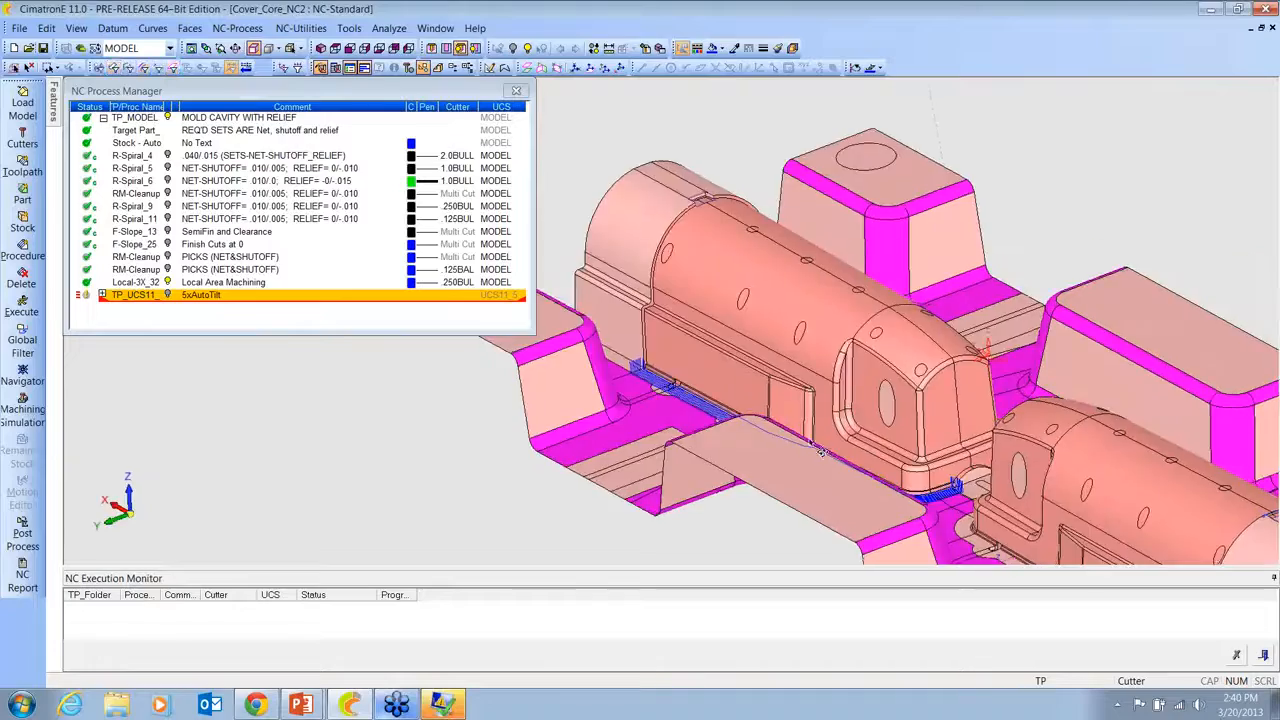
middle_click_drag(870, 448, 740, 395, "ctrl")
left_click_drag(740, 395, 733, 415, "ctrl")
right_click_drag(733, 415, 733, 350, "ctrl")
middle_click_drag(834, 500, 714, 390, "ctrl")
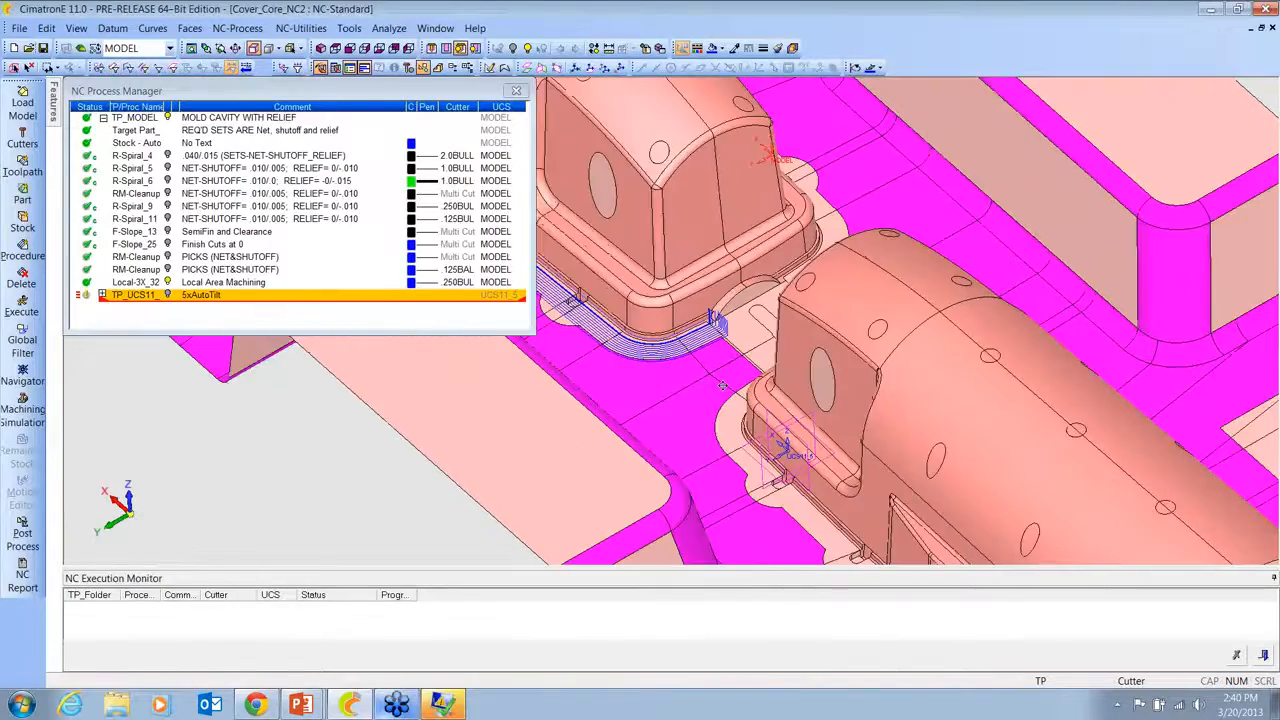
Step: Examine the Local-3X_32 offset passes closely around the core's rounded corner and back along its straight side
right_click_drag(714, 390, 714, 338, "ctrl")
mouse_move(714, 338)
left_mouse_down("ctrl")
mouse_move(734, 340)
mouse_move(745, 285)
mouse_move(738, 345)
left_mouse_up("ctrl")
middle_click_drag(738, 345, 827, 338, "ctrl")
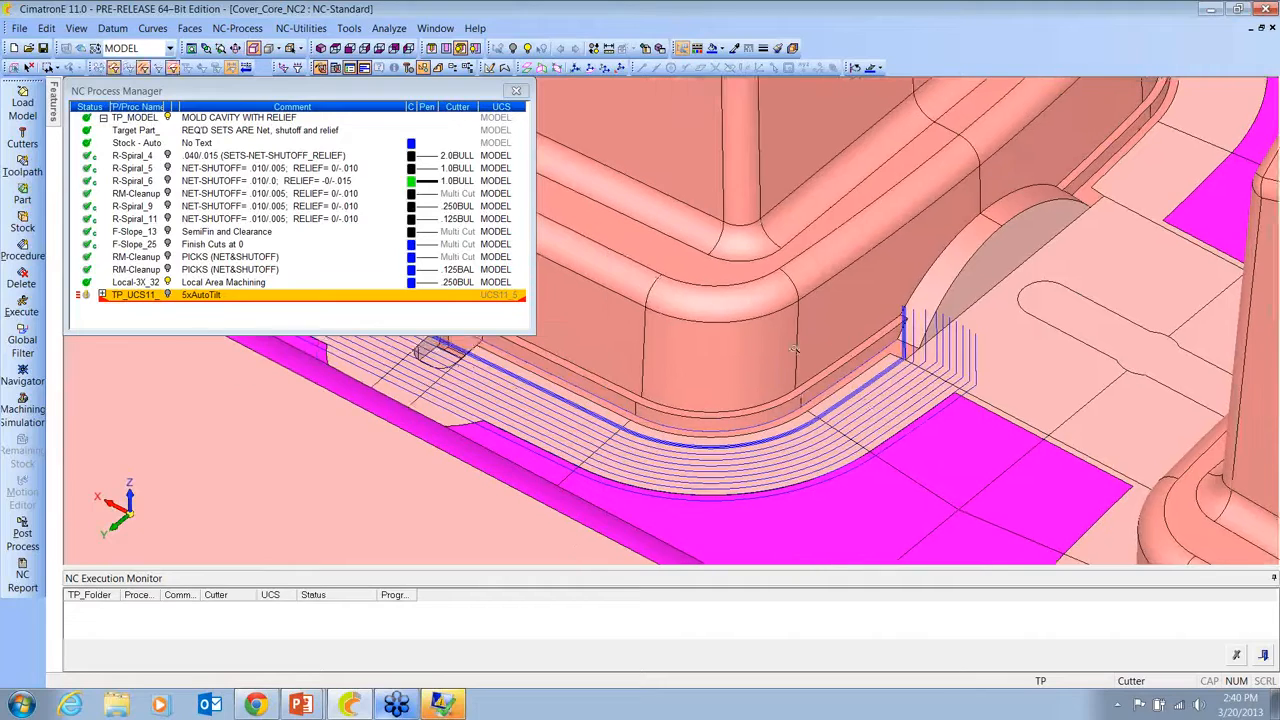
right_click_drag(827, 338, 827, 410, "ctrl")
middle_click_drag(545, 262, 1008, 356, "ctrl")
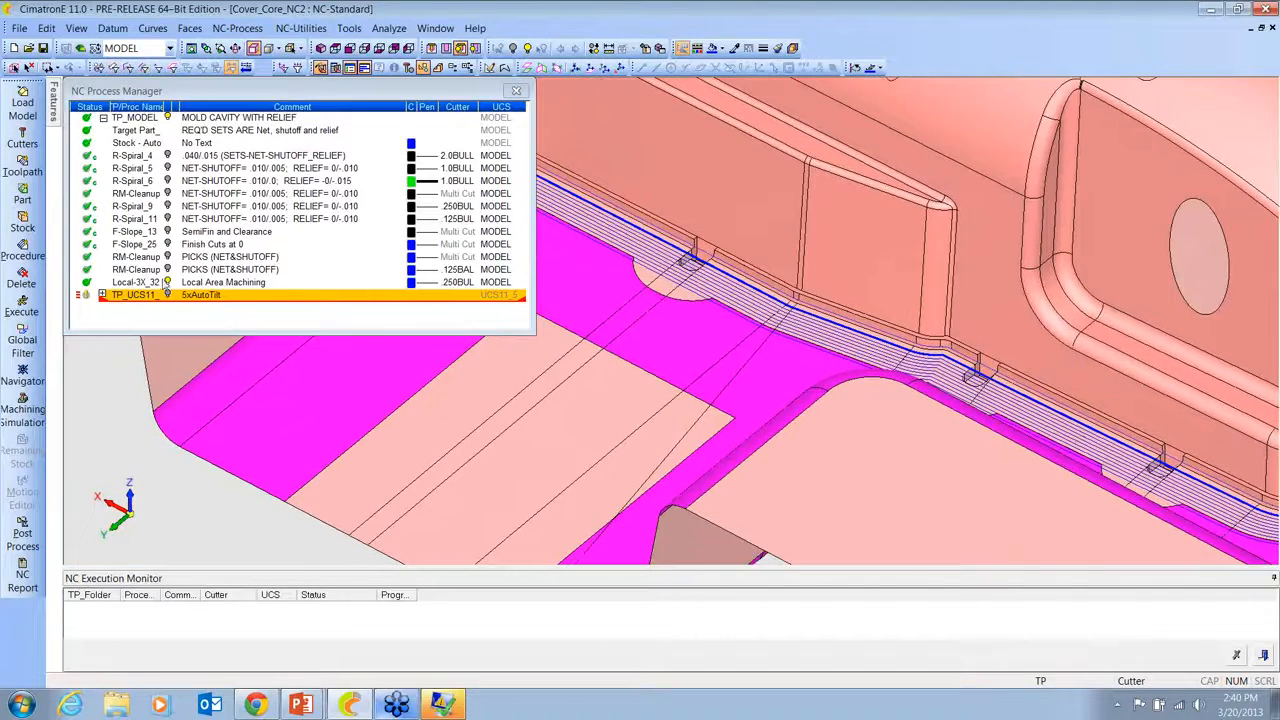
Step: Hide the Local-3X_32 toolpath and examine the bare shutoff strip and its notches along the base of the core
left_click(170, 283)
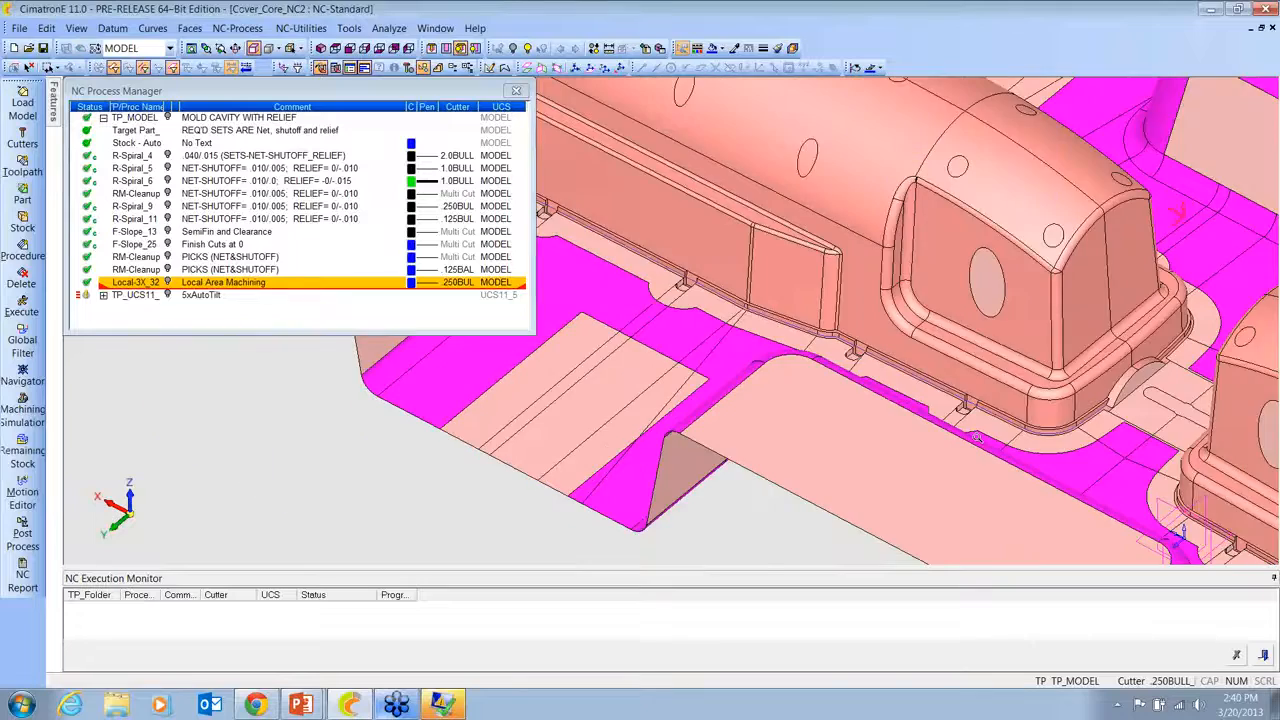
right_click_drag(977, 438, 977, 447, "ctrl")
middle_click_drag(682, 310, 828, 342, "ctrl")
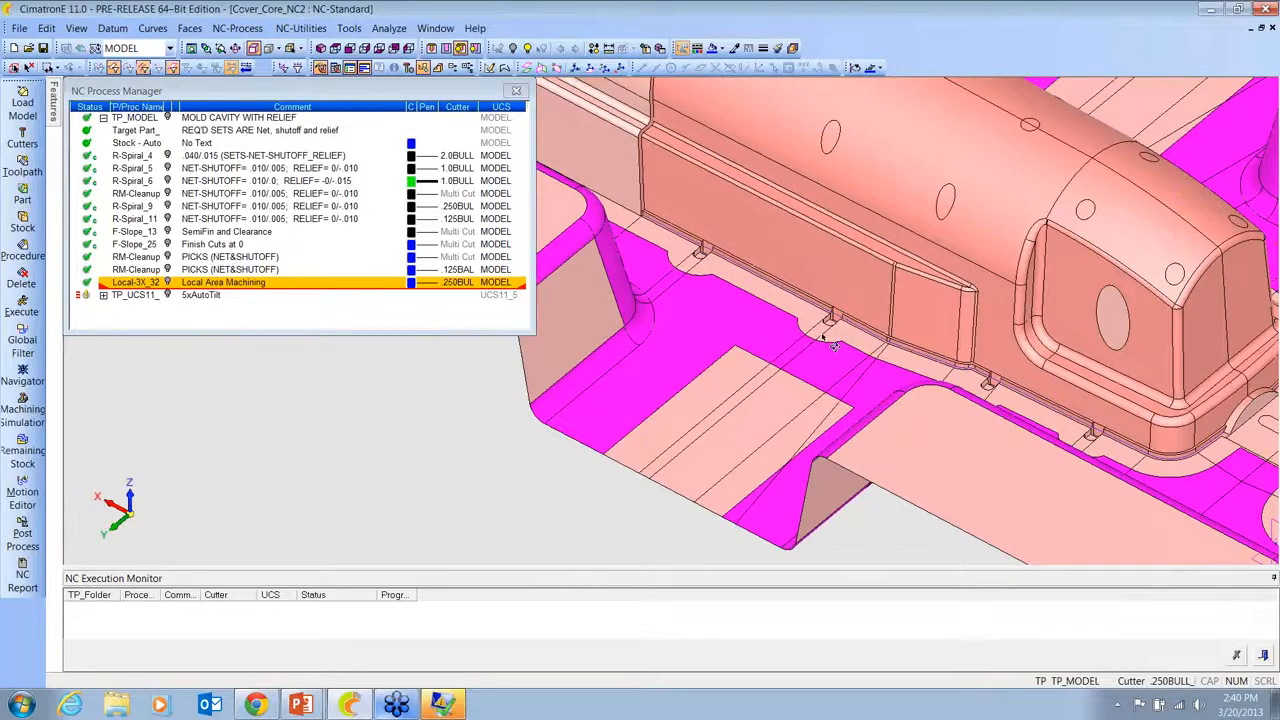
left_click_drag(828, 342, 772, 368, "ctrl")
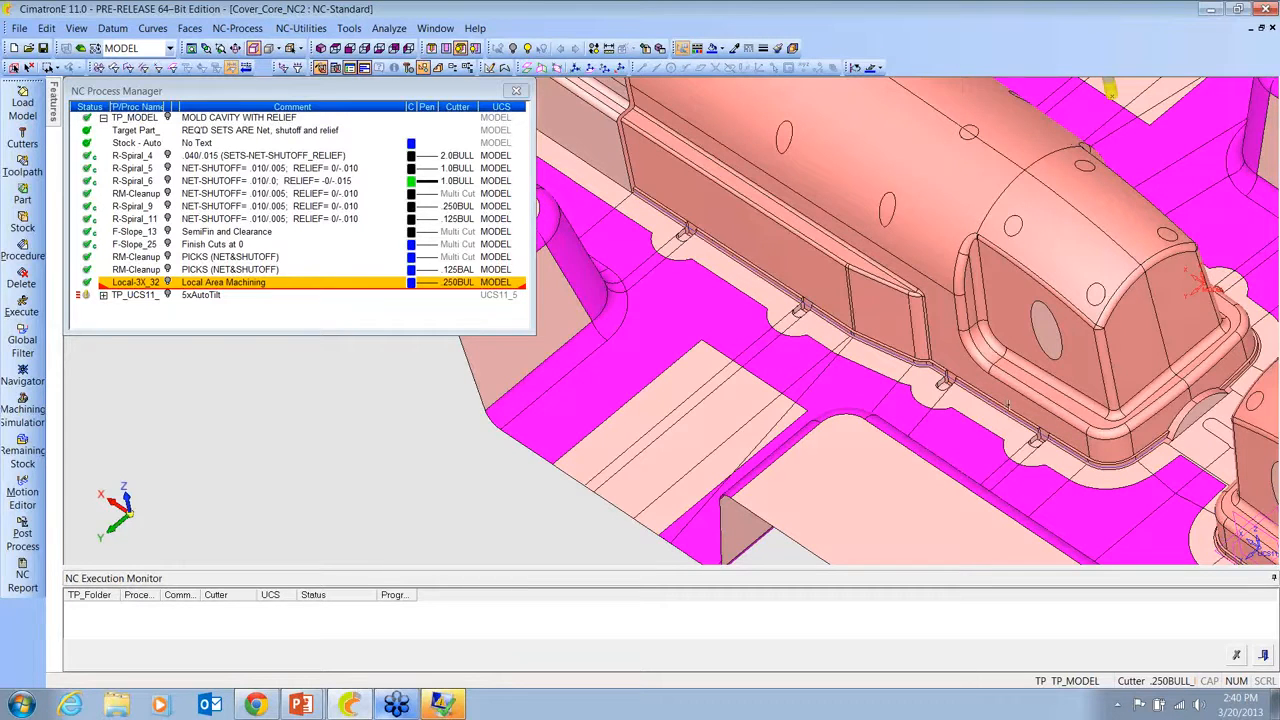
left_click_drag(836, 380, 790, 350, "ctrl")
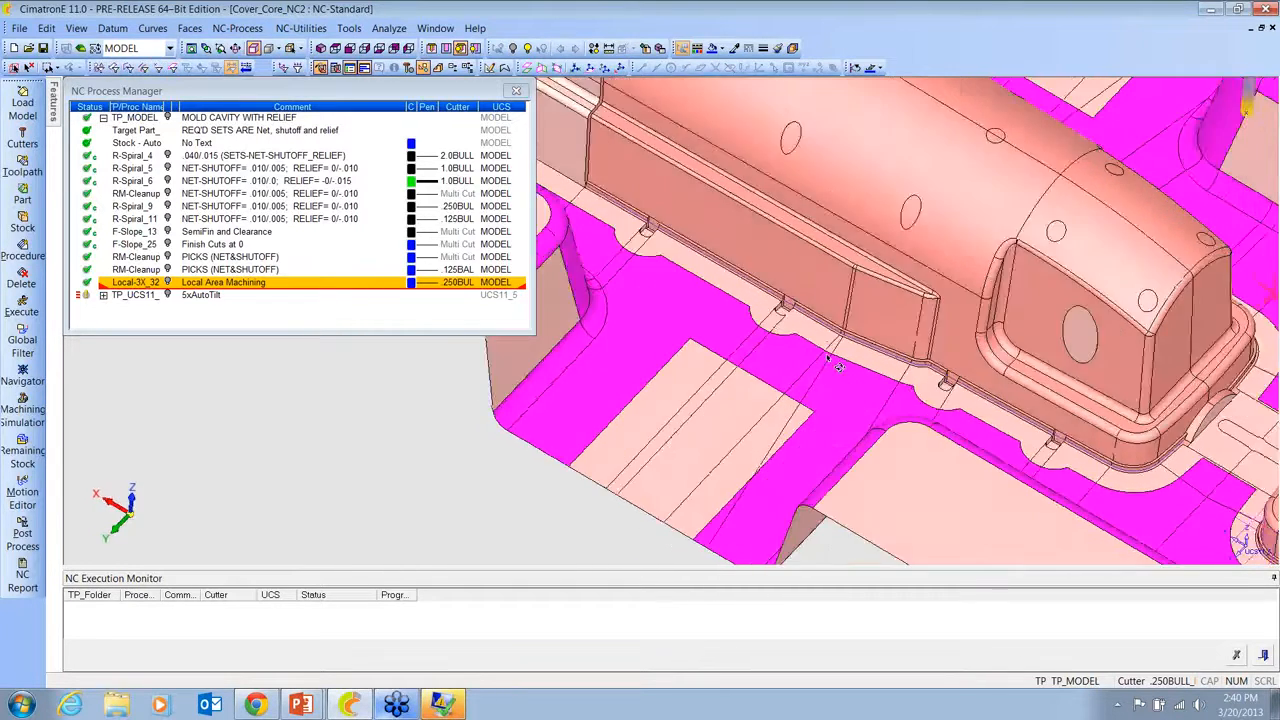
right_click_drag(790, 350, 594, 245, "ctrl")
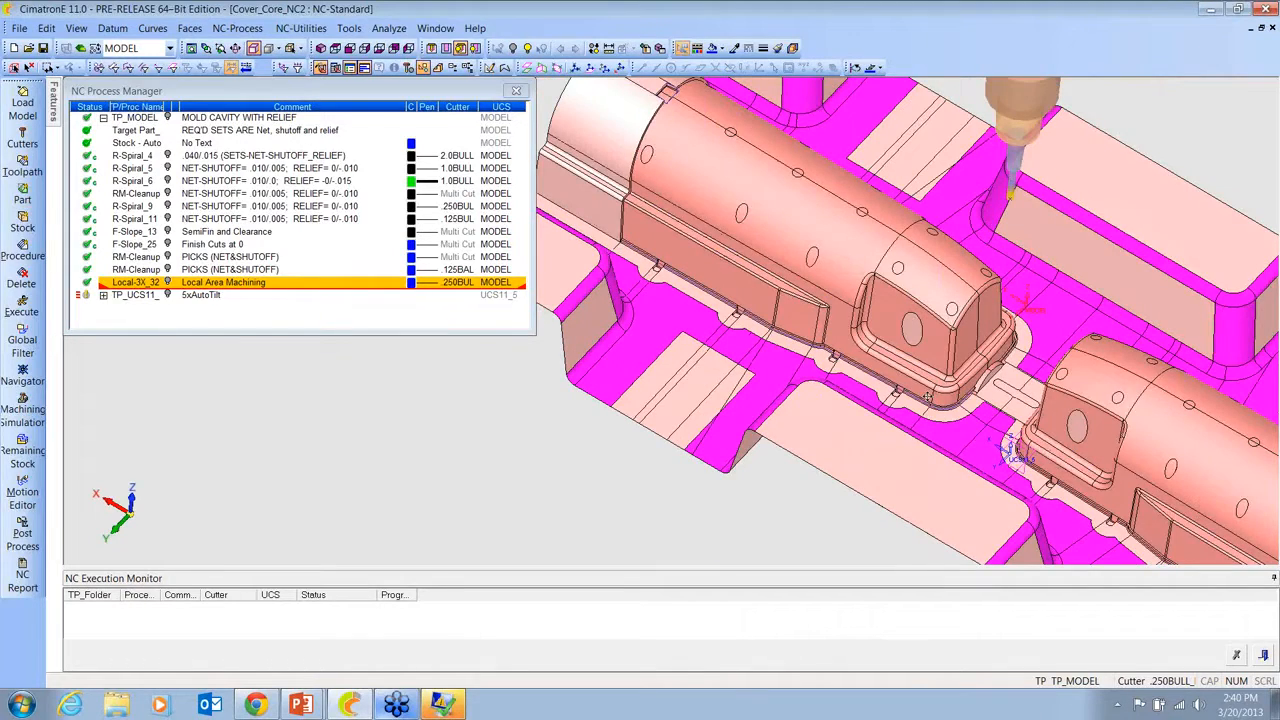
middle_click_drag(927, 397, 910, 414, "ctrl")
left_click_drag(910, 414, 918, 390, "ctrl")
middle_click_drag(919, 390, 889, 379, "ctrl")
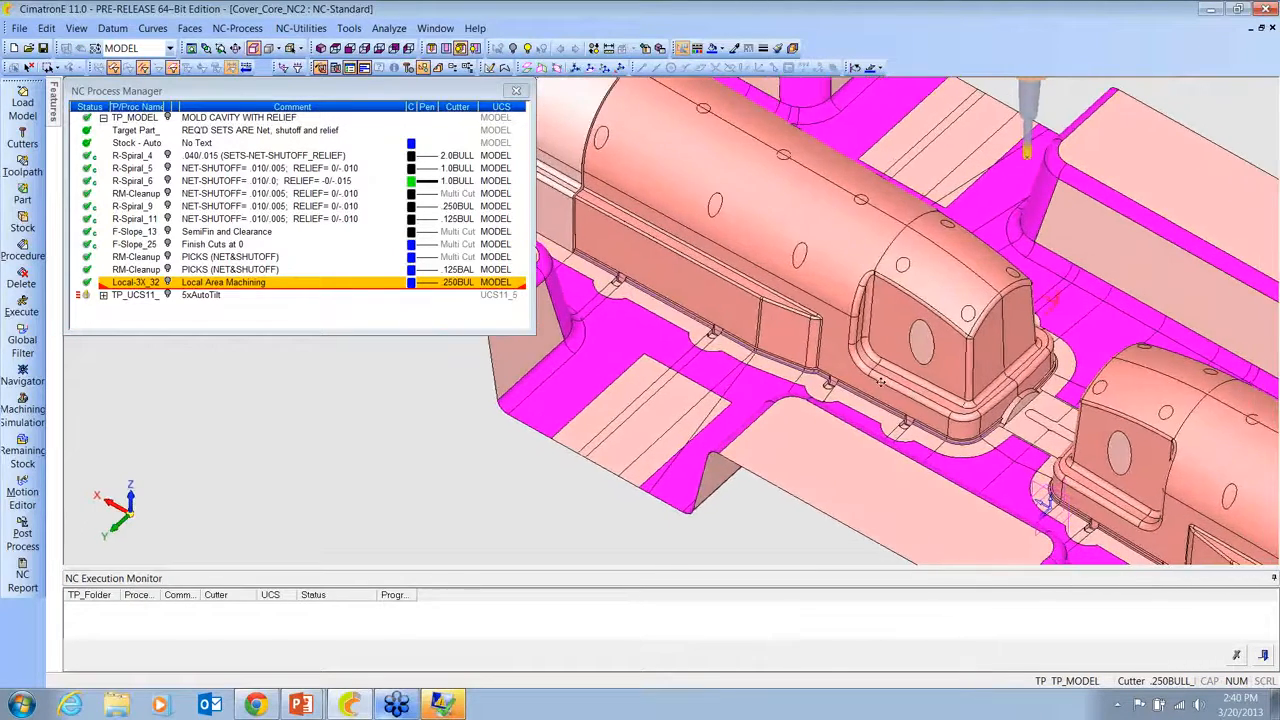
left_click_drag(889, 379, 872, 388, "ctrl")
middle_click_drag(872, 392, 913, 384, "ctrl")
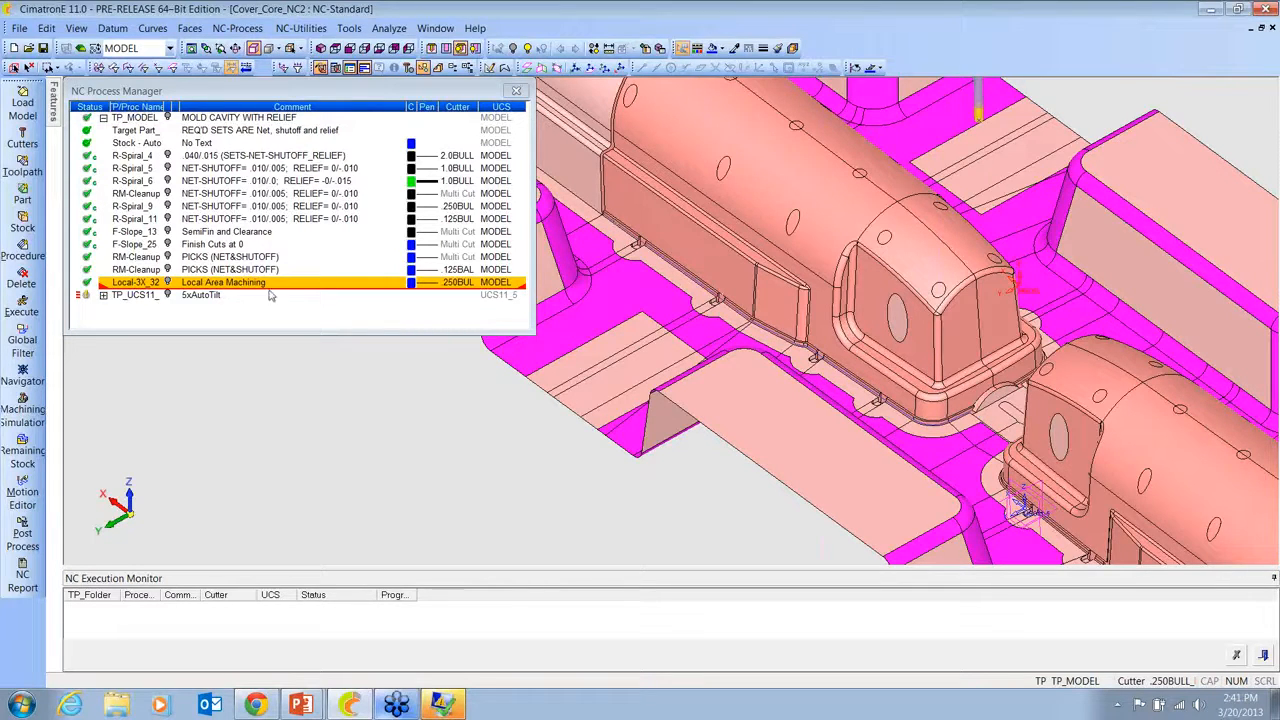
Step: Display the Local-3X_32 toolpath again and examine its passes around the core's rounded corner and at their ends
left_click(168, 286)
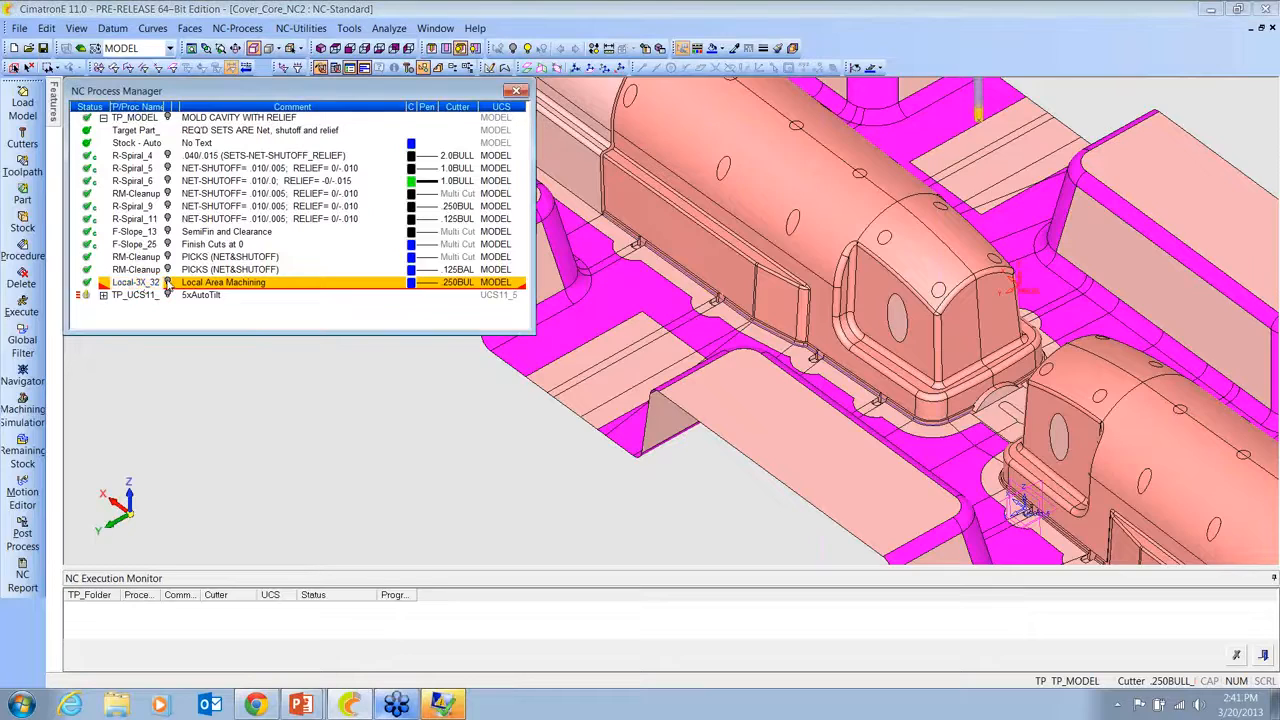
left_click_drag(934, 410, 982, 457, "ctrl")
right_click_drag(982, 457, 1040, 430, "ctrl")
middle_click_drag(1040, 430, 850, 390, "ctrl")
right_click_drag(850, 390, 960, 400, "ctrl")
middle_click_drag(960, 400, 800, 400, "ctrl")
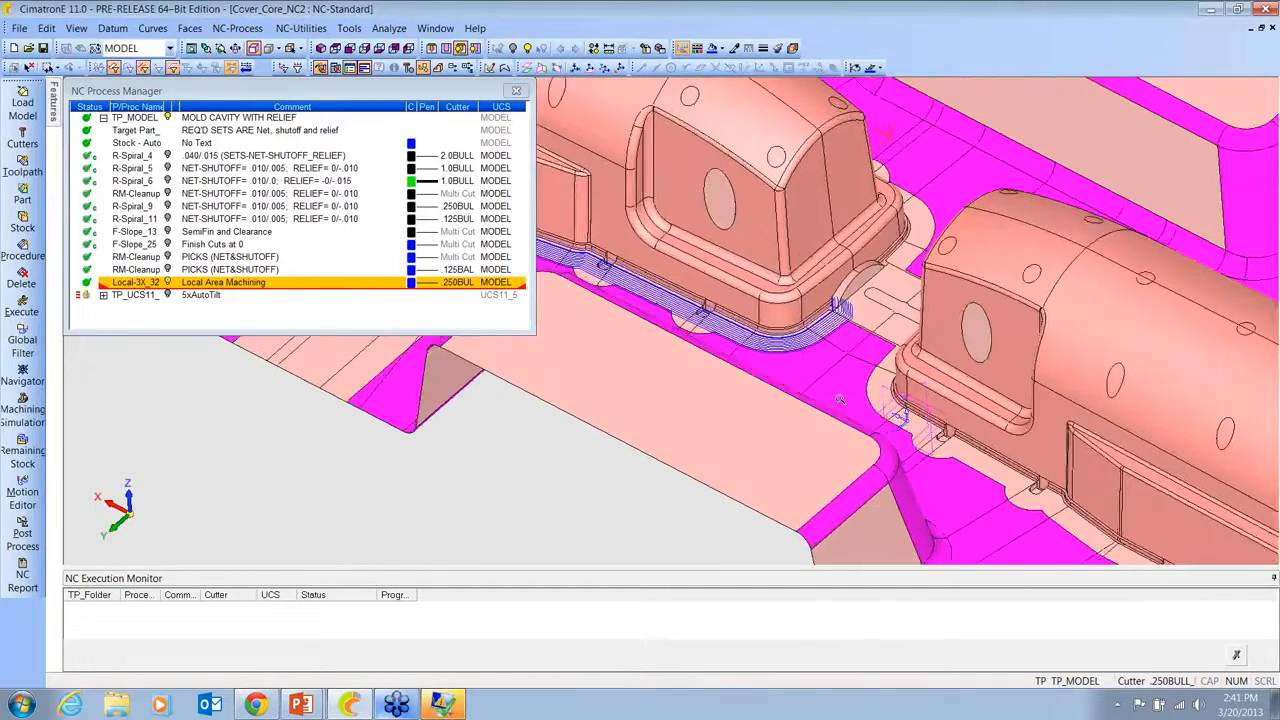
right_click_drag(800, 400, 900, 410, "ctrl")
middle_click_drag(900, 410, 883, 425, "ctrl")
right_click_drag(883, 425, 713, 405, "ctrl")
middle_click_drag(713, 405, 566, 375, "ctrl")
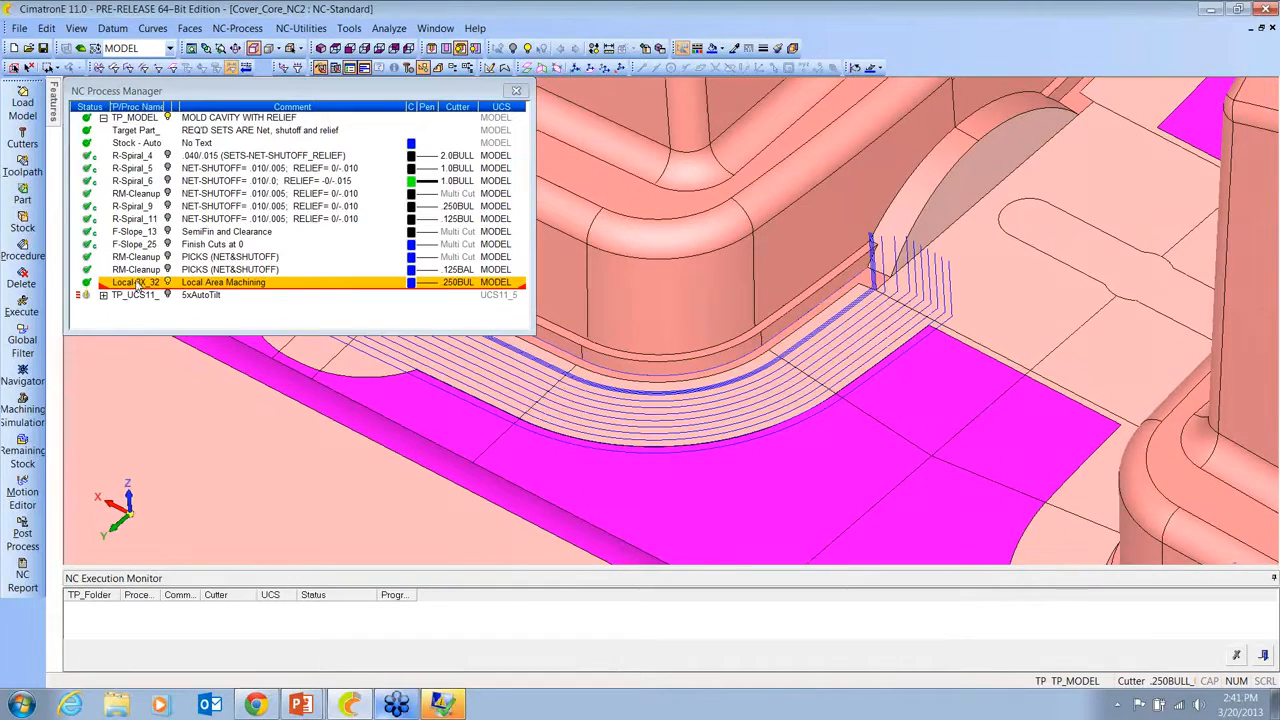
Step: Open the Local-3X_32 procedure parameters and examine its highlighted surfaces around the corner and along the shutoff strip
right_click(138, 284)
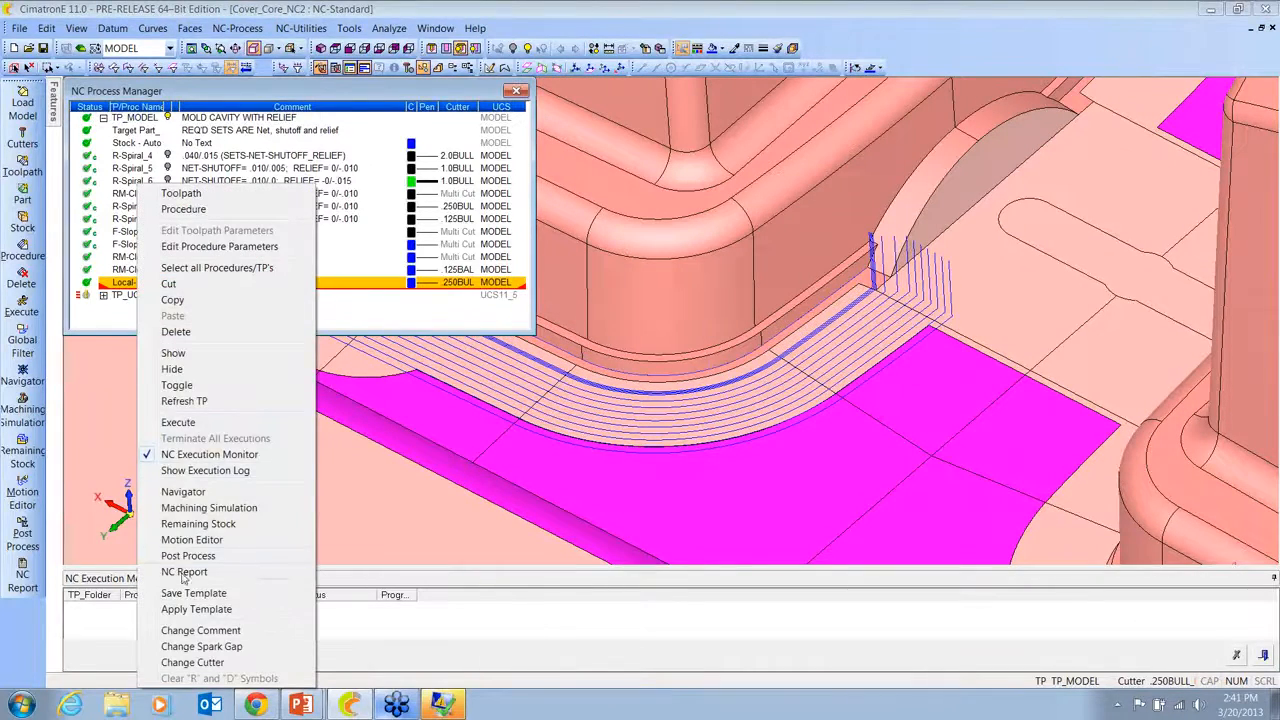
left_click(195, 248)
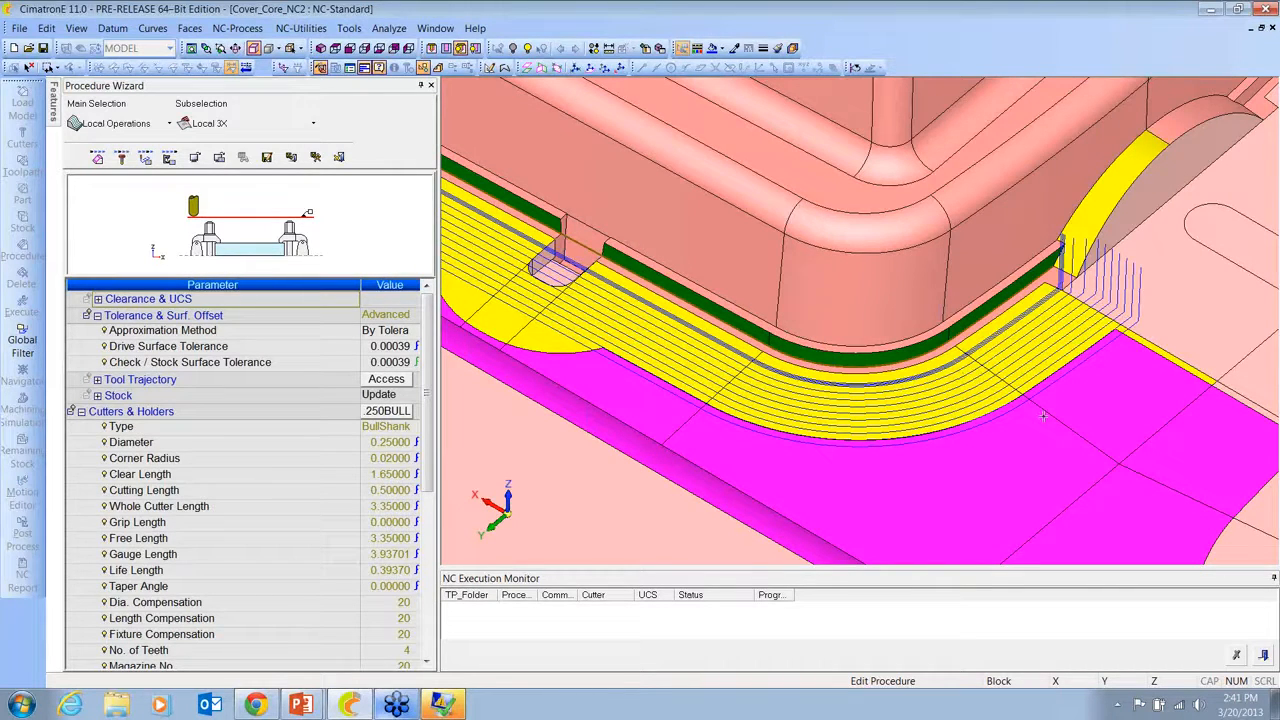
right_click_drag(1043, 416, 1081, 378, "ctrl")
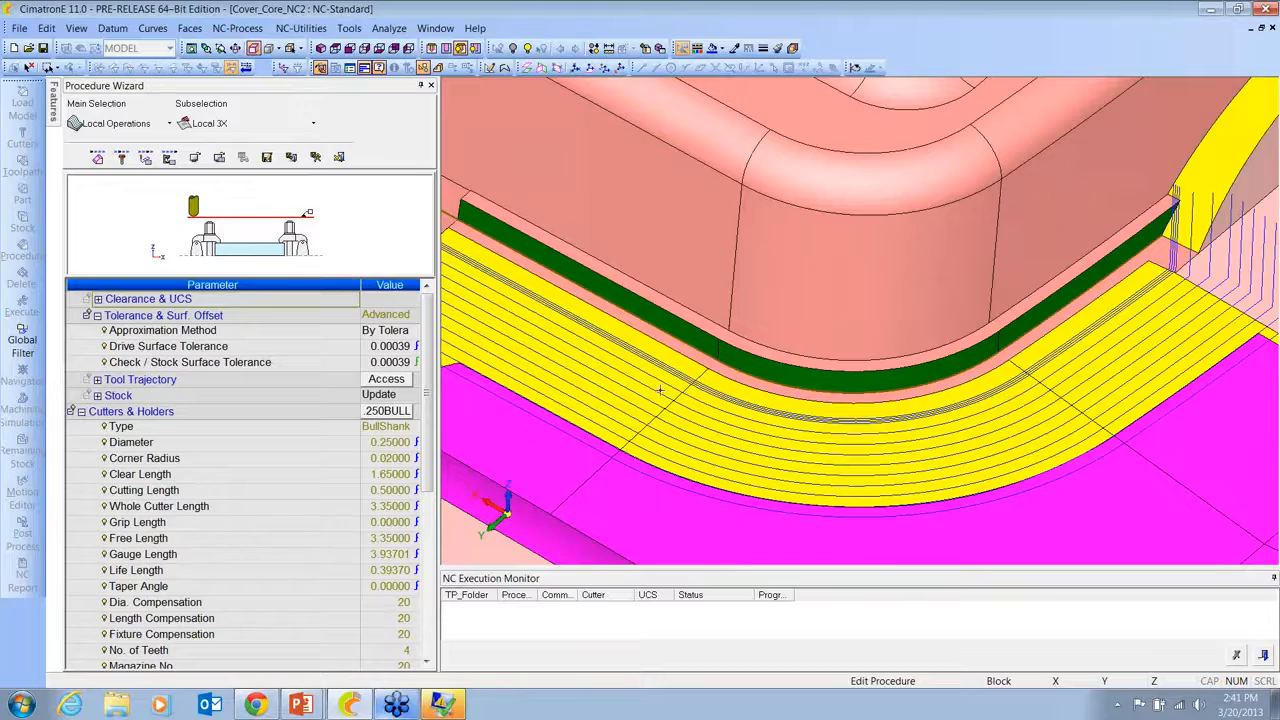
left_click_drag(660, 390, 1147, 521, "ctrl")
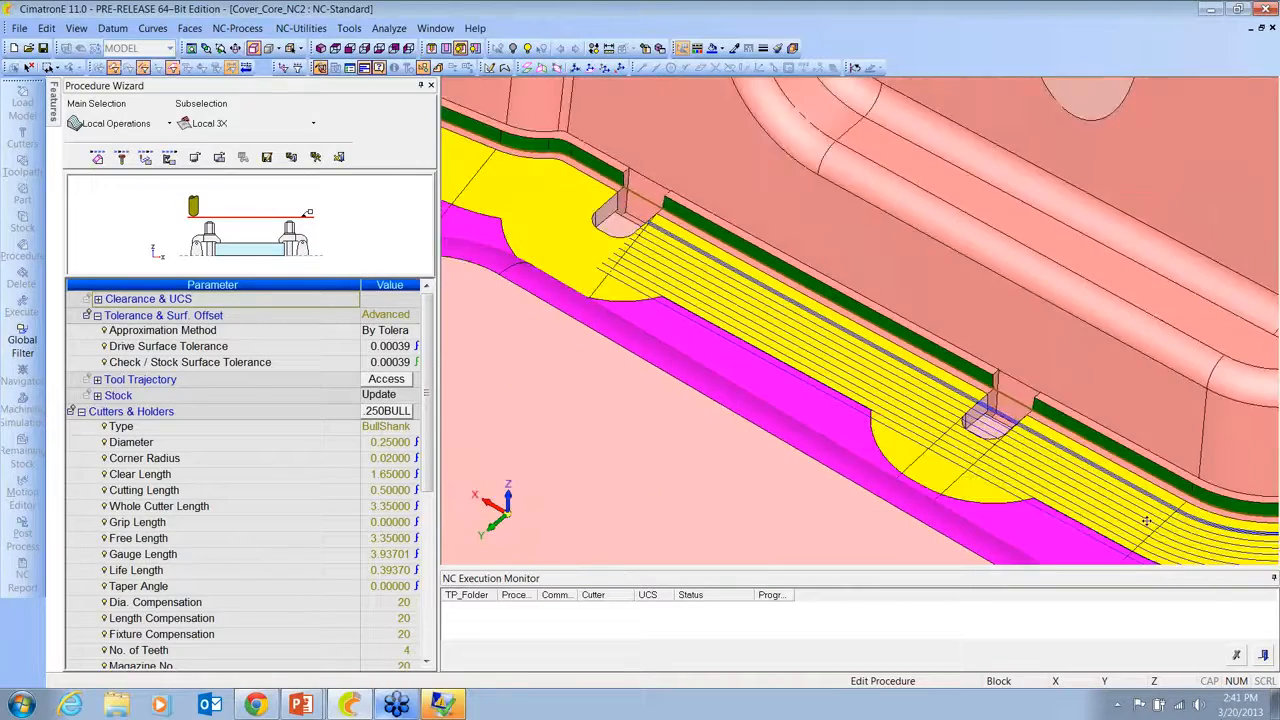
Step: Examine the highlighted Local-3X_32 surfaces and offset passes along the whole shutoff strip, from the rounded corner to the far end
middle_click_drag(1147, 521, 863, 346, "ctrl")
middle_click_drag(1225, 515, 700, 287, "ctrl")
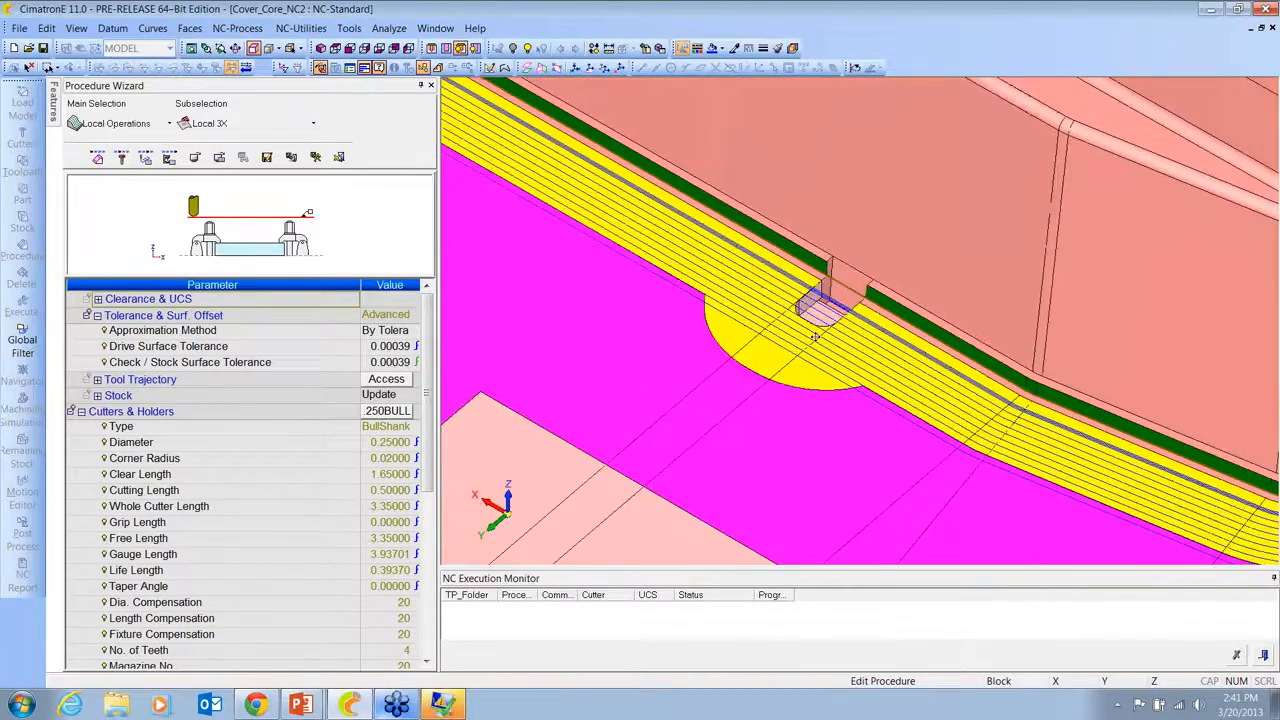
right_click_drag(815, 337, 766, 294, "ctrl")
left_click_drag(766, 294, 783, 348, "ctrl")
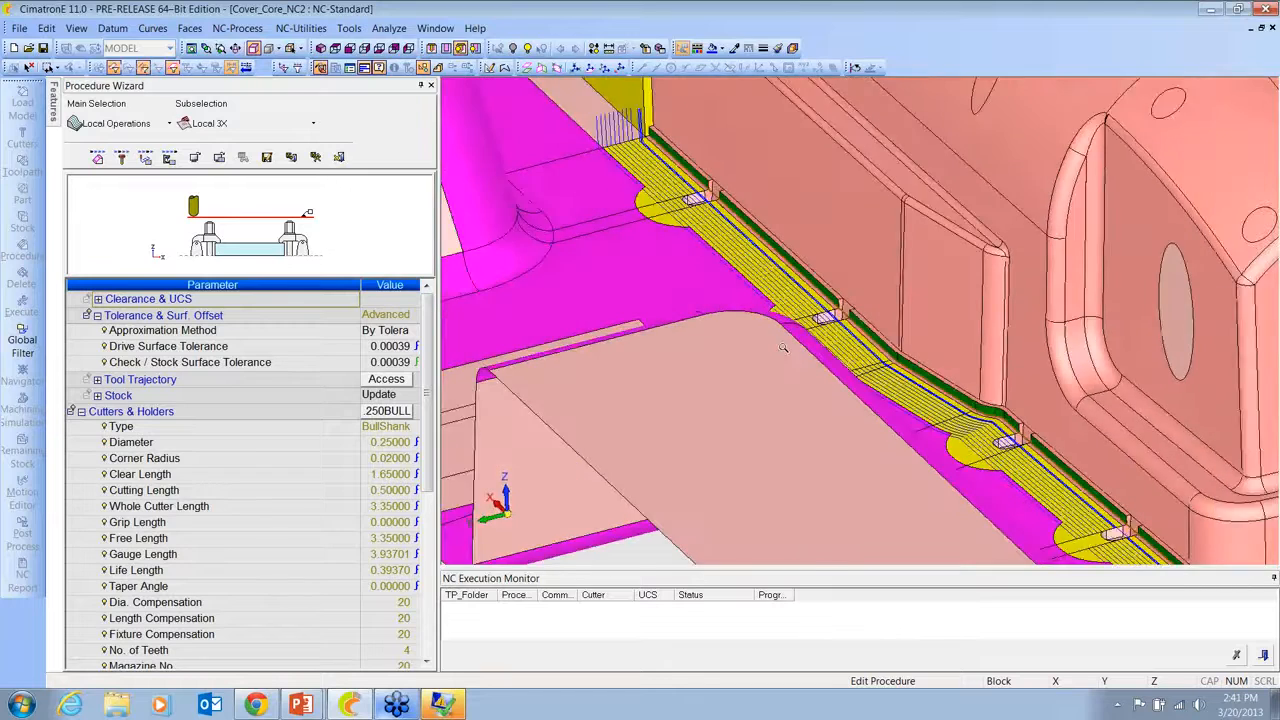
right_click_drag(783, 348, 881, 397, "ctrl")
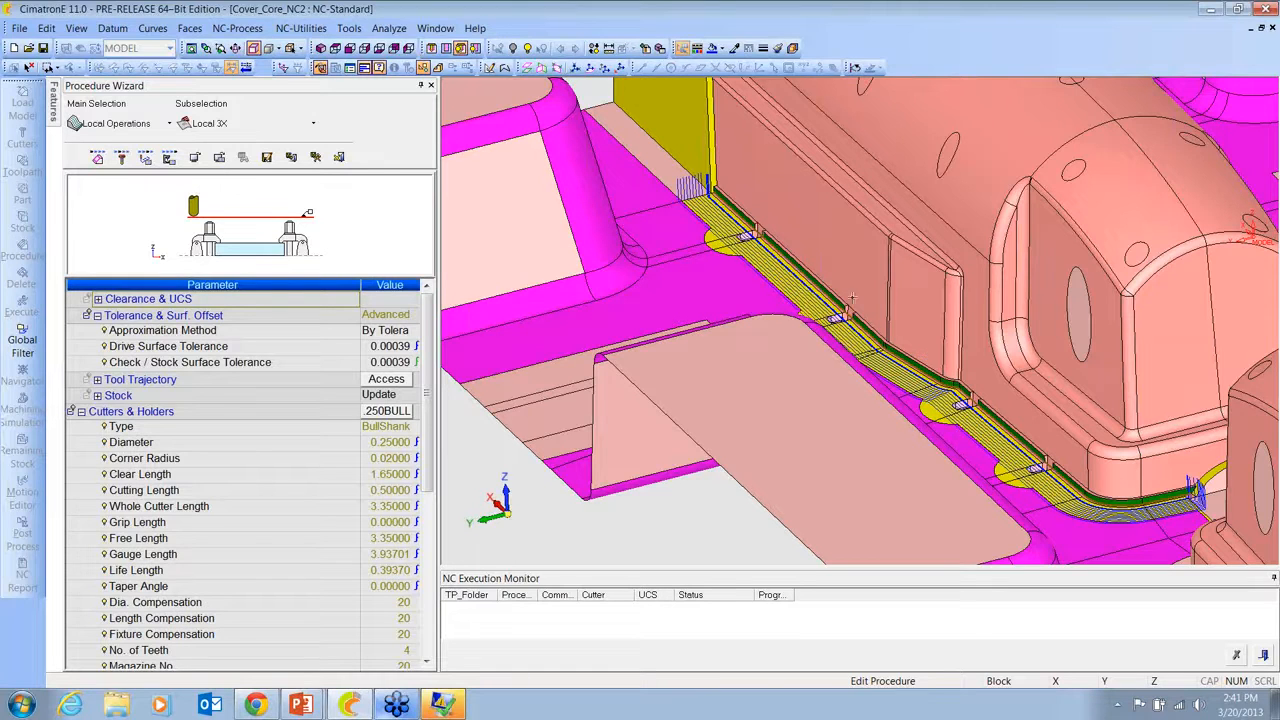
right_click_drag(869, 320, 876, 365, "ctrl")
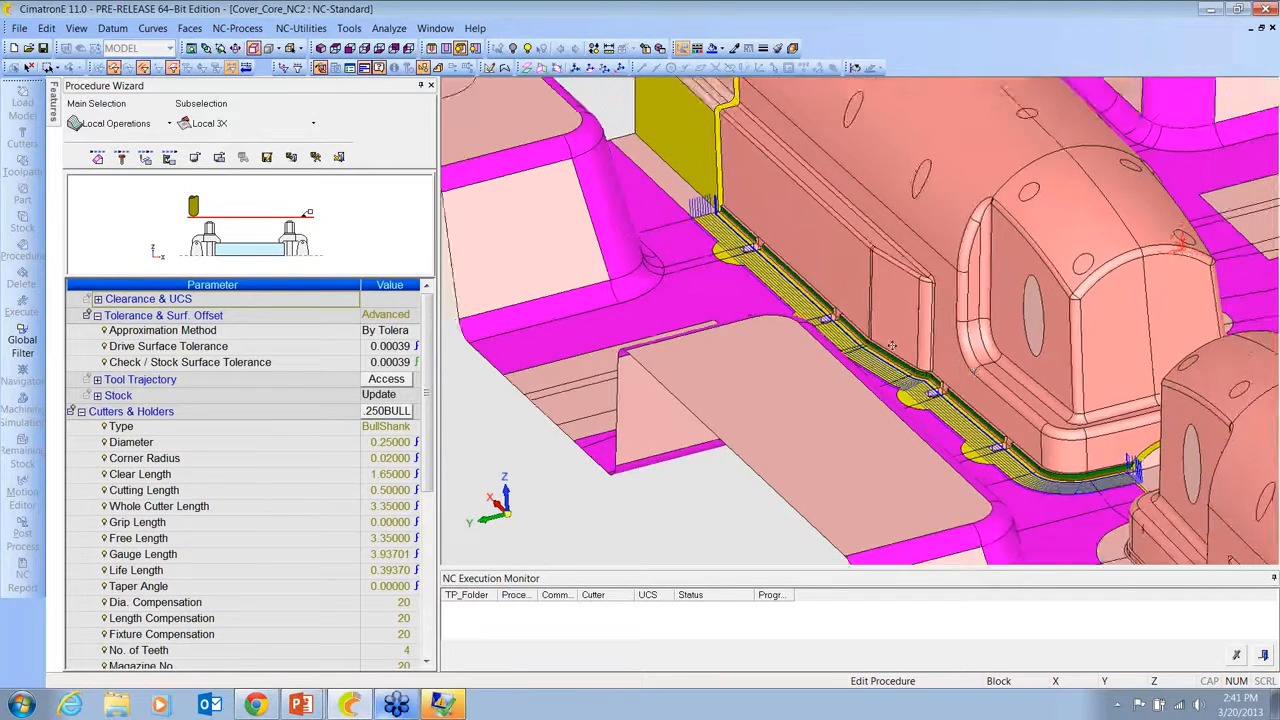
middle_click_drag(876, 365, 673, 254, "ctrl")
Step: Review the Multi passes roughing and finishing settings in the Local-3X_32 tool trajectory, and leave the procedure without saving
left_click(385, 379)
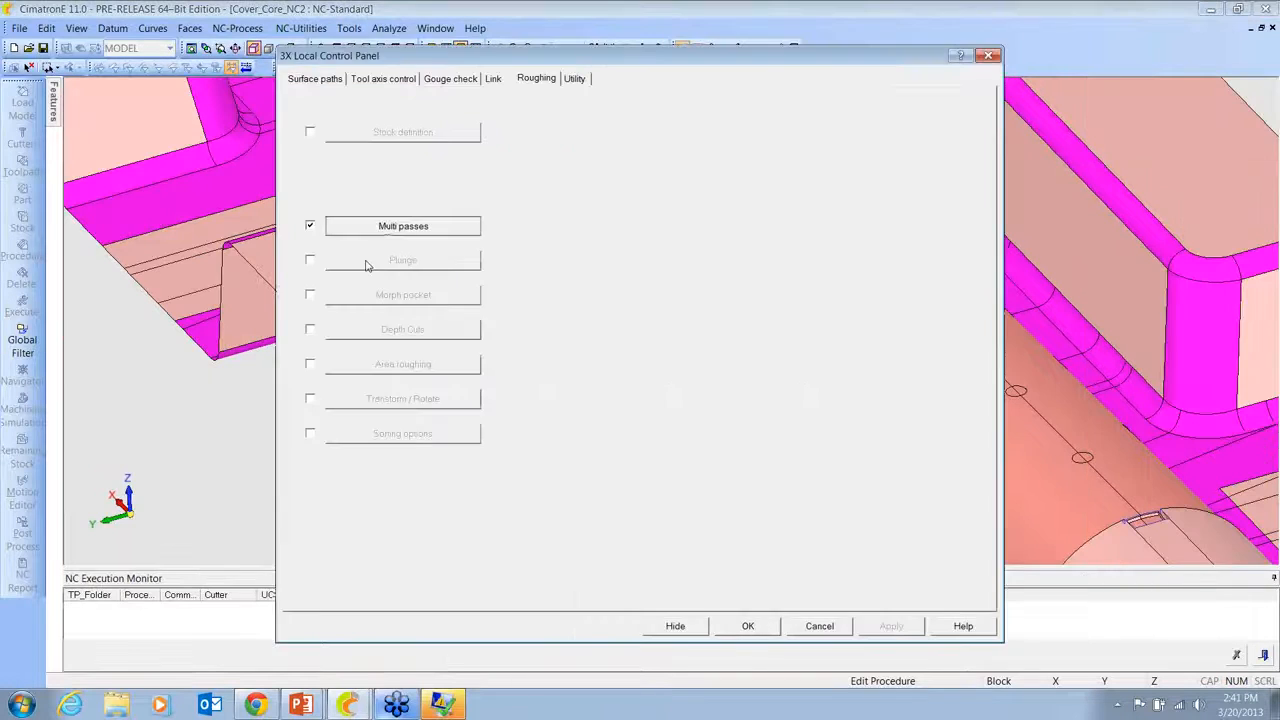
left_click(388, 226)
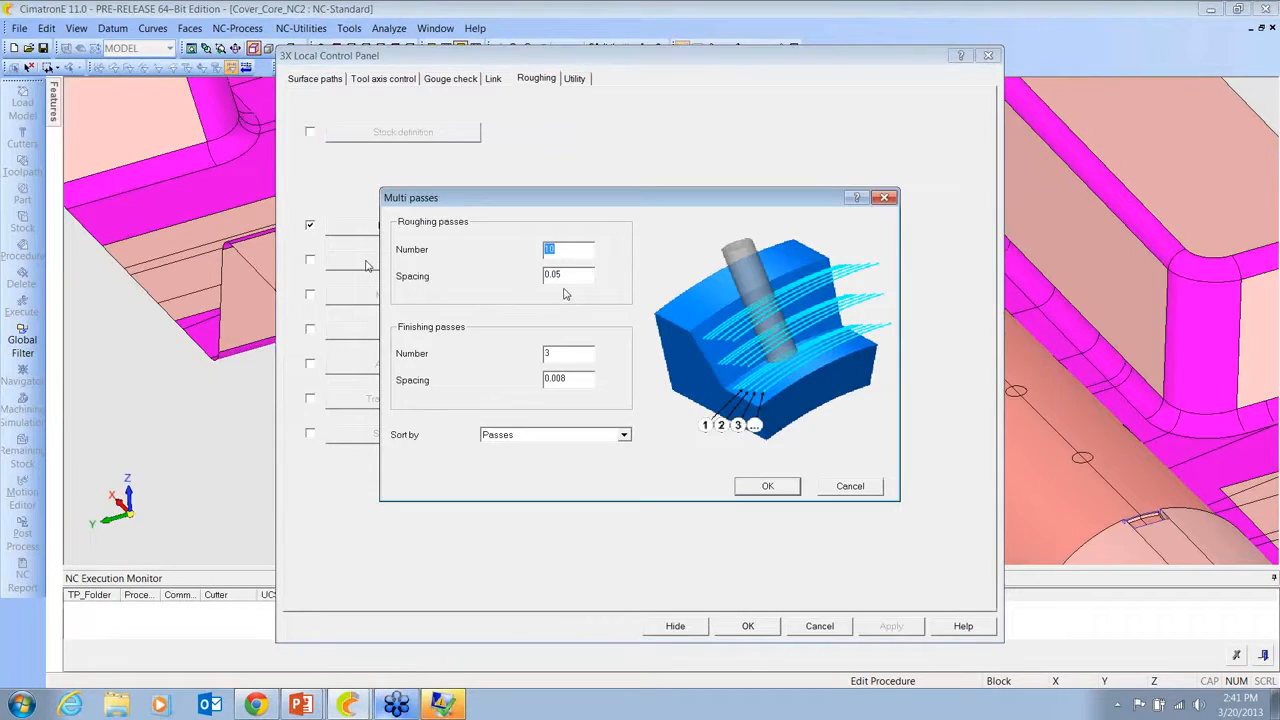
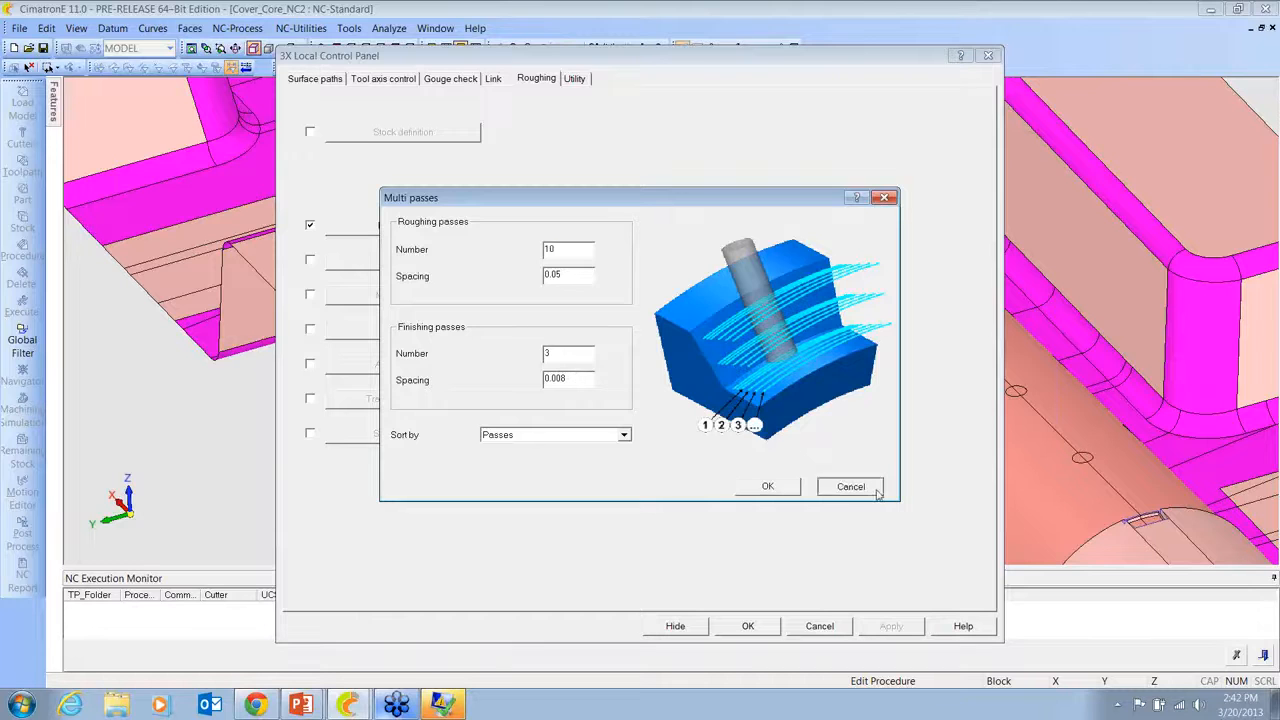
left_click(767, 486)
left_click(830, 631)
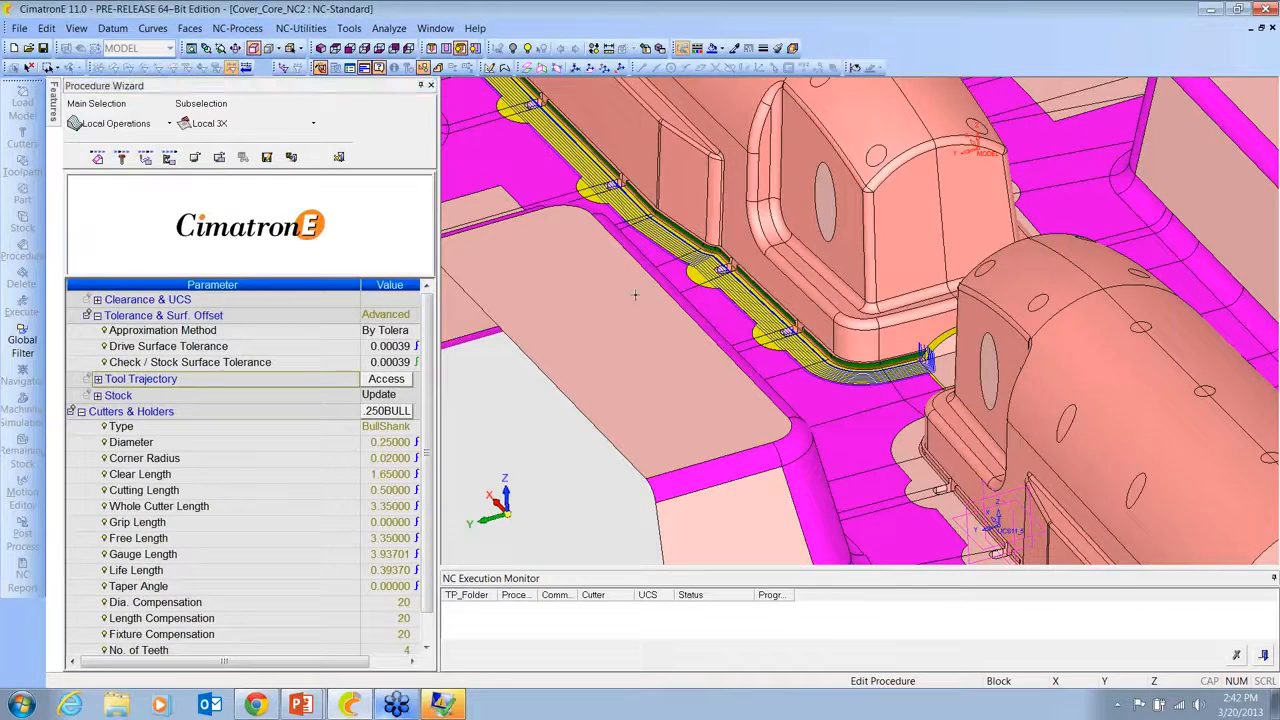
right_click(636, 296)
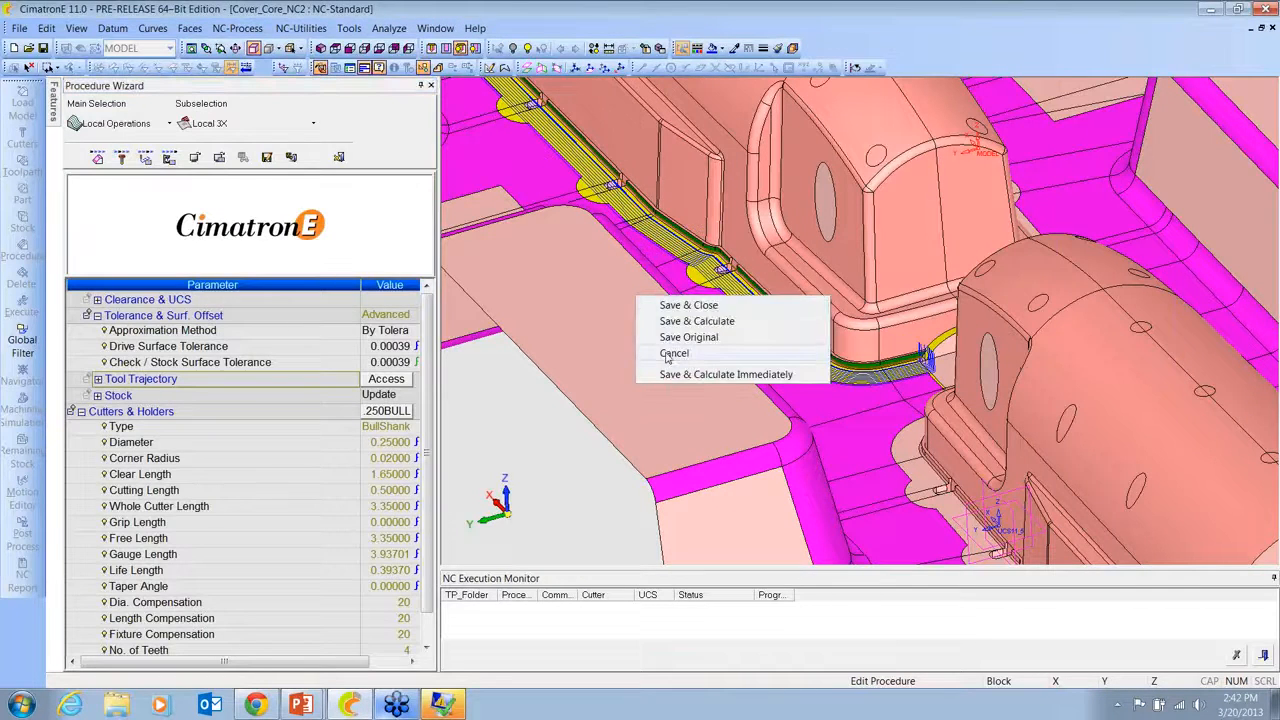
left_click(670, 354)
Step: Open the Local-3X_32 toolpath in the Navigator and place the cutter at the end of the innermost pass near the core's base
right_click(128, 490)
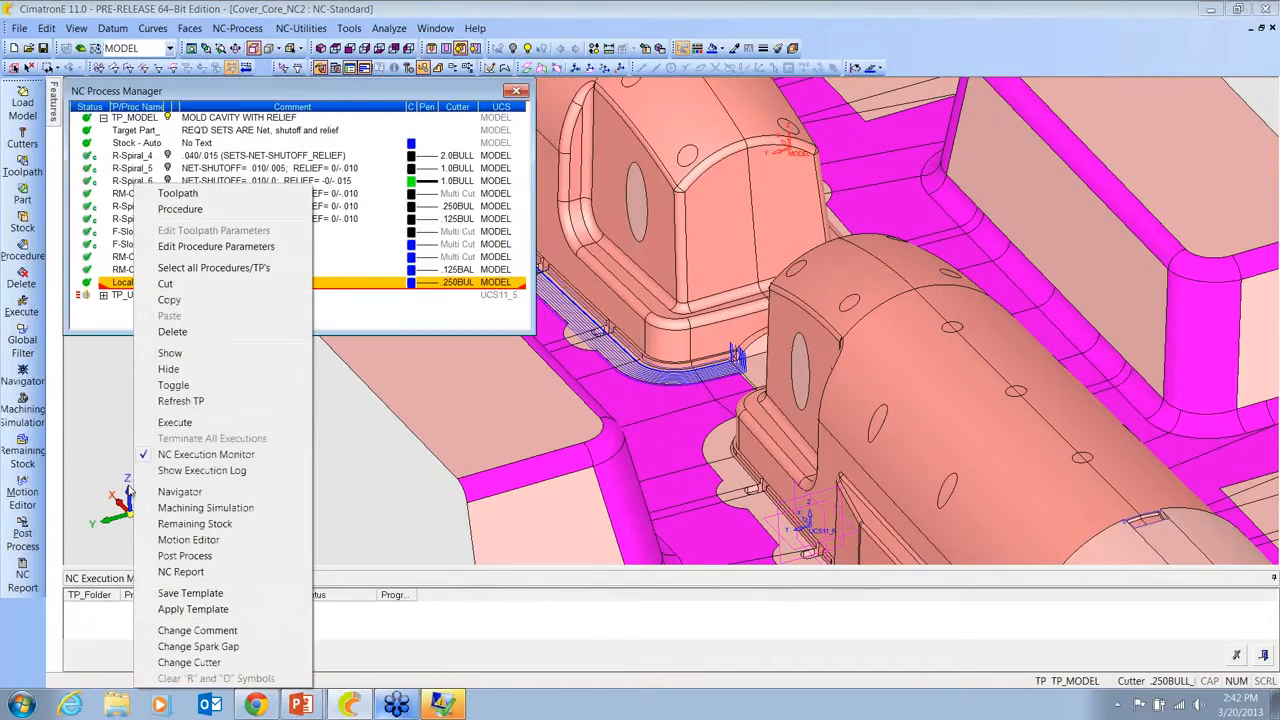
left_click(182, 491)
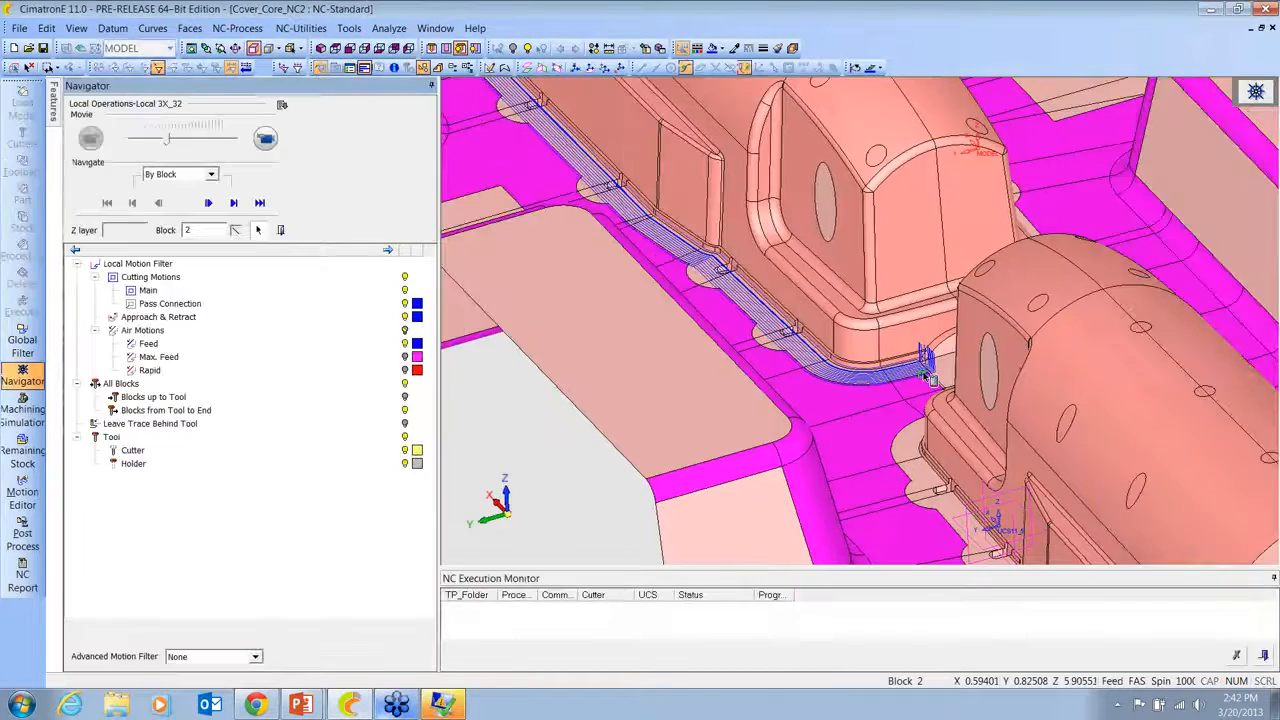
left_click(924, 375)
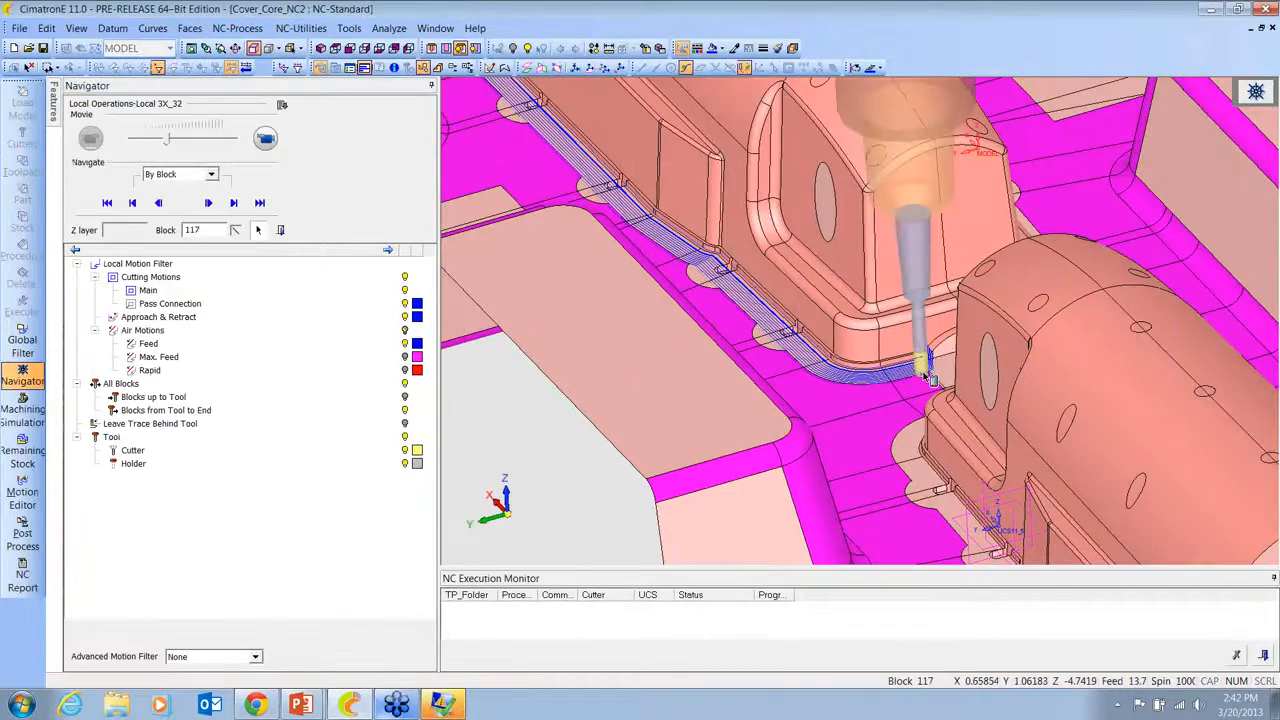
scroll(930, 378, "up", 5)
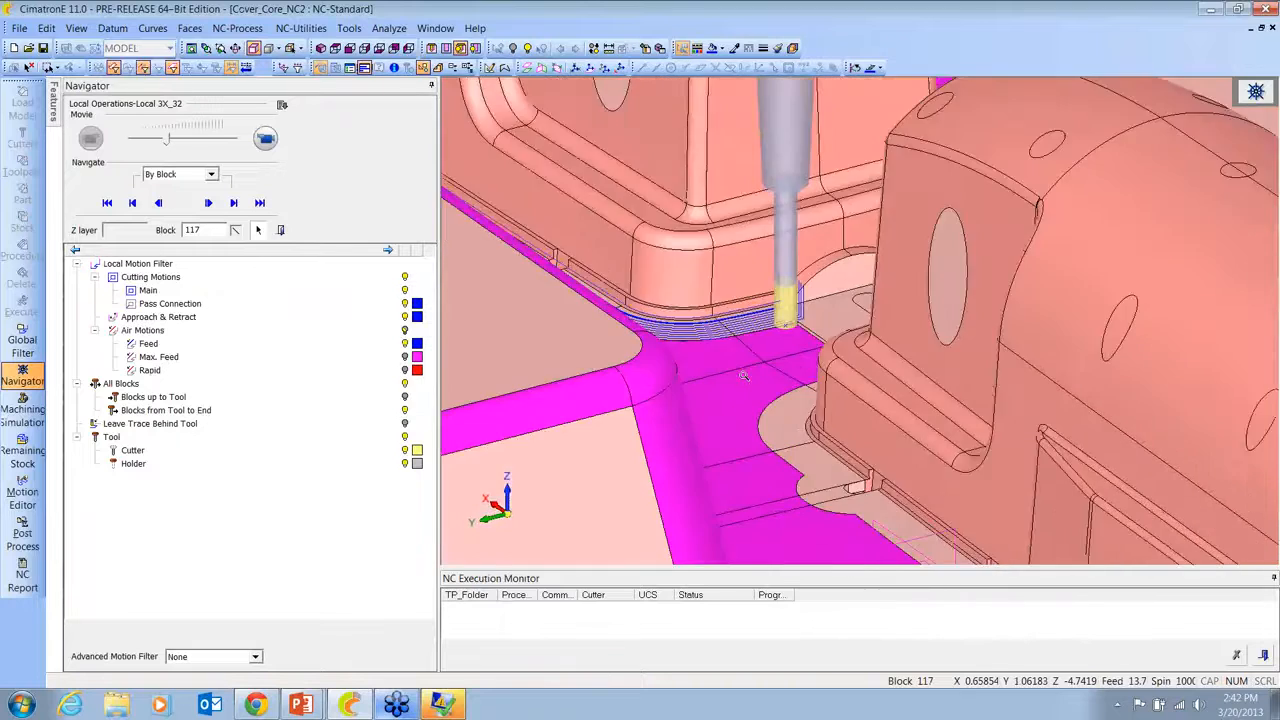
scroll(795, 340, "up", 3)
left_click(803, 343)
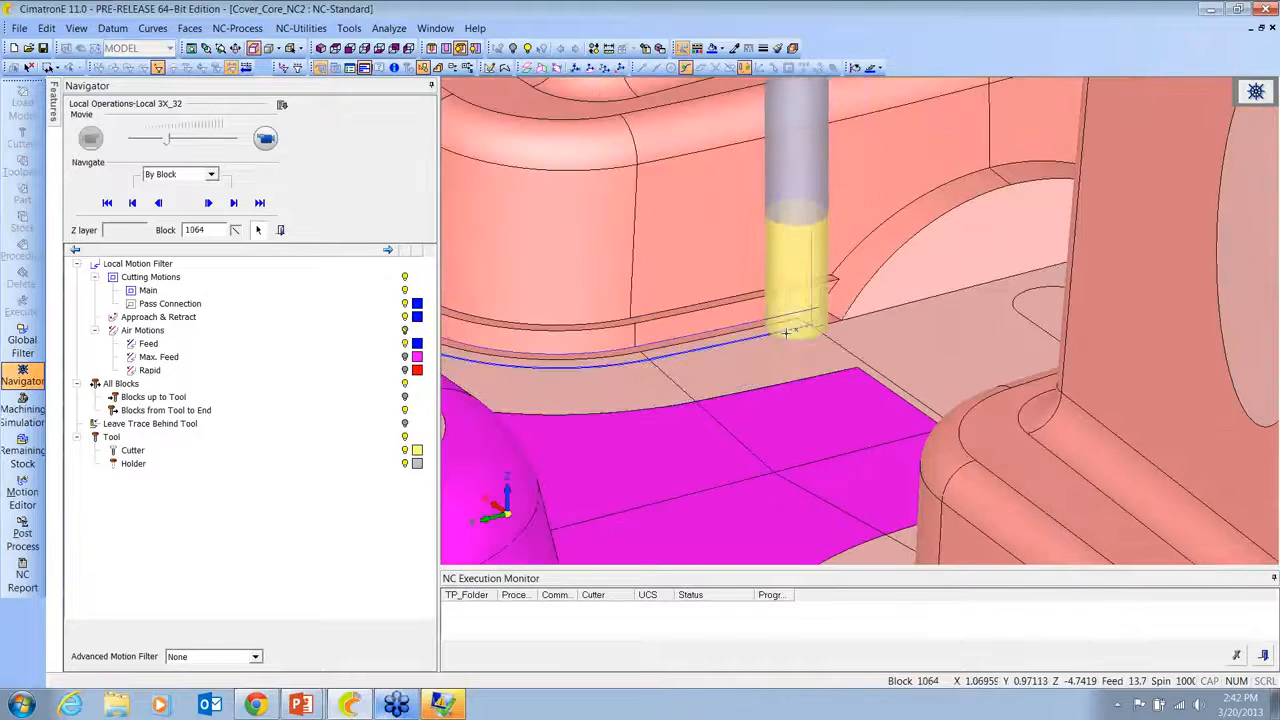
middle_click_drag(793, 337, 822, 346)
Step: Play the Local-3X_32 motion forward and follow the cutter around the core's rounded corner toward the first notch
left_click(266, 139)
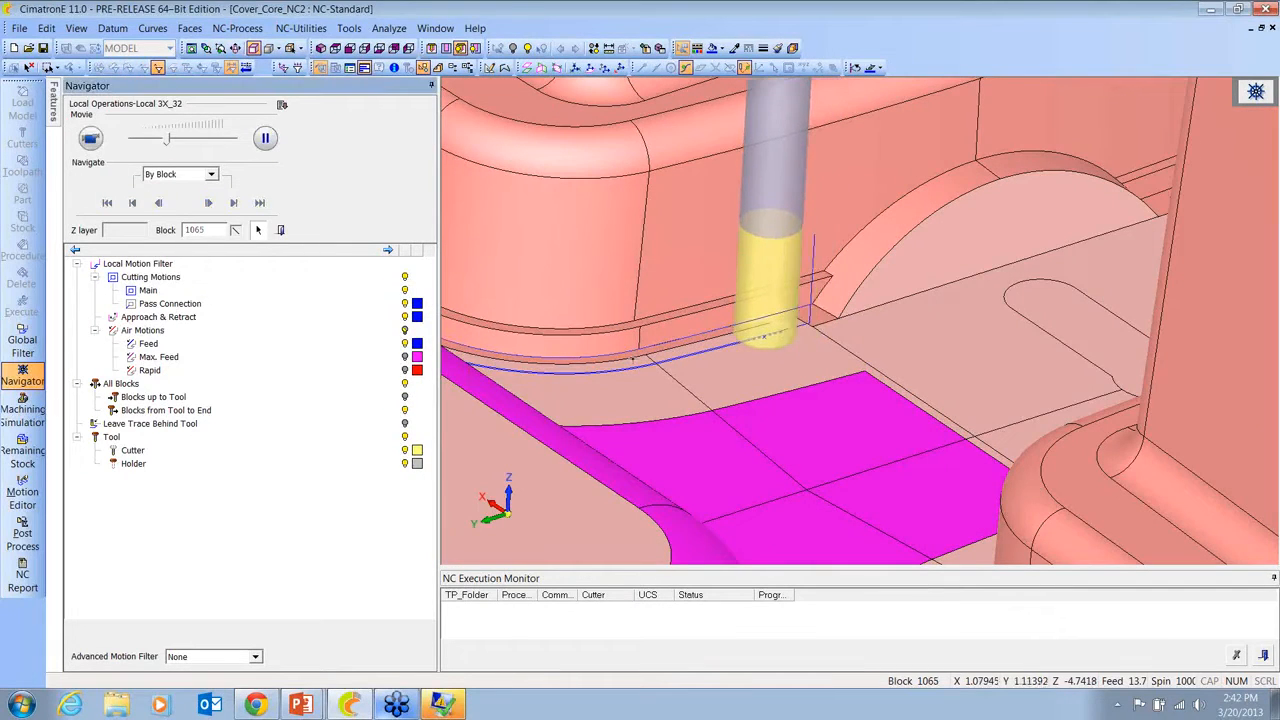
scroll(697, 435, "up", 5)
middle_click_drag(460, 345, 738, 348, "ctrl")
scroll(738, 348, "down", 5)
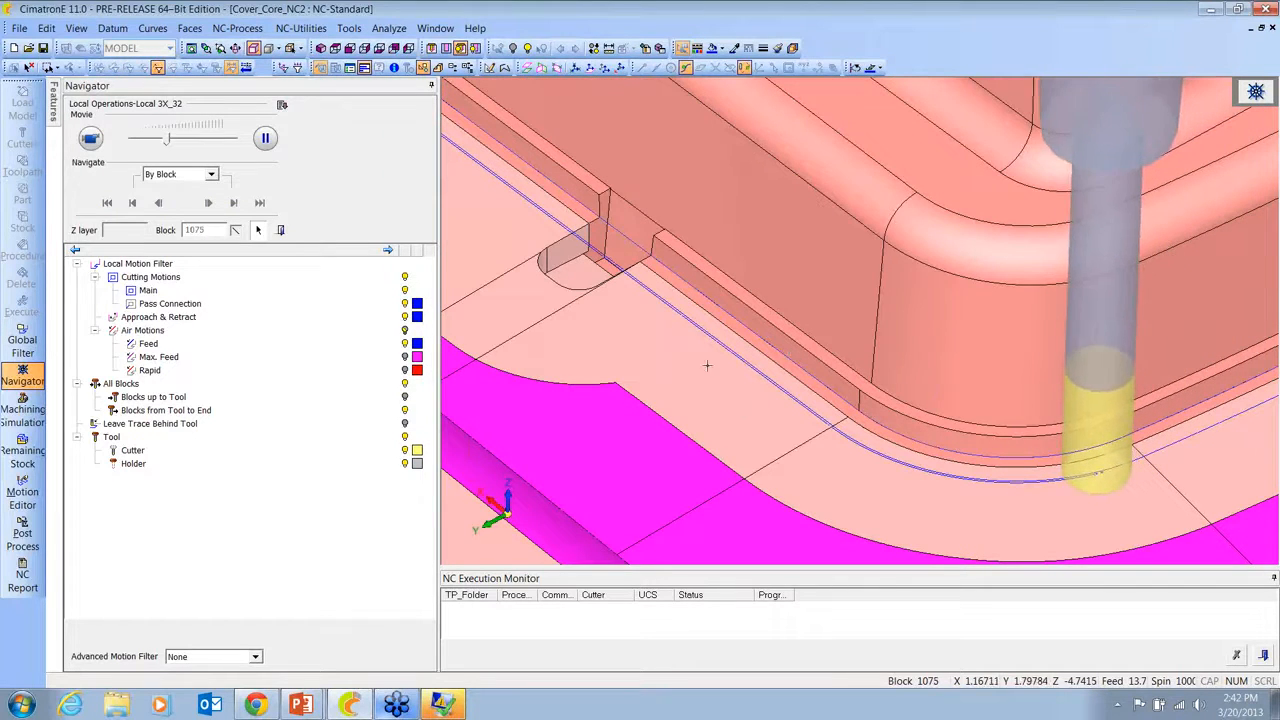
scroll(511, 215, "up", 5)
scroll(697, 88, "down", 5)
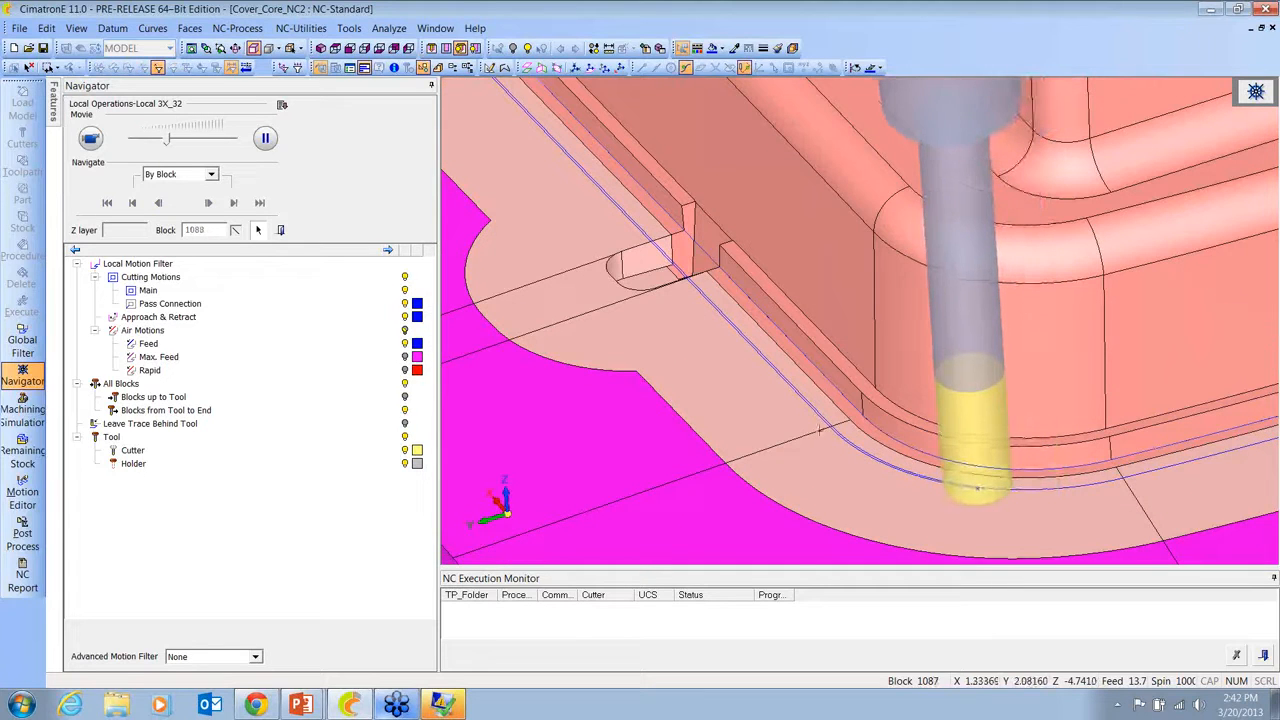
Step: Show the cutter's live coordinates while following its motion along the shutoff strip to the final retract, and exit the Navigator
left_click(394, 67)
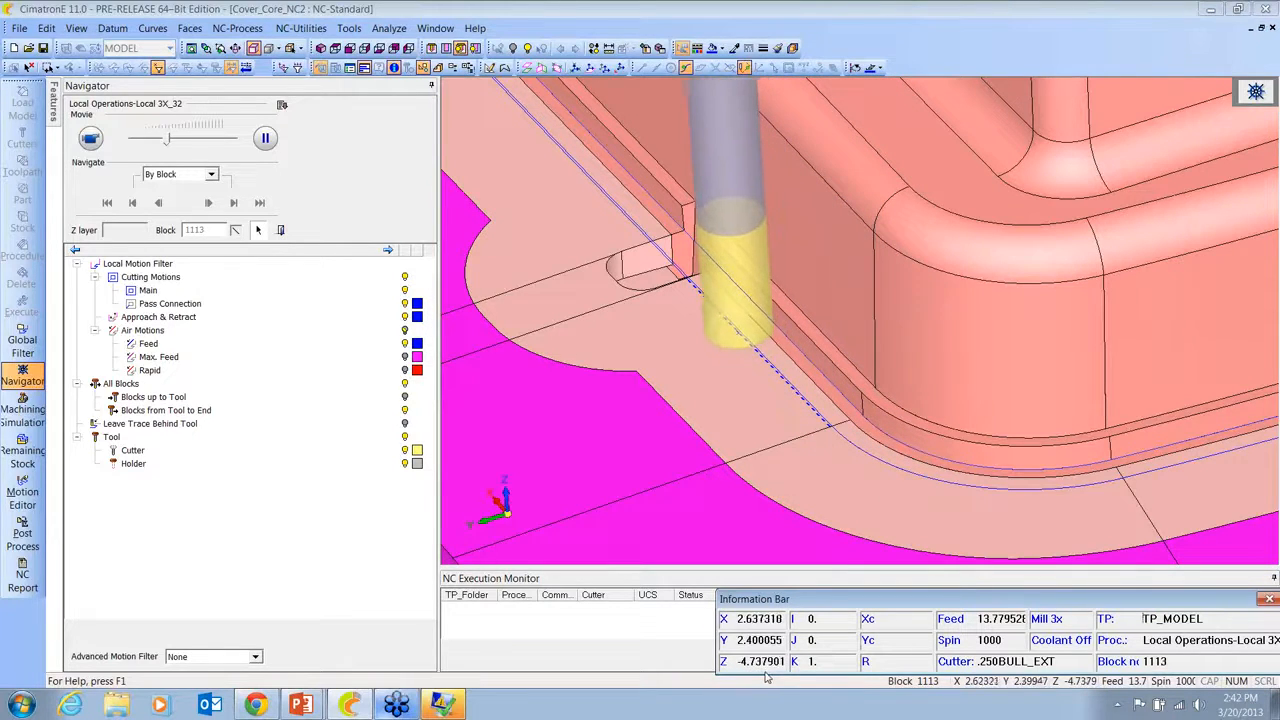
left_click_drag(754, 598, 644, 402)
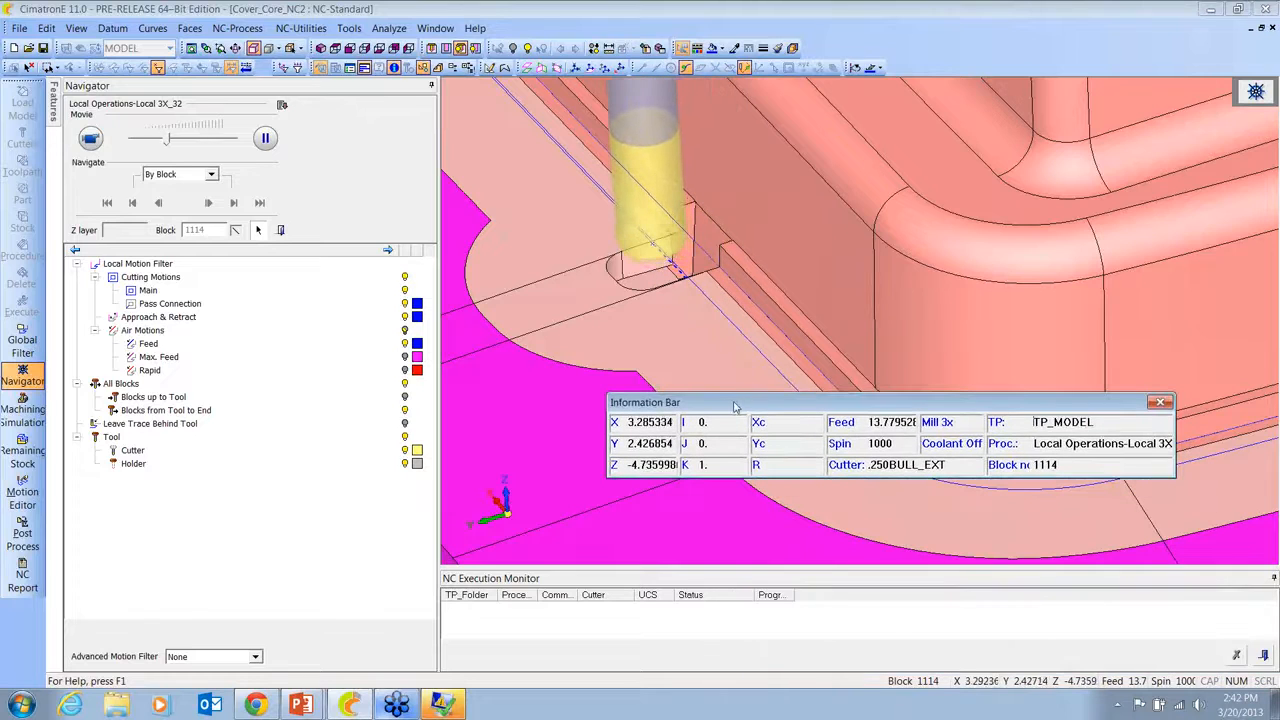
scroll(790, 272, "down", 5)
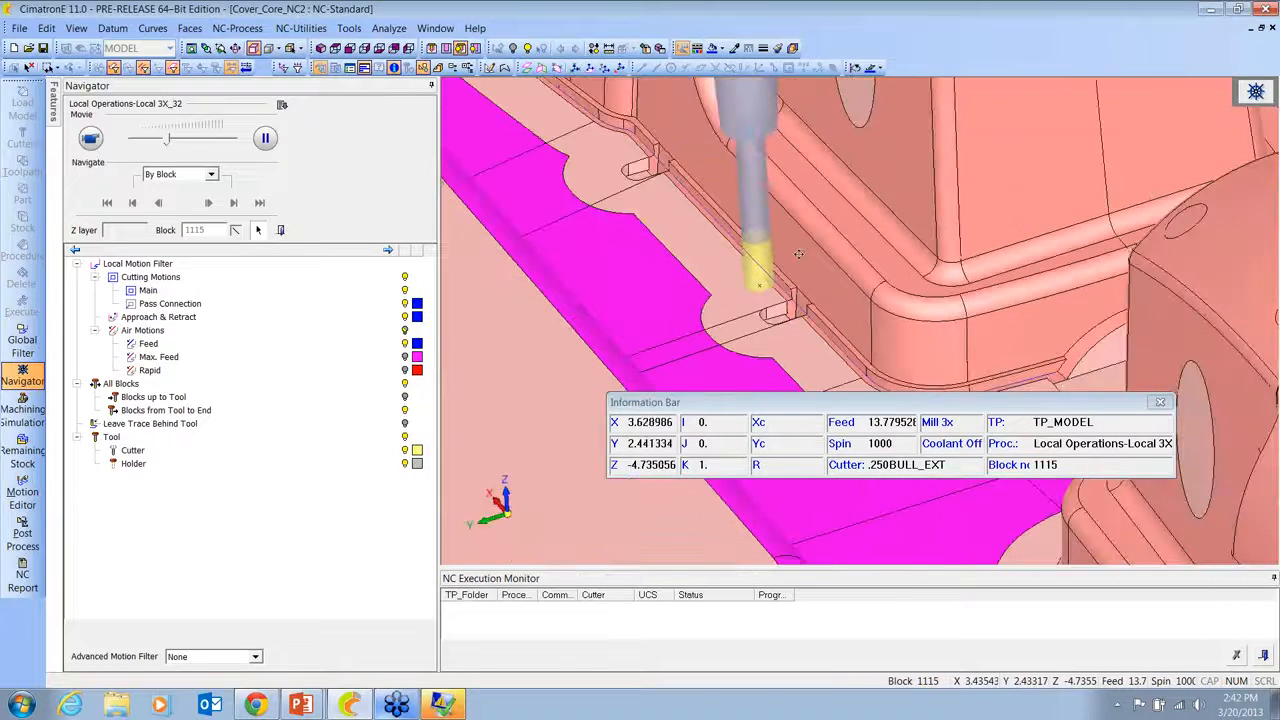
left_click_drag(800, 275, 986, 318, "ctrl")
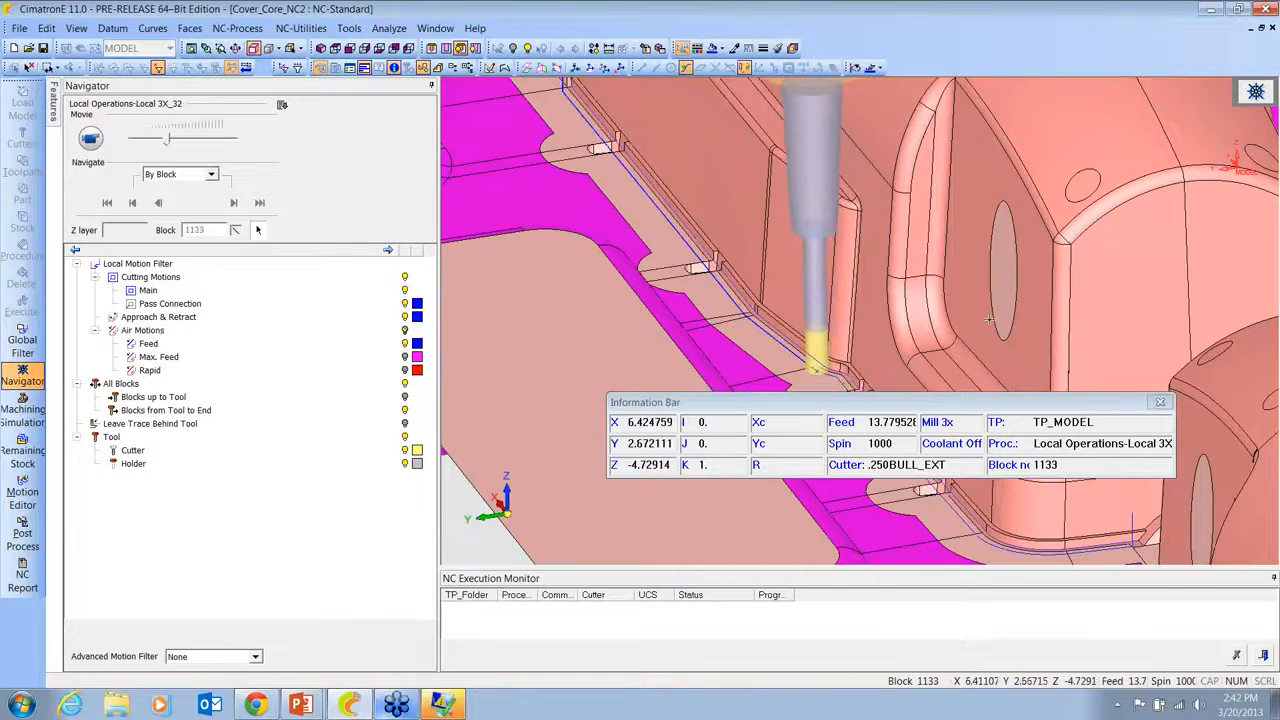
scroll(930, 226, "down", 3)
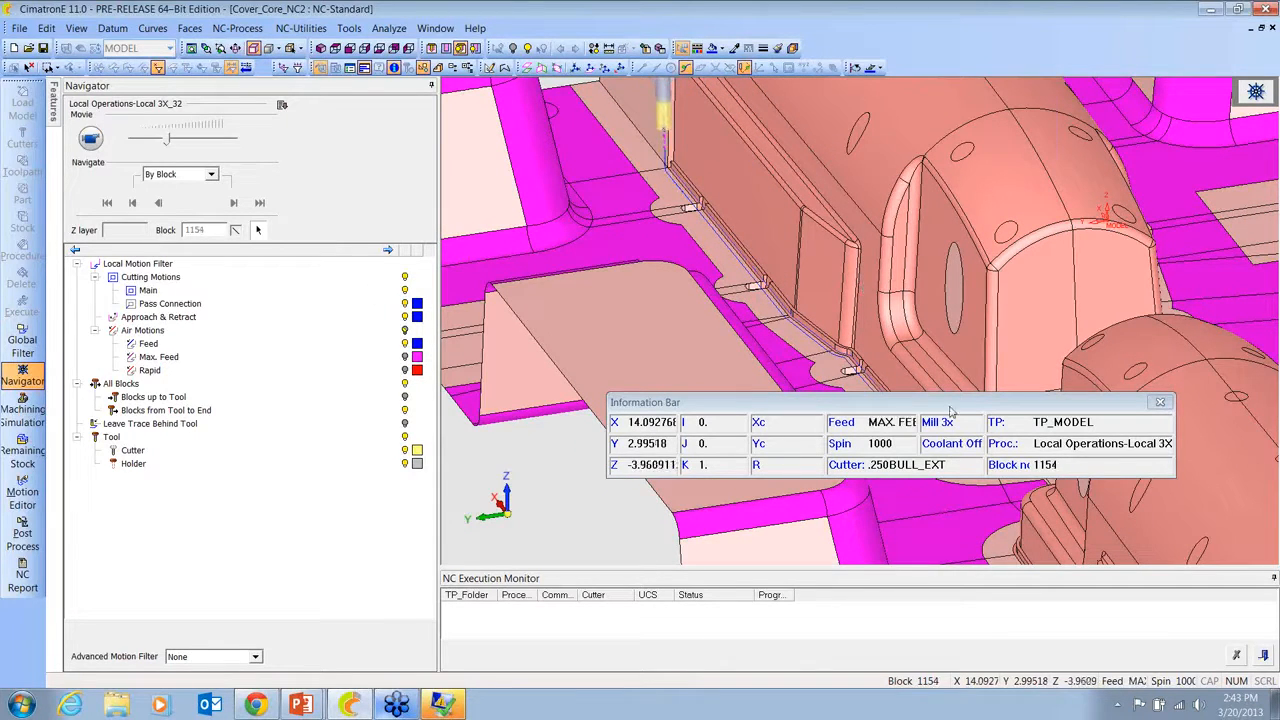
left_click(1160, 402)
scroll(682, 230, "down", 3)
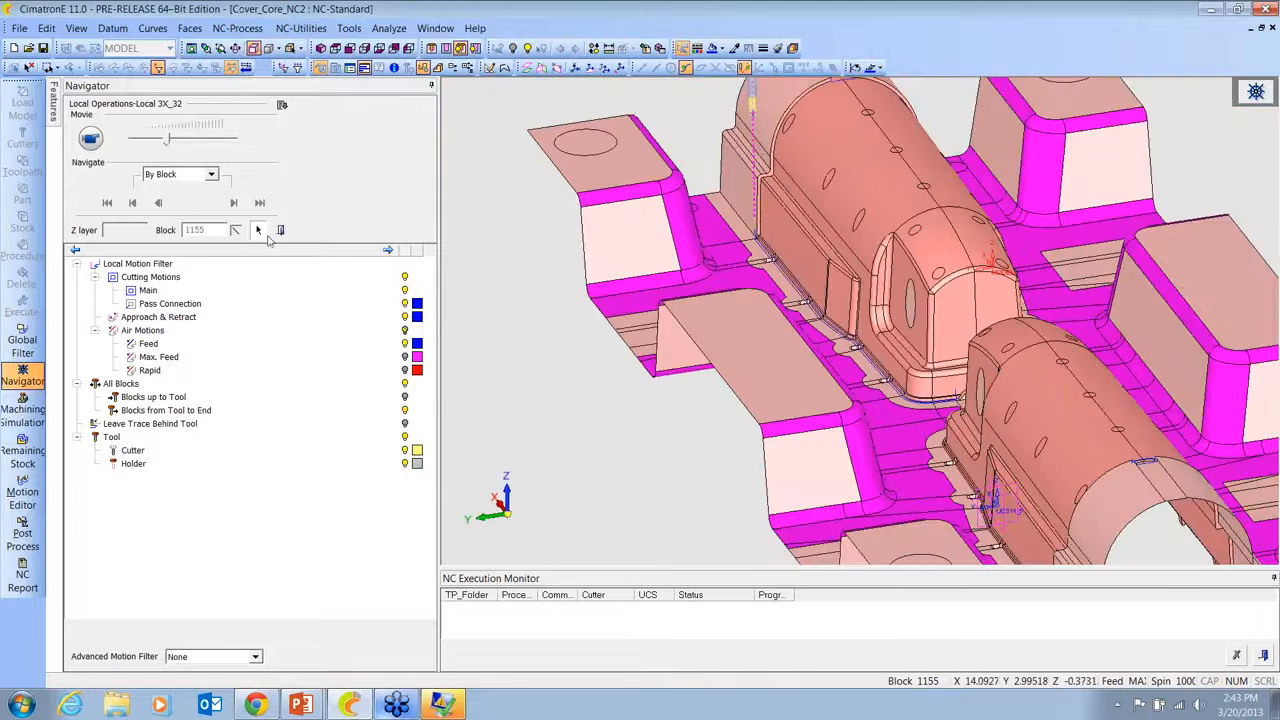
left_click(282, 231)
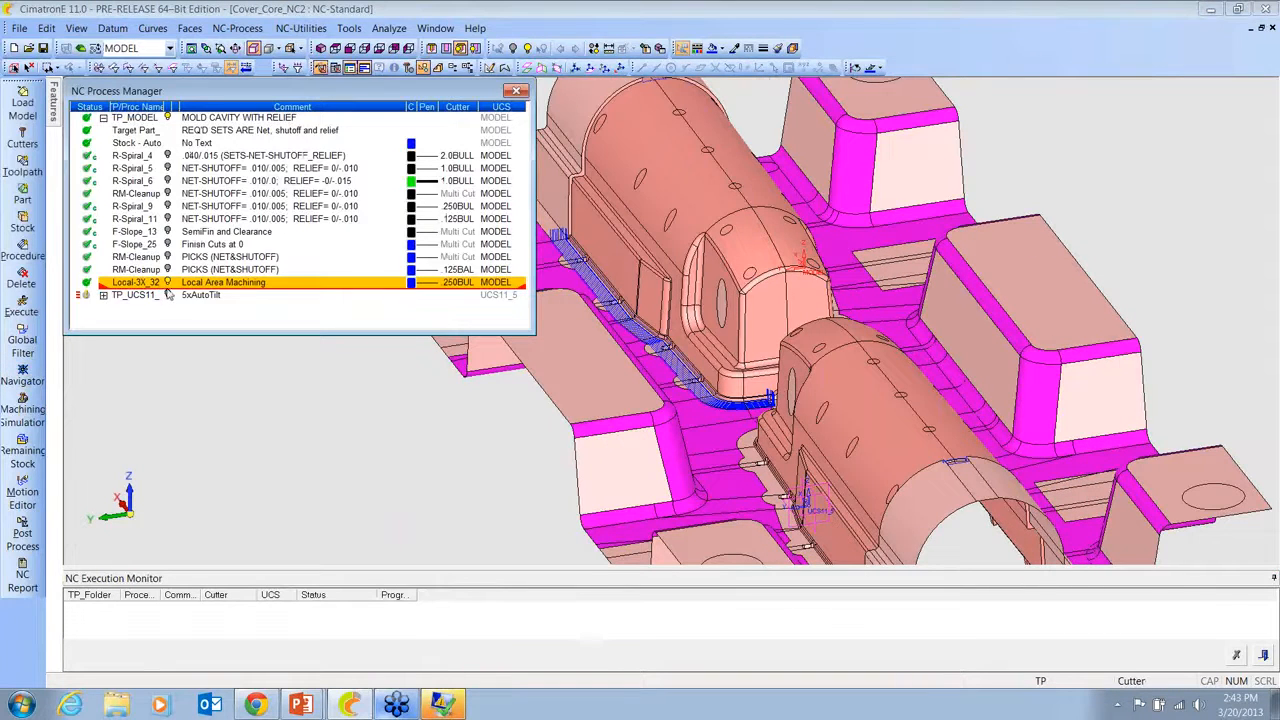
Step: Hide the Local-3X_32 toolpath and display the 5x ReMachine cleanup toolpath from the 5xAutoTilt folder on the core
left_click(103, 296)
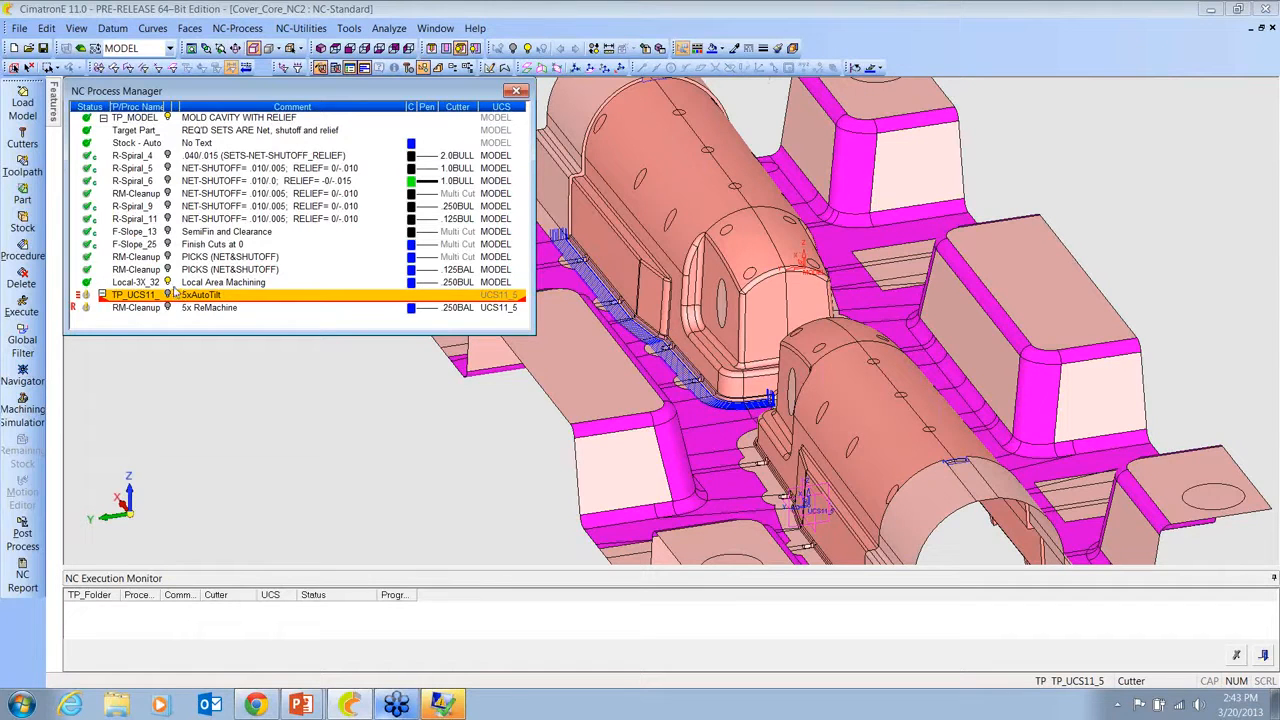
left_click(168, 283)
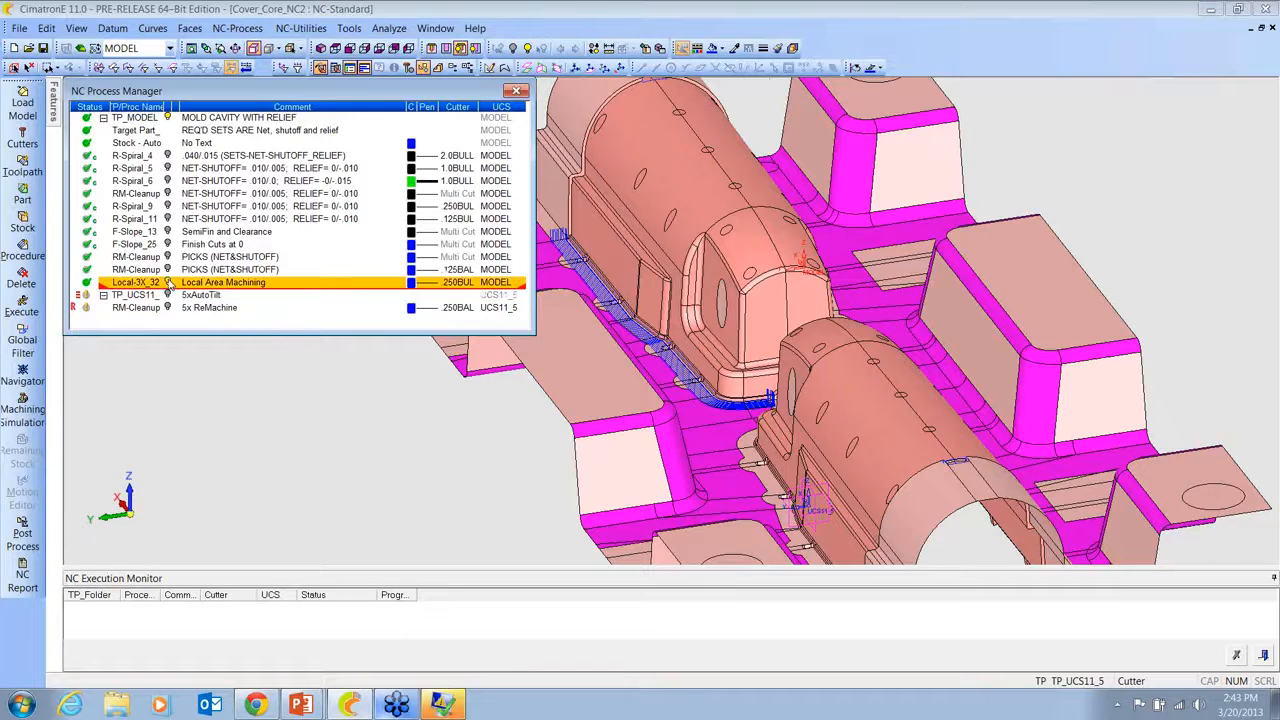
left_click(140, 310)
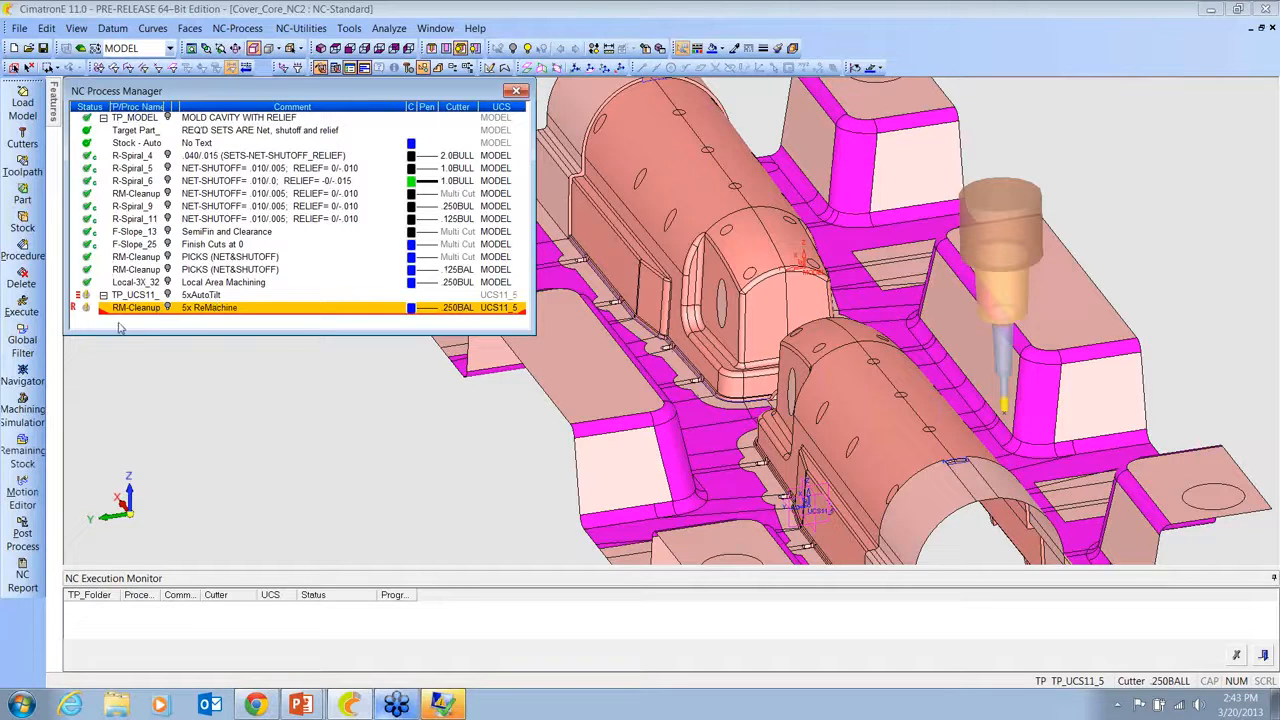
left_click(168, 308)
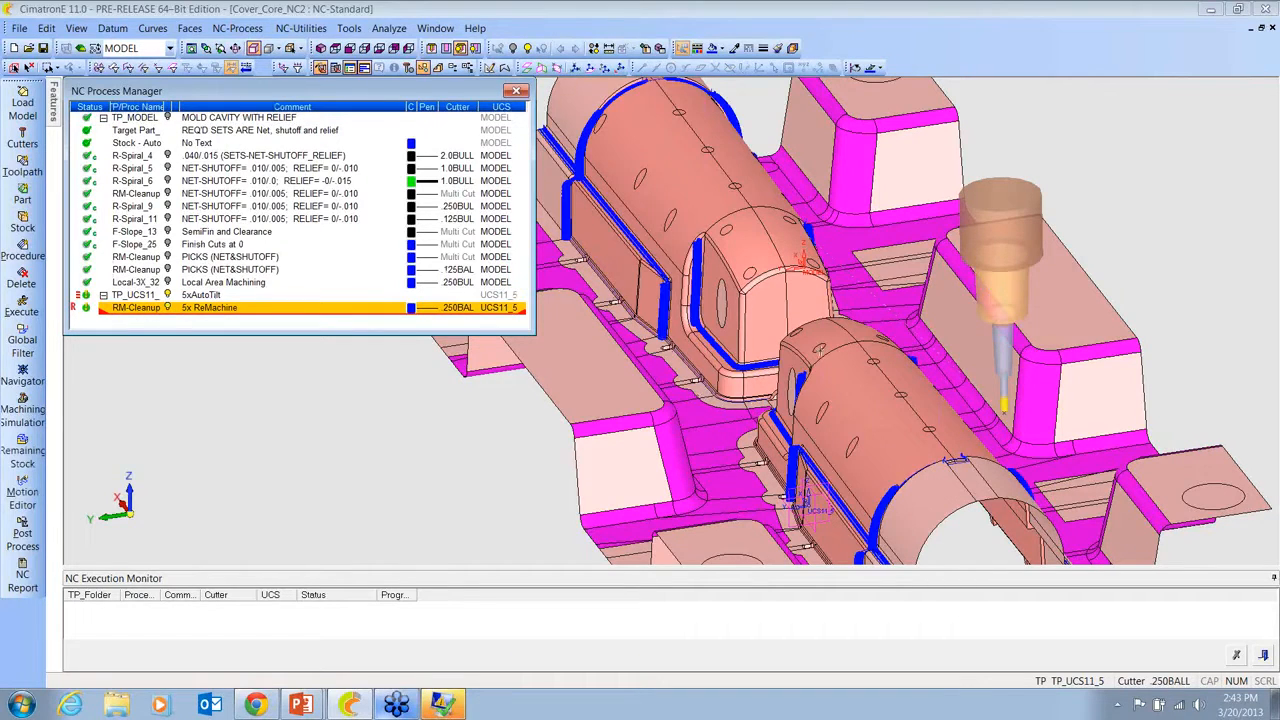
left_click_drag(820, 350, 330, 350, "ctrl")
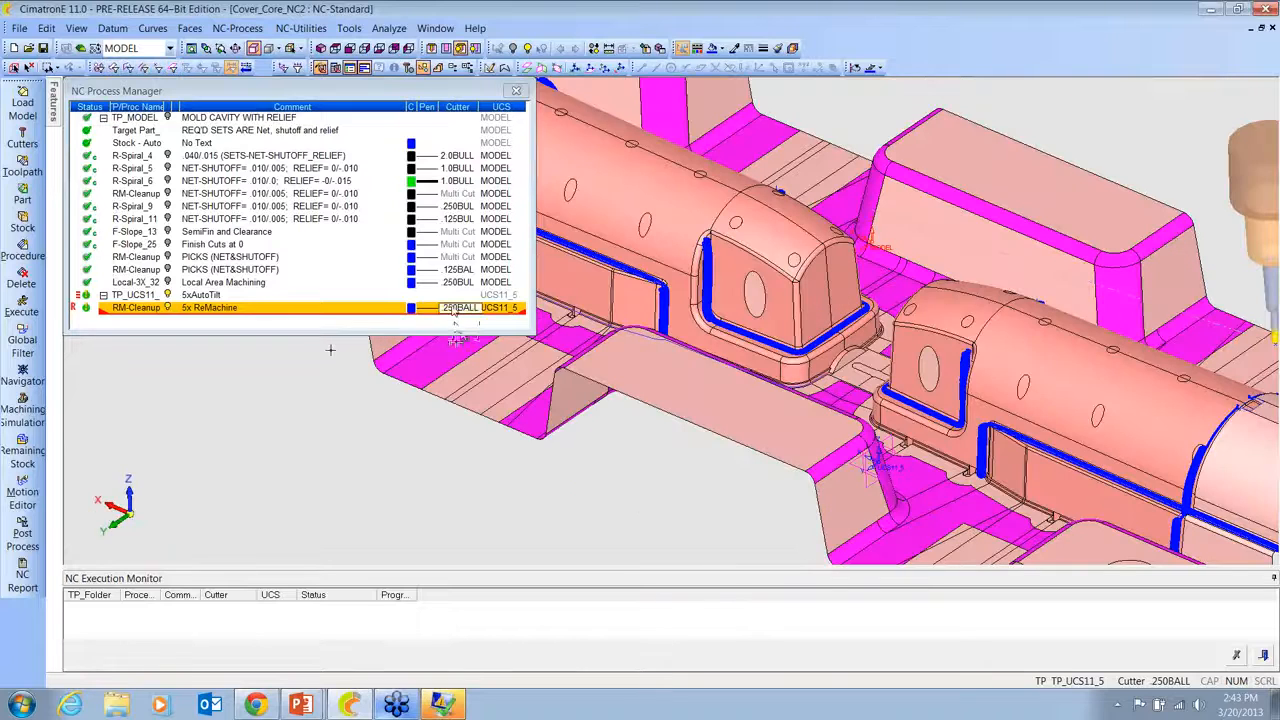
Step: Open the 5x ReMachine toolpath in the Navigator and place the cutter at the upper end of the pass in the core's notch
left_click(130, 312)
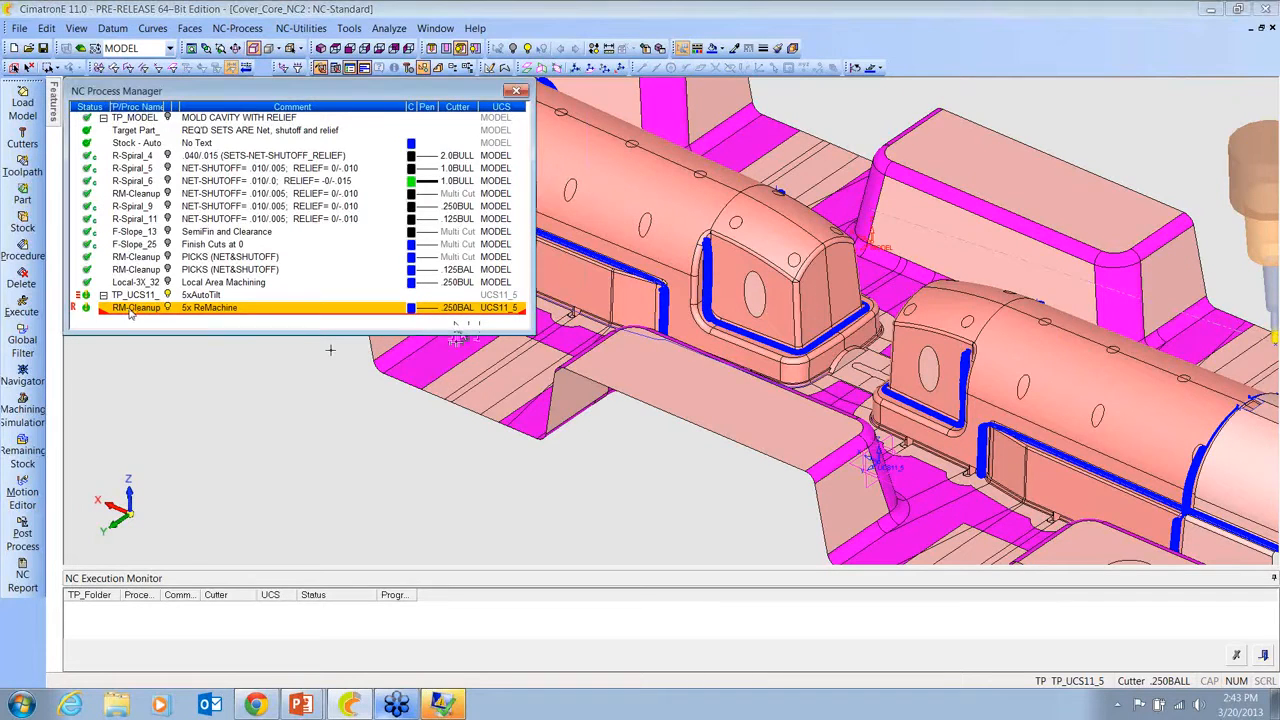
right_click(130, 312)
left_click(170, 492)
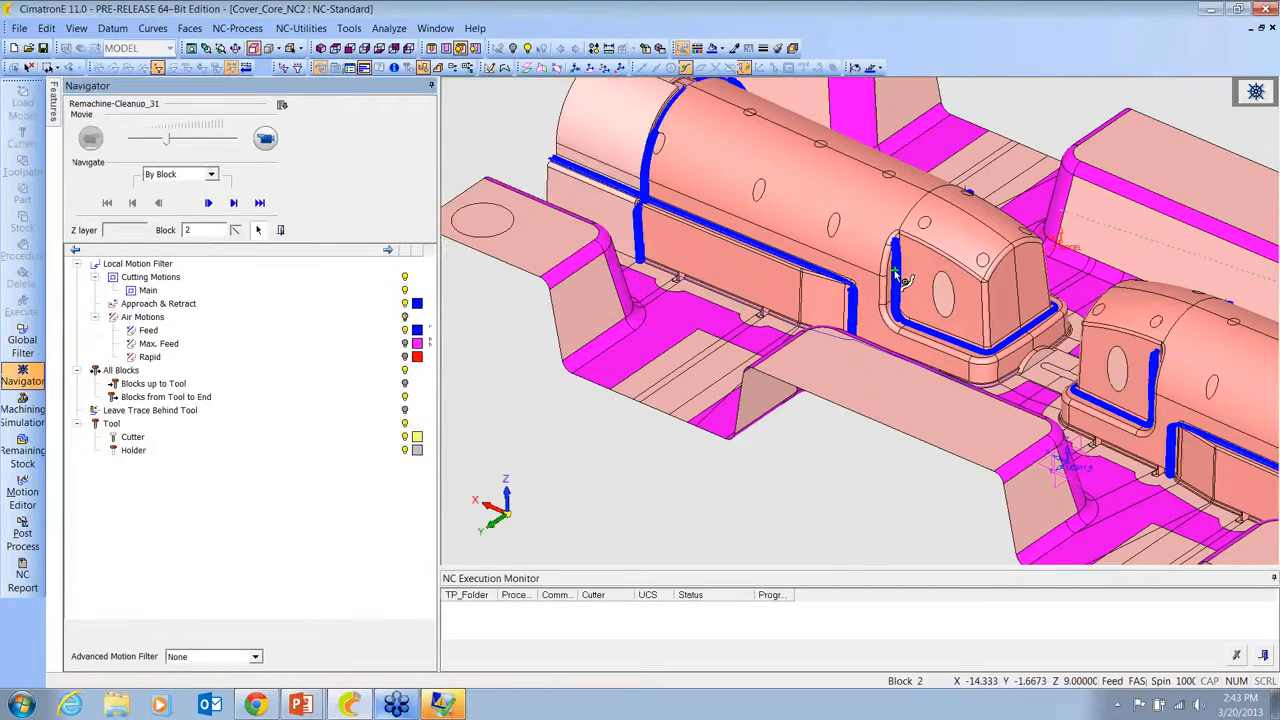
left_click(895, 268)
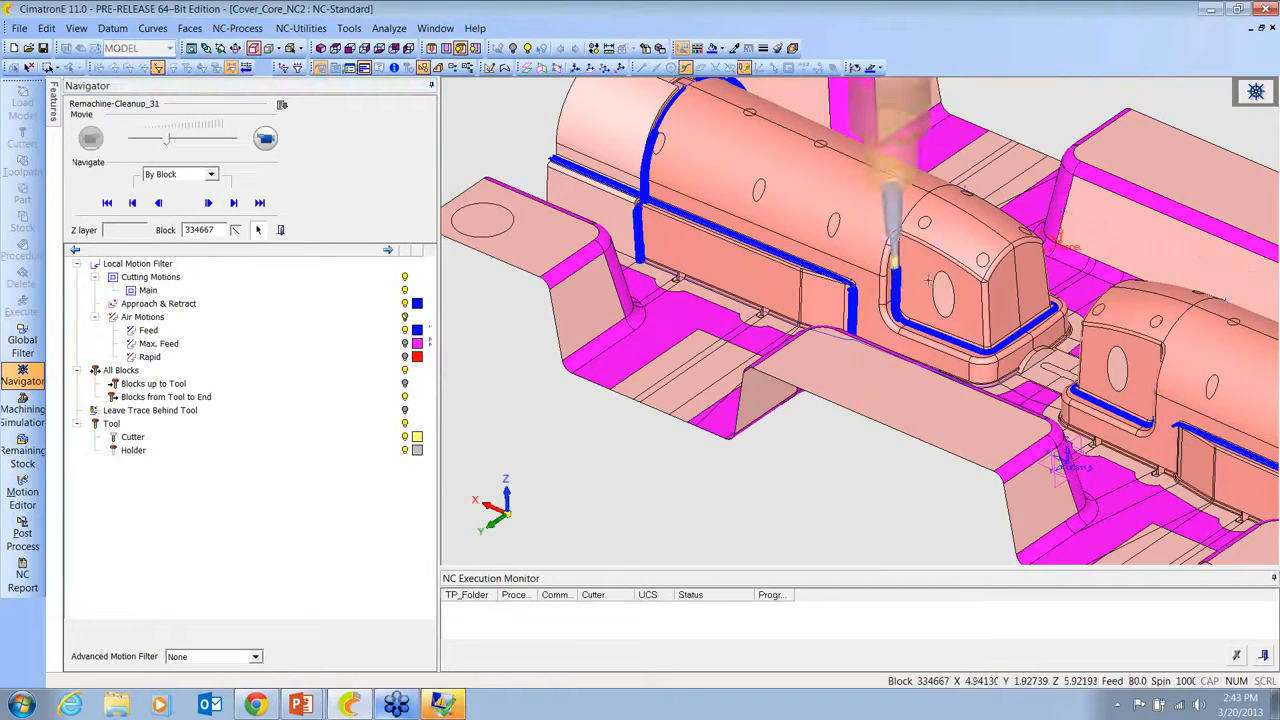
middle_click_drag(912, 291, 844, 355, "ctrl")
right_click_drag(844, 355, 891, 172, "ctrl")
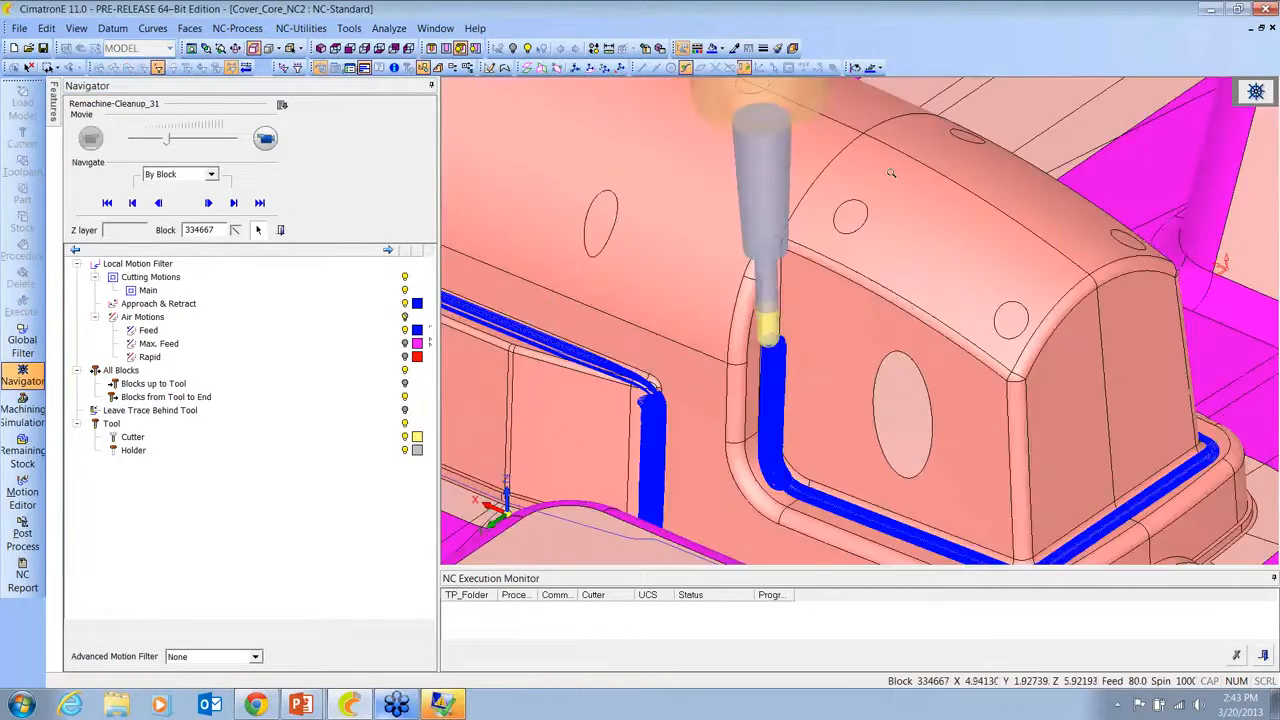
left_click_drag(891, 172, 758, 219, "ctrl")
middle_click_drag(764, 295, 815, 418)
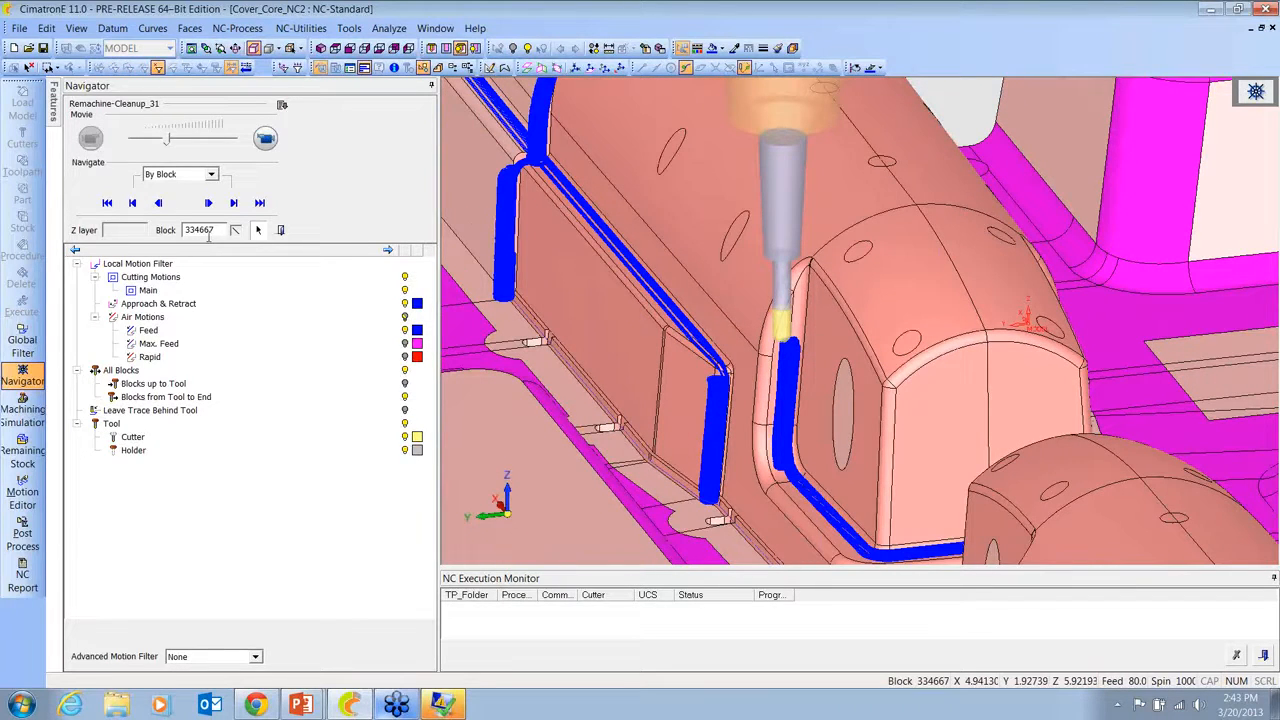
Step: Play the 5x ReMachine motion forward at a higher speed and follow the cutter along the notch corner
left_click(265, 138)
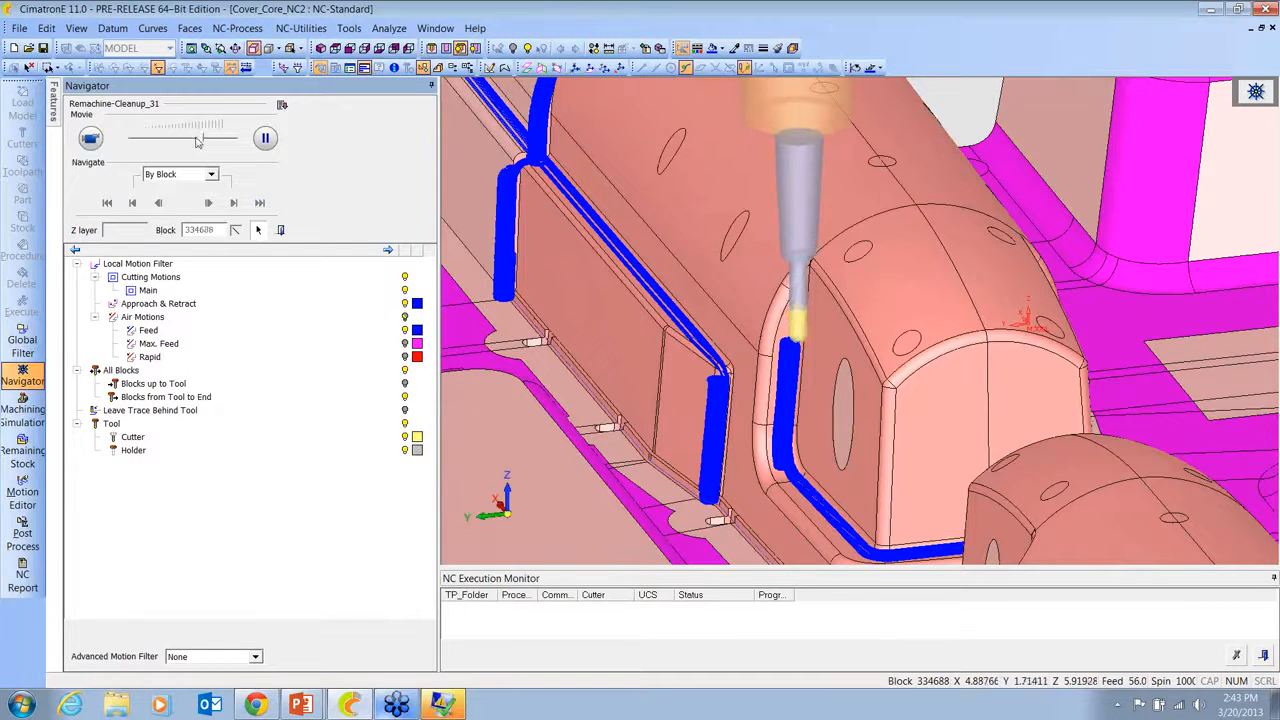
left_click_drag(168, 139, 203, 143)
left_click_drag(800, 290, 850, 300, "ctrl")
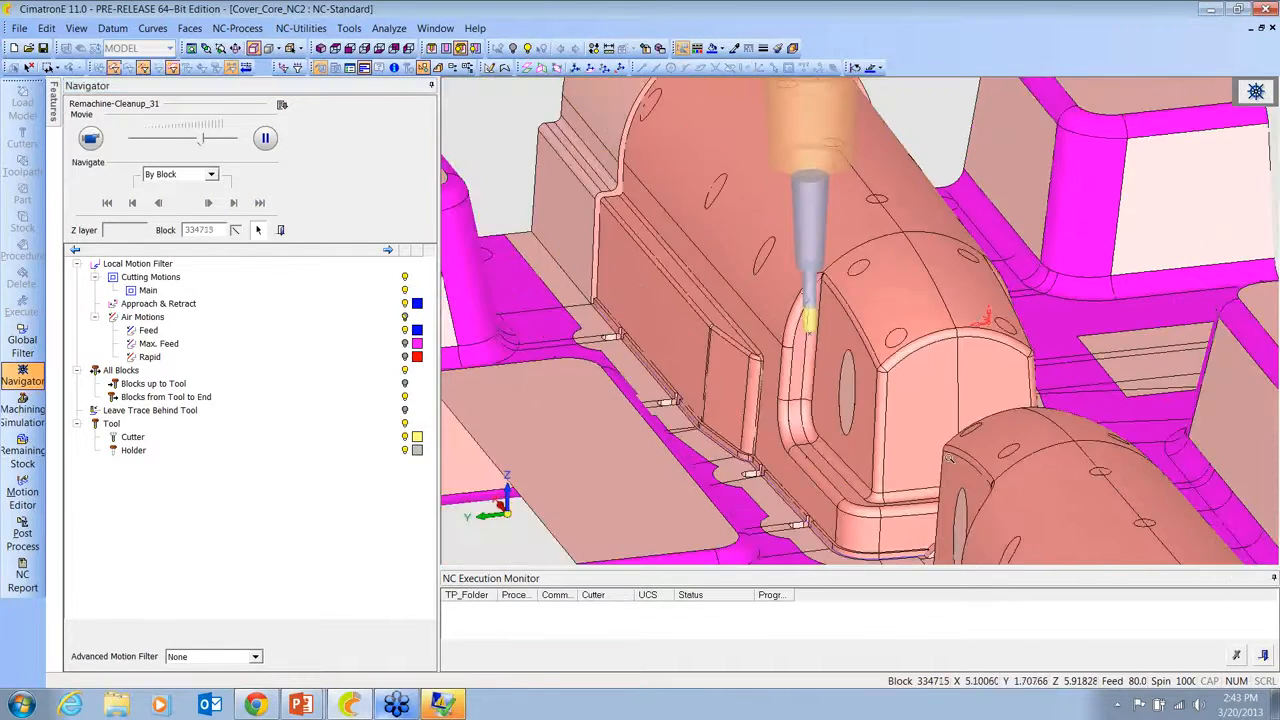
right_click_drag(850, 300, 836, 327, "ctrl")
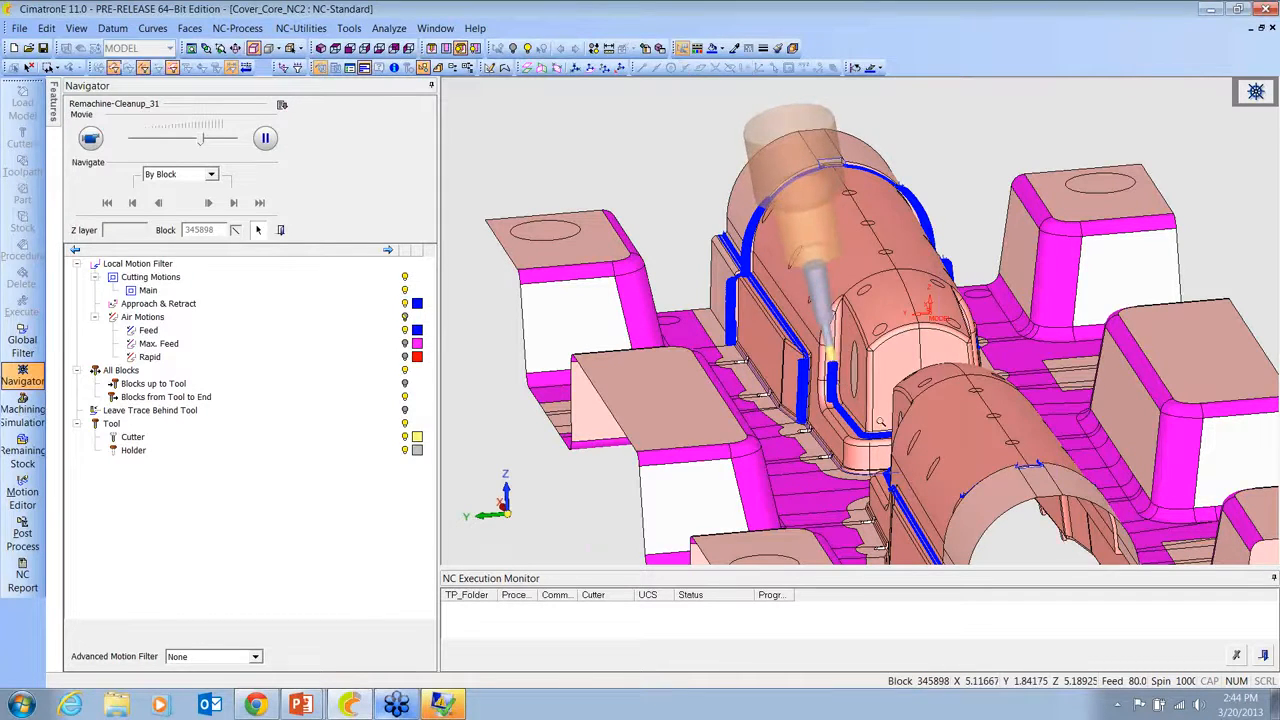
Step: Examine the cutter and holder tilt from above and from the side as the motion continues onto the core's side shutoff strip
scroll(887, 314, "up", 3)
mouse_move(886, 368)
left_mouse_down("ctrl")
mouse_move(886, 397)
mouse_move(898, 349)
left_mouse_up("ctrl")
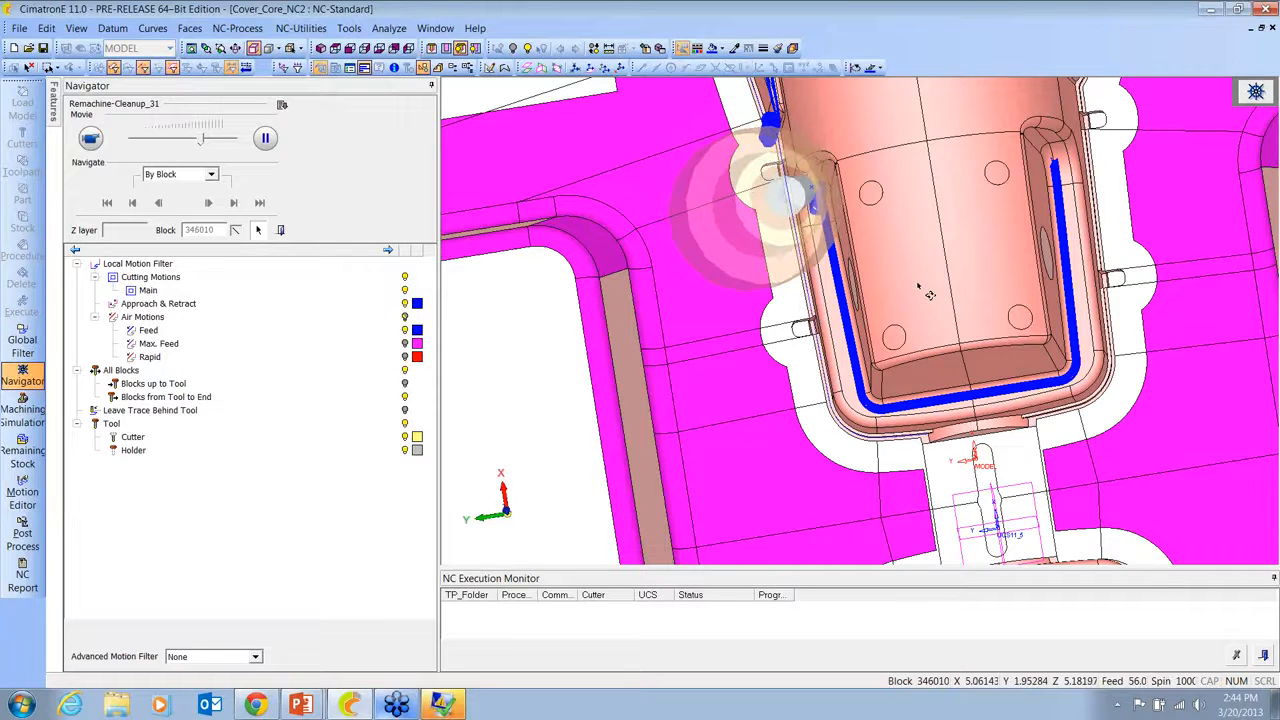
mouse_move(918, 286)
middle_mouse_down()
mouse_move(931, 277)
mouse_move(916, 308)
middle_mouse_up()
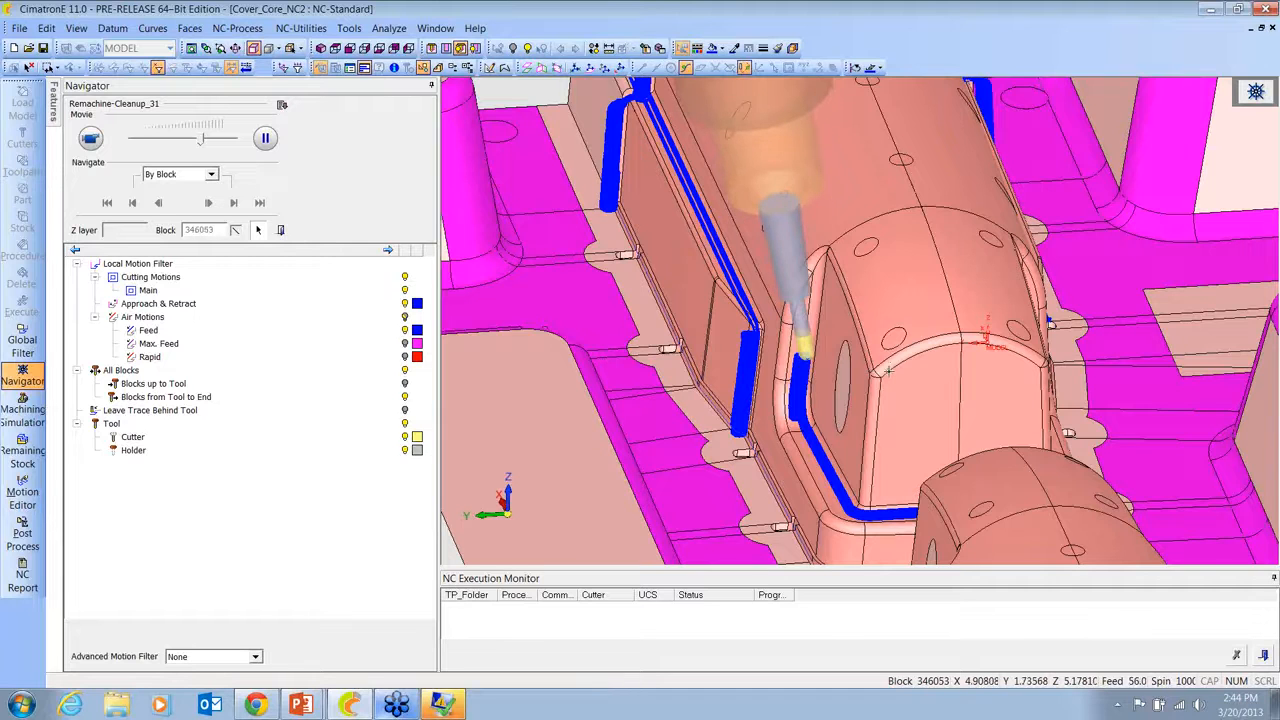
middle_click_drag(879, 296, 945, 318)
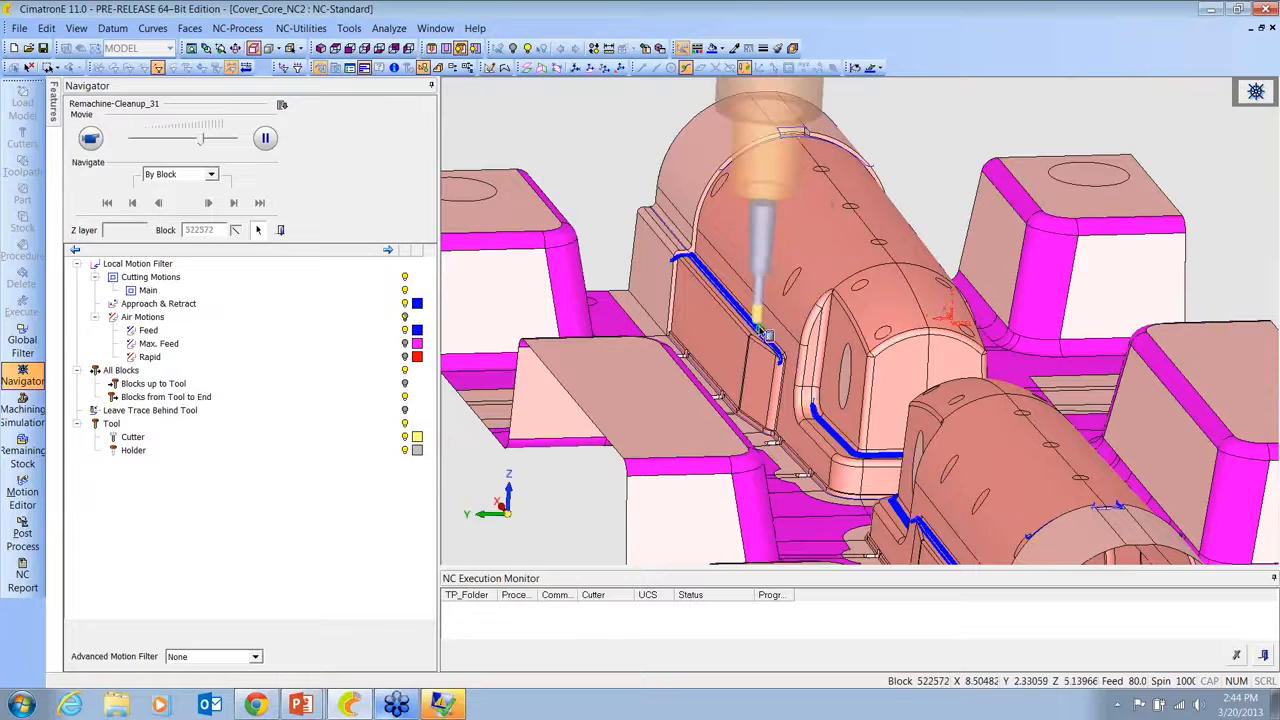
mouse_move(757, 328)
left_mouse_down("ctrl")
mouse_move(774, 294)
mouse_move(792, 355)
mouse_move(774, 327)
left_mouse_up("ctrl")
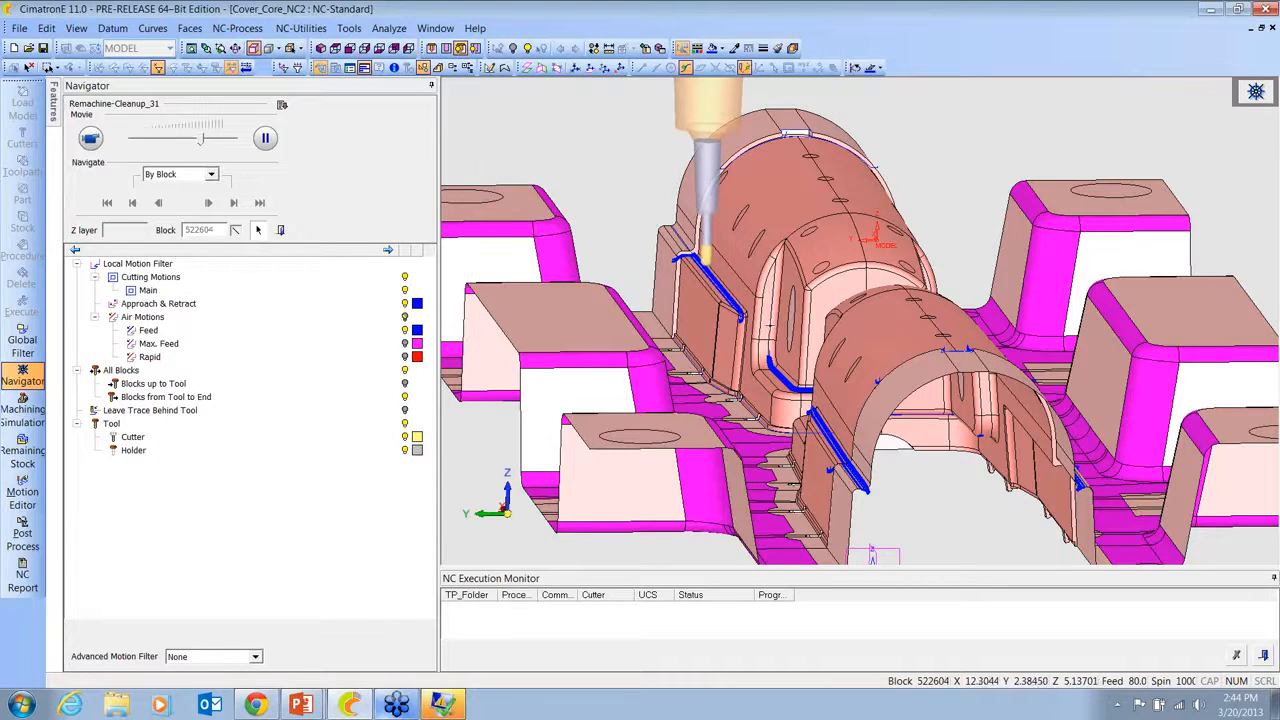
Step: Exit the Navigator and examine the complete 5x ReMachine toolpath over the whole core from the end and the side
left_click(280, 230)
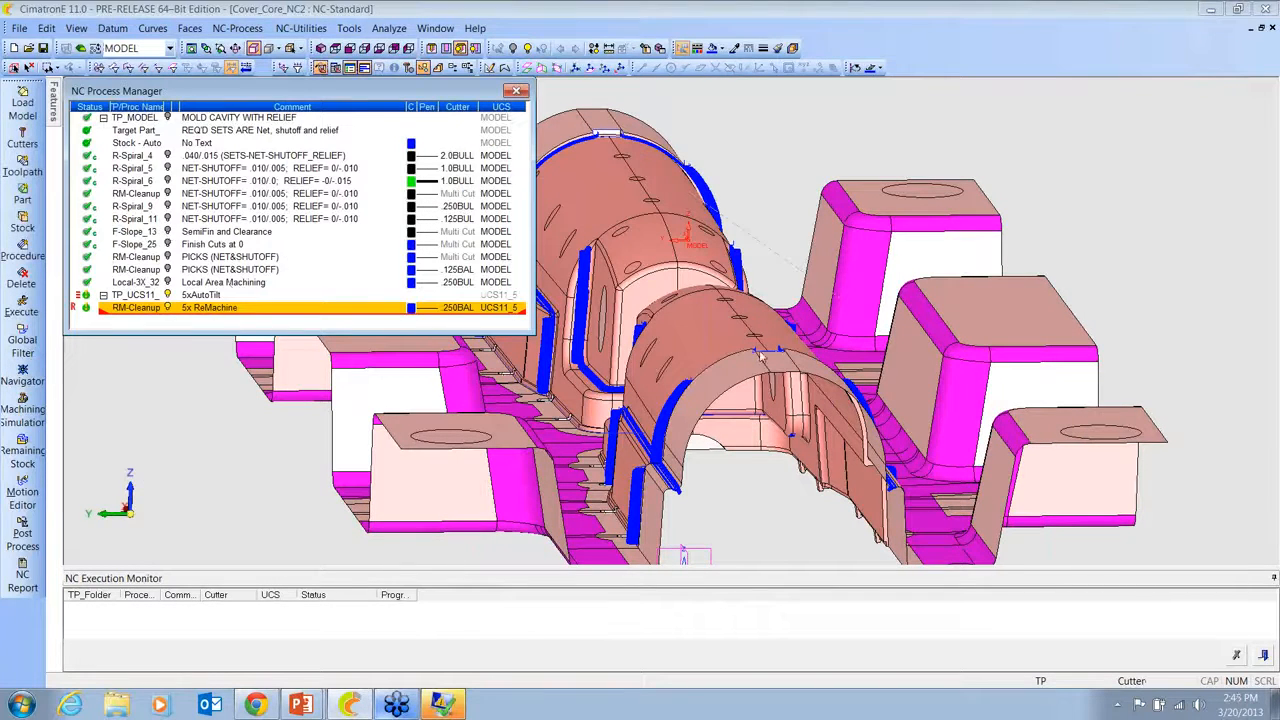
left_click(865, 279)
right_click_drag(865, 279, 722, 402, "ctrl")
middle_click_drag(722, 402, 846, 400, "ctrl")
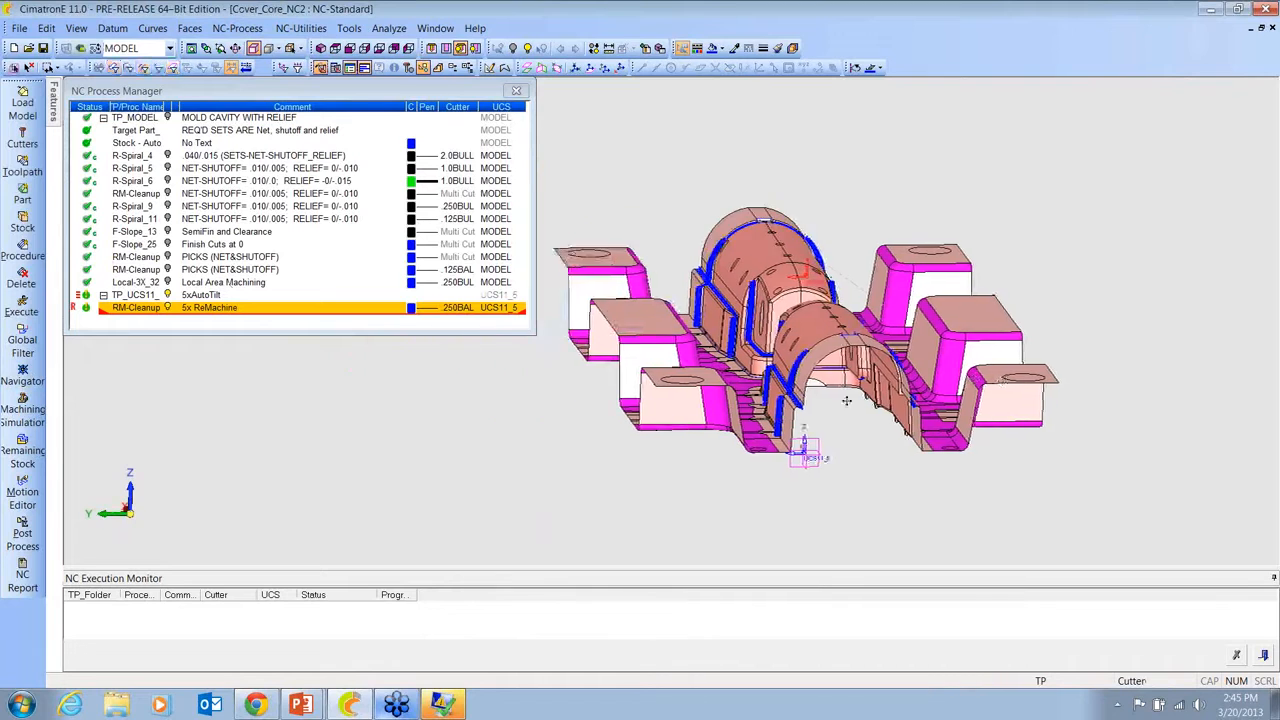
left_click_drag(846, 400, 929, 443, "ctrl")
right_click_drag(929, 443, 622, 370, "ctrl")
middle_click_drag(622, 370, 797, 428, "ctrl")
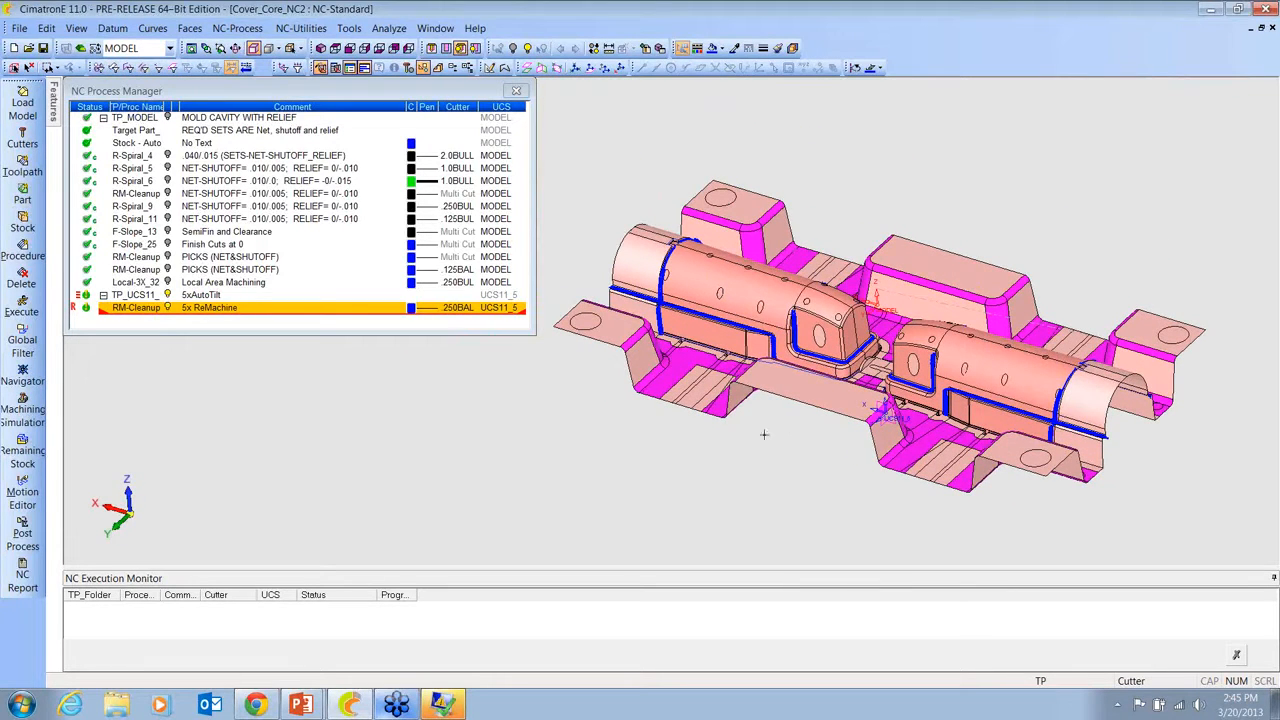